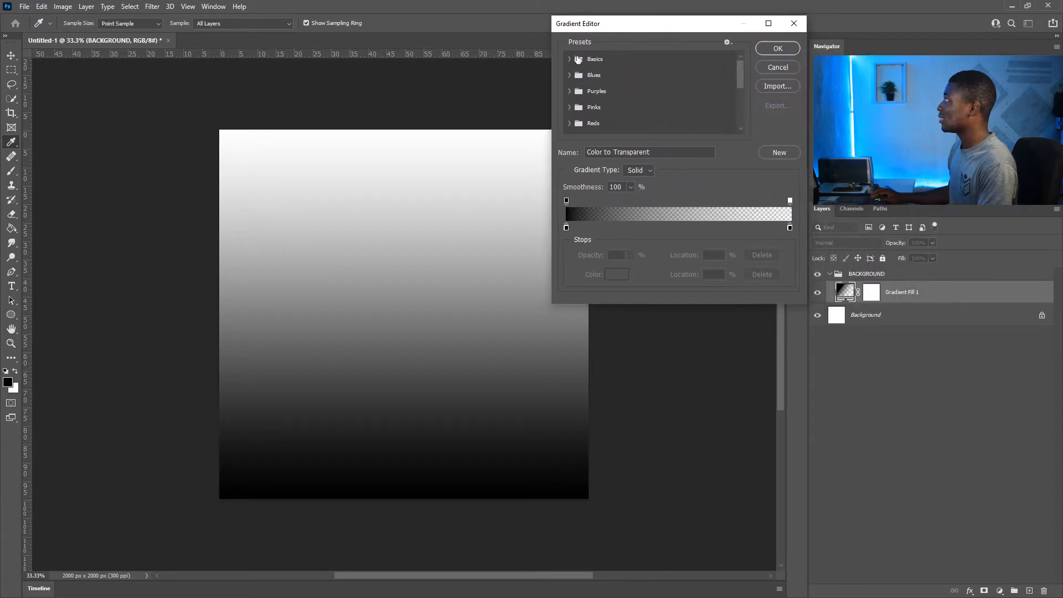
# Choose the Foreground to Background gradient preset and set its starting color stop to dark purple #220442
pyautogui.click(570, 58)
pyautogui.click(584, 73)
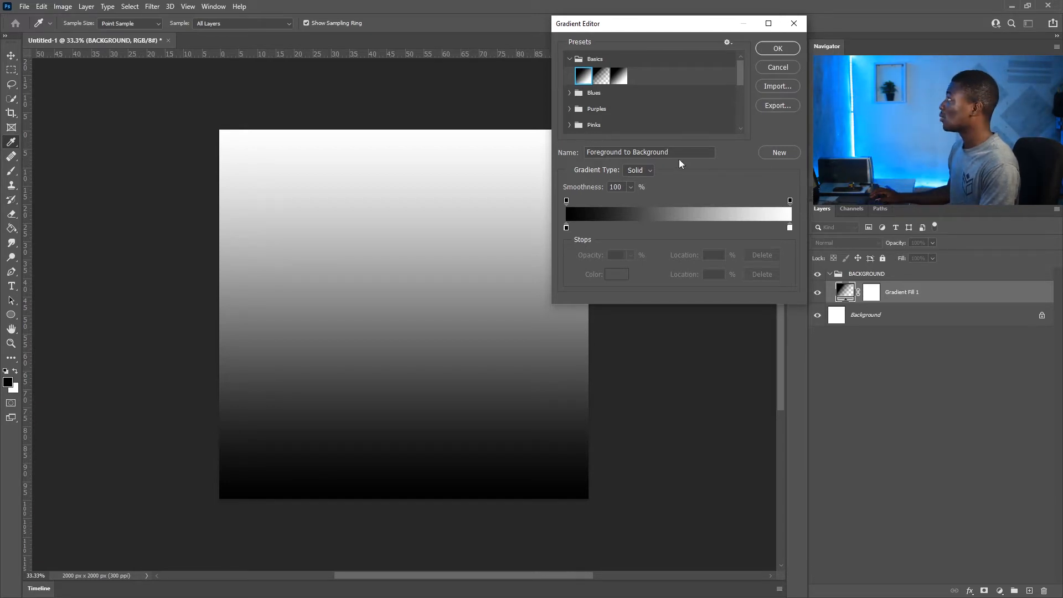
pyautogui.click(566, 228)
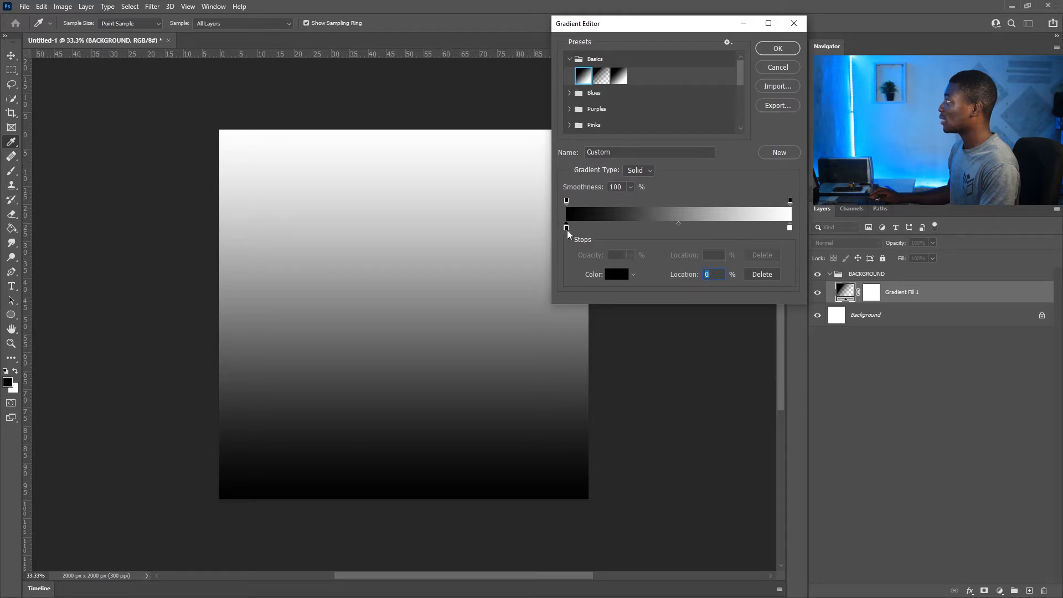
pyautogui.click(613, 273)
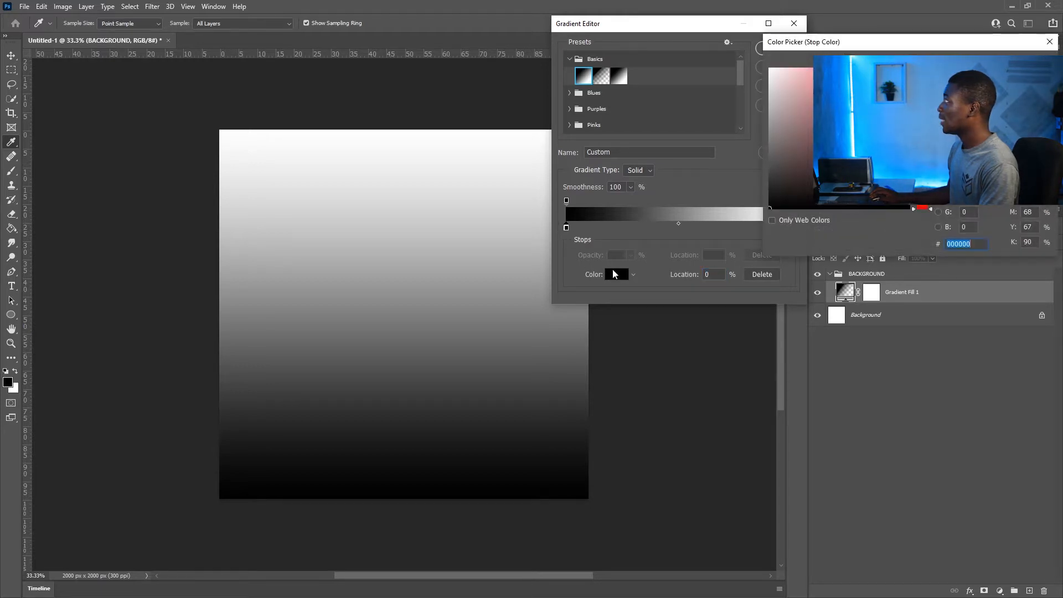
pyautogui.moveTo(848, 48); pyautogui.dragTo(596, 43)
pyautogui.moveTo(607, 99); pyautogui.dragTo(657, 166)
pyautogui.moveTo(670, 111); pyautogui.dragTo(672, 98)
pyautogui.moveTo(651, 155); pyautogui.dragTo(650, 167)
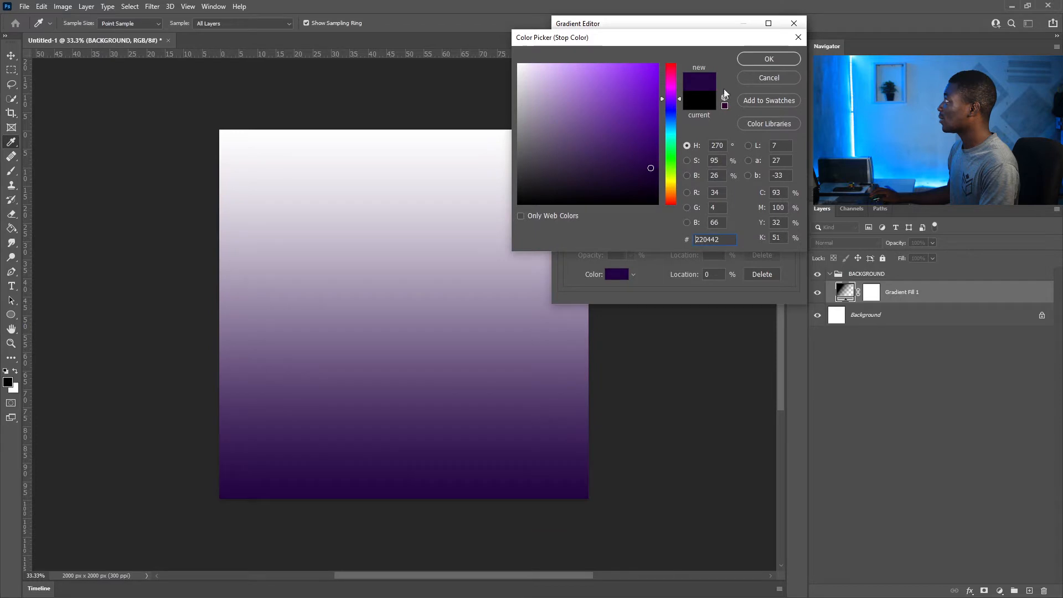
pyautogui.click(746, 59)
# Set the gradient's end color stop at location 100% to near-black purple #130d1a
pyautogui.click(789, 227)
pyautogui.click(613, 277)
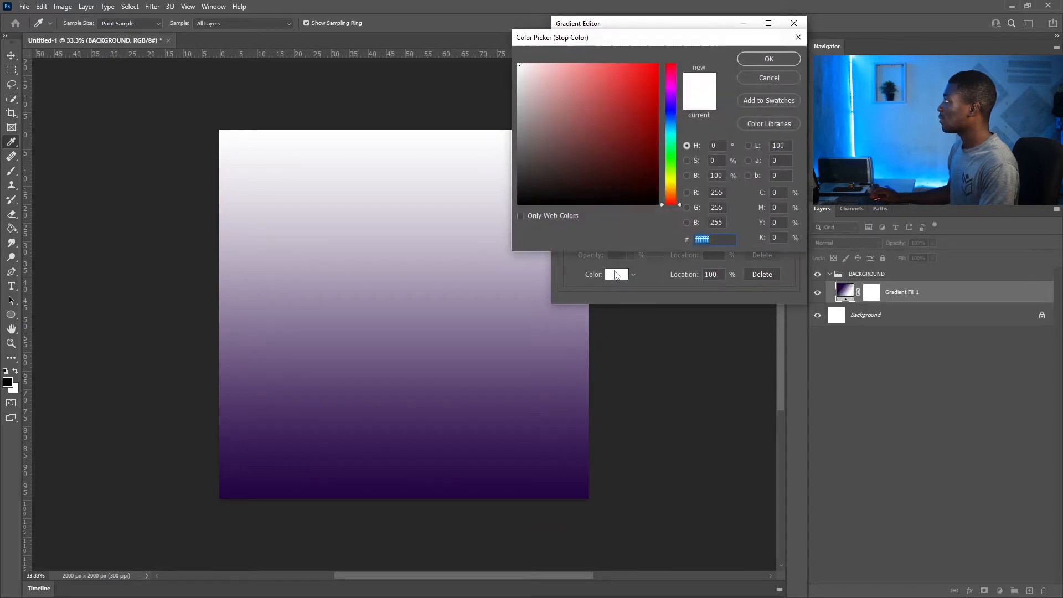
pyautogui.click(633, 174)
pyautogui.click(671, 87)
pyautogui.click(671, 98)
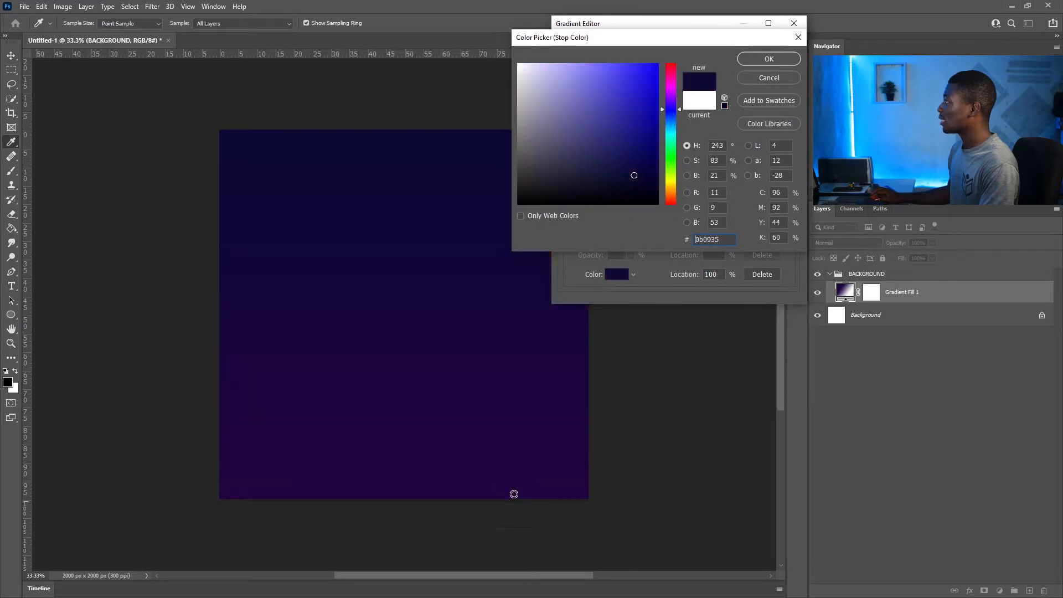
pyautogui.click(560, 443)
pyautogui.moveTo(634, 180)
pyautogui.mouseDown()
pyautogui.moveTo(567, 183)
pyautogui.moveTo(590, 191)
pyautogui.mouseUp()
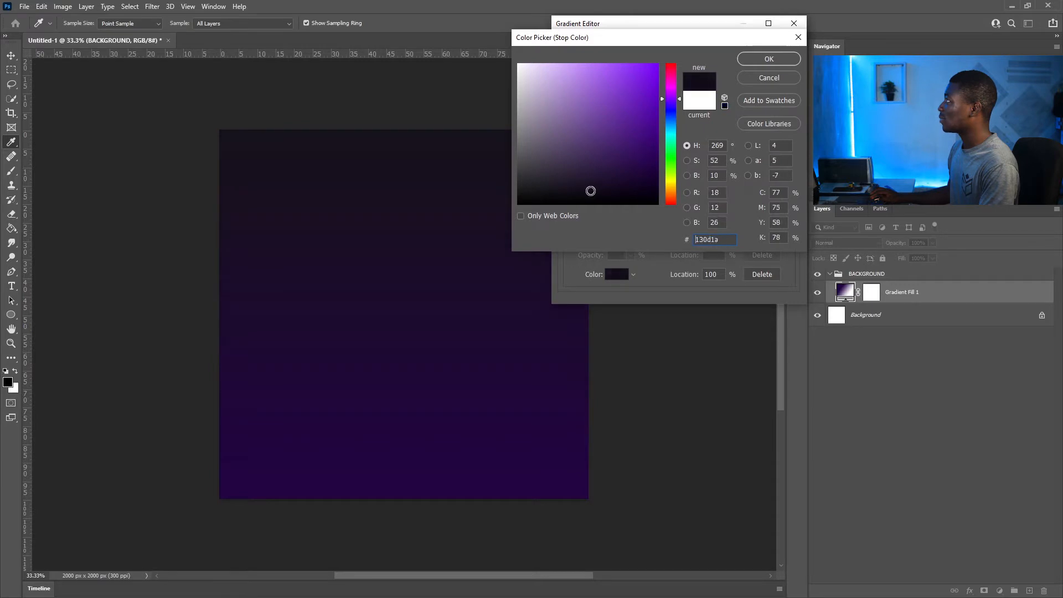
pyautogui.click(759, 62)
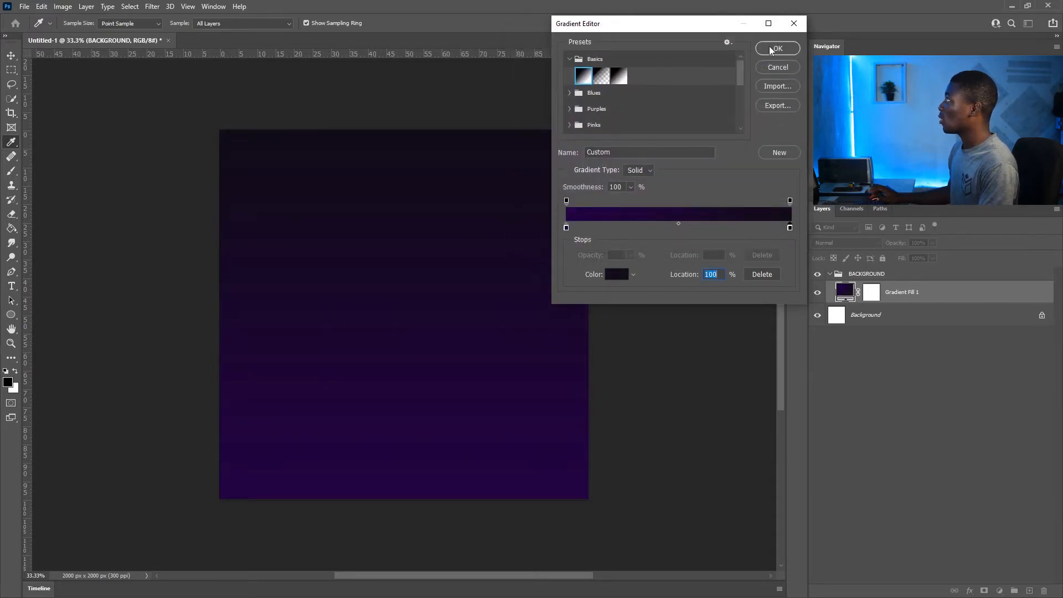
# Accept the edited gradient and apply the gradient fill with the Radial style
pyautogui.click(773, 48)
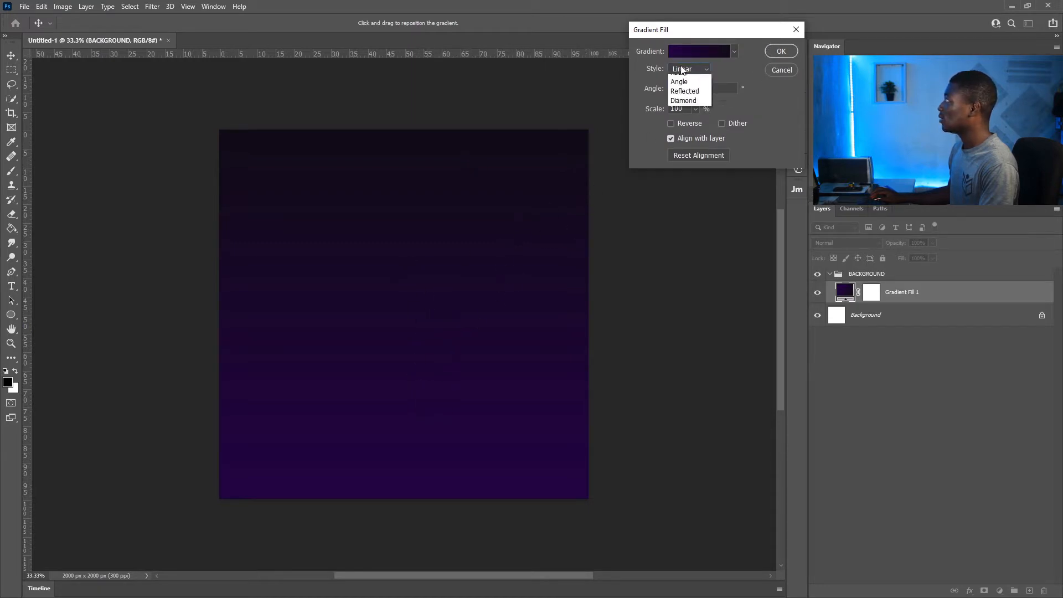
pyautogui.click(683, 81)
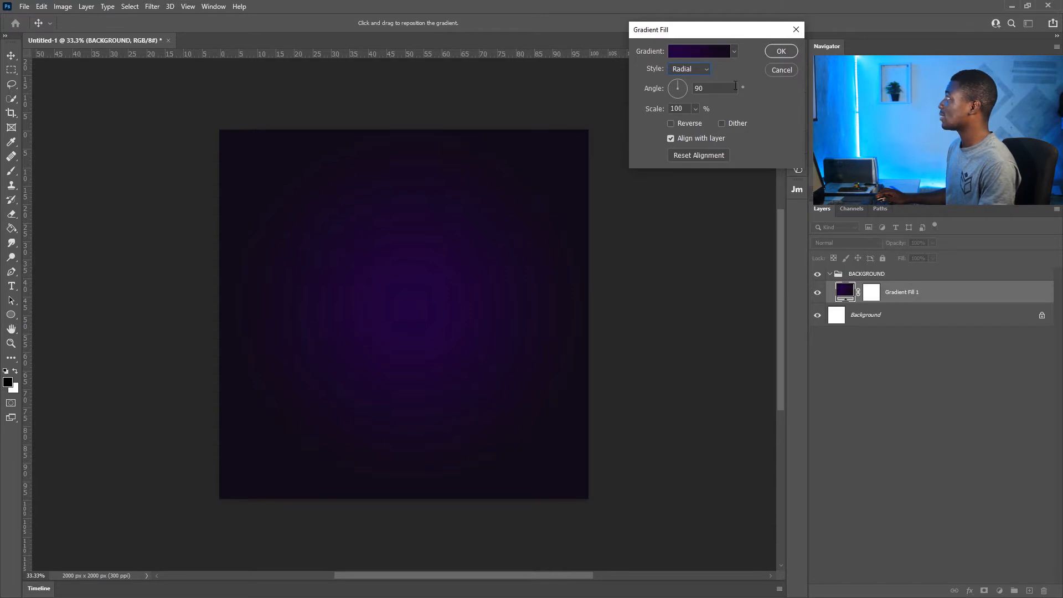
pyautogui.click(779, 56)
# Place a vertical guide at the horizontal center of the canvas
pyautogui.press('z')
pyautogui.moveTo(491, 273); pyautogui.dragTo(425, 263)
pyautogui.click(336, 24)
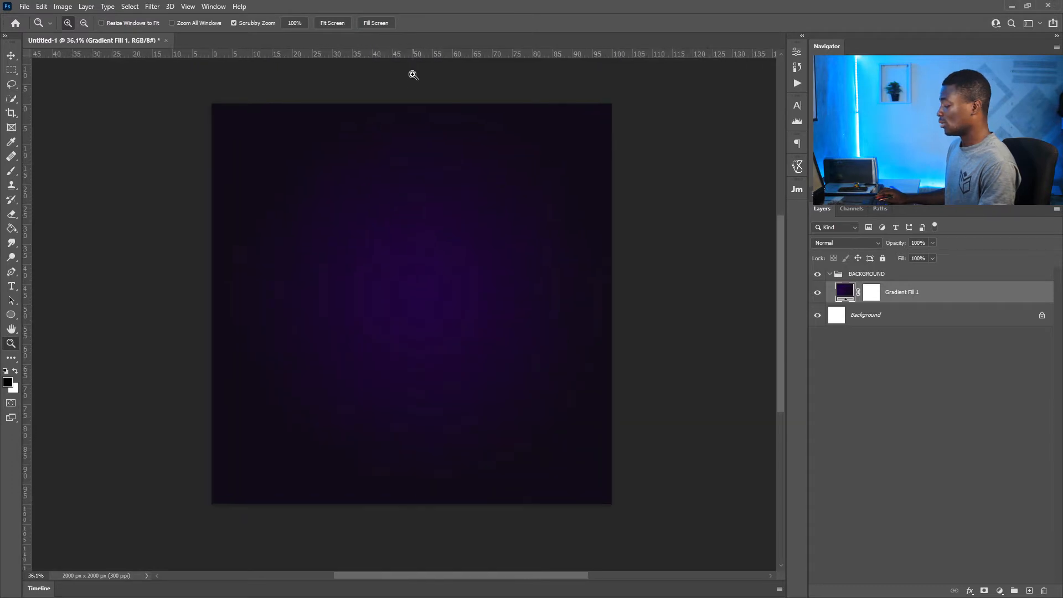
pyautogui.hotkey('ctrl', 'r')
pyautogui.hotkey('ctrl', 'r')
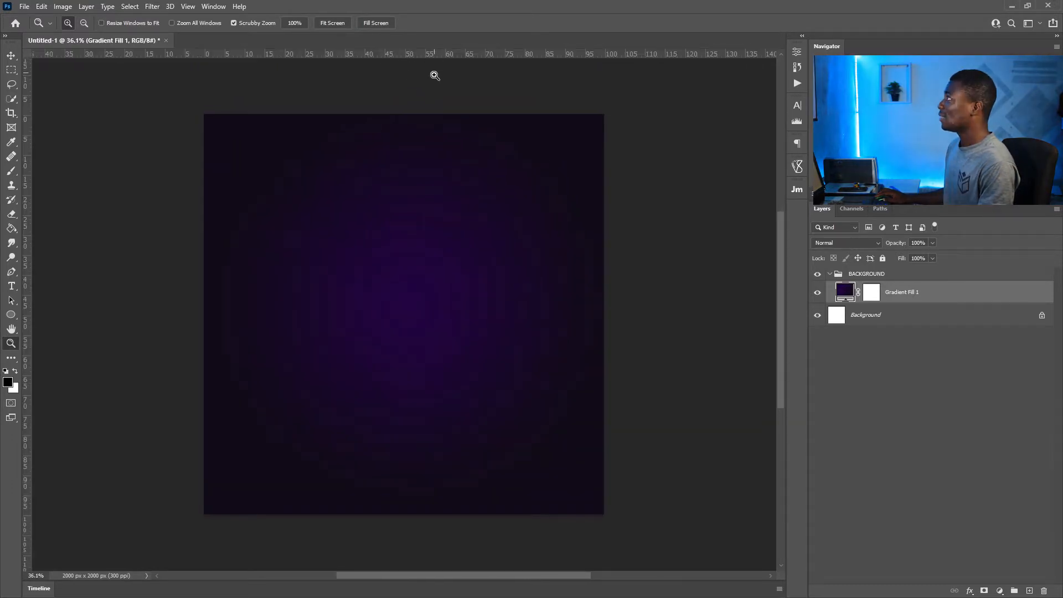
pyautogui.rightClick(405, 53)
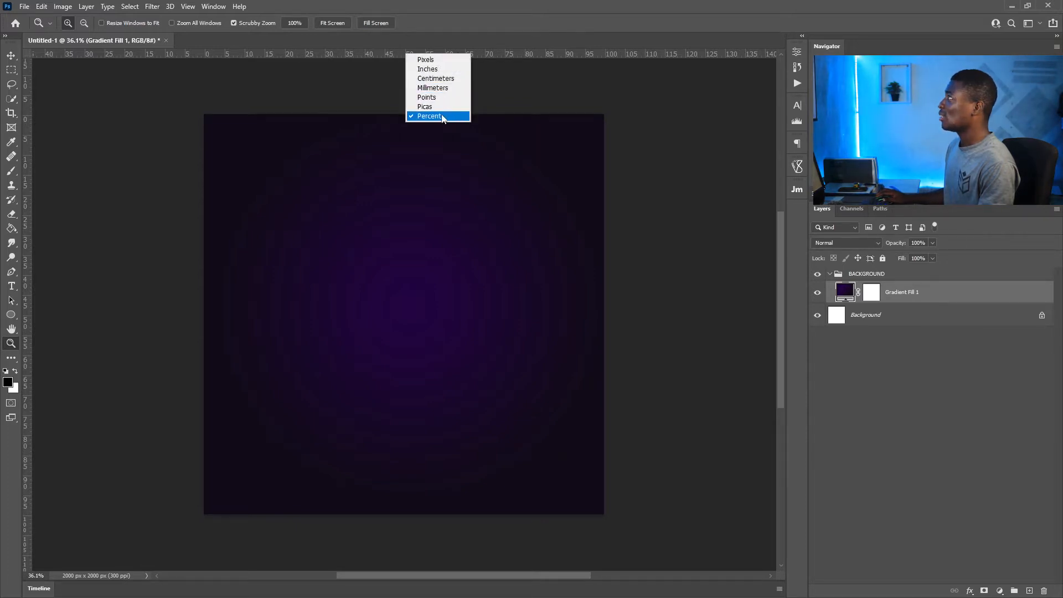
pyautogui.click(504, 35)
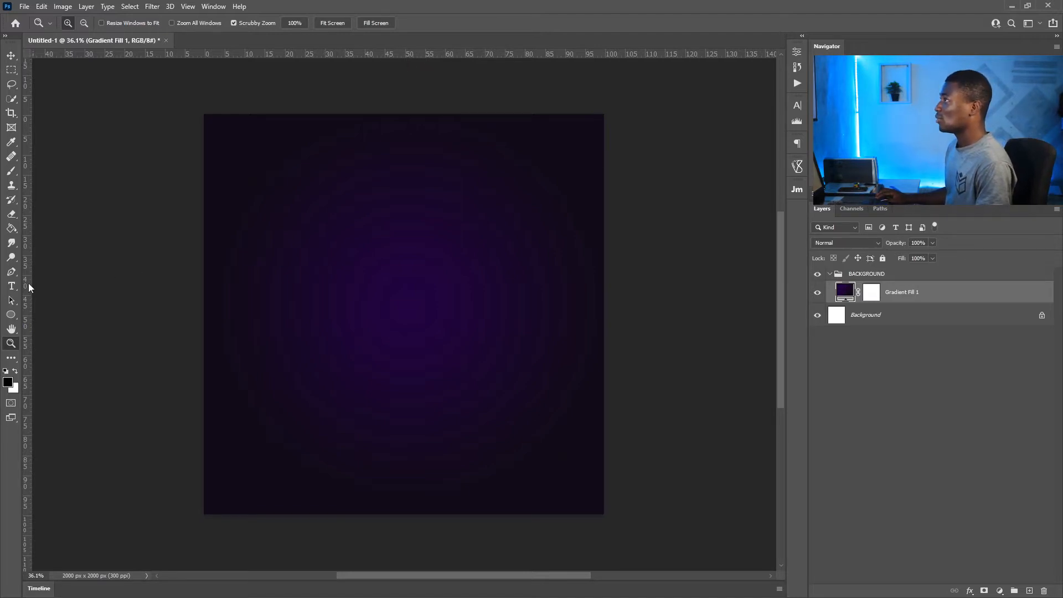
pyautogui.moveTo(29, 287); pyautogui.dragTo(404, 269)
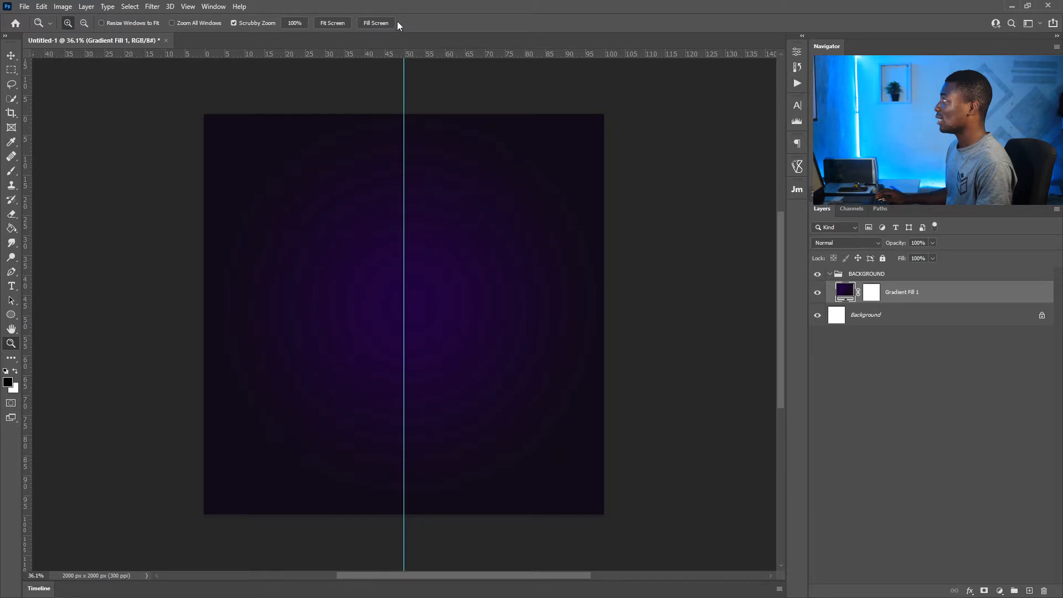
# Add a new layer above the gradient fill and activate the Brush tool with white as the foreground color
pyautogui.click(1029, 591)
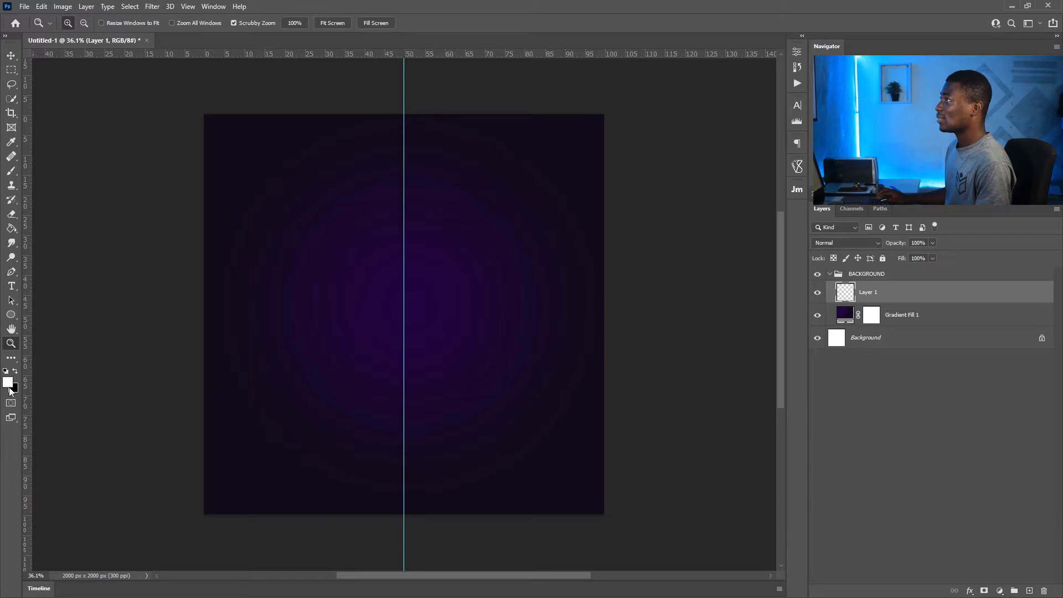
pyautogui.click(9, 173)
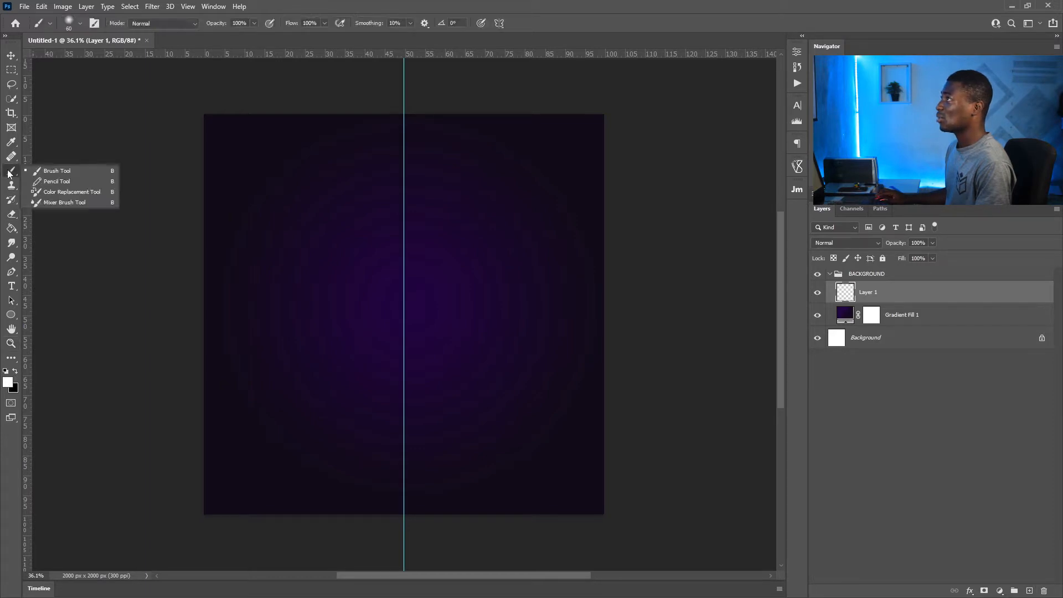
pyautogui.click(60, 173)
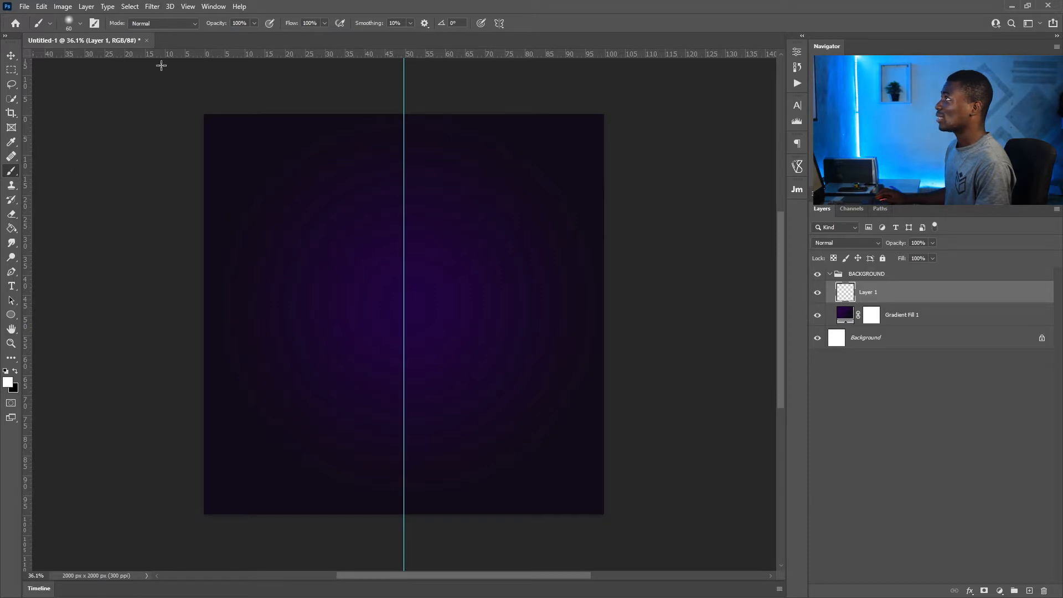
# In the brush settings, enable Shape Dynamics with a size jitter of 100%
pyautogui.click(210, 7)
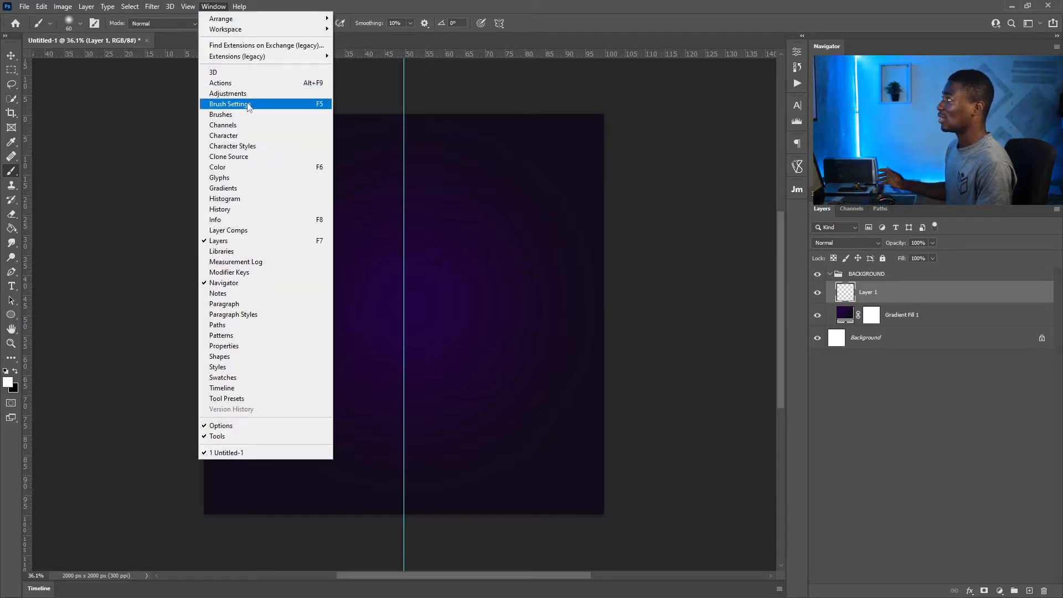
pyautogui.click(242, 110)
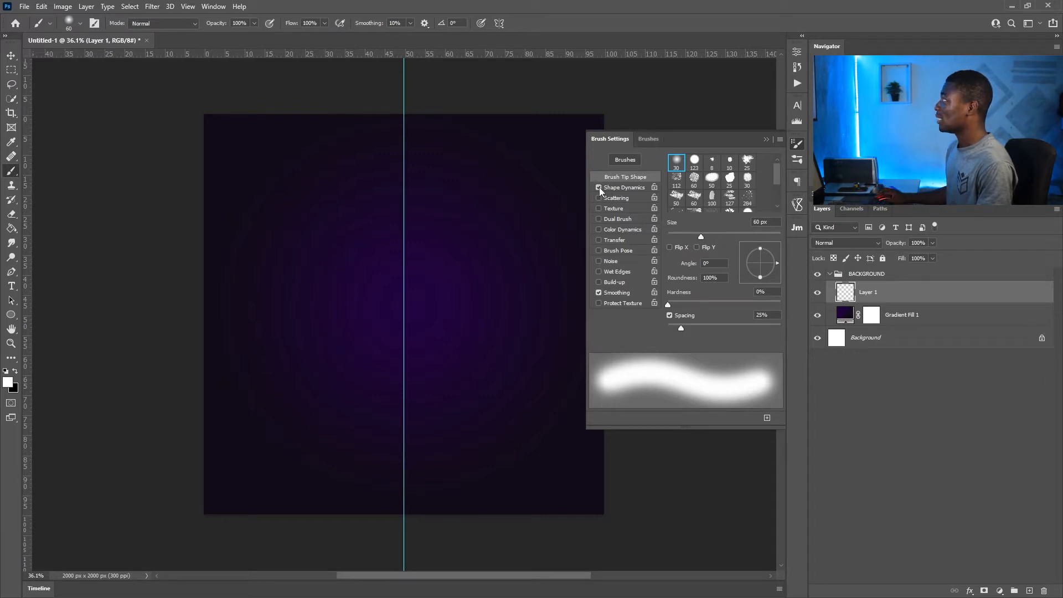
pyautogui.click(636, 188)
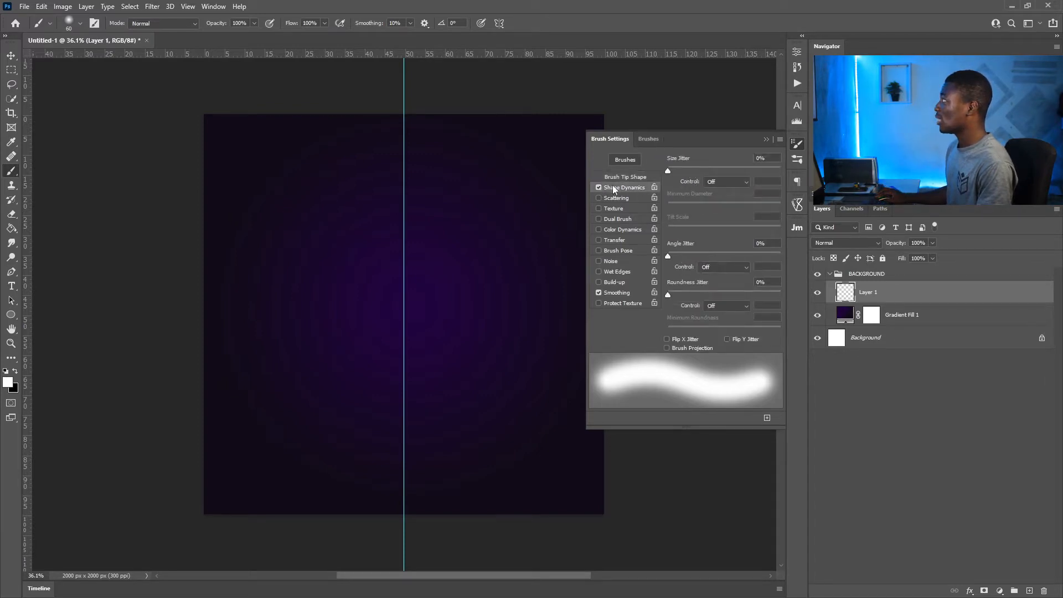
pyautogui.moveTo(668, 170); pyautogui.dragTo(786, 170)
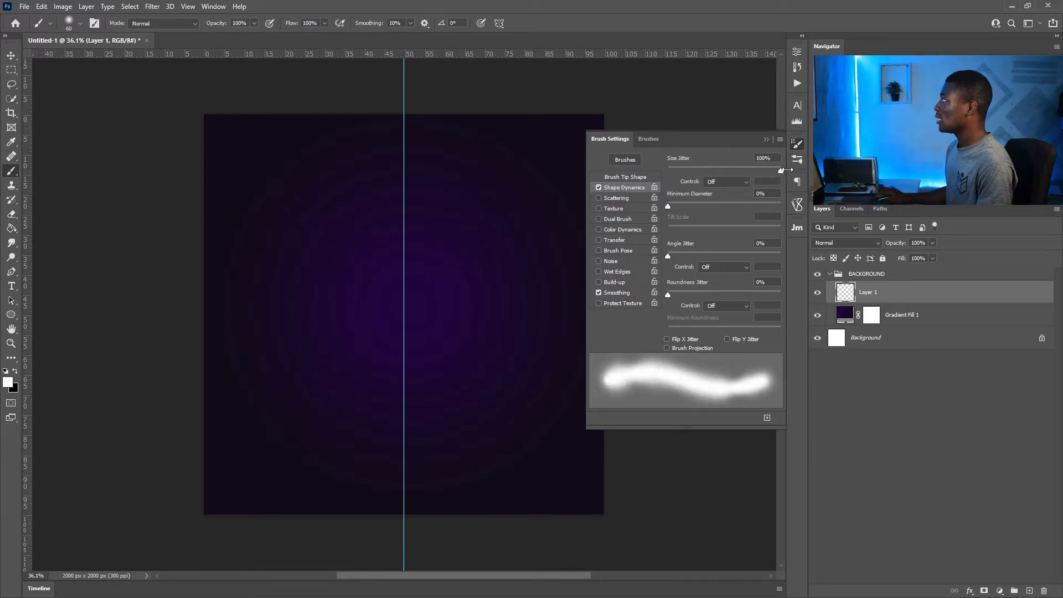
# Enable Scattering for the brush with a scatter of 1000% and close the brush settings
pyautogui.click(615, 198)
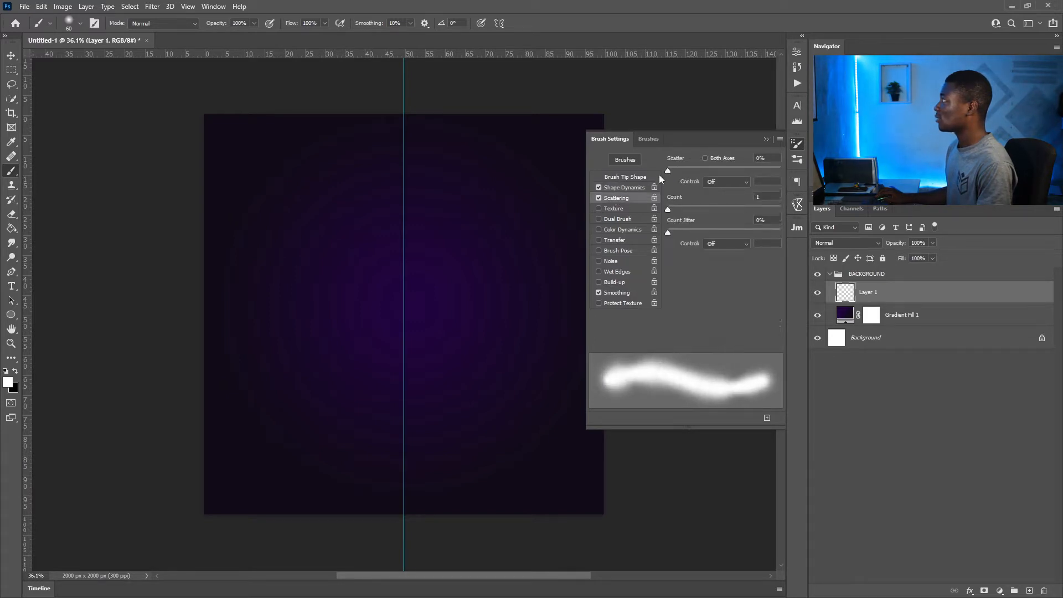
pyautogui.moveTo(669, 169); pyautogui.dragTo(794, 167)
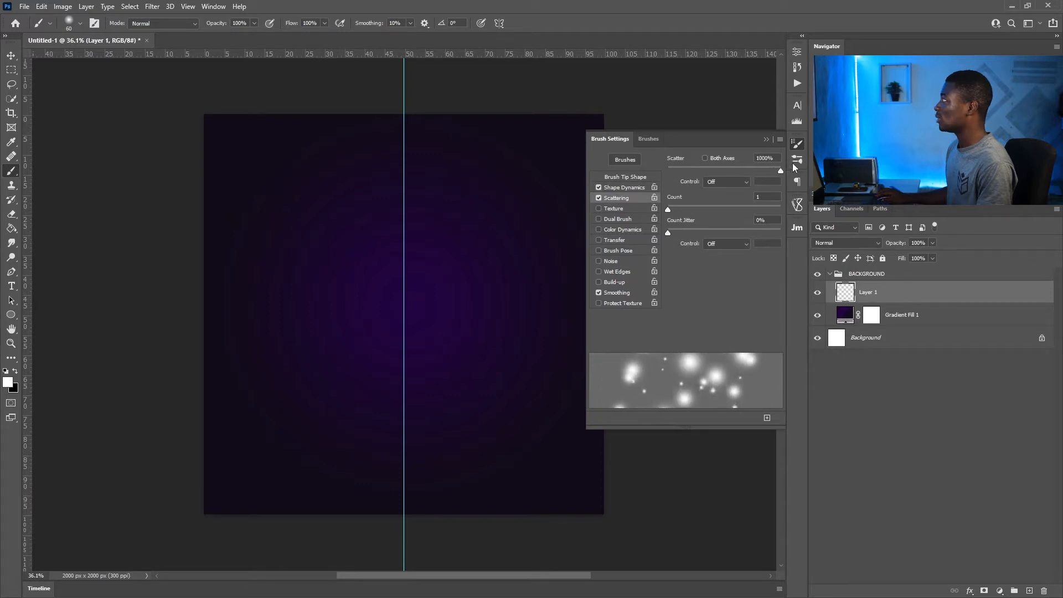
pyautogui.click(802, 143)
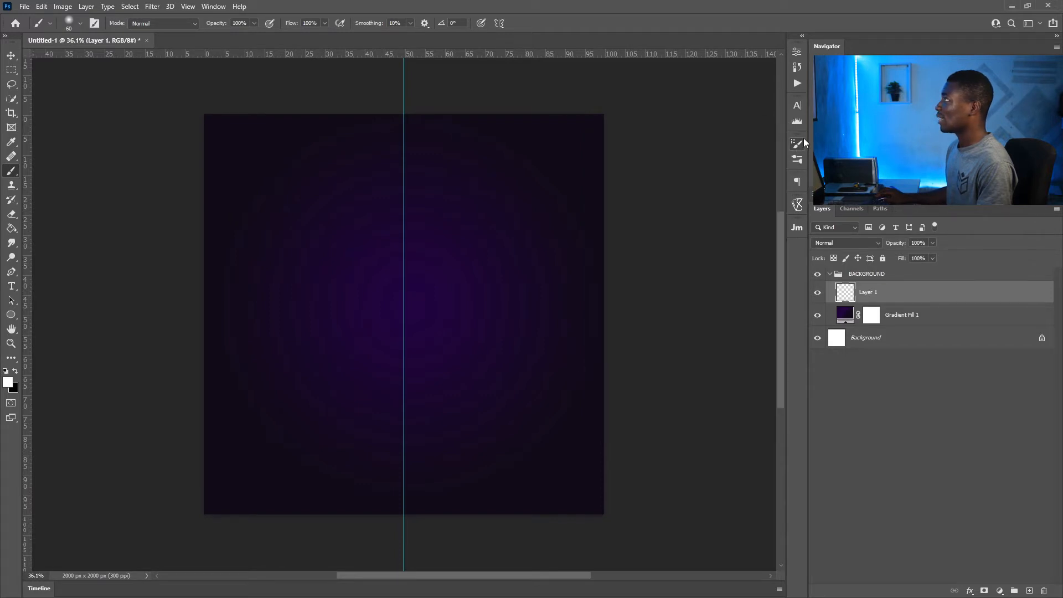
# Set the soft round brush to 200 px and paint scattered white glowing dots across the whole canvas
pyautogui.moveTo(301, 162)
pyautogui.mouseDown()
pyautogui.moveTo(440, 257)
pyautogui.moveTo(499, 276)
pyautogui.moveTo(543, 326)
pyautogui.moveTo(557, 432)
pyautogui.moveTo(429, 416)
pyautogui.moveTo(379, 397)
pyautogui.moveTo(446, 386)
pyautogui.mouseUp()
pyautogui.hotkey('ctrl', 'z')
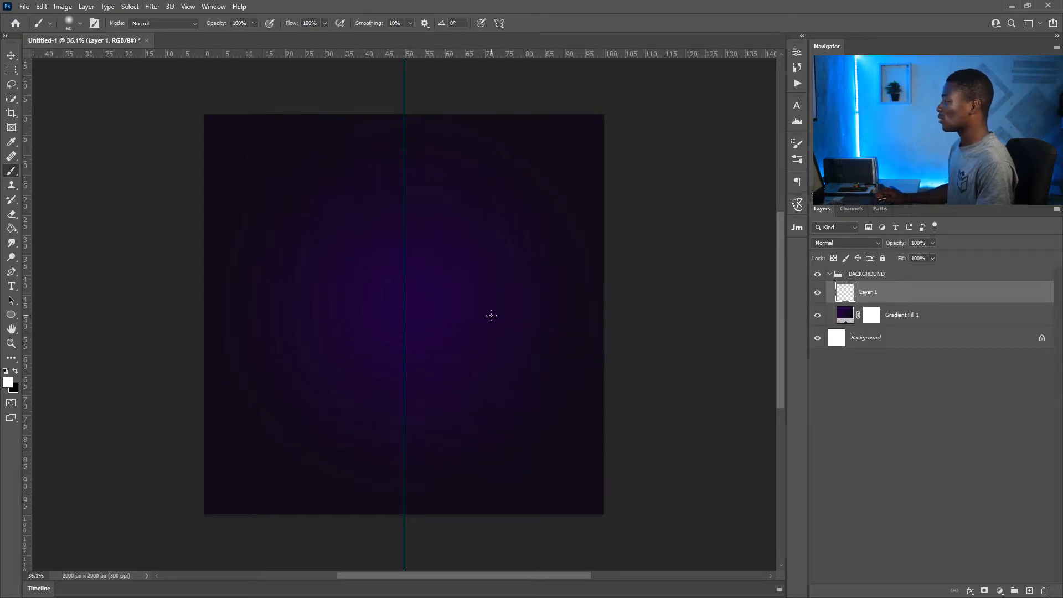
pyautogui.rightClick(359, 279)
pyautogui.click(418, 288)
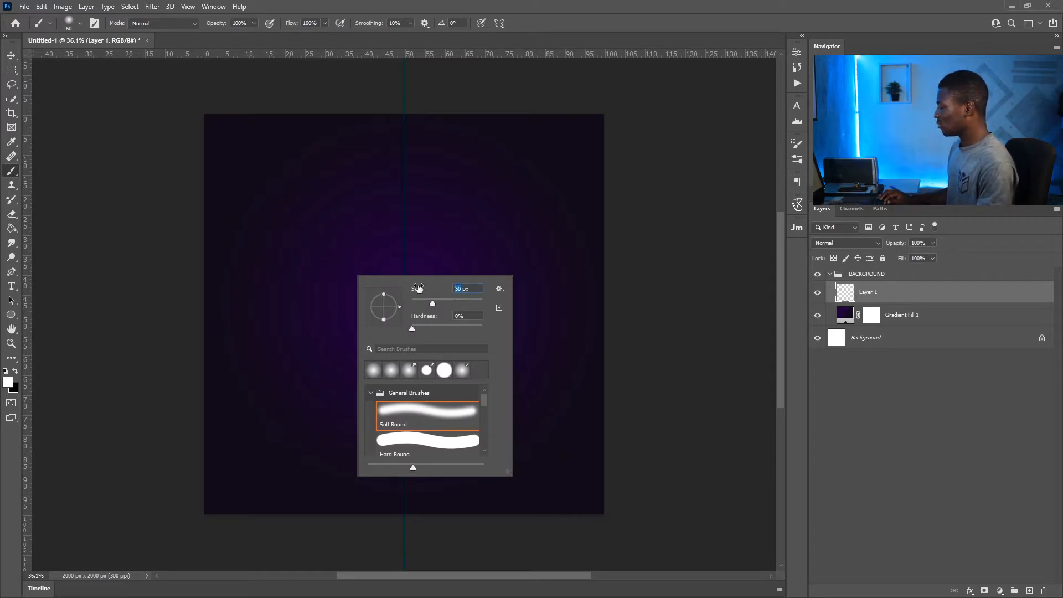
pyautogui.write('200')
pyautogui.press('Return')
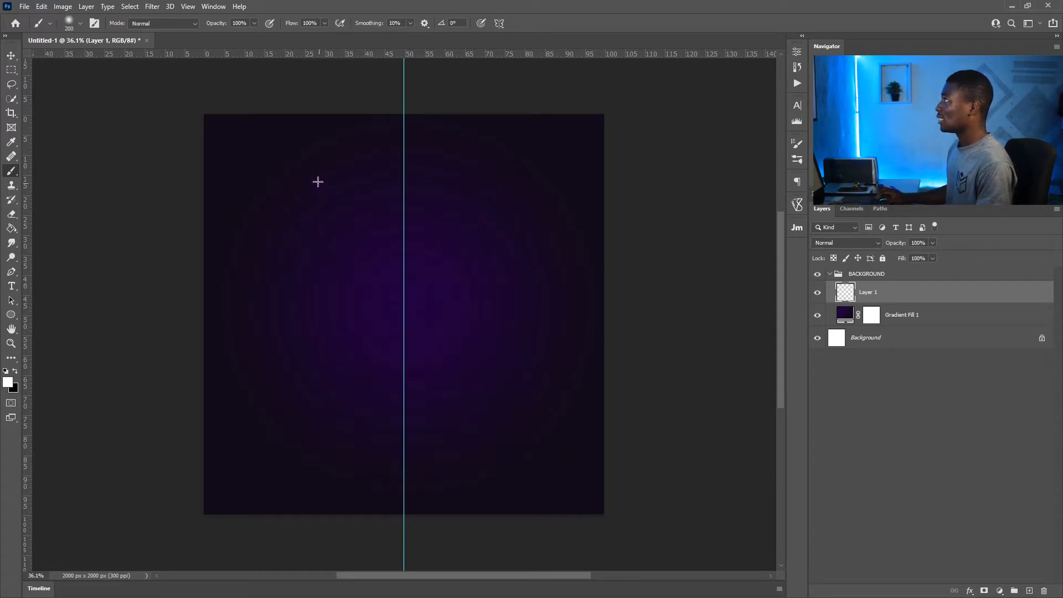
pyautogui.moveTo(255, 159)
pyautogui.mouseDown()
pyautogui.moveTo(443, 299)
pyautogui.moveTo(565, 484)
pyautogui.moveTo(595, 476)
pyautogui.mouseUp()
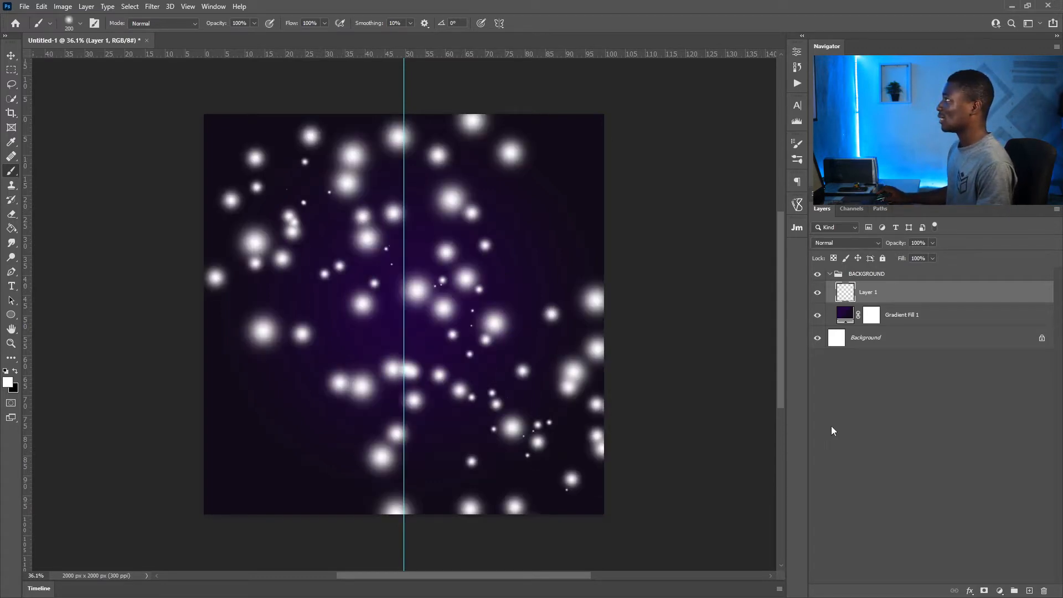
pyautogui.hotkey('ctrl', 'z')
pyautogui.moveTo(251, 144)
pyautogui.mouseDown()
pyautogui.moveTo(548, 256)
pyautogui.moveTo(330, 512)
pyautogui.moveTo(346, 516)
pyautogui.mouseUp()
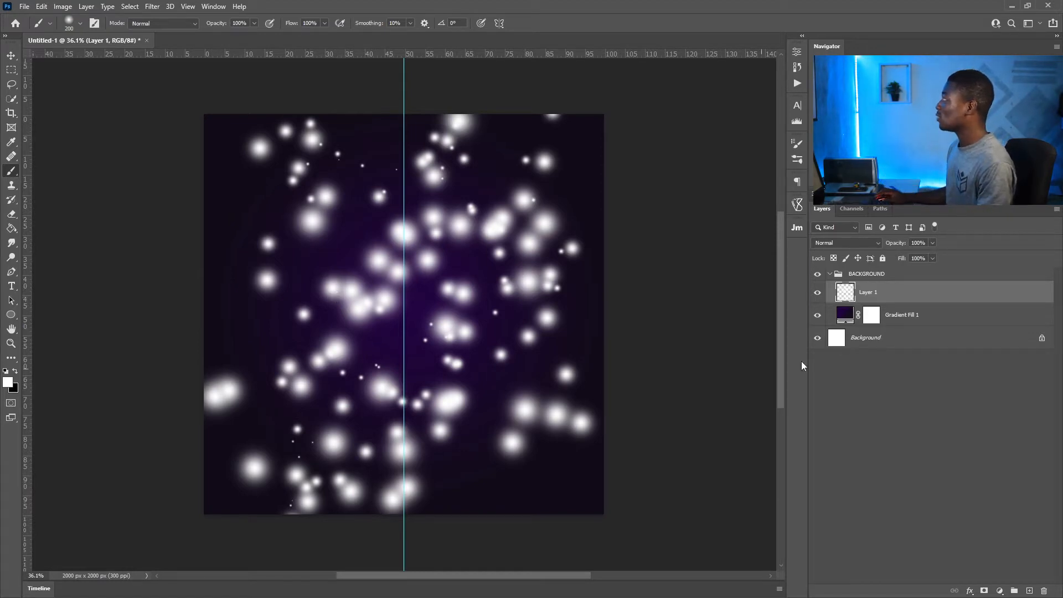
# Reduce the opacity of the layer with the painted dots to 5%
pyautogui.click(913, 242)
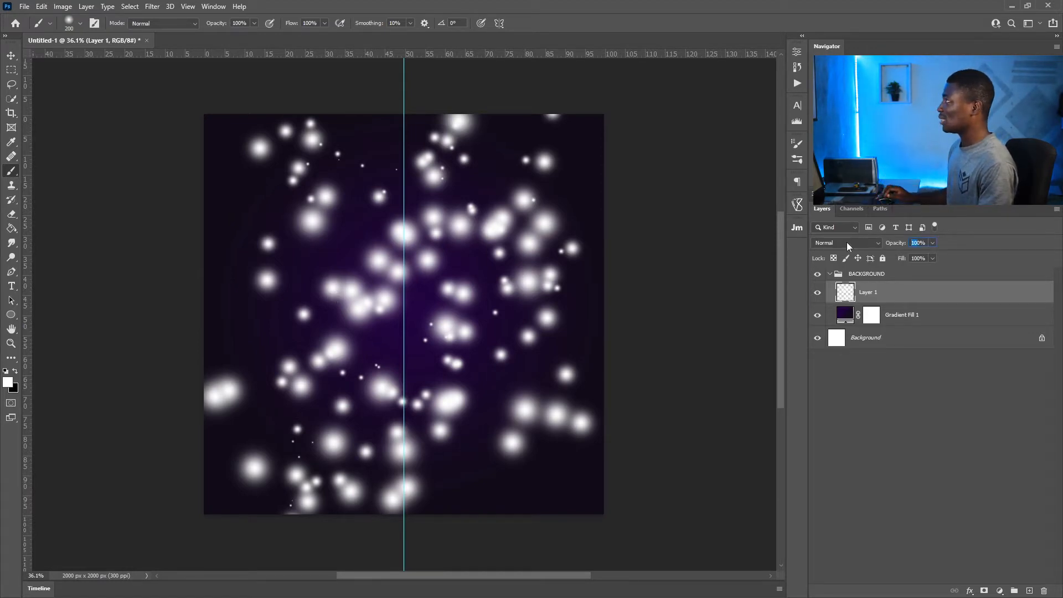
pyautogui.write('20')
pyautogui.press('Return')
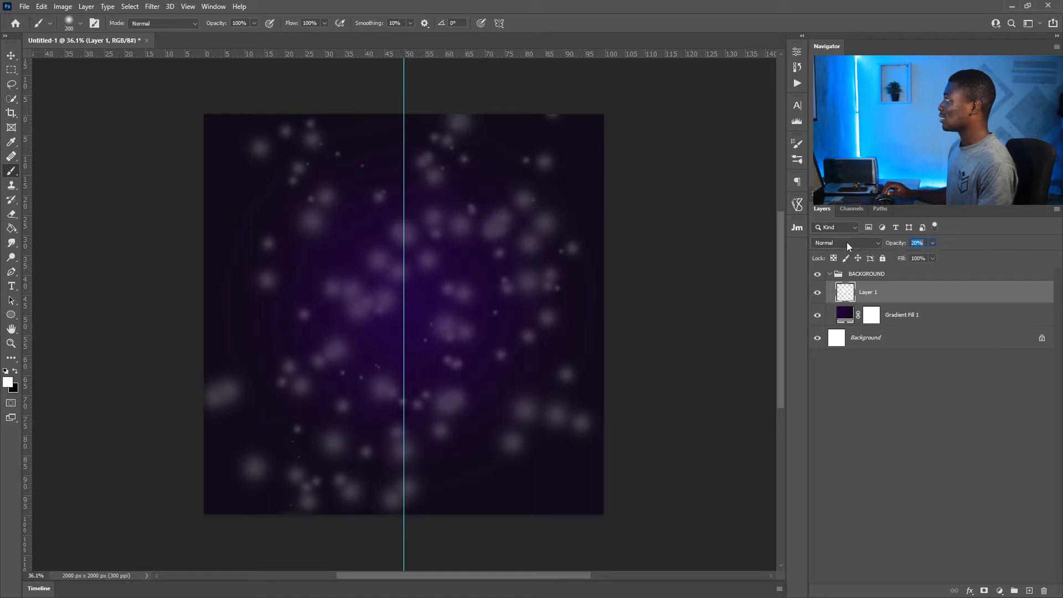
pyautogui.write('10')
pyautogui.press('Return')
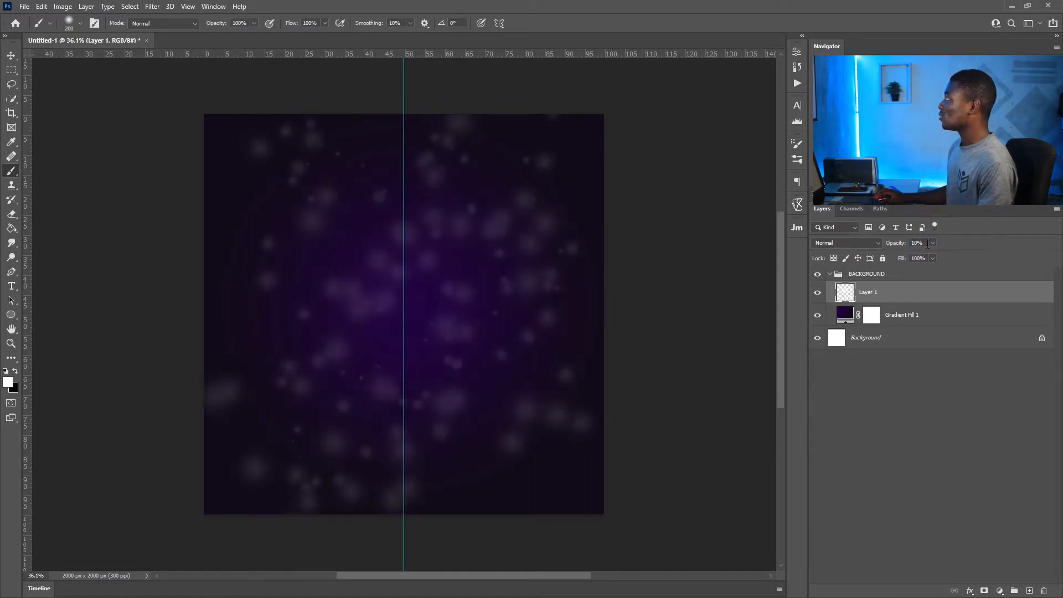
pyautogui.moveTo(918, 243); pyautogui.dragTo(708, 234)
pyautogui.write('5')
pyautogui.press('Return')
pyautogui.click(902, 406)
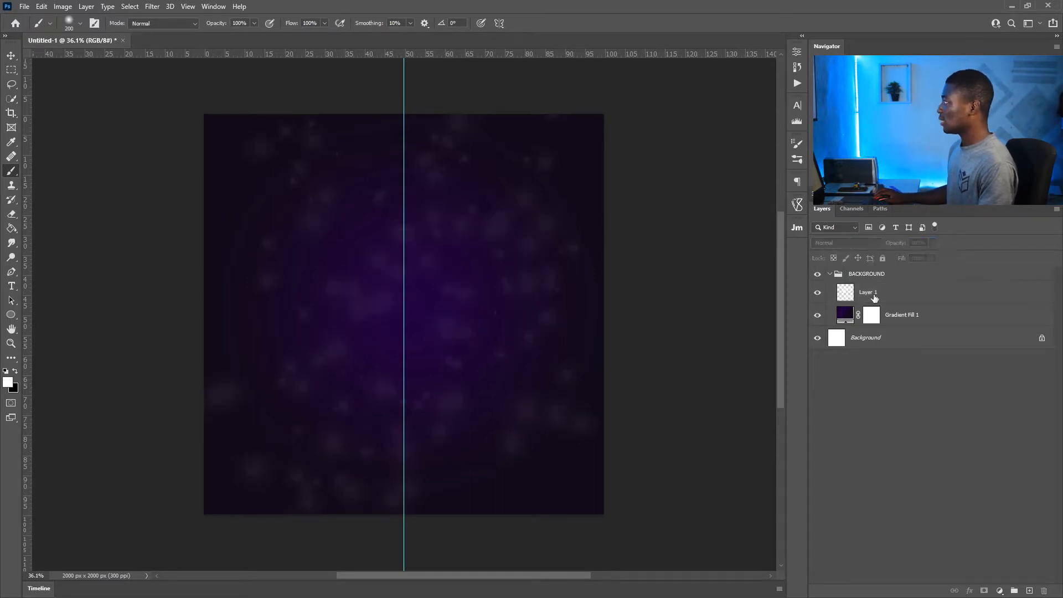
# Rename the layer with the painted dots as BRUSH PARTICLES
pyautogui.doubleClick(873, 292)
pyautogui.write('BRUSHE')
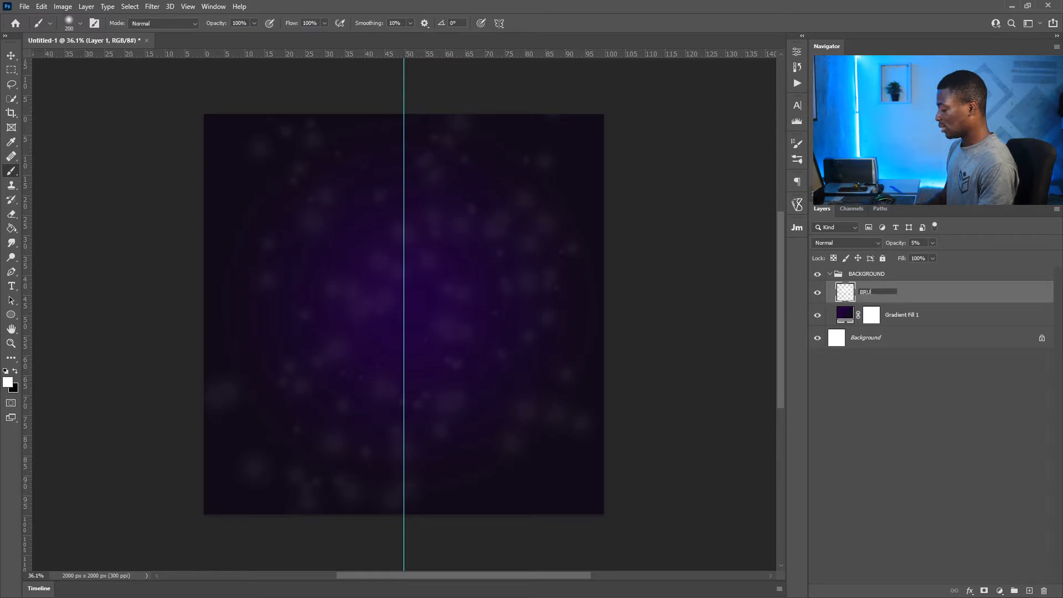
pyautogui.press('BackSpace')
pyautogui.press('BackSpace')
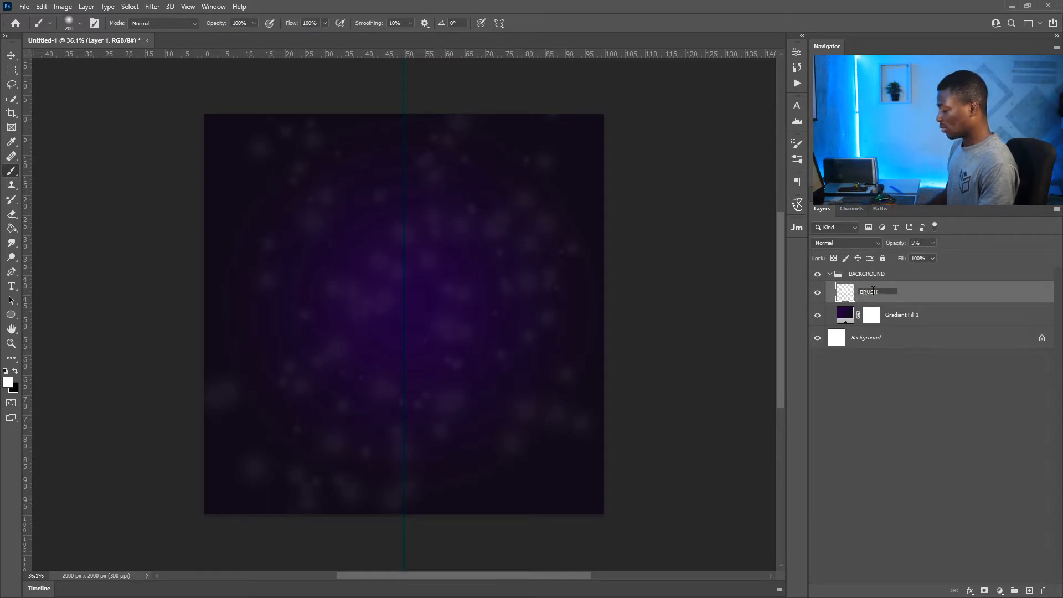
pyautogui.write('PARTICLES')
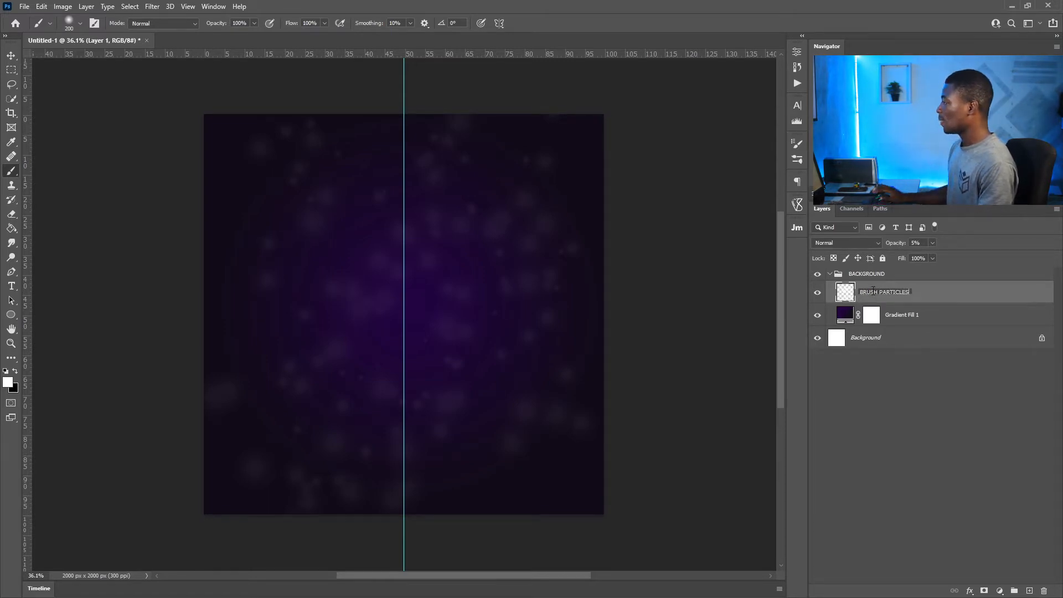
pyautogui.press('Return')
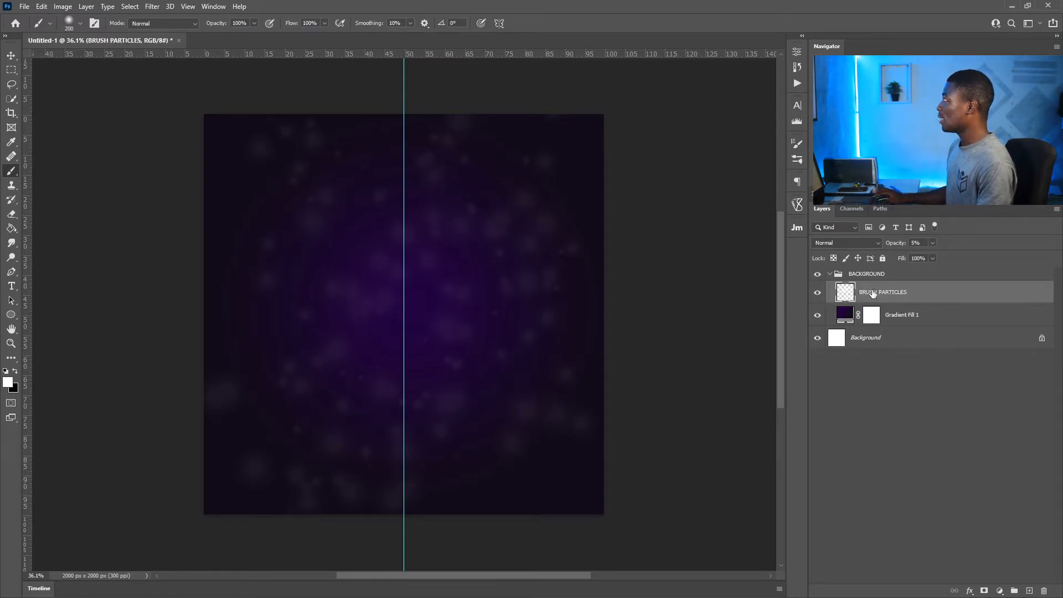
# Collapse the BACKGROUND group and add a new group named IMAGES directly above it
pyautogui.click(829, 275)
pyautogui.click(871, 273)
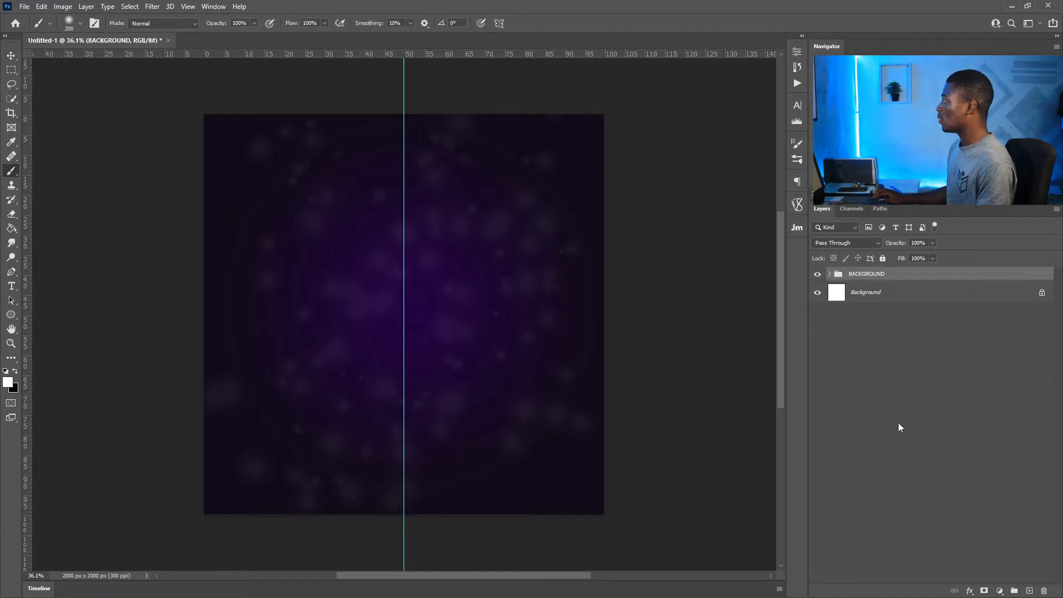
pyautogui.click(1015, 590)
pyautogui.doubleClick(857, 274)
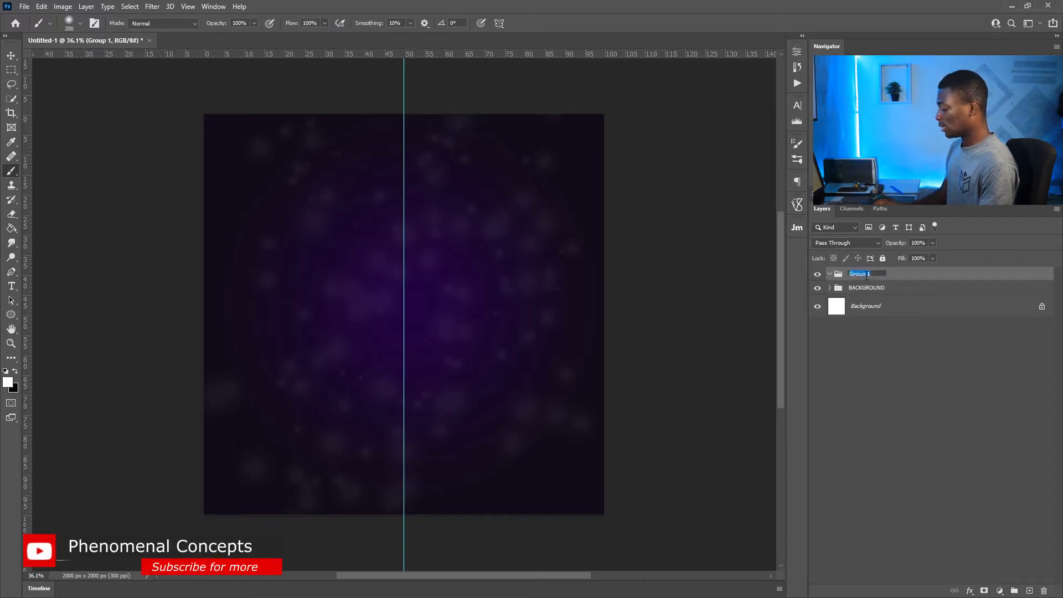
pyautogui.write('IMAGES')
pyautogui.press('Return')
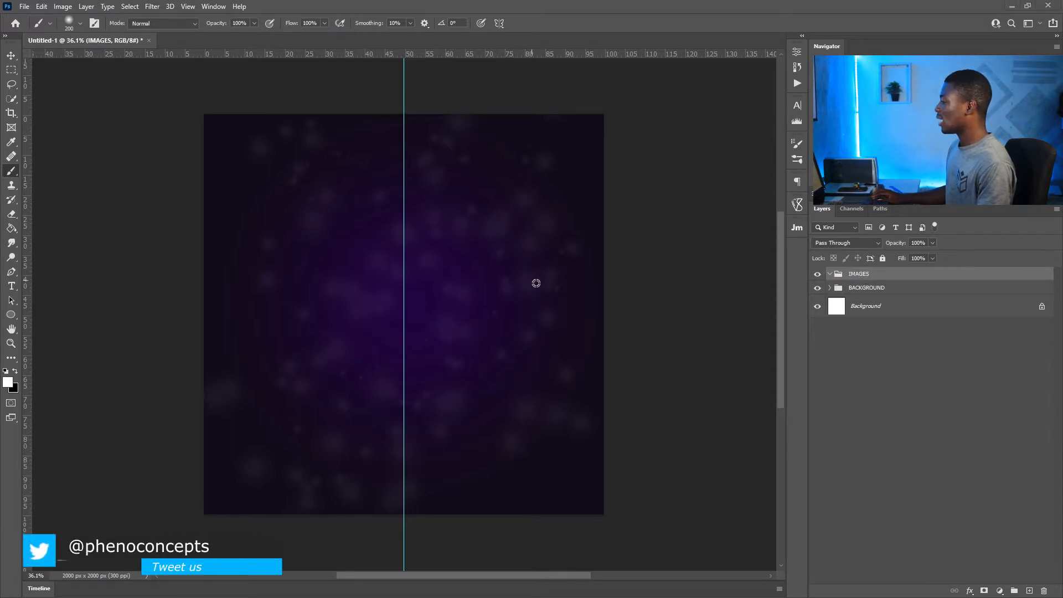
# Switch to File Explorer, preview image 1 from the Desktop folder, and open it in Photoshop
pyautogui.hotkey('alt', 'Tab')
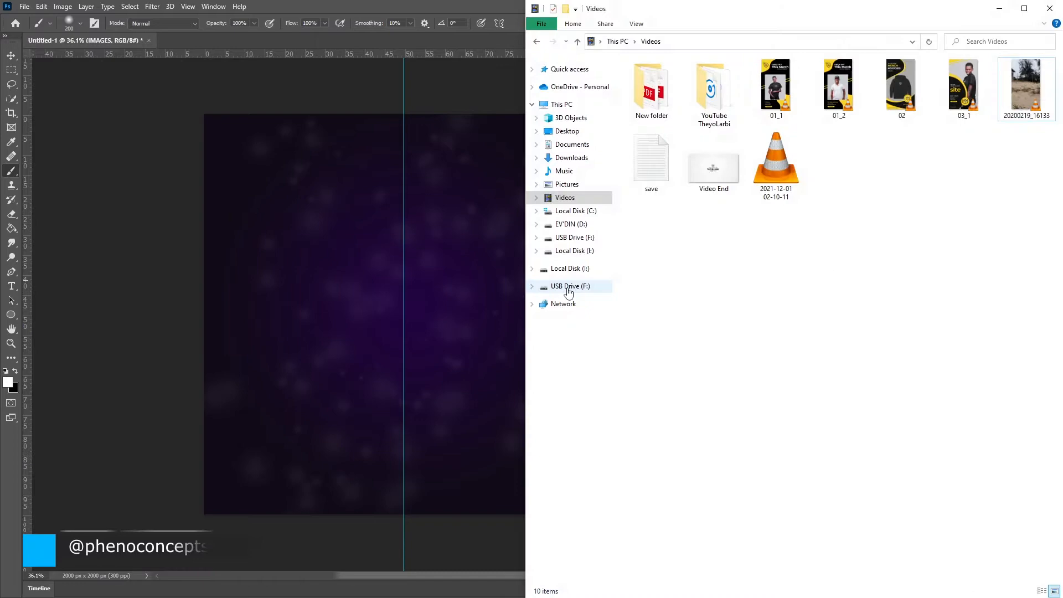
pyautogui.click(576, 133)
pyautogui.doubleClick(839, 86)
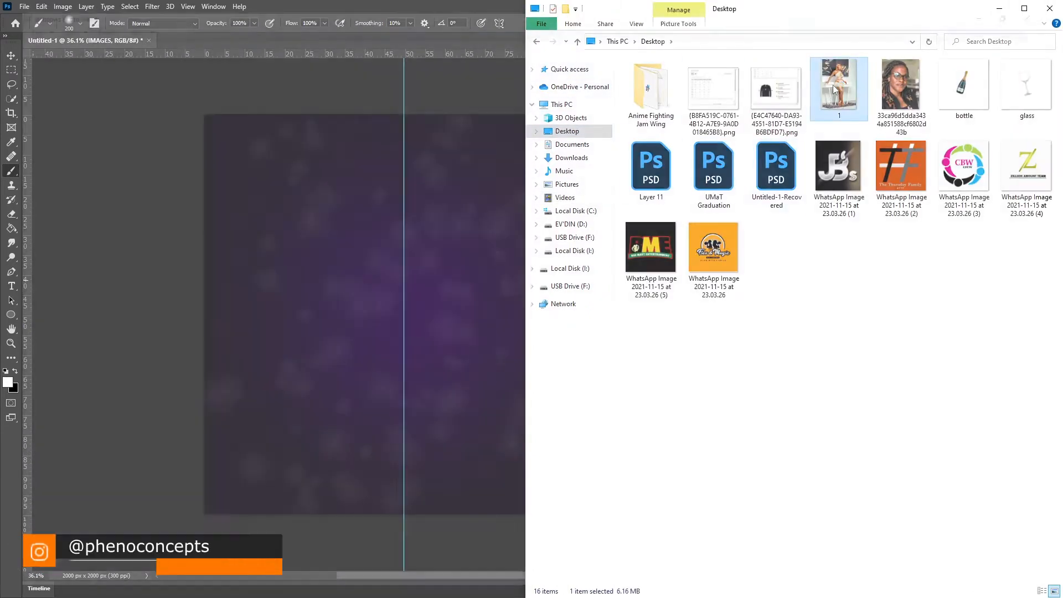
pyautogui.scroll(3, 545, 195)
pyautogui.scroll(-3, 545, 194)
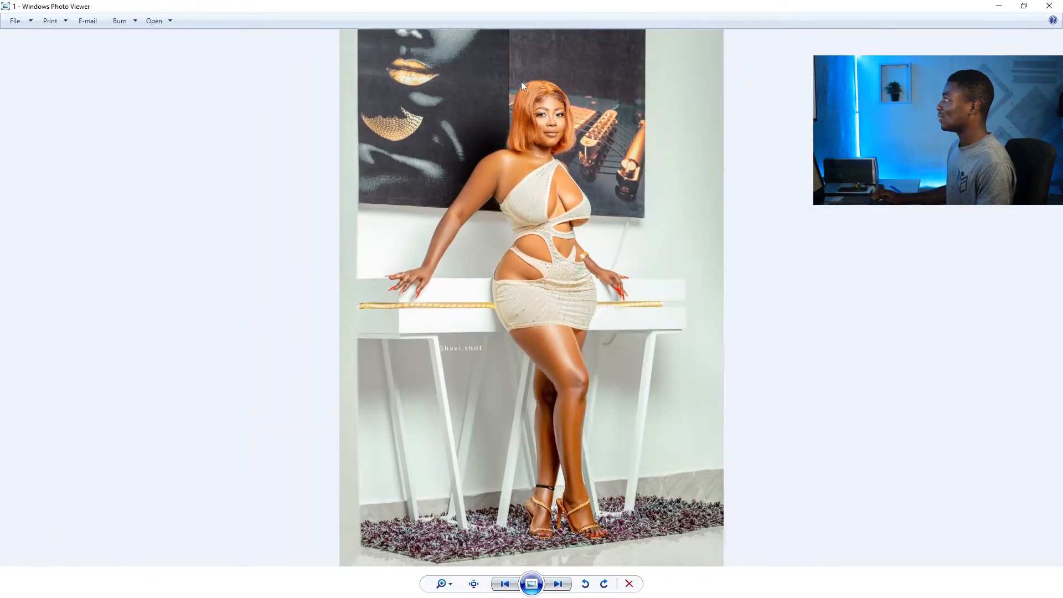
pyautogui.rightClick(555, 95)
pyautogui.moveTo(593, 101)
pyautogui.click(745, 142)
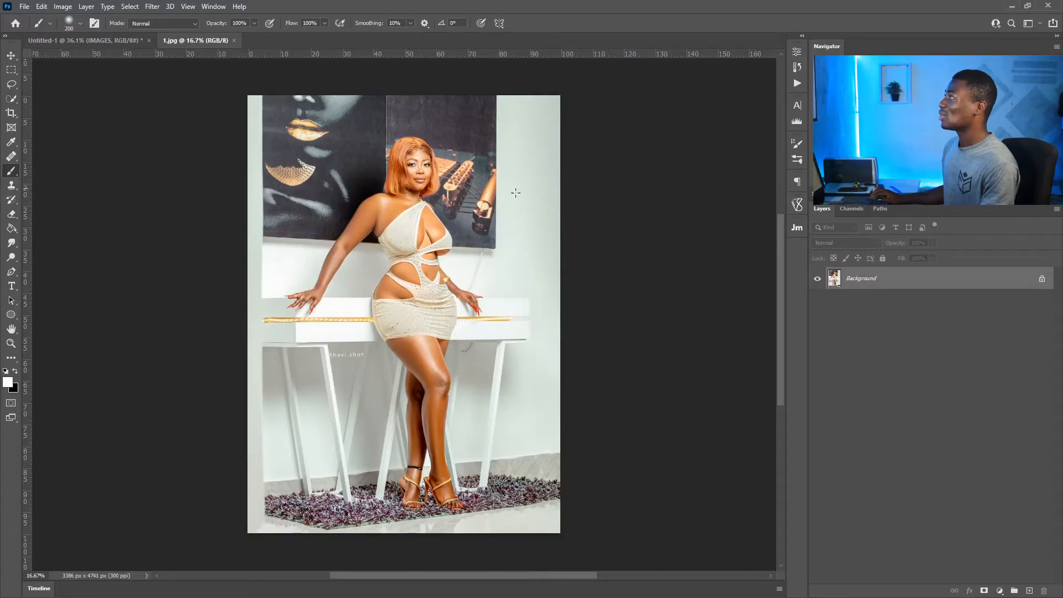
# Examine the woman's hair, dress and hands at close range in the opened photo
pyautogui.press('z')
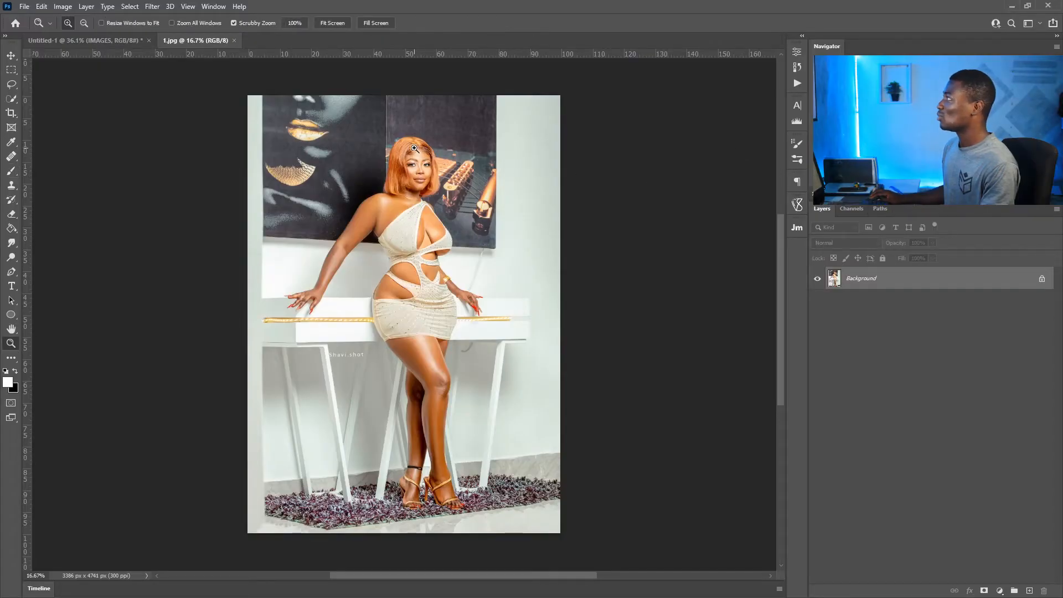
pyautogui.moveTo(414, 148); pyautogui.dragTo(480, 142)
pyautogui.moveTo(371, 191); pyautogui.dragTo(388, 255)
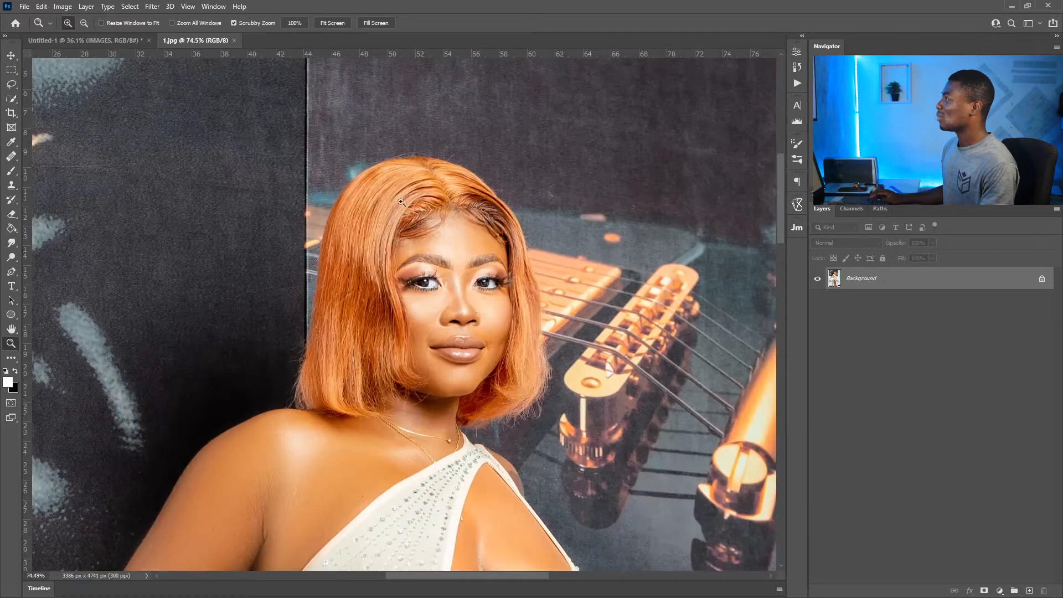
pyautogui.moveTo(523, 287); pyautogui.dragTo(500, 221)
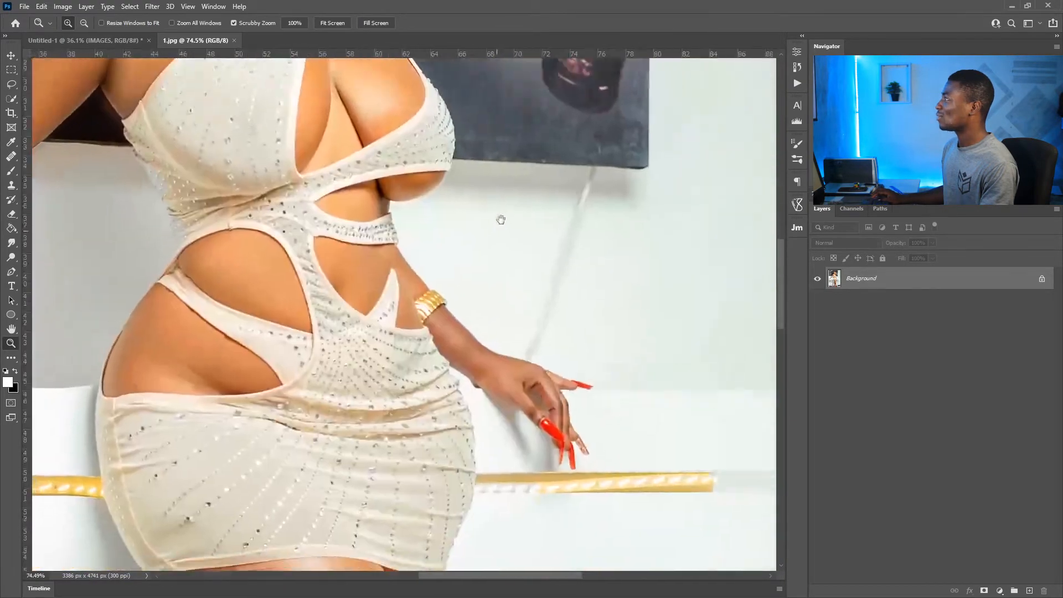
pyautogui.moveTo(386, 387); pyautogui.dragTo(426, 253)
pyautogui.moveTo(324, 250); pyautogui.dragTo(396, 450)
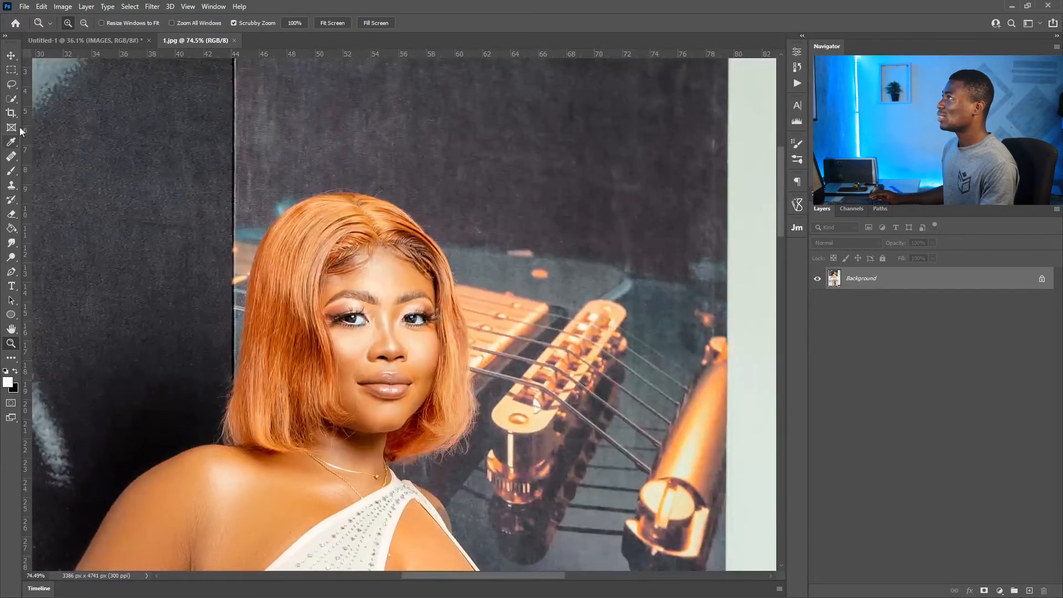
pyautogui.click(12, 99)
pyautogui.click(74, 109)
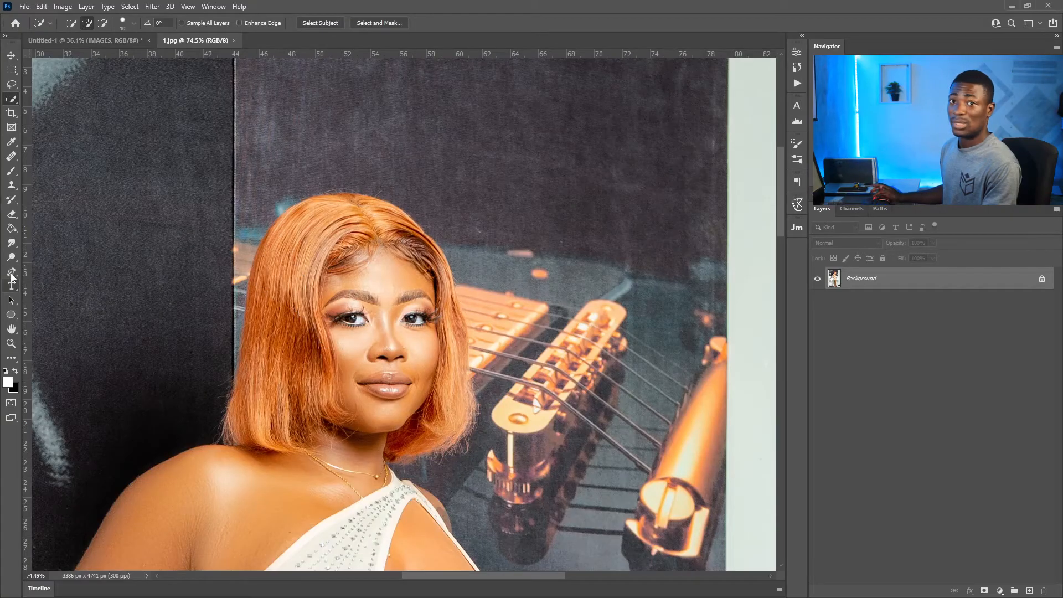
# Activate the Pen tool and set it to Path mode for tracing around the woman's hair
pyautogui.click(12, 271)
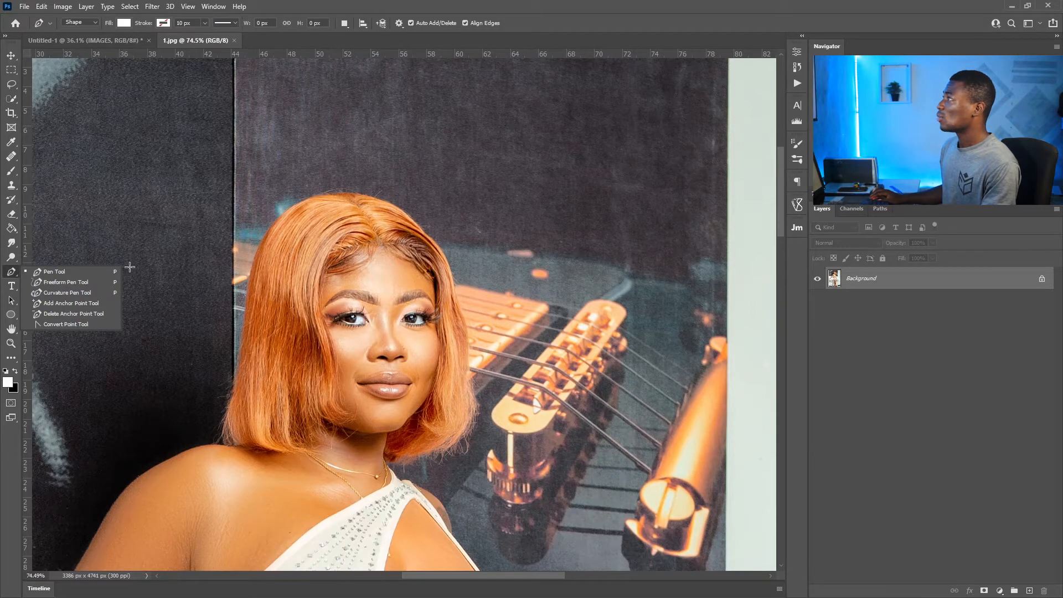
pyautogui.click(105, 272)
pyautogui.press('z')
pyautogui.moveTo(297, 234); pyautogui.dragTo(324, 227)
pyautogui.press('p')
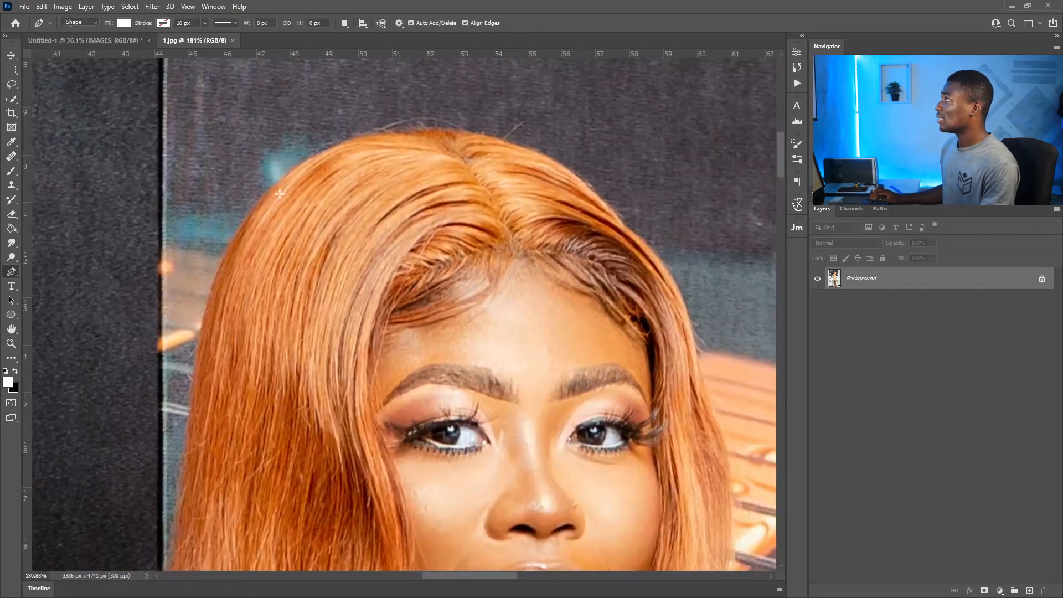
pyautogui.click(264, 197)
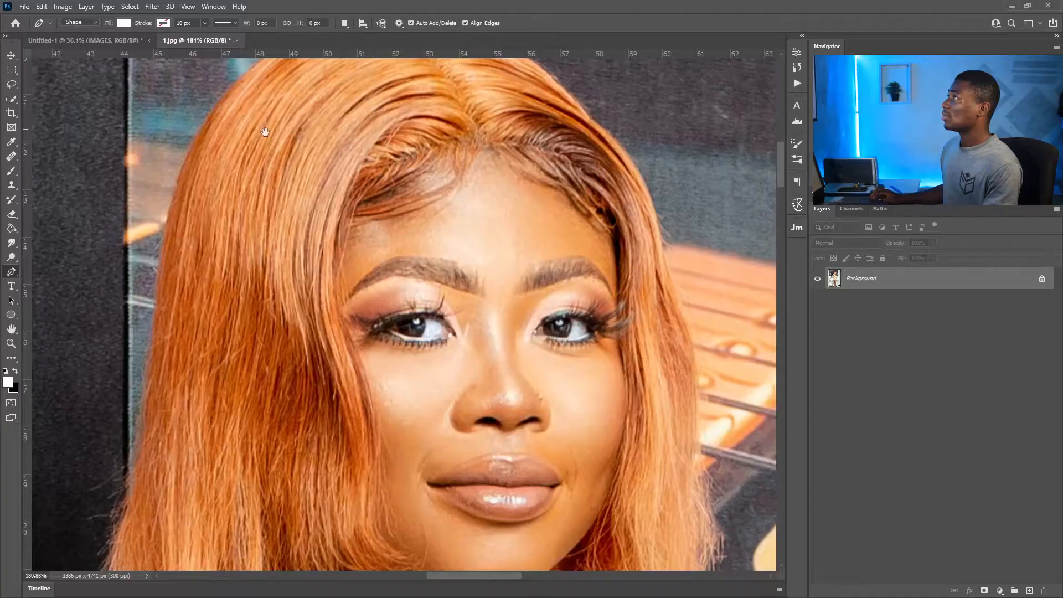
pyautogui.scroll(5, 278, 324)
pyautogui.moveTo(278, 324); pyautogui.dragTo(279, 333)
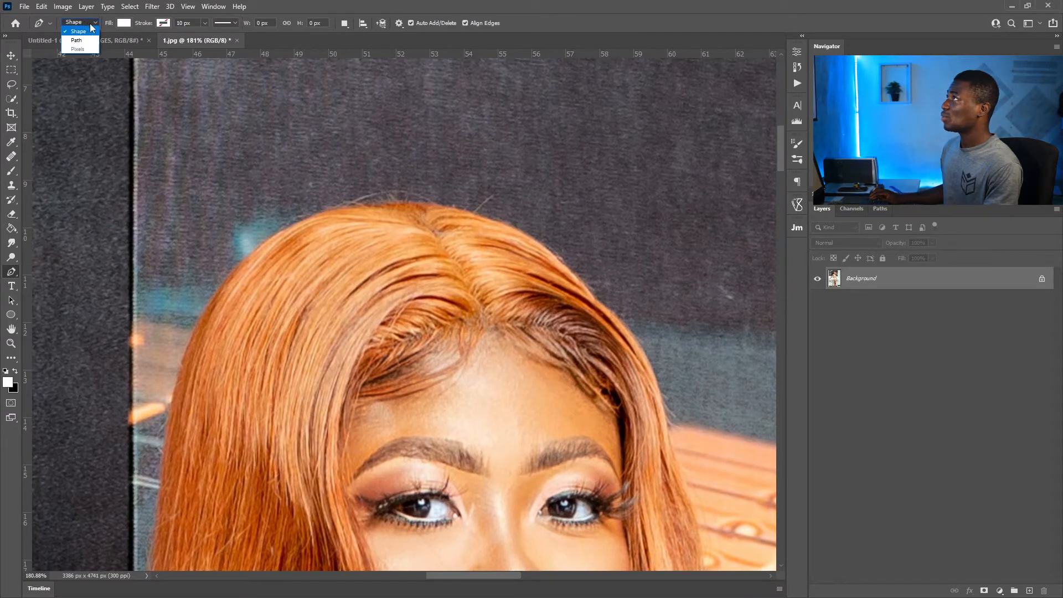
pyautogui.click(77, 40)
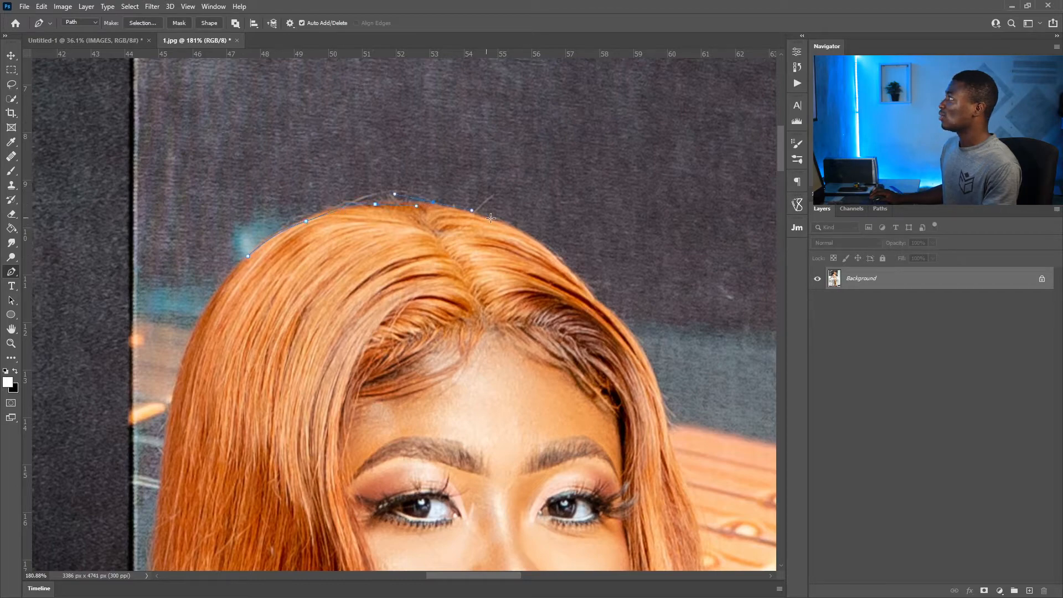
# Trace a closed path with the Pen tool around the woman's hair, neck and upper shoulder
pyautogui.moveTo(661, 385); pyautogui.dragTo(443, 89)
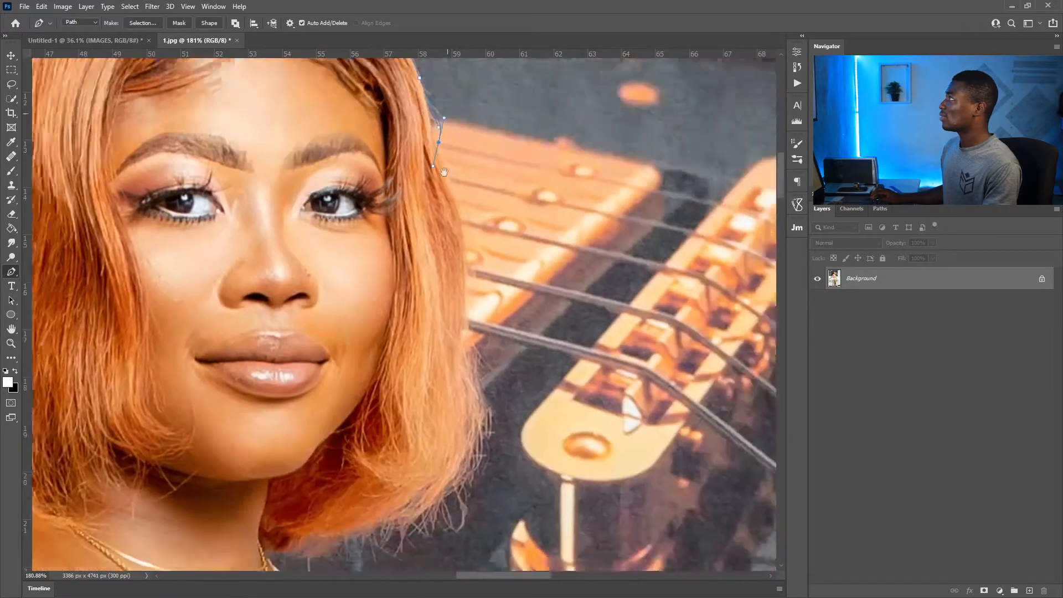
pyautogui.moveTo(365, 158); pyautogui.dragTo(346, 217)
pyautogui.moveTo(353, 243); pyautogui.dragTo(355, 249)
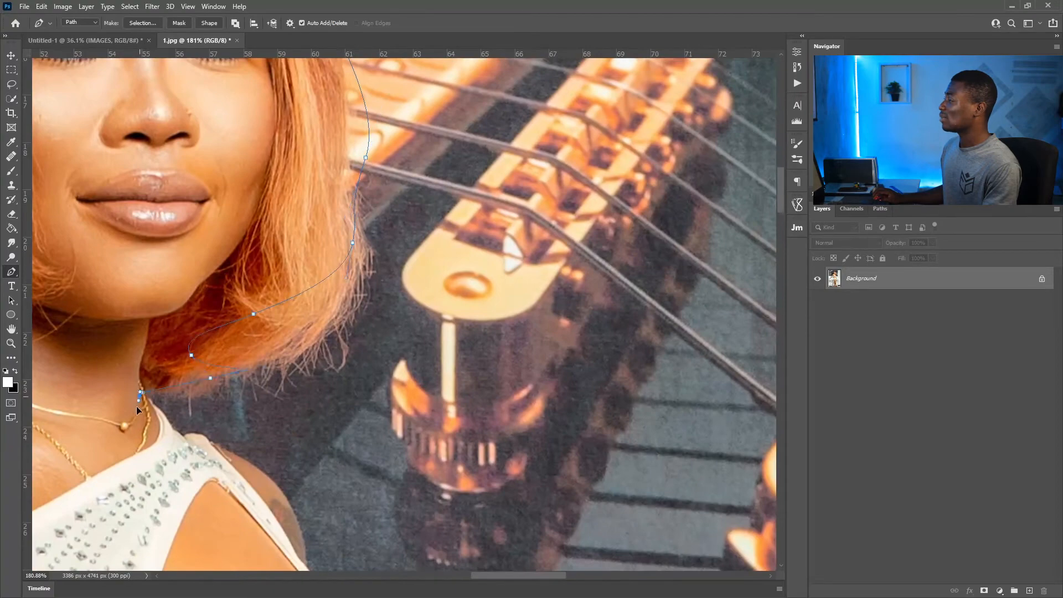
pyautogui.moveTo(120, 346); pyautogui.dragTo(662, 390)
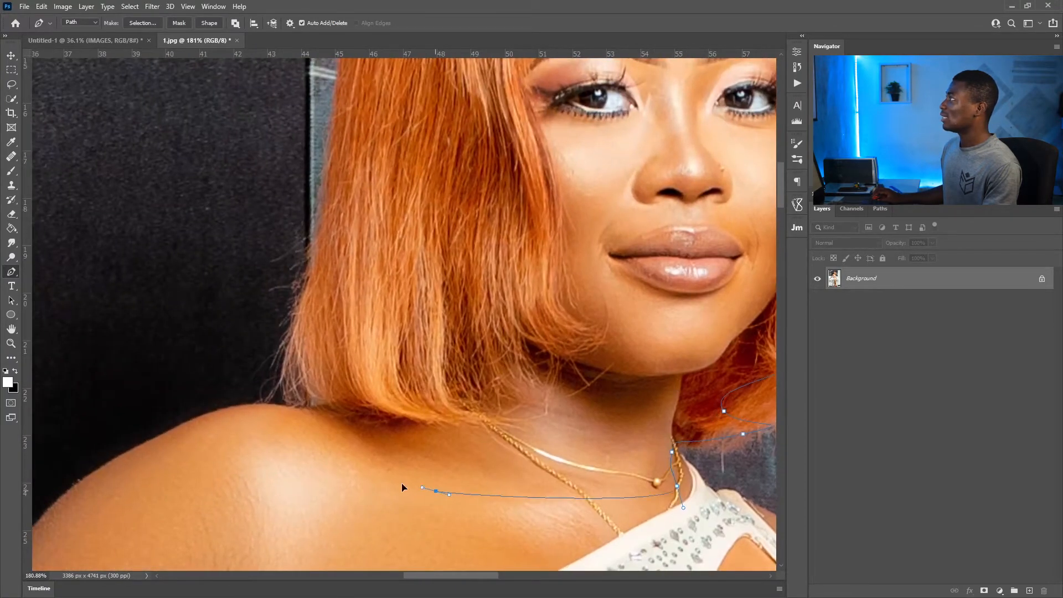
pyautogui.moveTo(337, 119); pyautogui.dragTo(288, 392)
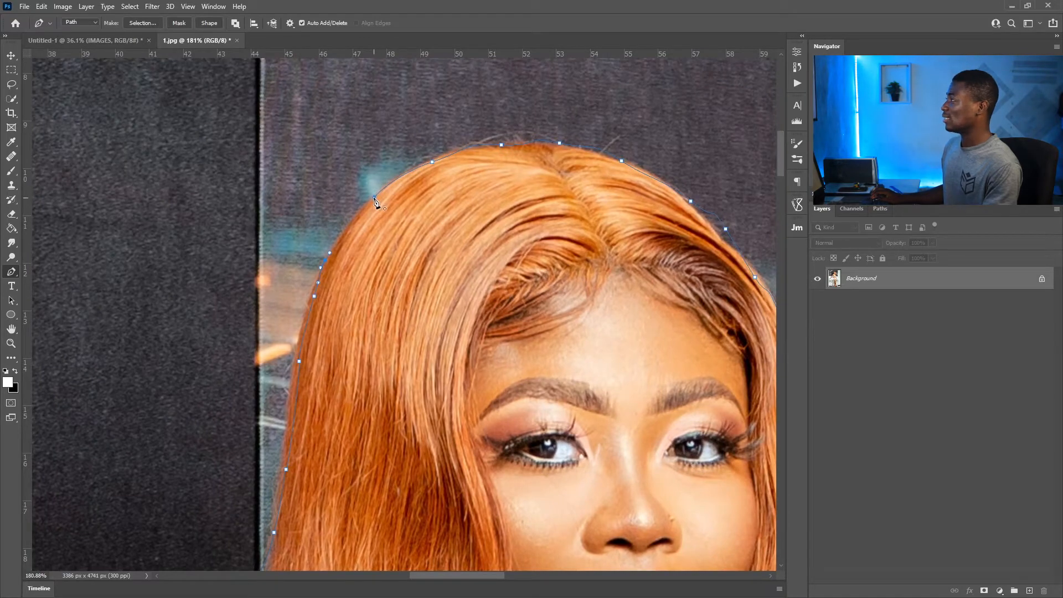
pyautogui.click(375, 199)
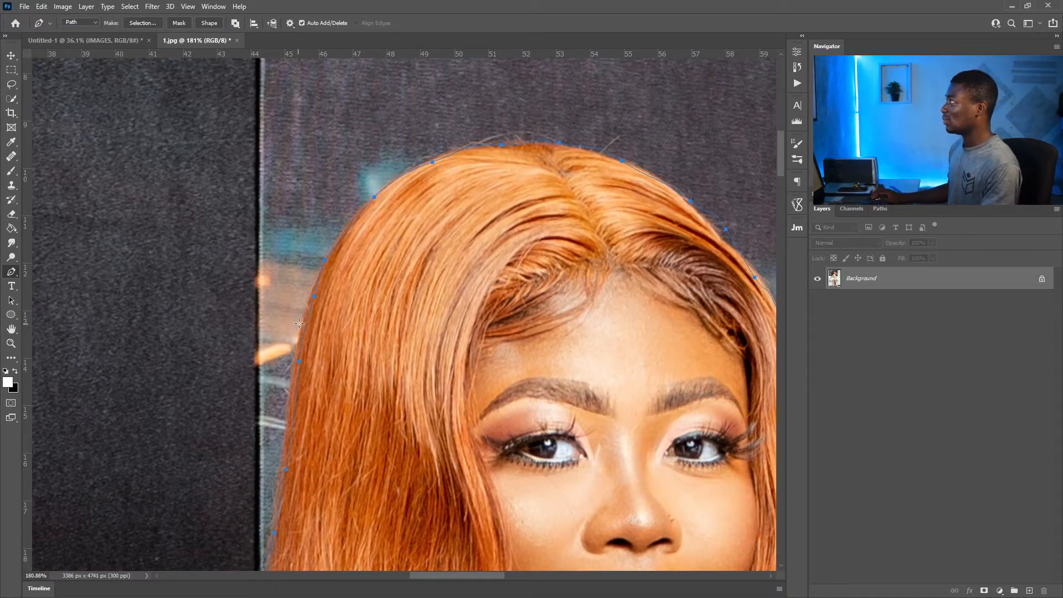
# Convert the traced head path into a new anti-aliased selection with a feather radius of 0 pixels
pyautogui.press('z')
pyautogui.moveTo(299, 323); pyautogui.dragTo(362, 179)
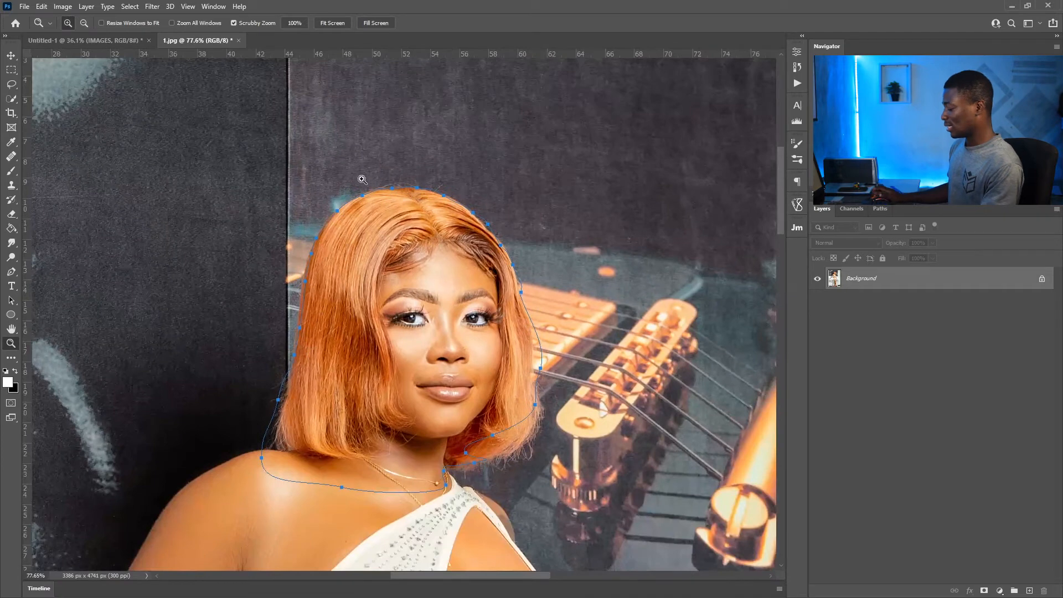
pyautogui.press('p')
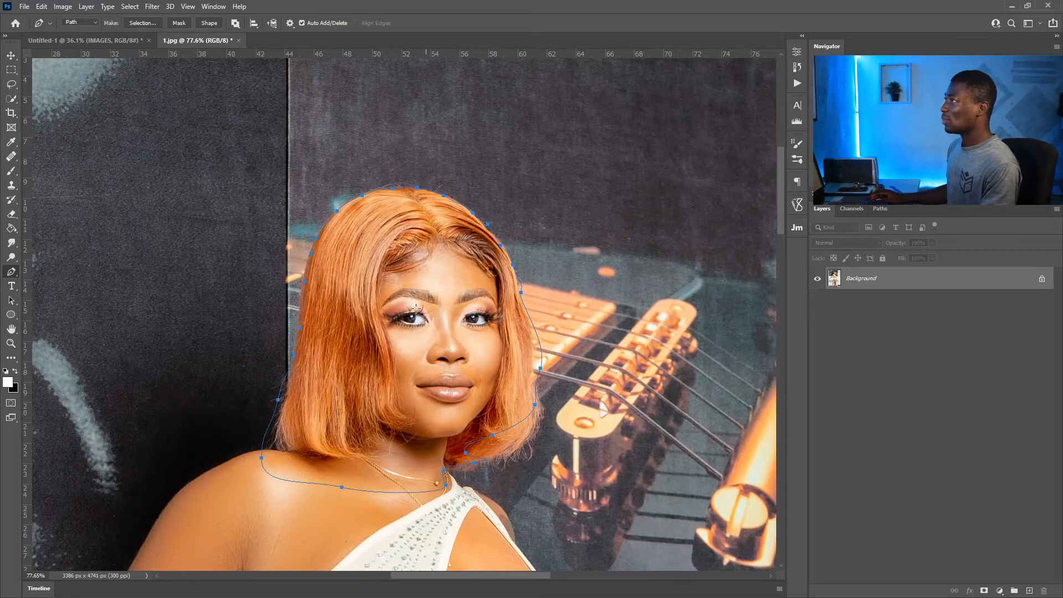
pyautogui.rightClick(400, 249)
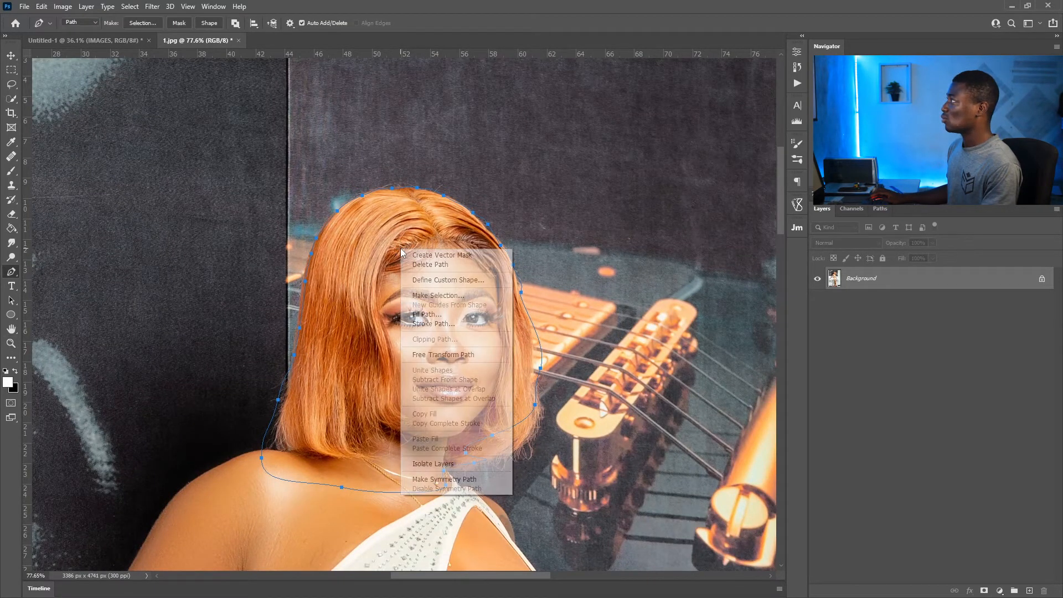
pyautogui.click(453, 296)
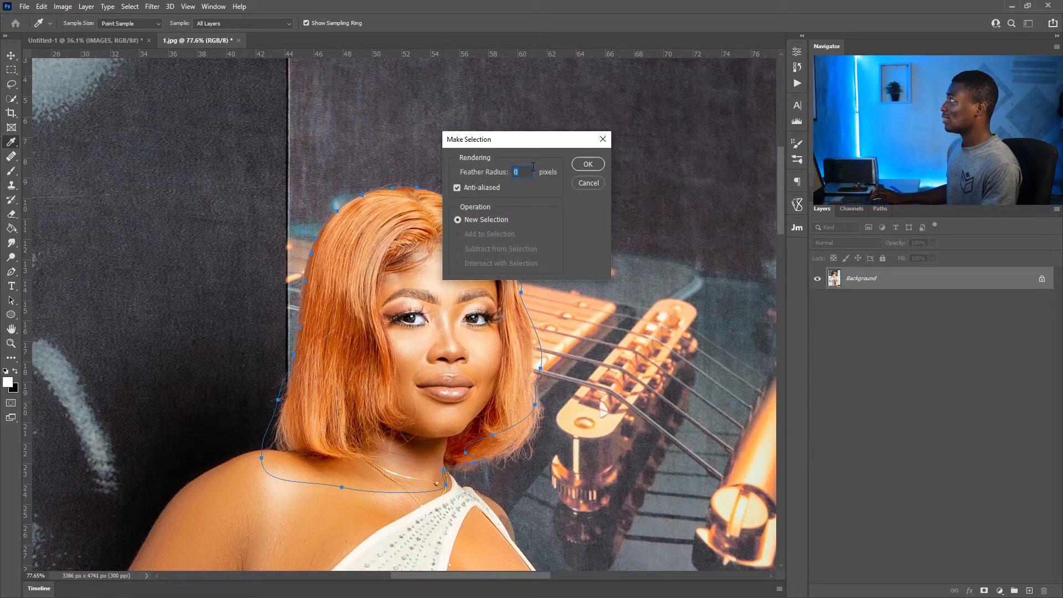
pyautogui.click(587, 165)
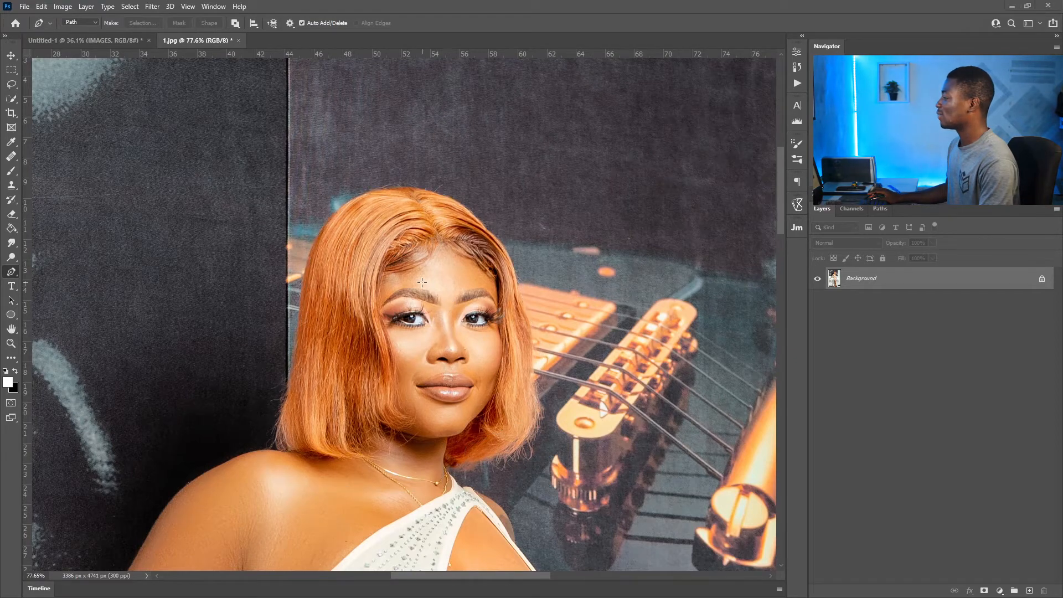
# Switch to File Explorer and open the cutout file Layer 11 from the Desktop folder
pyautogui.hotkey('alt', 'Tab')
pyautogui.click(652, 180)
pyautogui.doubleClick(652, 181)
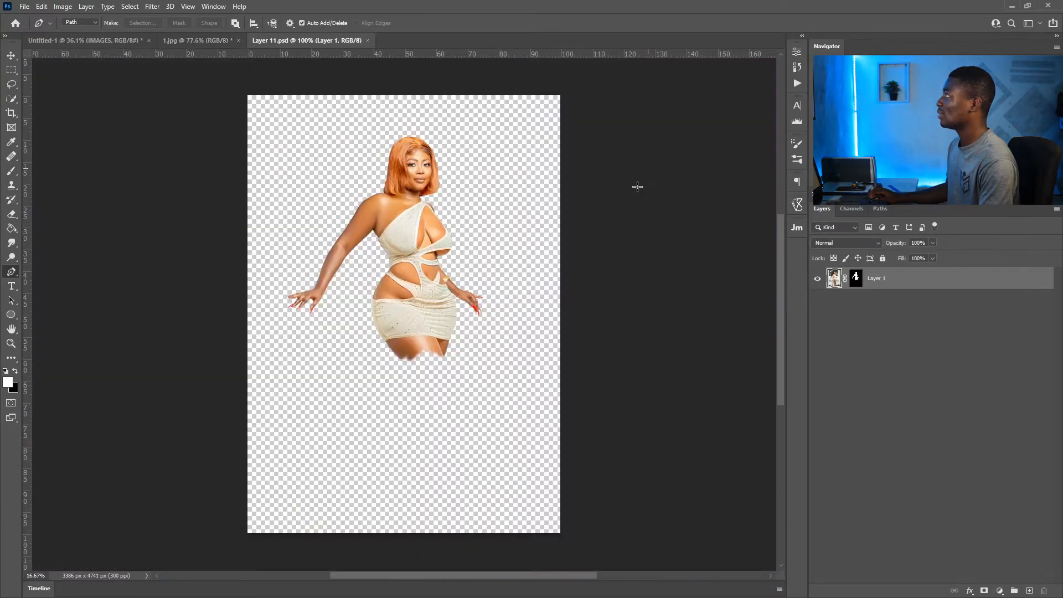
# Compare the cutout with the original photo by disabling and re-enabling the layer mask
pyautogui.press('z')
pyautogui.moveTo(427, 163); pyautogui.dragTo(467, 165)
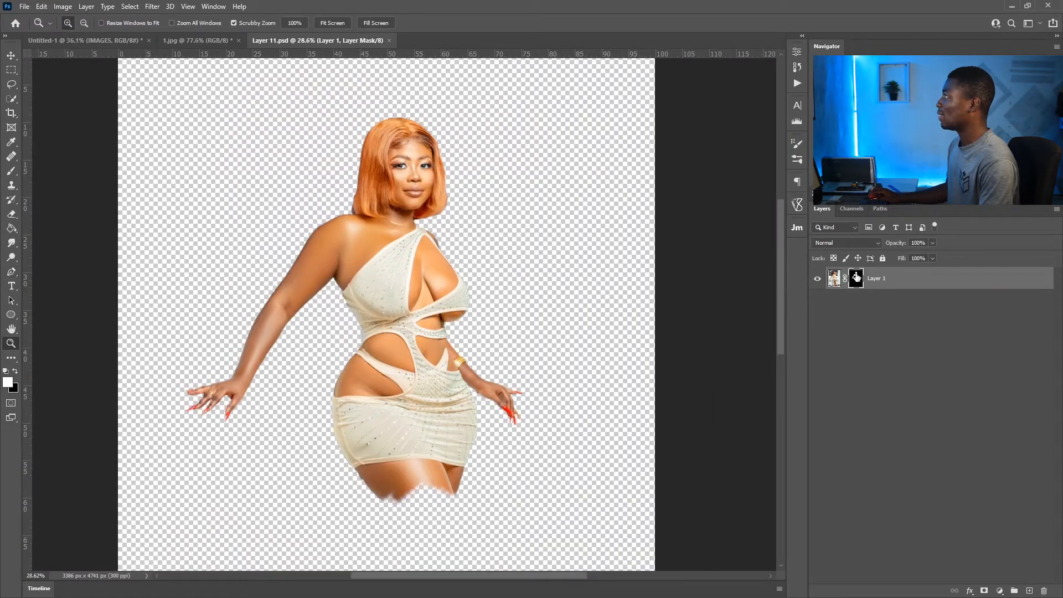
pyautogui.keyDown('shift'); pyautogui.click(855, 279); pyautogui.keyUp('shift')
pyautogui.keyDown('shift'); pyautogui.click(856, 279); pyautogui.keyUp('shift')
pyautogui.keyDown('shift'); pyautogui.click(856, 279); pyautogui.keyUp('shift')
pyautogui.keyDown('shift'); pyautogui.click(855, 279); pyautogui.keyUp('shift')
# Set the Soft Round brush to 21 px for retouching the mask along the hair edge above the shoulder
pyautogui.moveTo(412, 128)
pyautogui.mouseDown()
pyautogui.moveTo(455, 124)
pyautogui.moveTo(431, 129)
pyautogui.mouseUp()
pyautogui.moveTo(331, 219)
pyautogui.mouseDown()
pyautogui.moveTo(316, 219)
pyautogui.moveTo(390, 222)
pyautogui.moveTo(357, 247)
pyautogui.moveTo(370, 246)
pyautogui.mouseUp()
pyautogui.press('b')
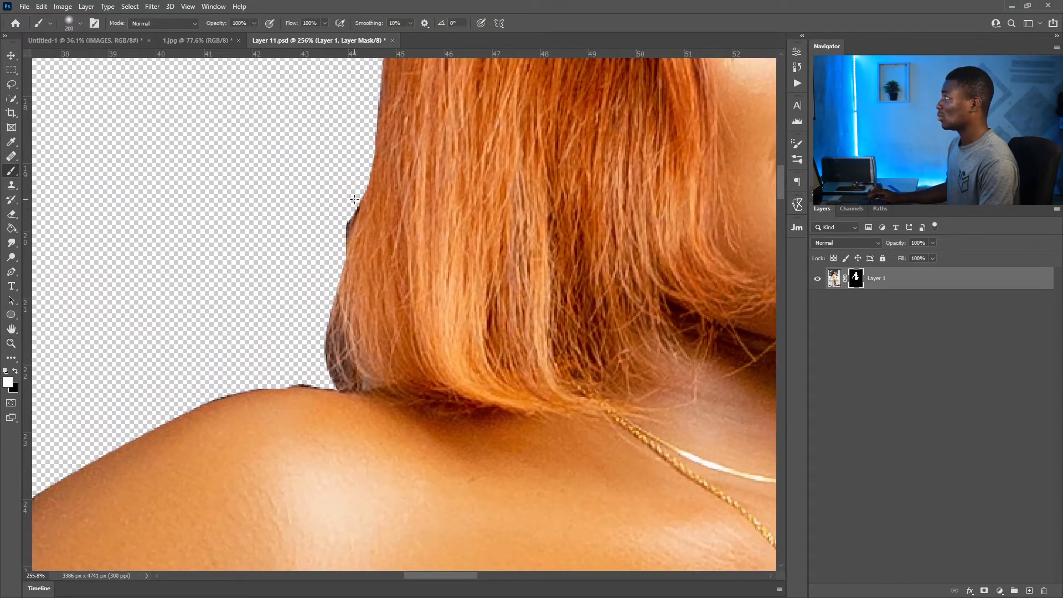
pyautogui.rightClick(354, 199)
pyautogui.click(406, 223)
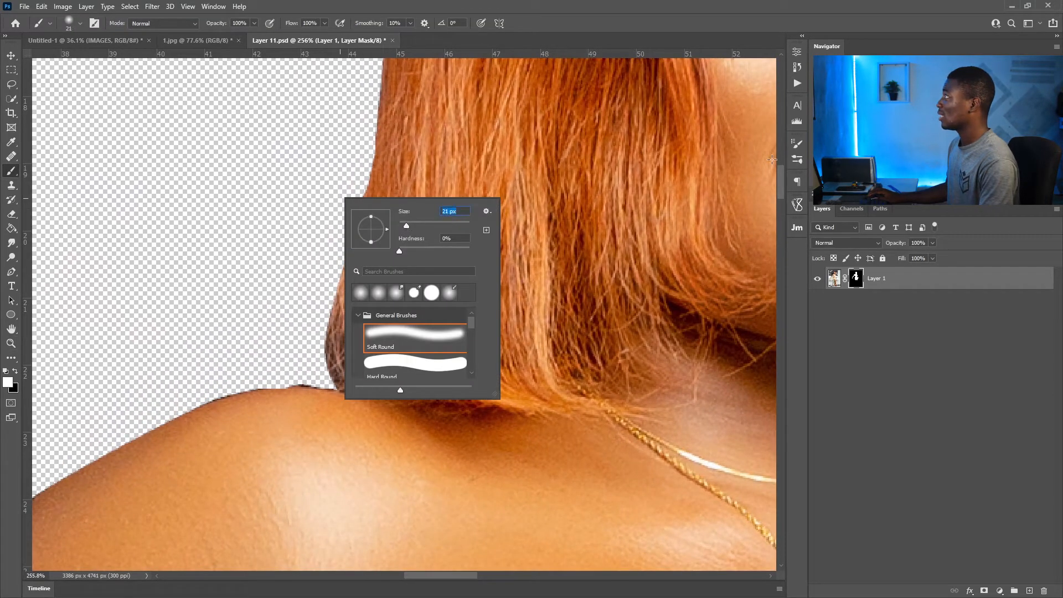
pyautogui.click(797, 157)
pyautogui.click(796, 156)
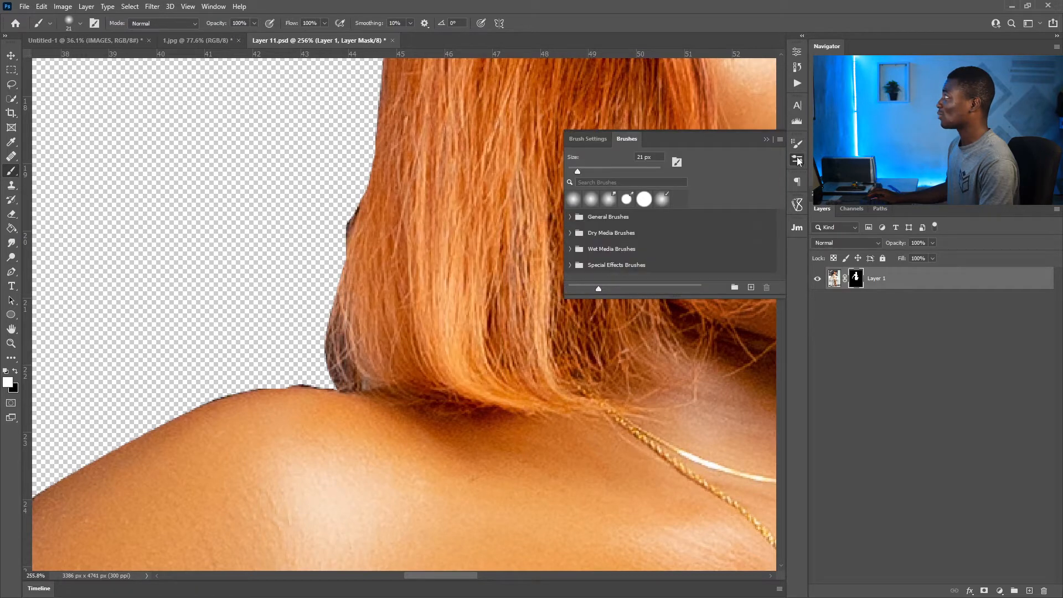
pyautogui.click(796, 143)
pyautogui.click(599, 197)
pyautogui.click(600, 190)
pyautogui.click(796, 143)
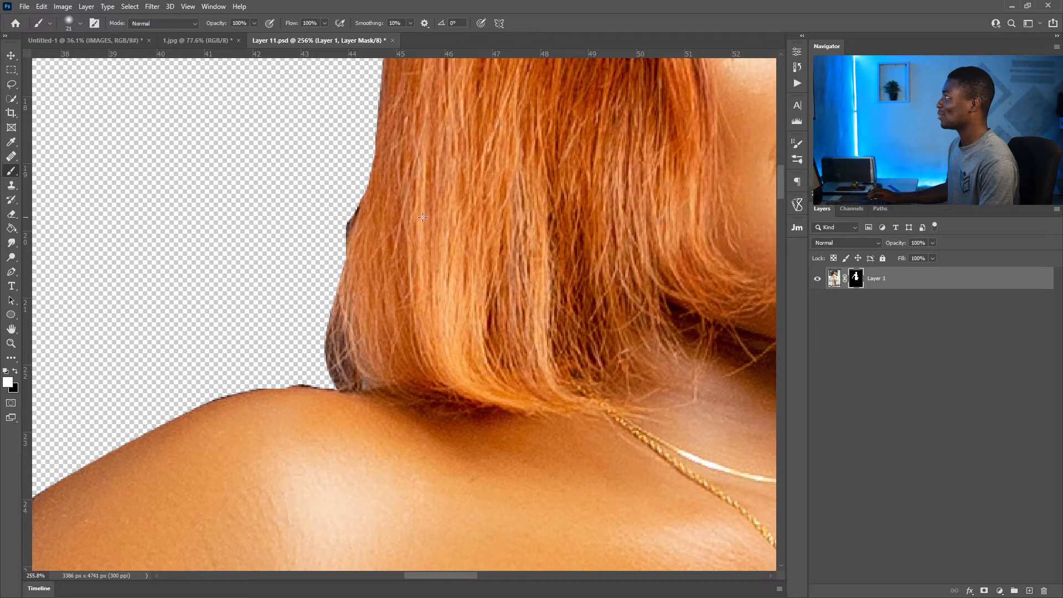
# Paint black on the layer mask to hide the dark leftovers along the hair edge above the shoulder
pyautogui.moveTo(338, 244); pyautogui.dragTo(345, 218)
pyautogui.rightClick(361, 220)
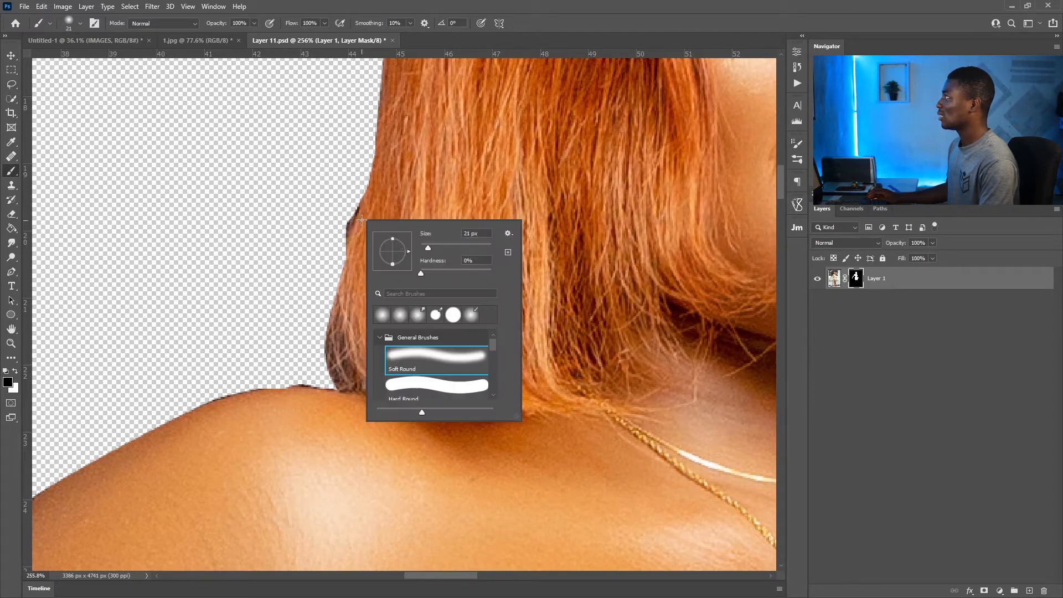
pyautogui.press('Return')
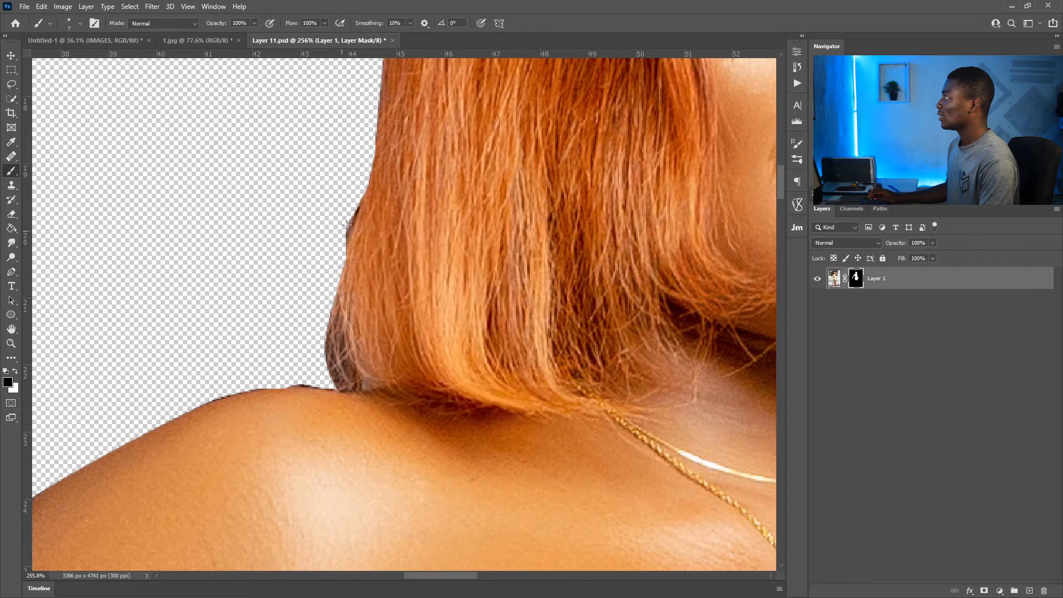
pyautogui.moveTo(332, 306); pyautogui.dragTo(332, 360)
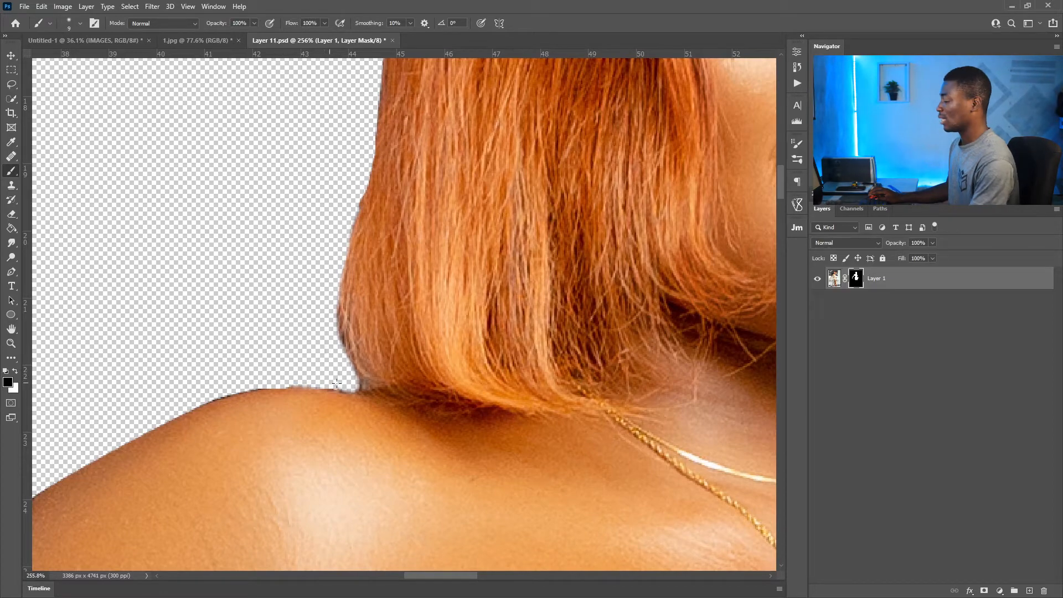
# Copy the masked cutout of the woman from Layer 11.psd into the IMAGES group of the Untitled-1 design
pyautogui.press('z')
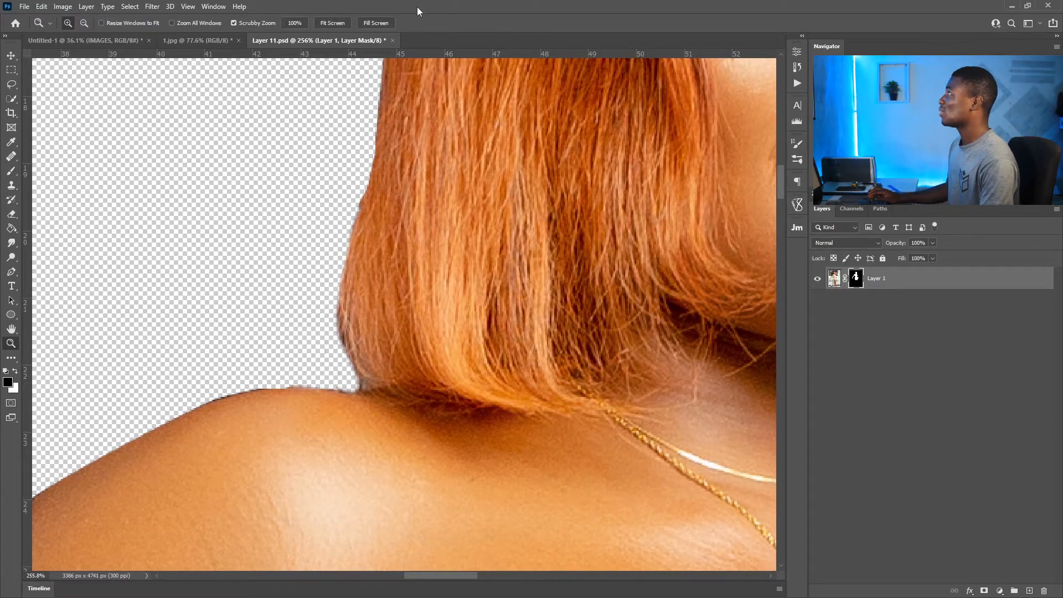
pyautogui.click(344, 25)
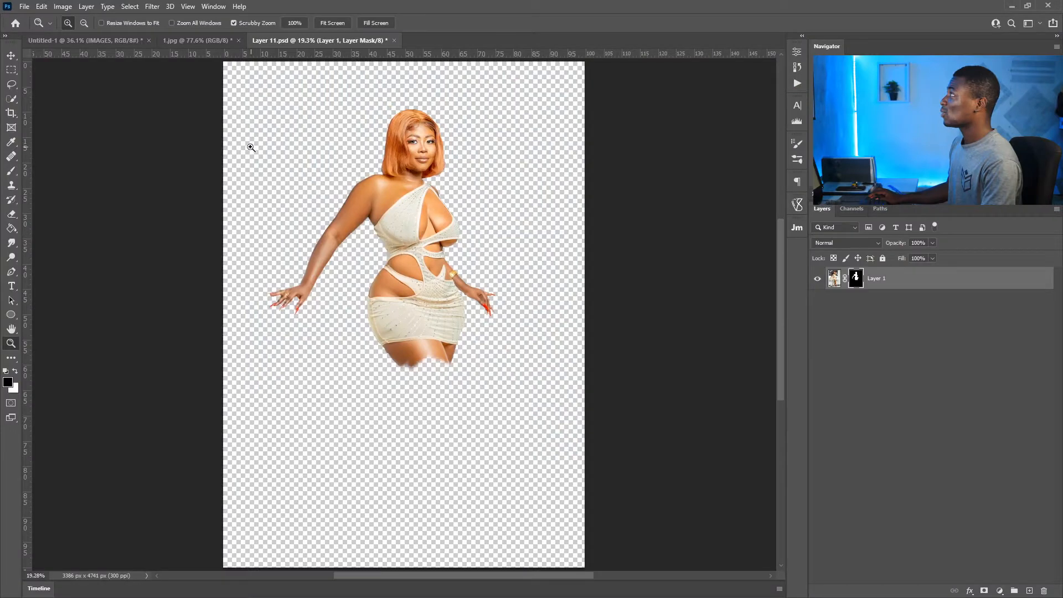
pyautogui.press('v')
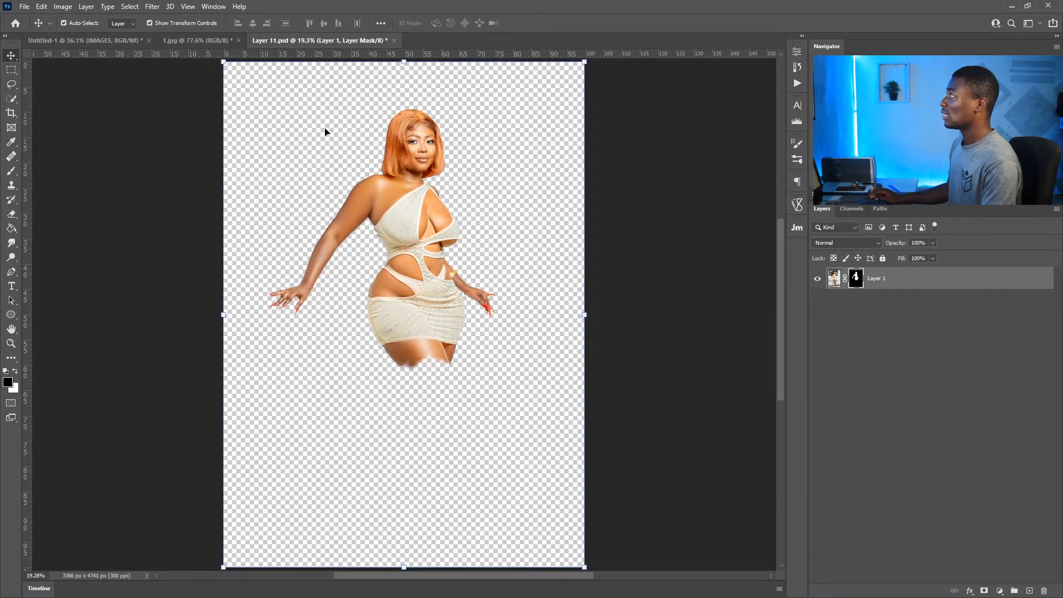
pyautogui.moveTo(419, 221); pyautogui.dragTo(91, 41)
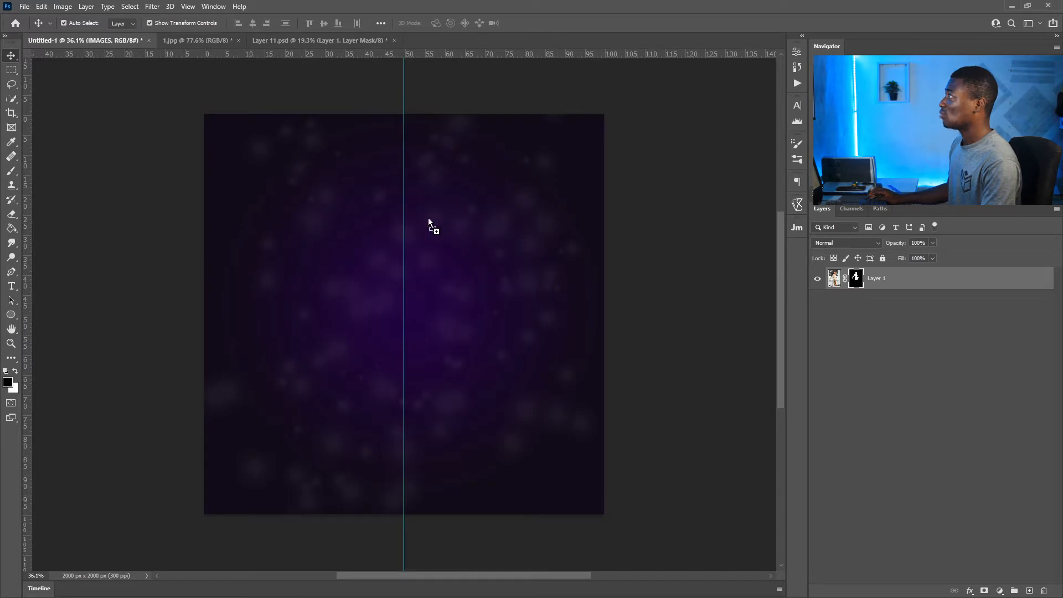
pyautogui.moveTo(397, 245); pyautogui.dragTo(396, 245)
pyautogui.moveTo(449, 222); pyautogui.dragTo(432, 288)
# Scale the woman's cutout to 46.71% and position it on the vertical centre guide in the upper part of the canvas
pyautogui.moveTo(749, 446); pyautogui.dragTo(417, 400)
pyautogui.moveTo(258, 410); pyautogui.dragTo(420, 304)
pyautogui.moveTo(396, 113); pyautogui.dragTo(395, 156)
pyautogui.moveTo(424, 267); pyautogui.dragTo(430, 235)
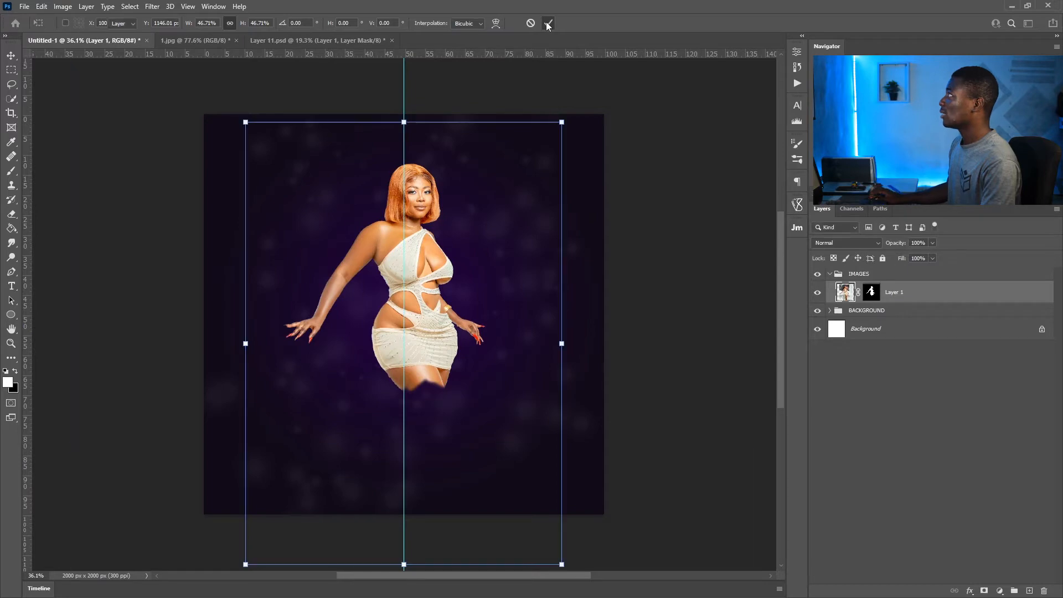
pyautogui.click(548, 24)
# Close the 1.jpg and Layer 11.psd documents without saving their changes
pyautogui.click(211, 39)
pyautogui.hotkey('ctrl', 'w')
pyautogui.click(527, 226)
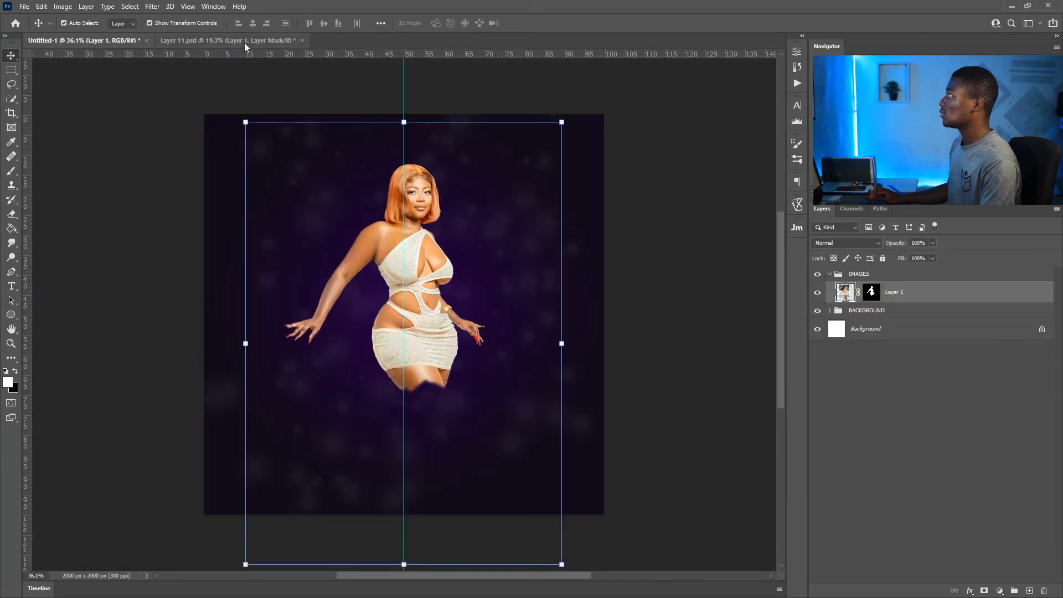
pyautogui.click(244, 41)
pyautogui.hotkey('ctrl', 'w')
pyautogui.click(526, 226)
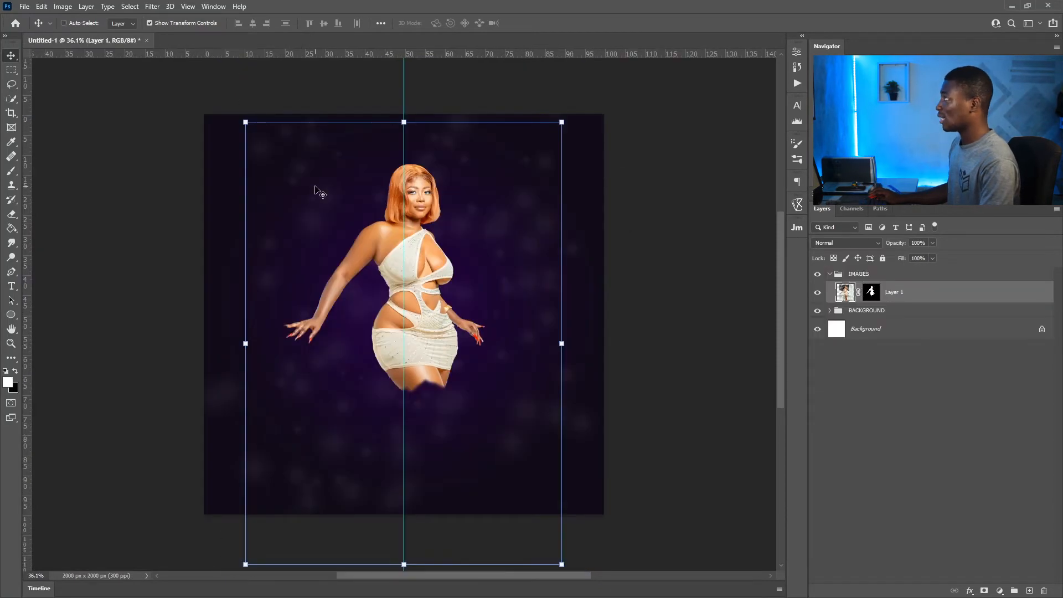
# Save the design to the Desktop in Photoshop format as PARTY FLYER TUTORIAL
pyautogui.hotkey('ctrl', 's')
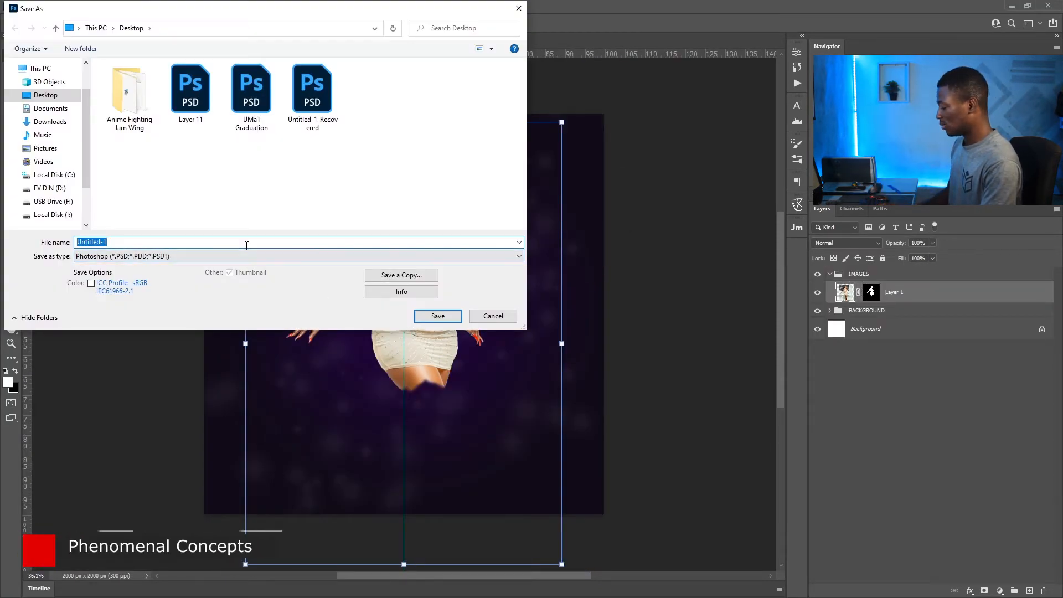
pyautogui.write('PAR')
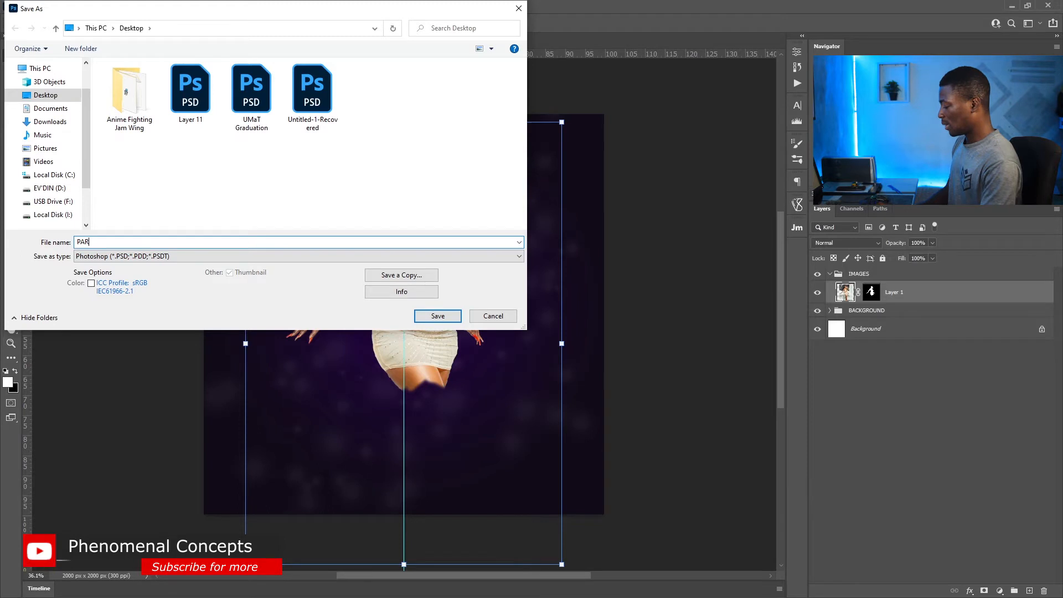
pyautogui.write('TY FLYER SOCIAL')
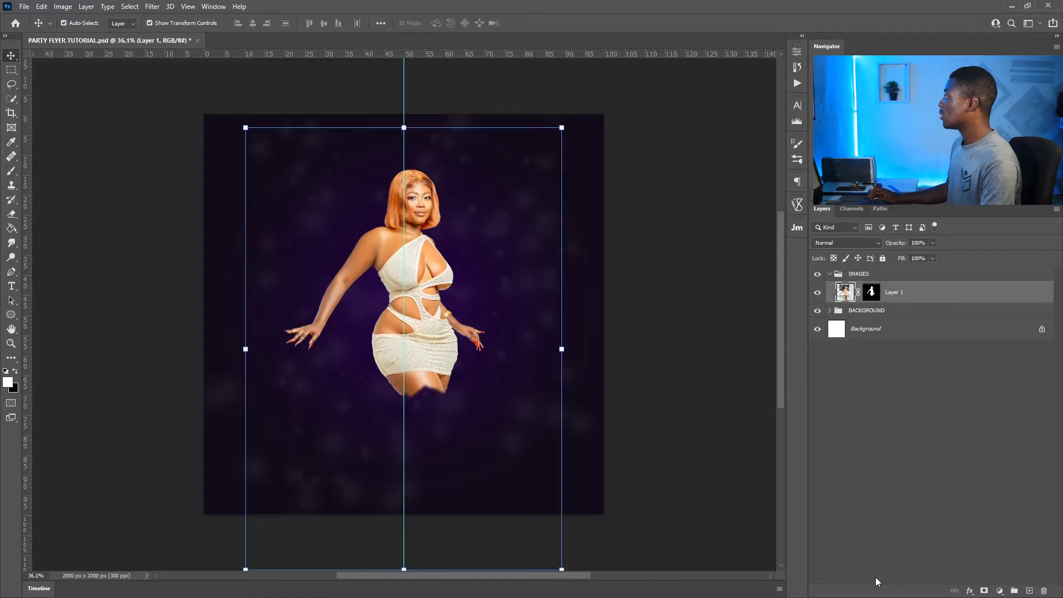
# Create a new layer group named TEXTS above the IMAGES group
pyautogui.click(978, 528)
pyautogui.click(1014, 591)
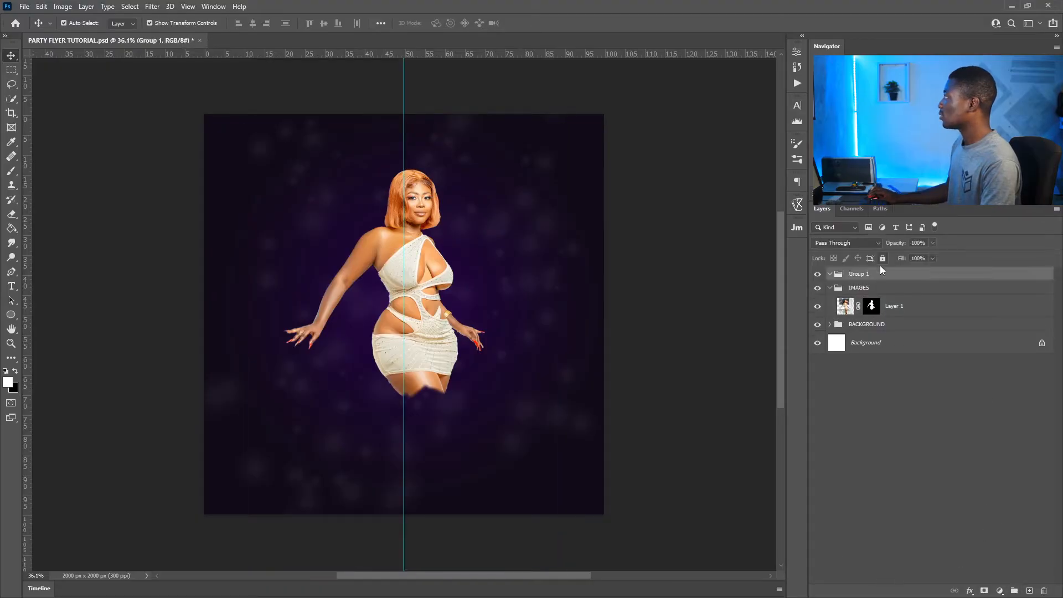
pyautogui.doubleClick(858, 275)
pyautogui.write('TEXTS')
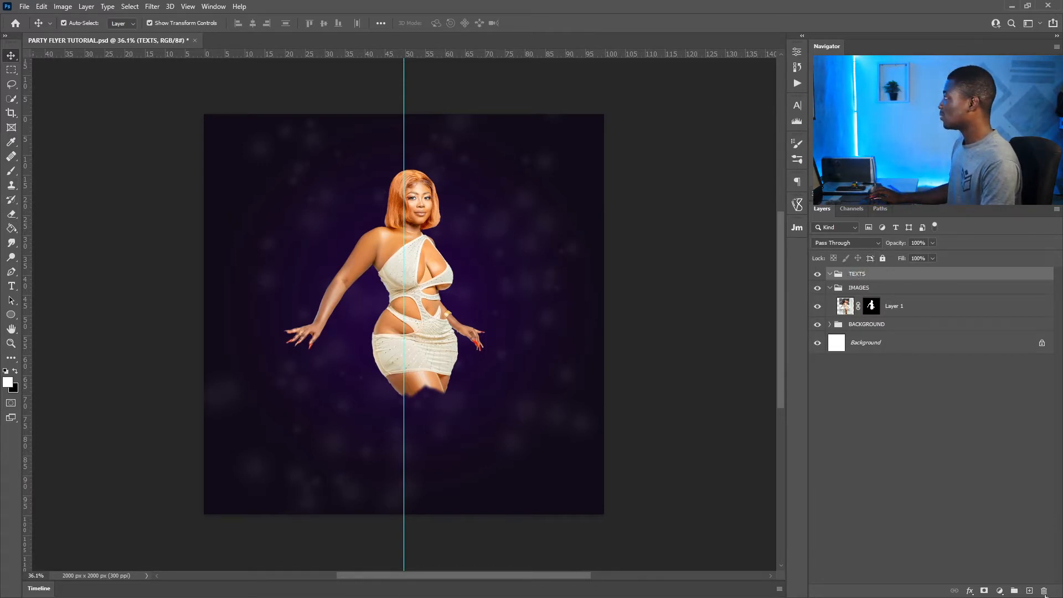
# Add a subgroup named MAIN TEXTS inside the TEXTS group
pyautogui.click(1016, 591)
pyautogui.moveTo(858, 276); pyautogui.dragTo(867, 290)
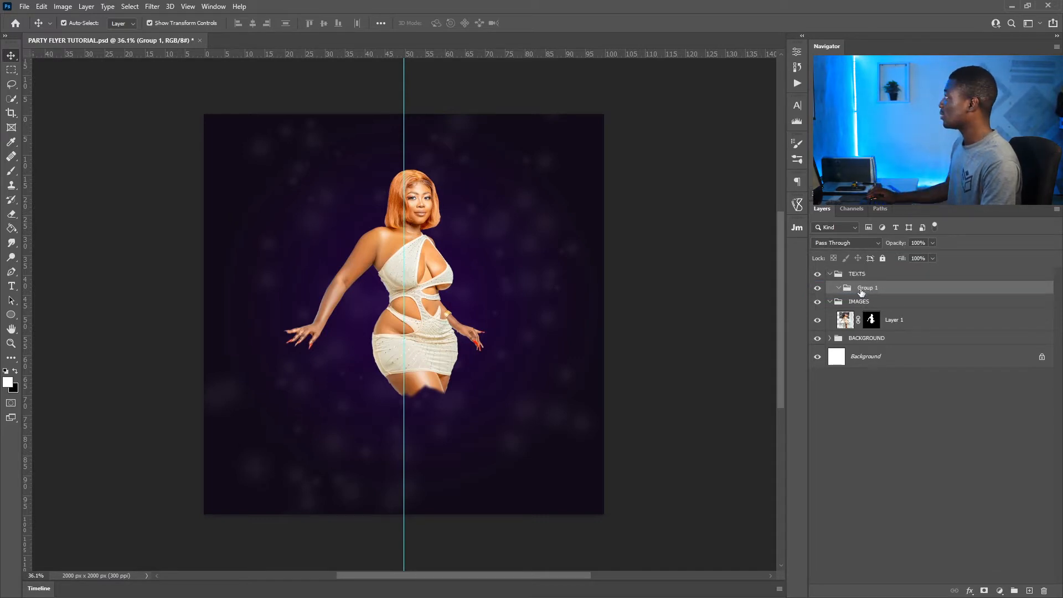
pyautogui.doubleClick(861, 288)
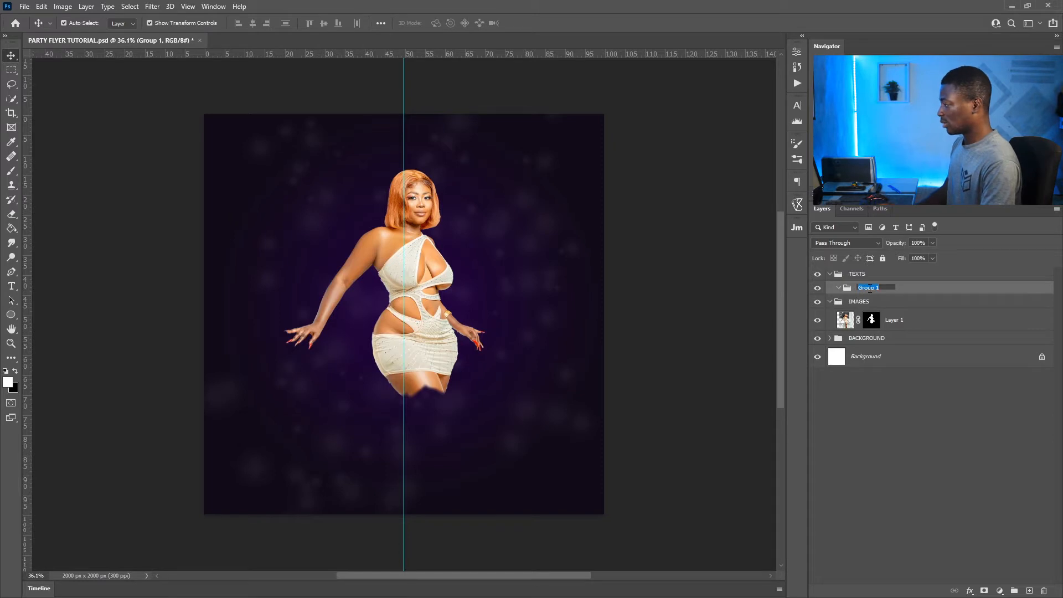
pyautogui.write('MAIN TEXTS')
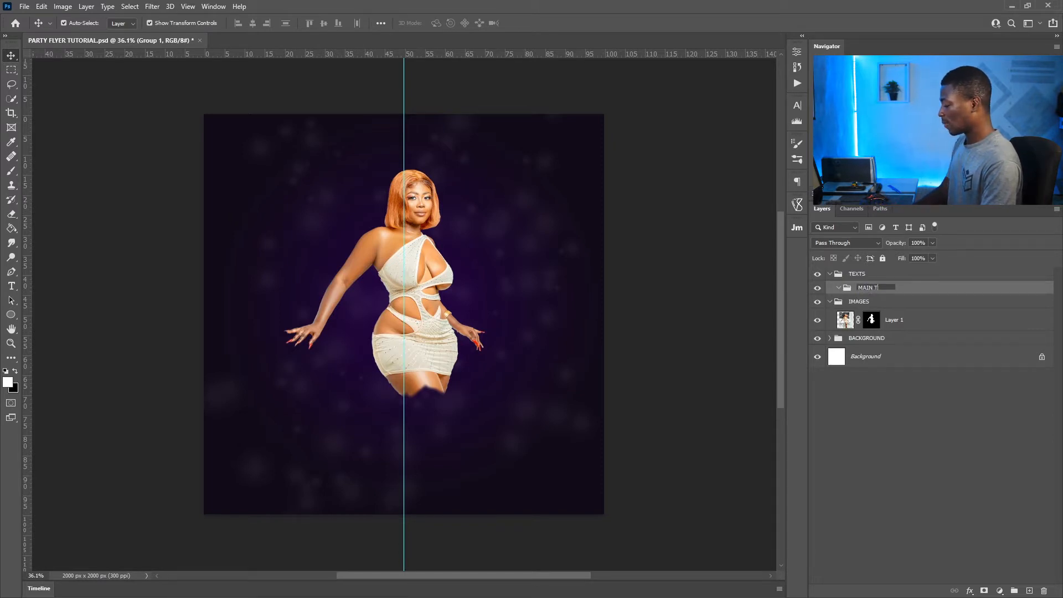
pyautogui.press('Return')
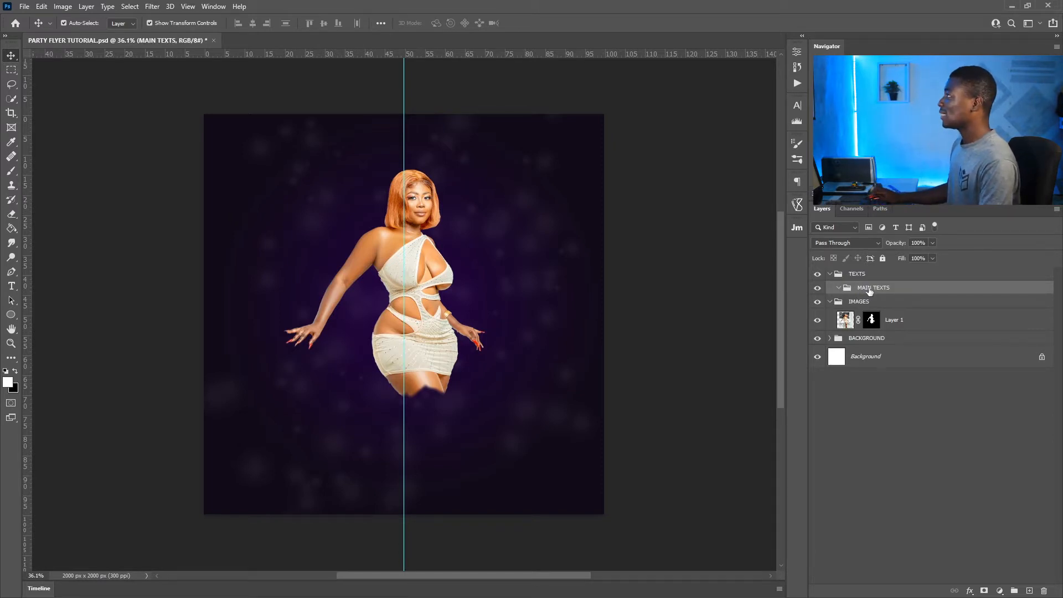
# Scale the woman's cutout down slightly so its layer bounds end at the lower edge of the canvas
pyautogui.click(927, 513)
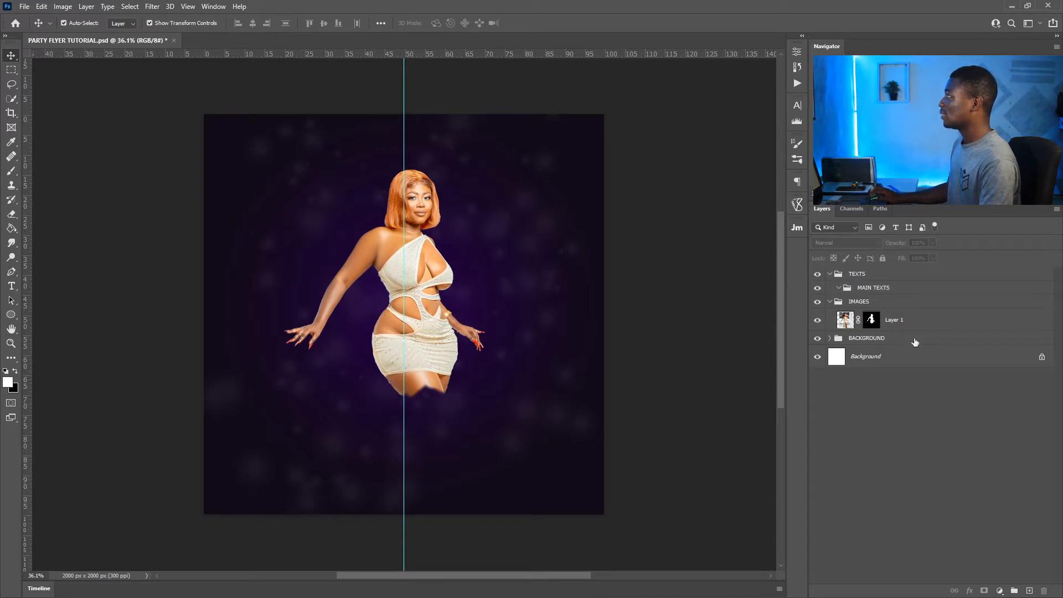
pyautogui.click(900, 326)
pyautogui.click(404, 566)
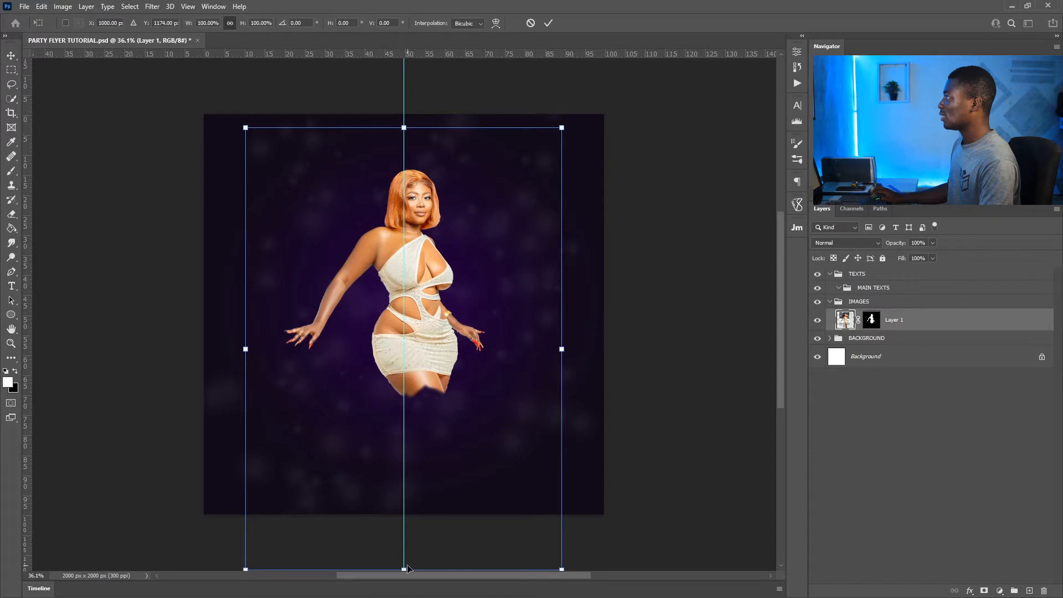
pyautogui.moveTo(405, 569); pyautogui.dragTo(403, 513)
pyautogui.click(549, 23)
# Set the Type tool's font to KiloGram Regular
pyautogui.click(11, 286)
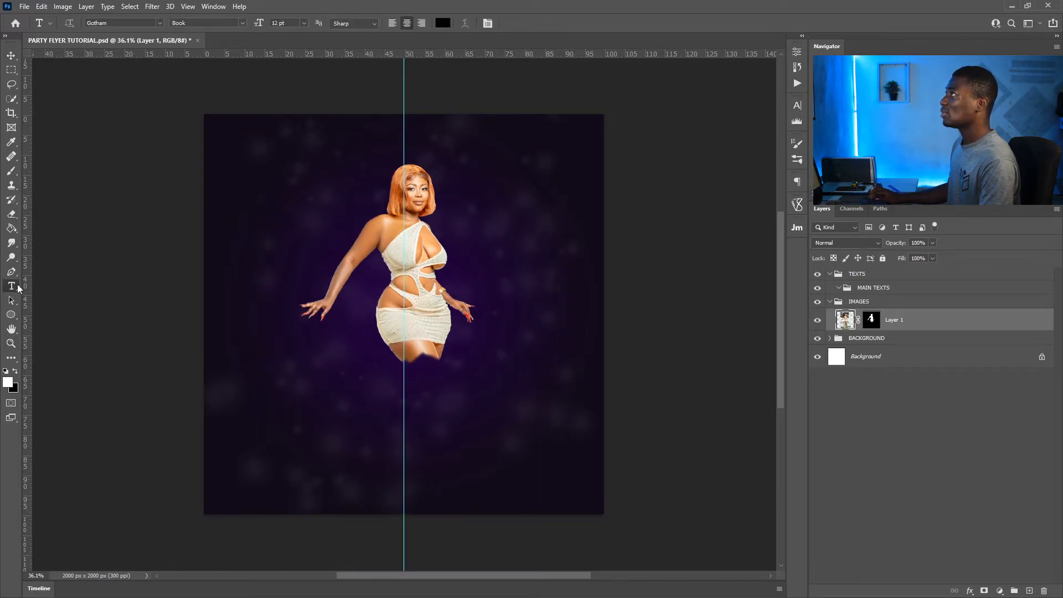
pyautogui.click(140, 23)
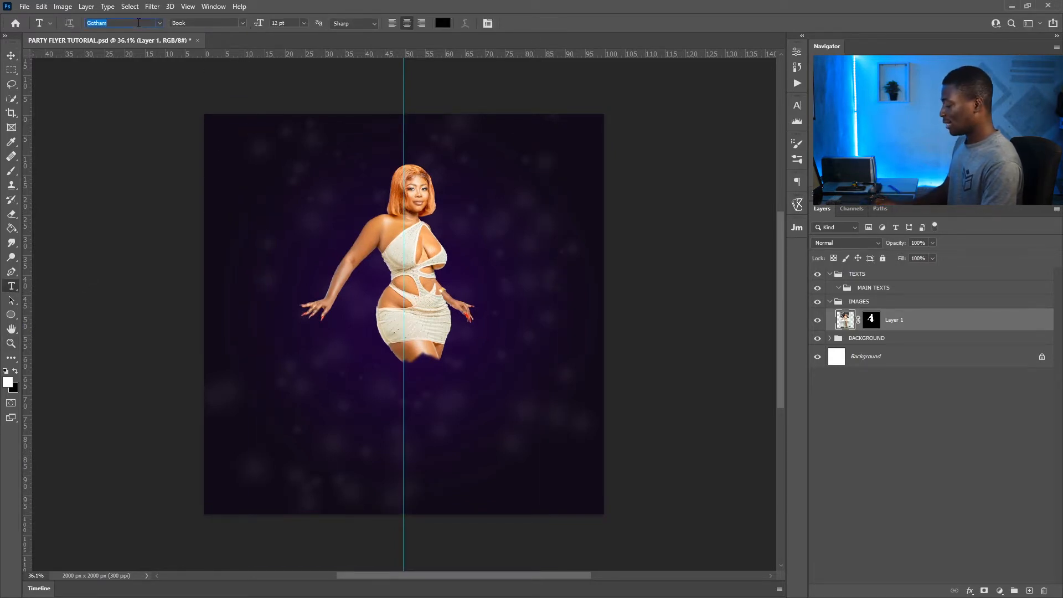
pyautogui.write('KILOG')
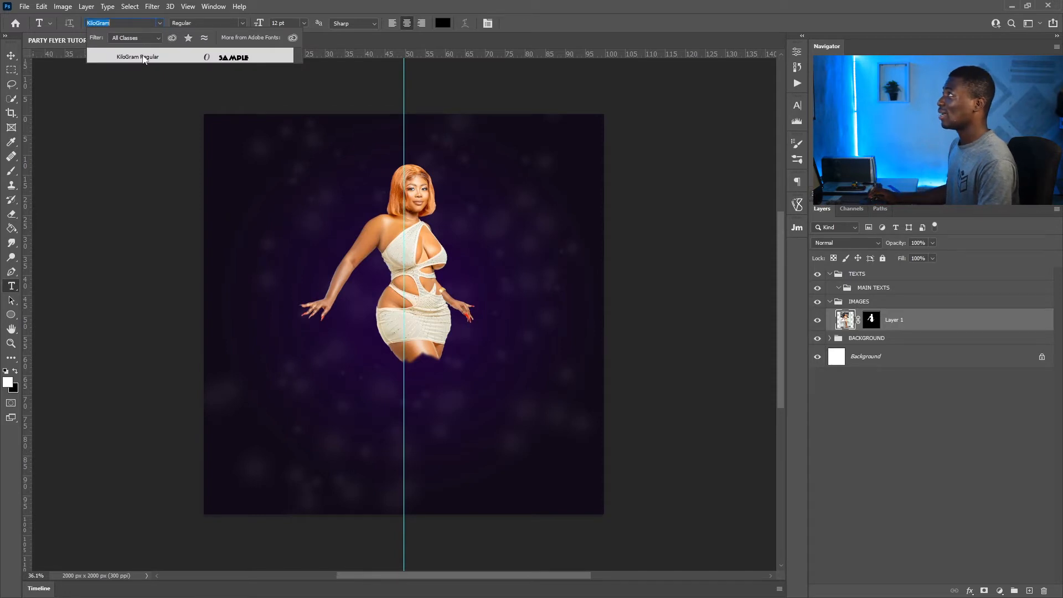
pyautogui.click(142, 54)
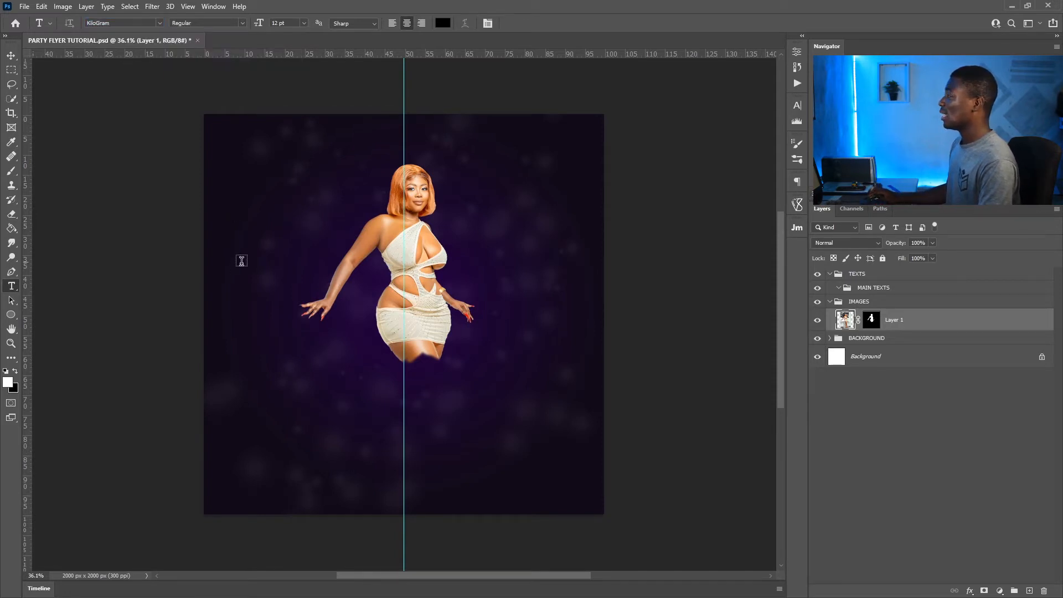
# Add the two-line text MODELS / BOTTLES in the MAIN TEXTS group, over the woman's skirt
pyautogui.click(879, 289)
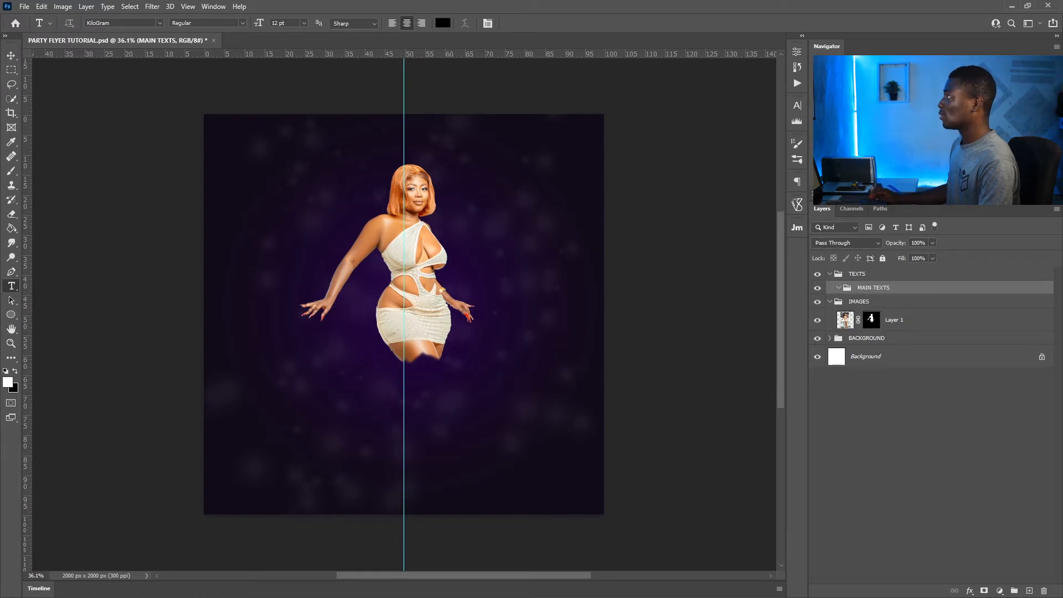
pyautogui.click(383, 326)
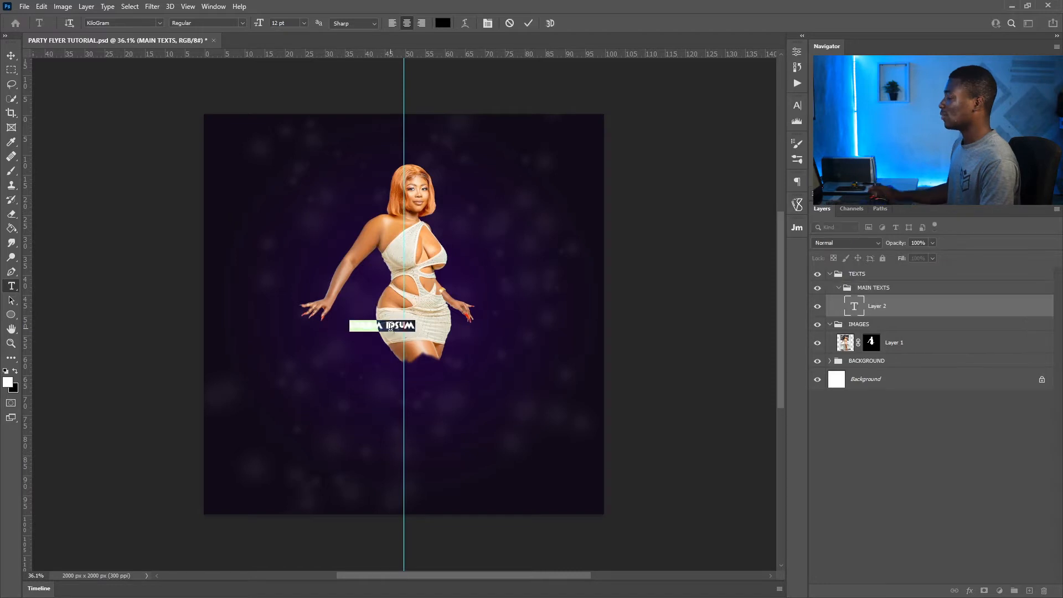
pyautogui.write('MODELS')
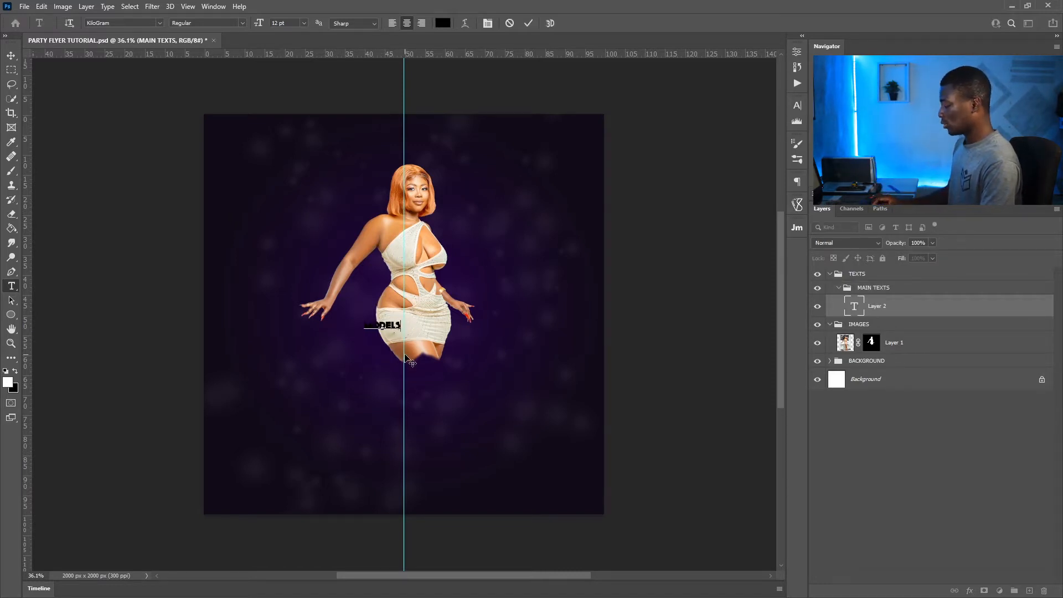
pyautogui.press('Return')
pyautogui.write('HOTTLES')
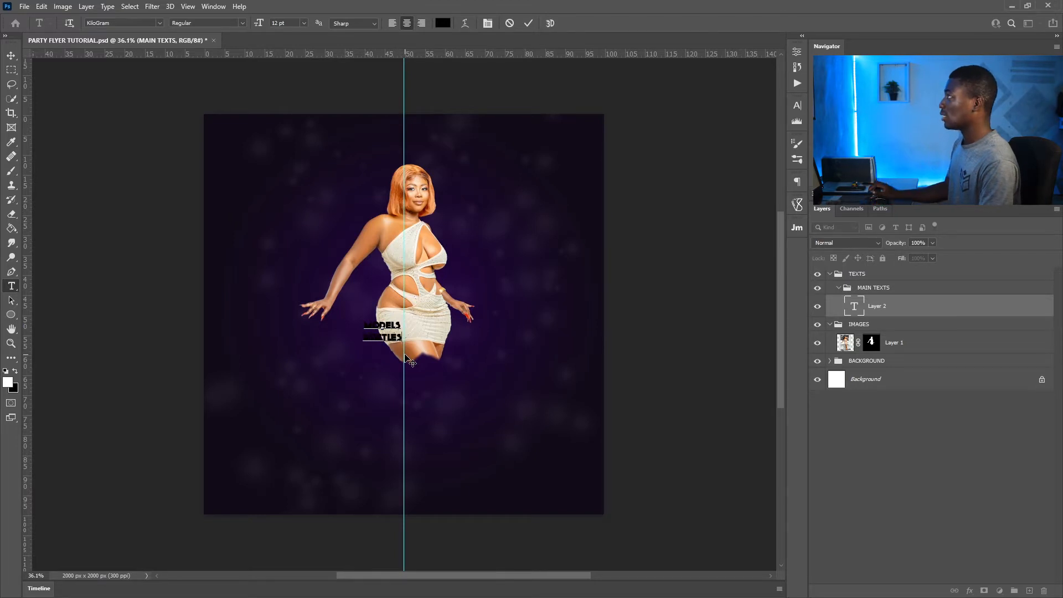
# Enlarge the whole MODELS / BOTTLES text to 63 pt and move it over the vertical guide
pyautogui.hotkey('ctrl', 'a')
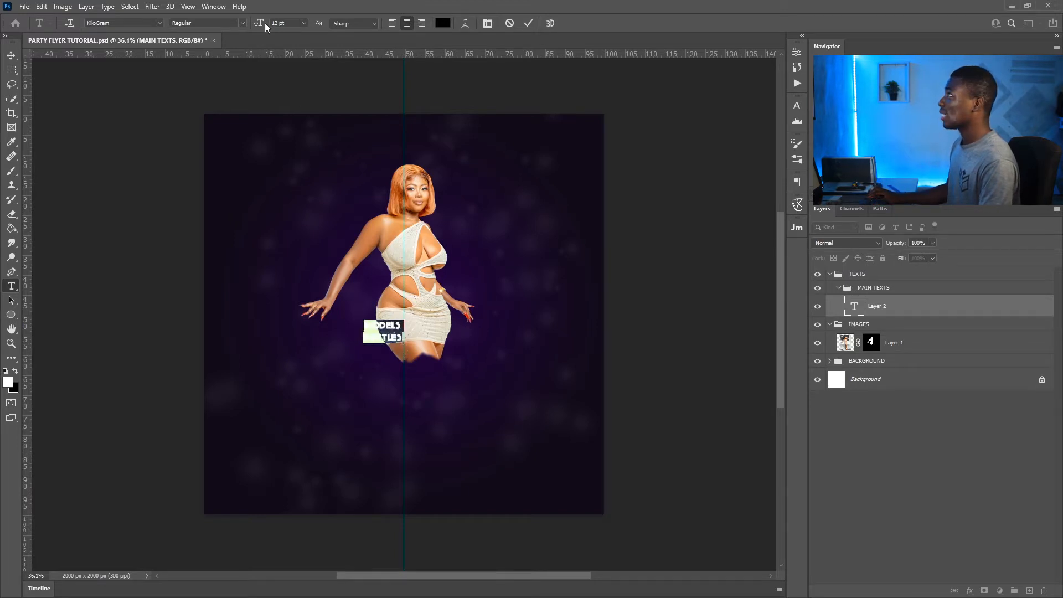
pyautogui.click(303, 23)
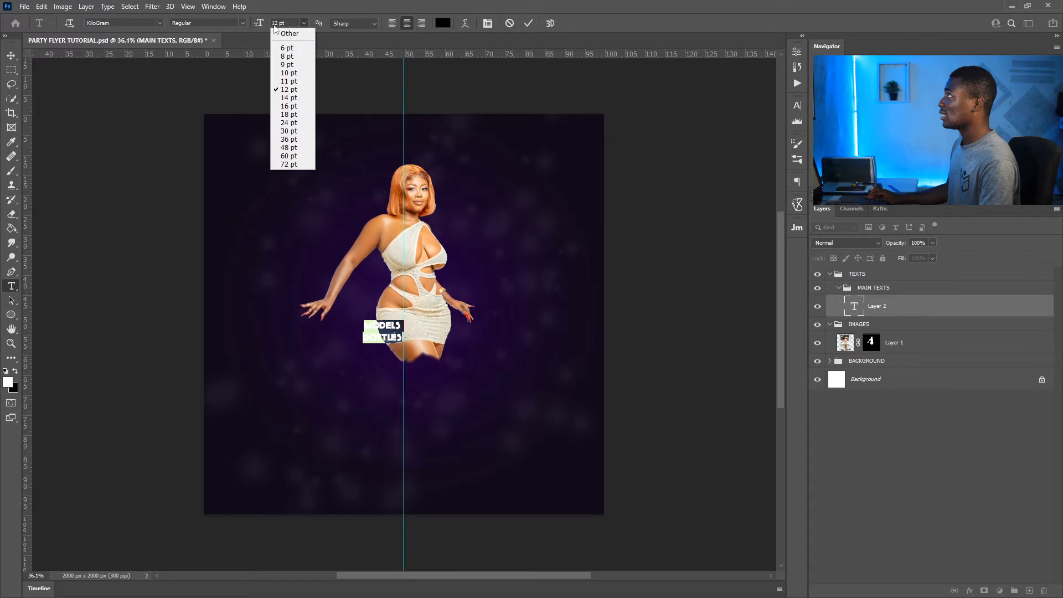
pyautogui.click(258, 23)
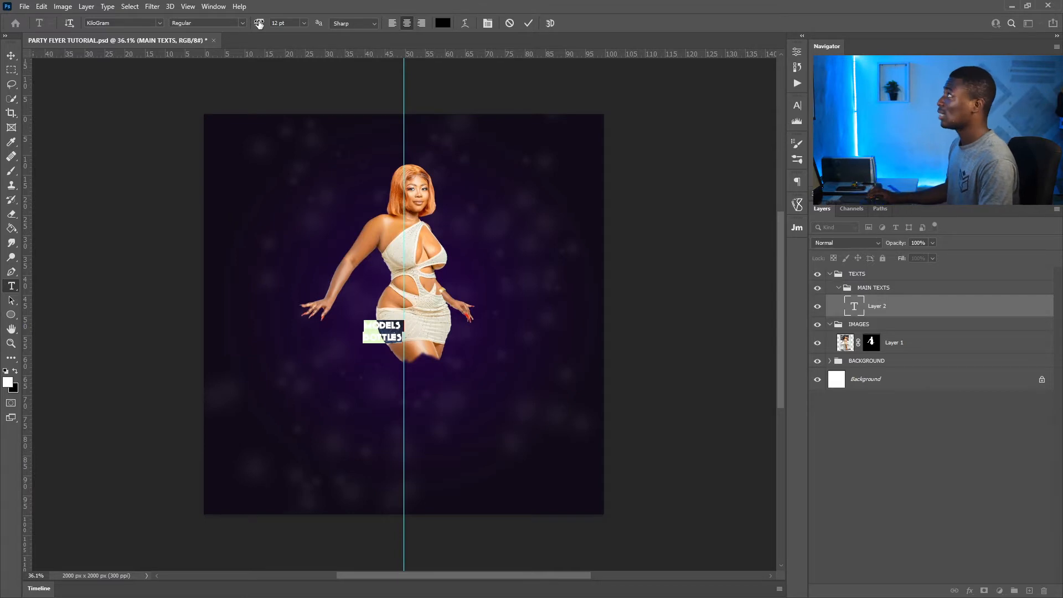
pyautogui.moveTo(260, 24); pyautogui.dragTo(283, 24)
pyautogui.click(401, 313)
pyautogui.moveTo(422, 438); pyautogui.dragTo(446, 438)
pyautogui.hotkey('ctrl', 'a')
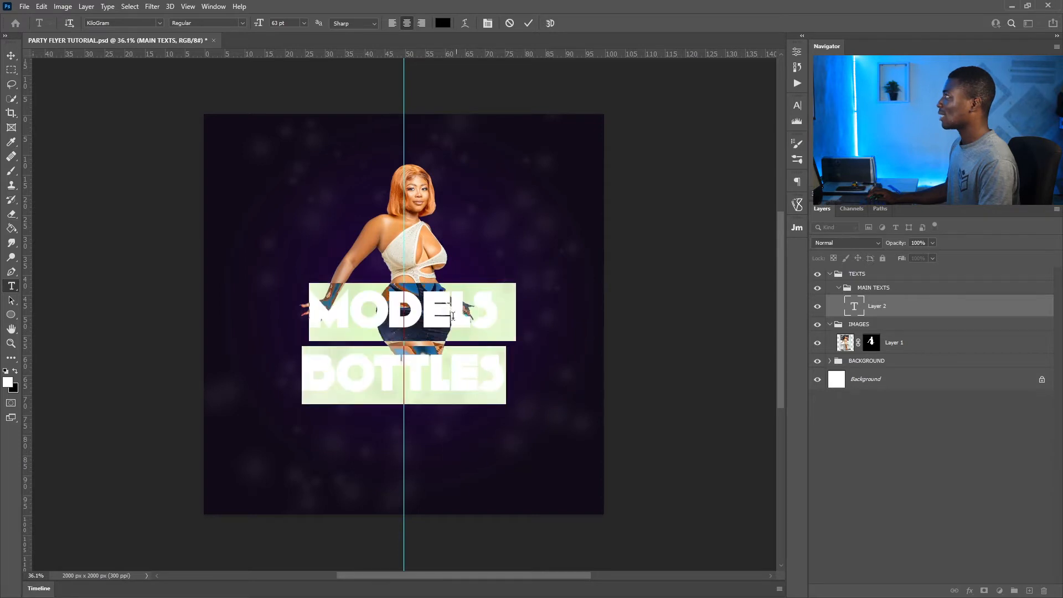
# Set the MODELS / BOTTLES text color to white (ffffff)
pyautogui.click(442, 23)
pyautogui.write('ffffff')
pyautogui.click(768, 59)
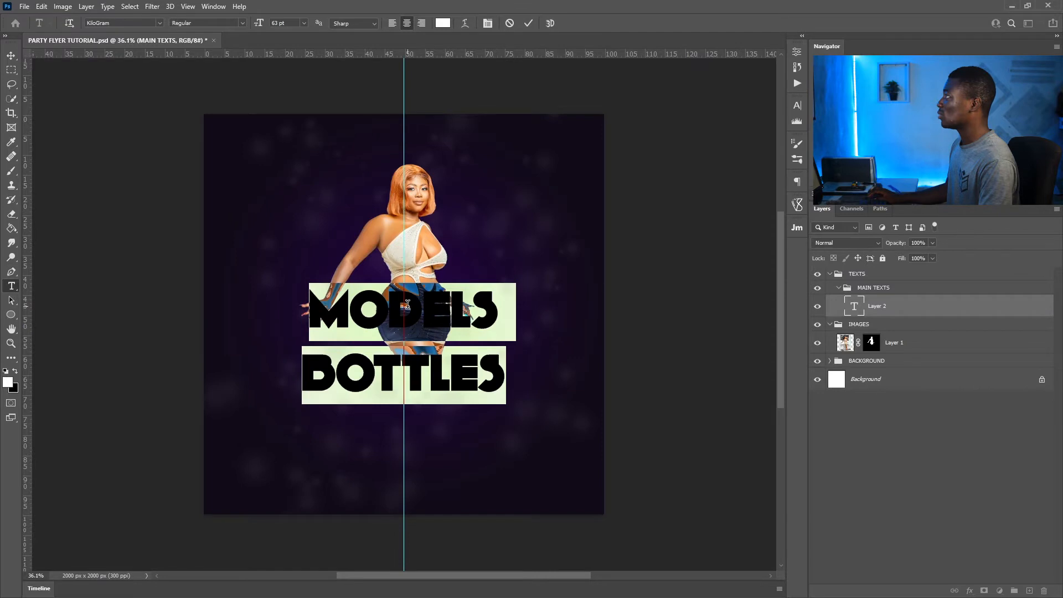
# Tighten the leading of the BOTTLES line to 46 pt so it sits directly under MODELS, and commit the text
pyautogui.click(504, 374)
pyautogui.moveTo(504, 374); pyautogui.dragTo(301, 294)
pyautogui.click(217, 6)
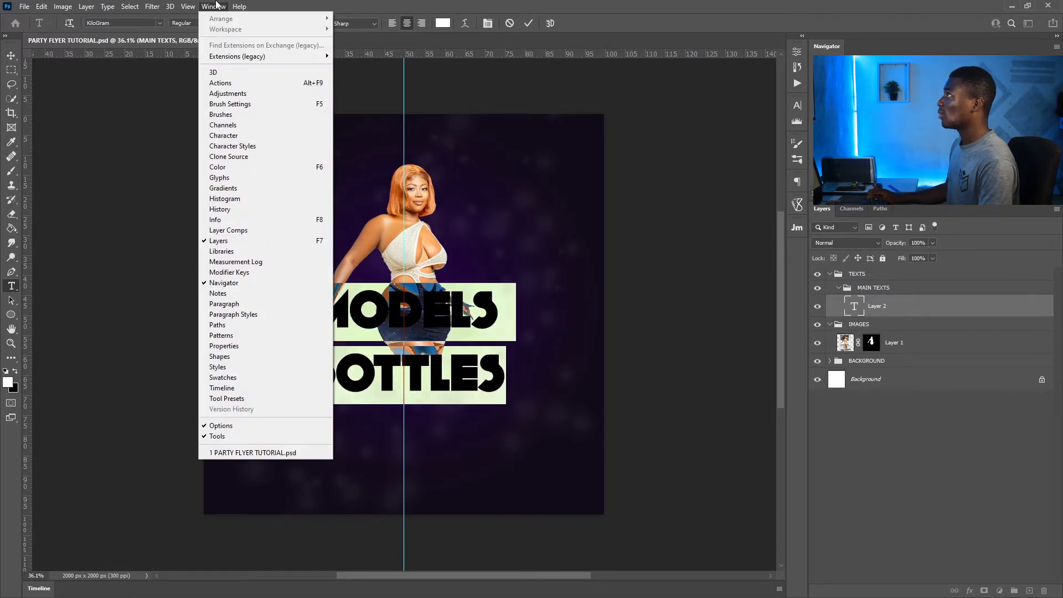
pyautogui.click(243, 135)
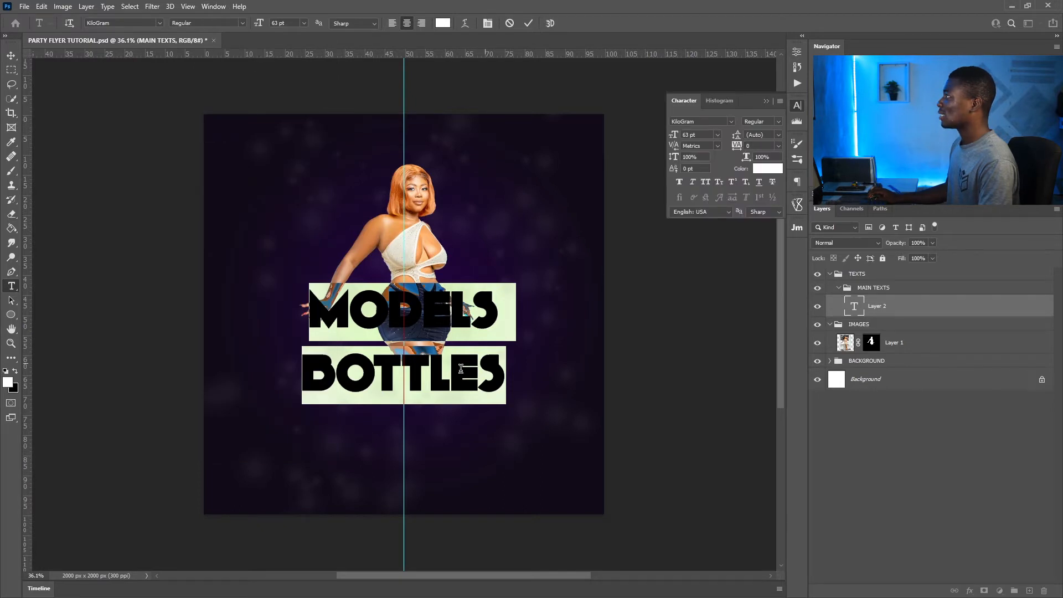
pyautogui.click(429, 343)
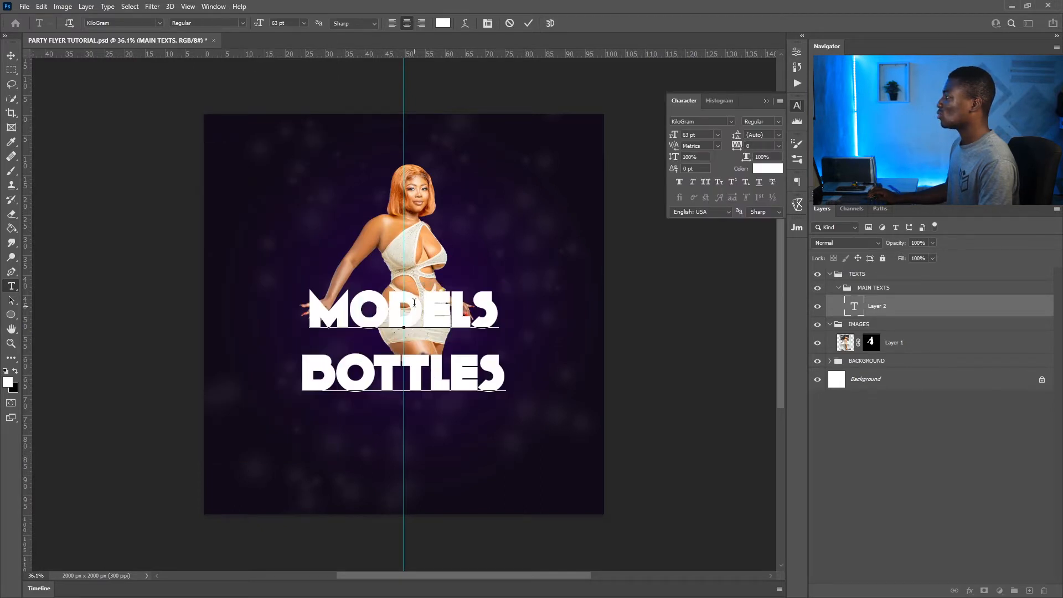
pyautogui.click(415, 376)
pyautogui.moveTo(504, 377); pyautogui.dragTo(293, 372)
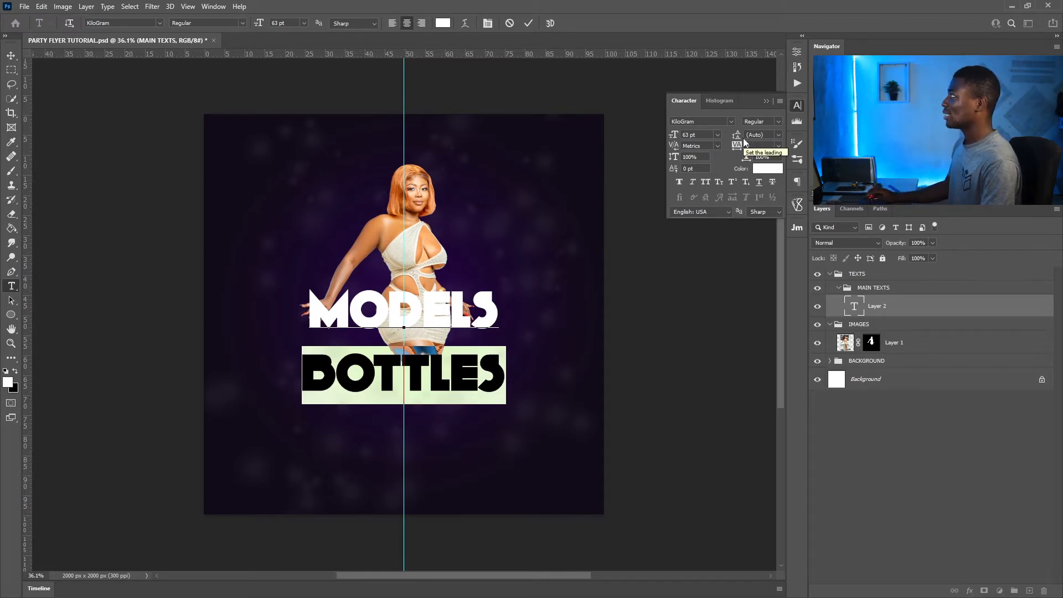
pyautogui.moveTo(738, 136)
pyautogui.mouseDown()
pyautogui.moveTo(714, 134)
pyautogui.moveTo(738, 133)
pyautogui.mouseUp()
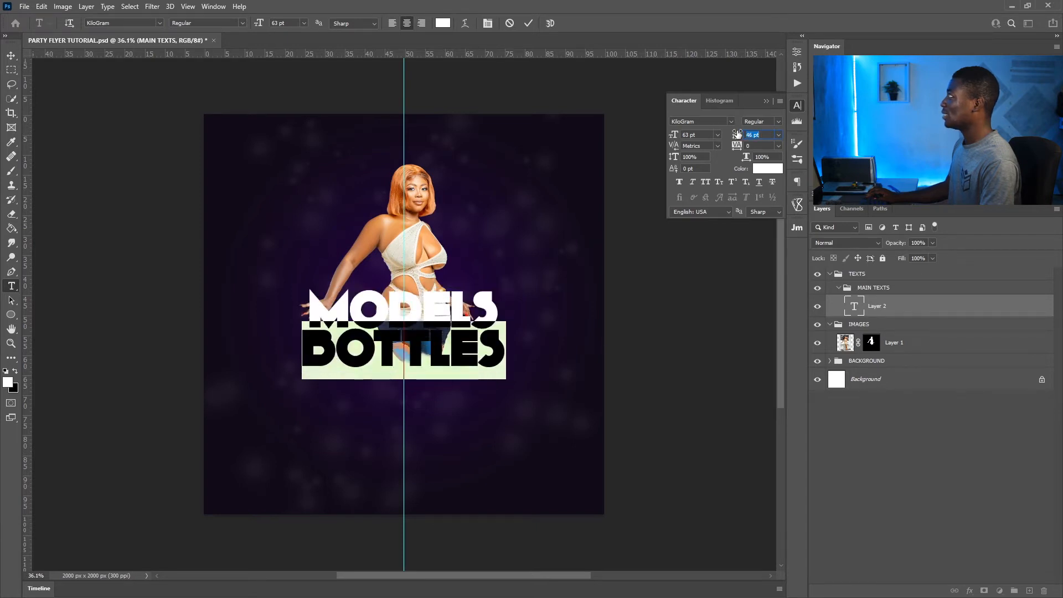
pyautogui.click(797, 105)
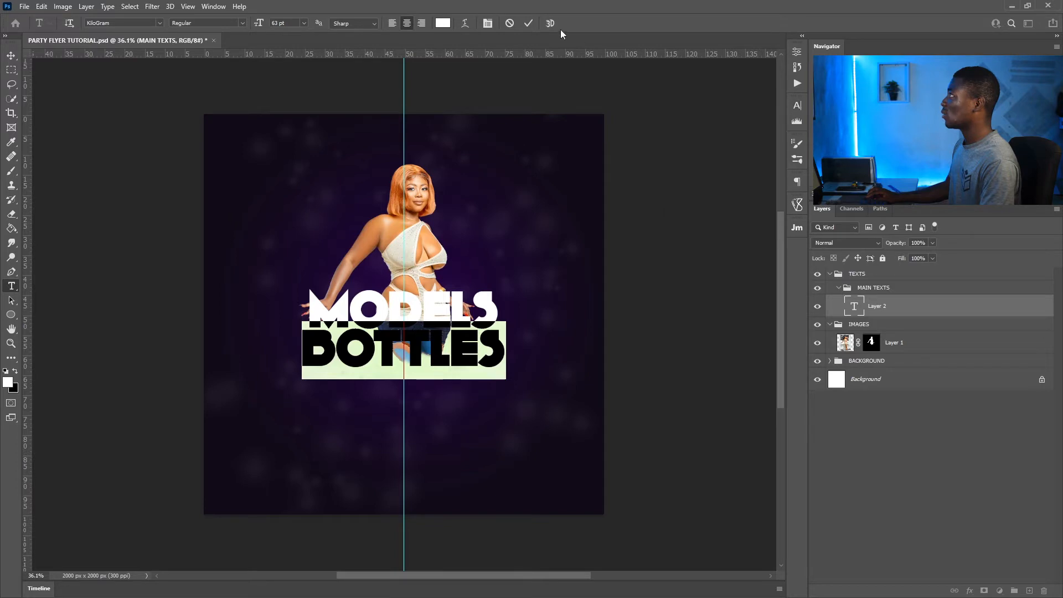
pyautogui.click(527, 23)
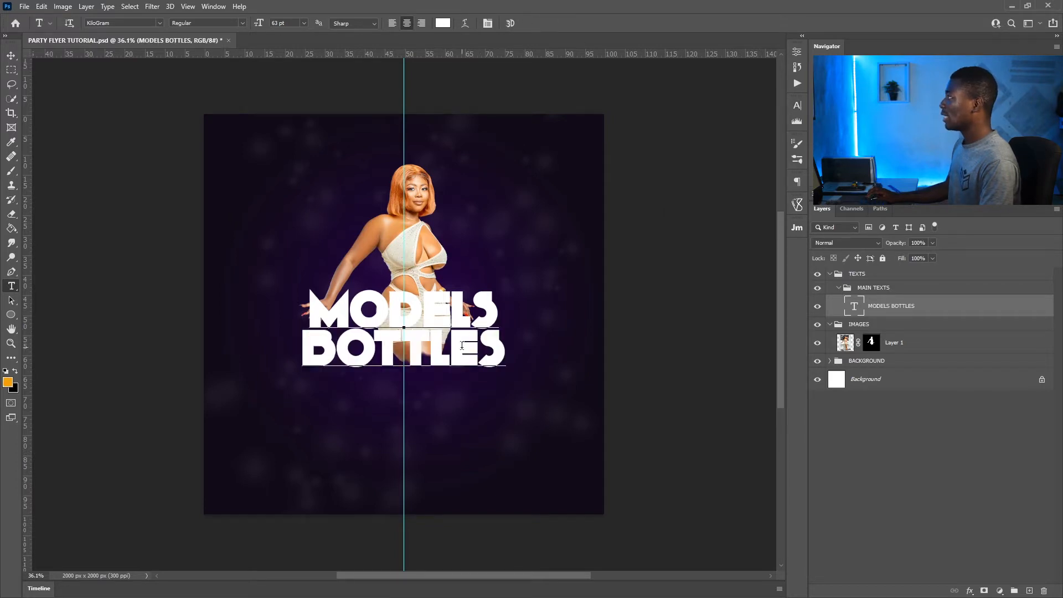
# Recolor the whole MODELS BOTTLES text orange (fb9c04) and commit the edit
pyautogui.moveTo(504, 357); pyautogui.dragTo(303, 309)
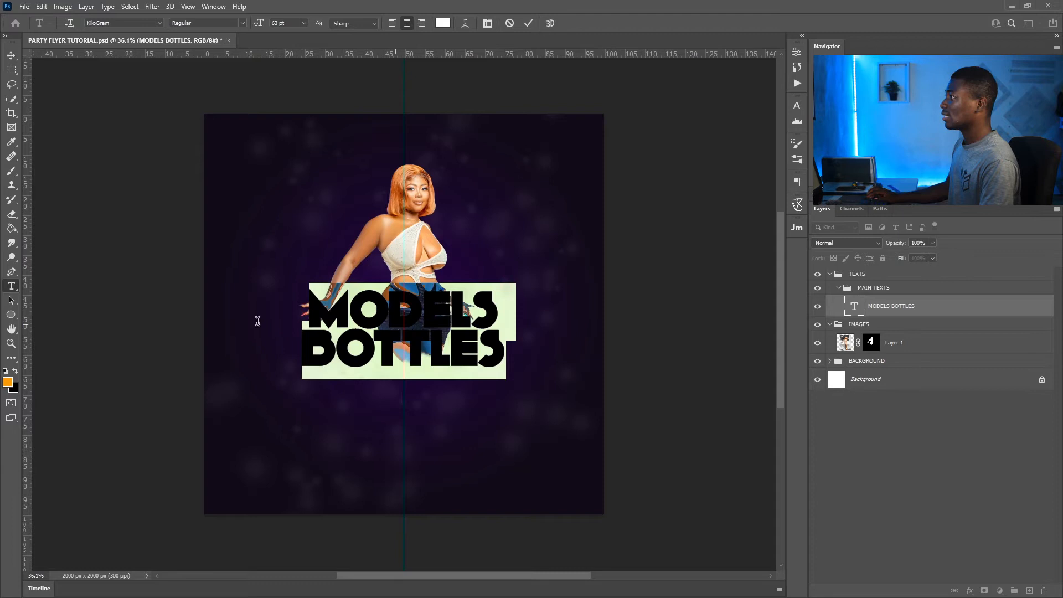
pyautogui.click(8, 382)
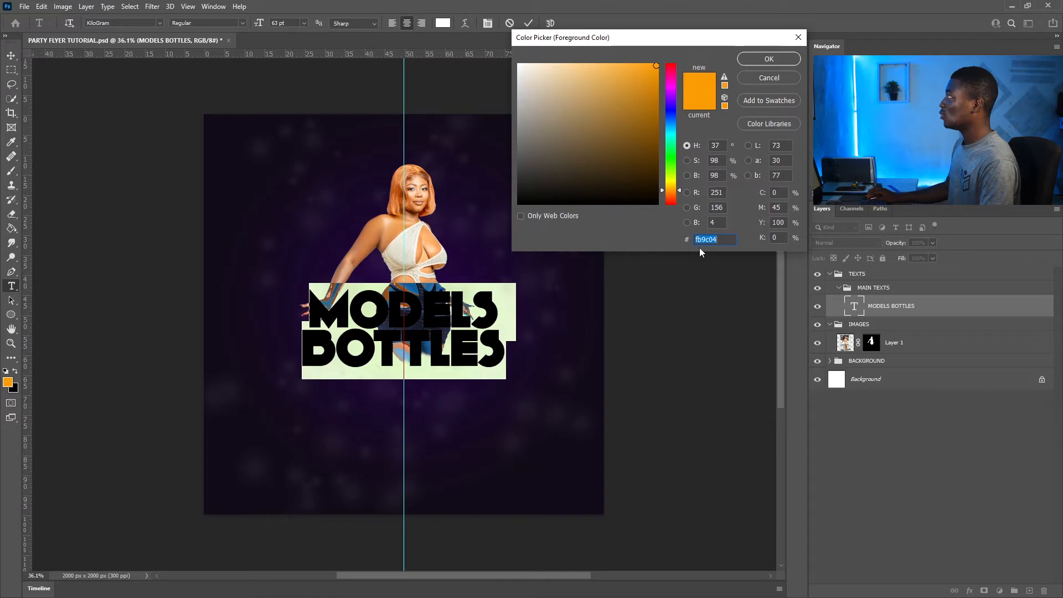
pyautogui.click(758, 59)
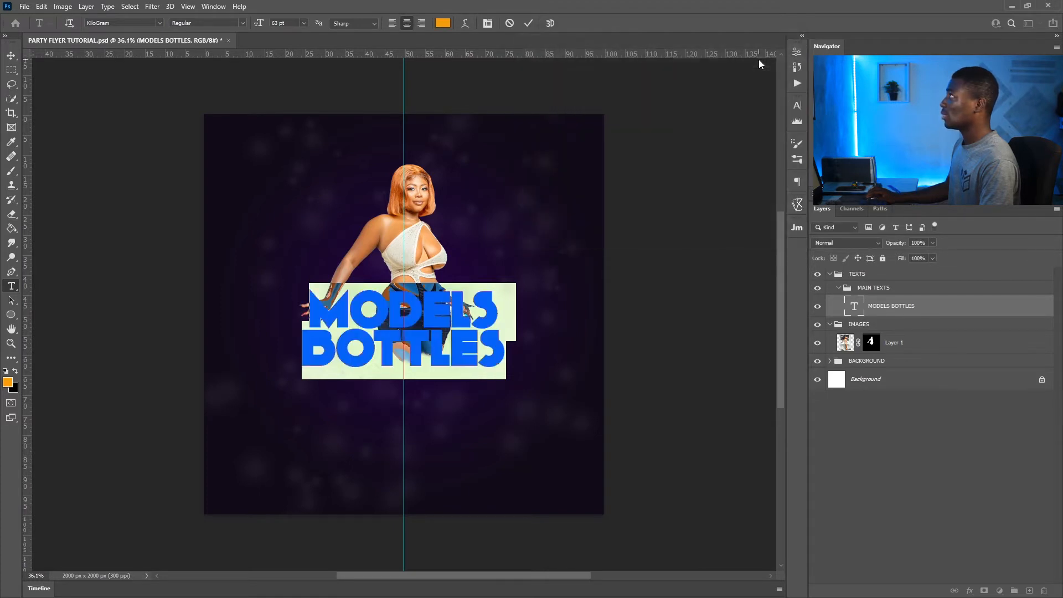
pyautogui.click(528, 23)
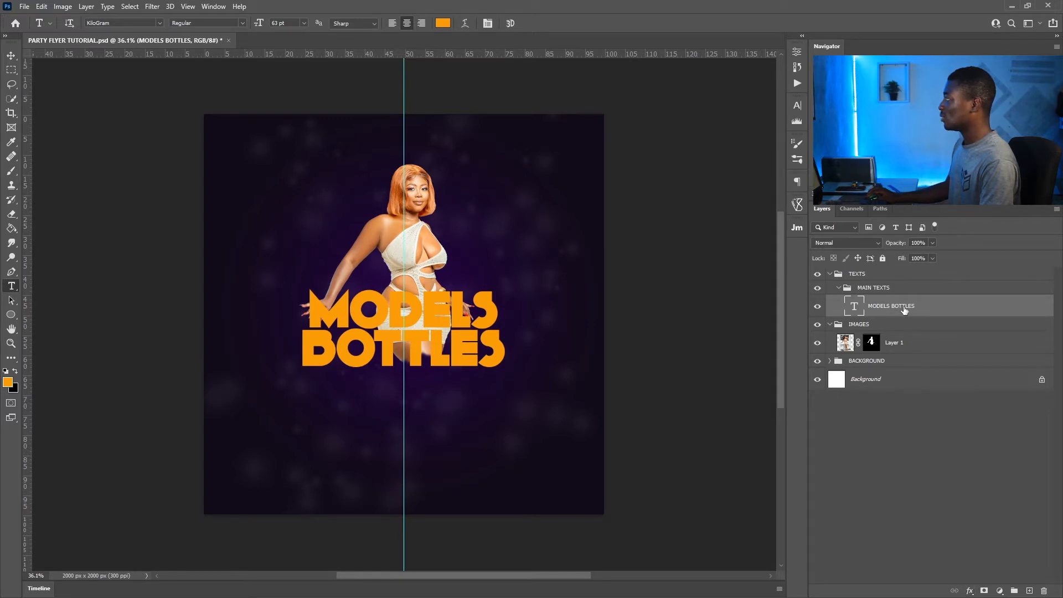
# Add a white (ffffff) Stroke effect to the MODELS BOTTLES layer at 20 px, positioned Outside, with Normal blend mode and 100% opacity
pyautogui.click(970, 592)
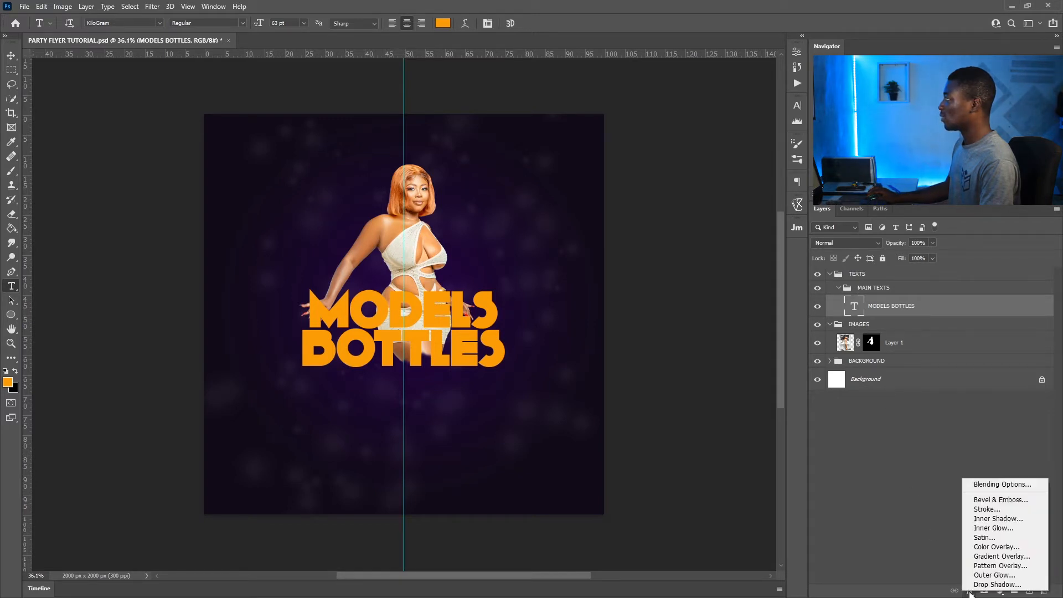
pyautogui.click(998, 515)
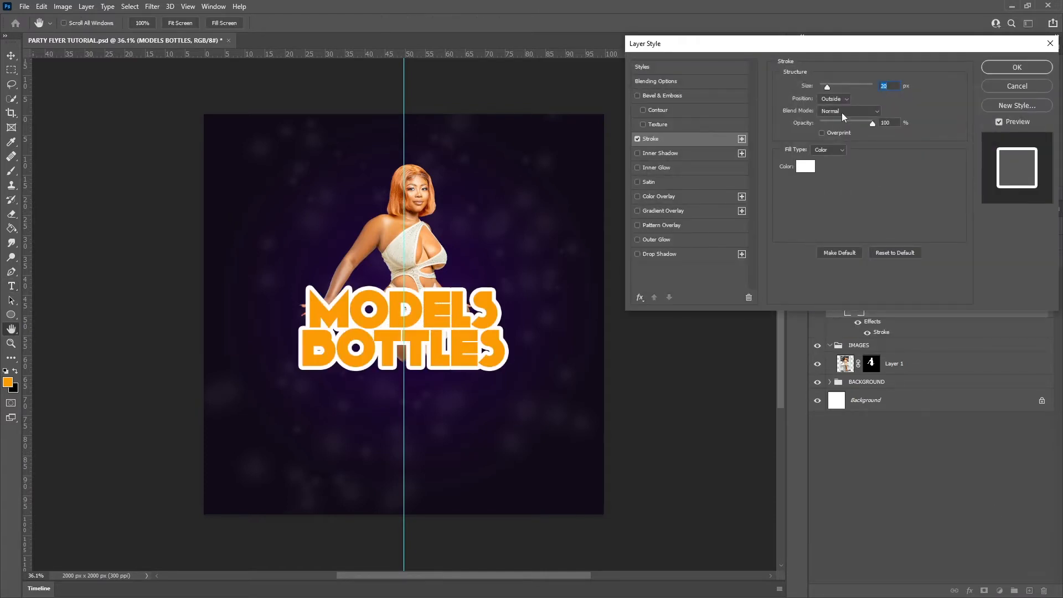
pyautogui.moveTo(827, 88); pyautogui.dragTo(824, 87)
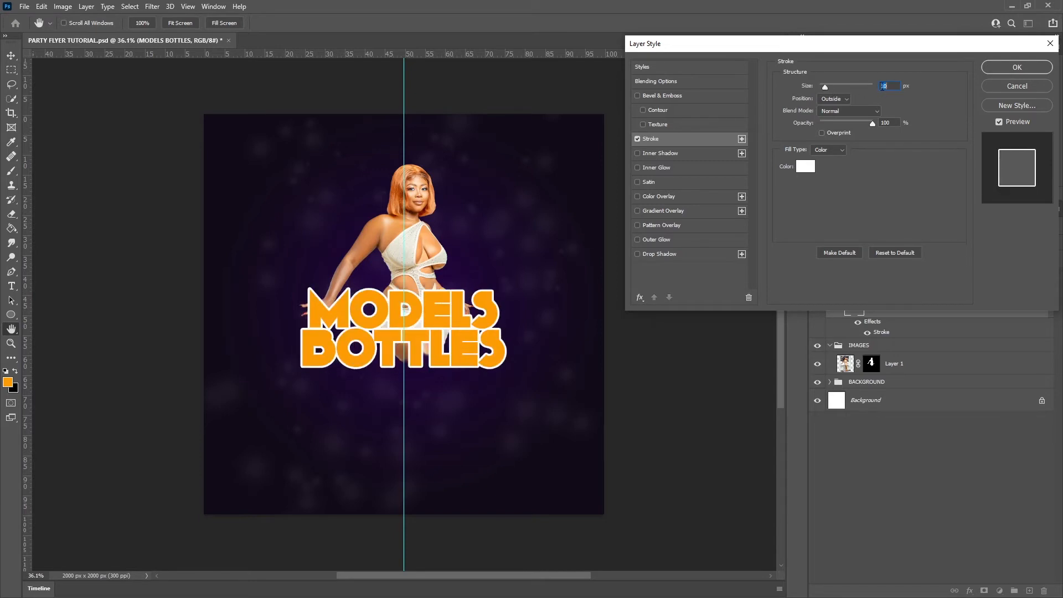
pyautogui.write('20')
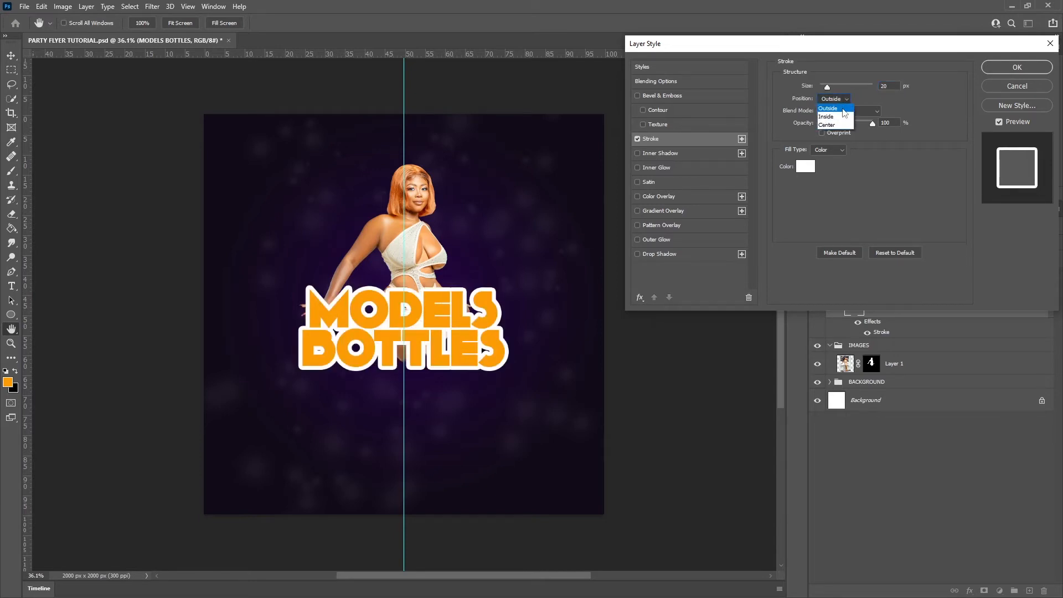
pyautogui.moveTo(856, 122); pyautogui.dragTo(903, 119)
pyautogui.click(865, 108)
pyautogui.click(867, 110)
pyautogui.click(806, 166)
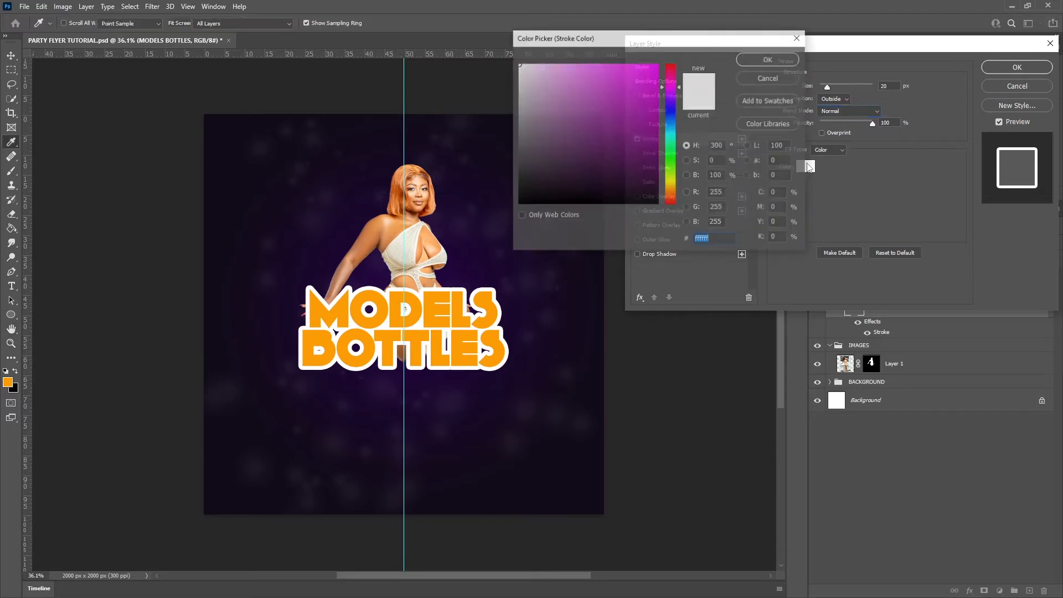
pyautogui.moveTo(558, 84)
pyautogui.mouseDown()
pyautogui.moveTo(619, 102)
pyautogui.moveTo(636, 150)
pyautogui.moveTo(621, 125)
pyautogui.moveTo(610, 129)
pyautogui.moveTo(518, 64)
pyautogui.mouseUp()
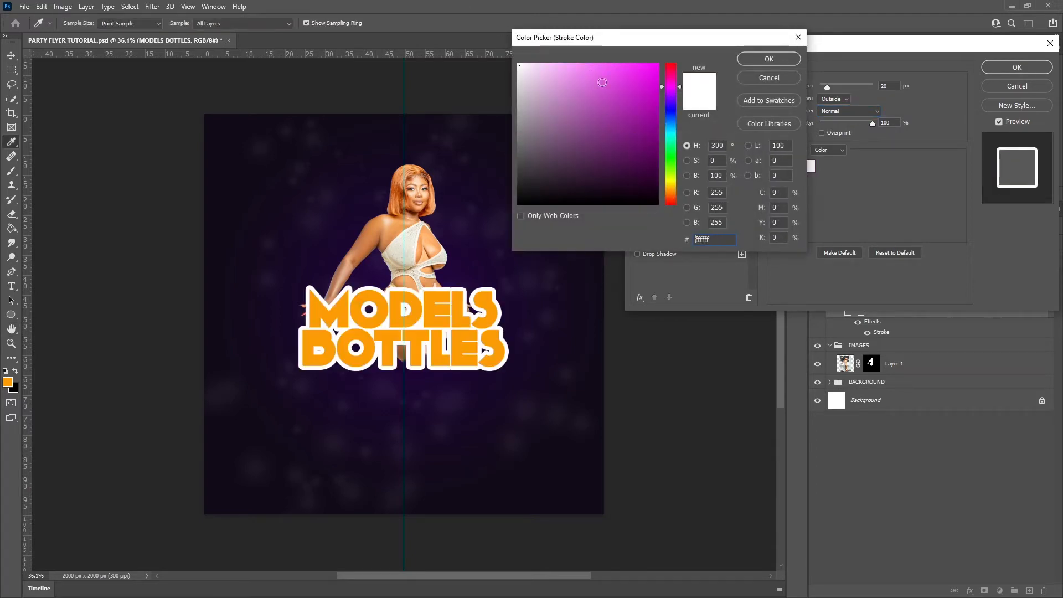
pyautogui.click(769, 59)
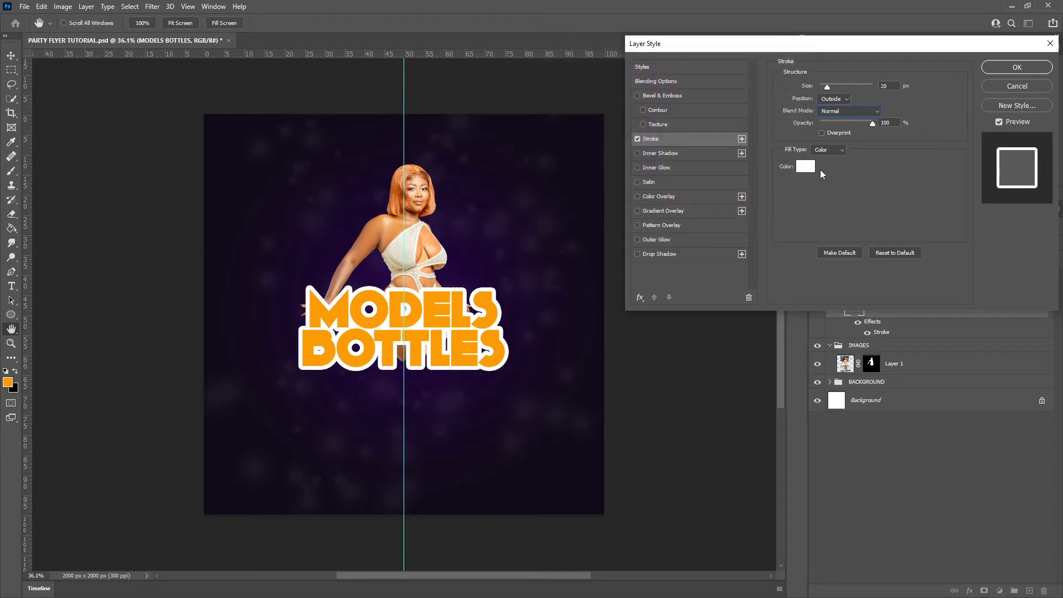
# Add a Drop Shadow effect to the MODELS BOTTLES text with 50% opacity and a 145° angle
pyautogui.click(638, 254)
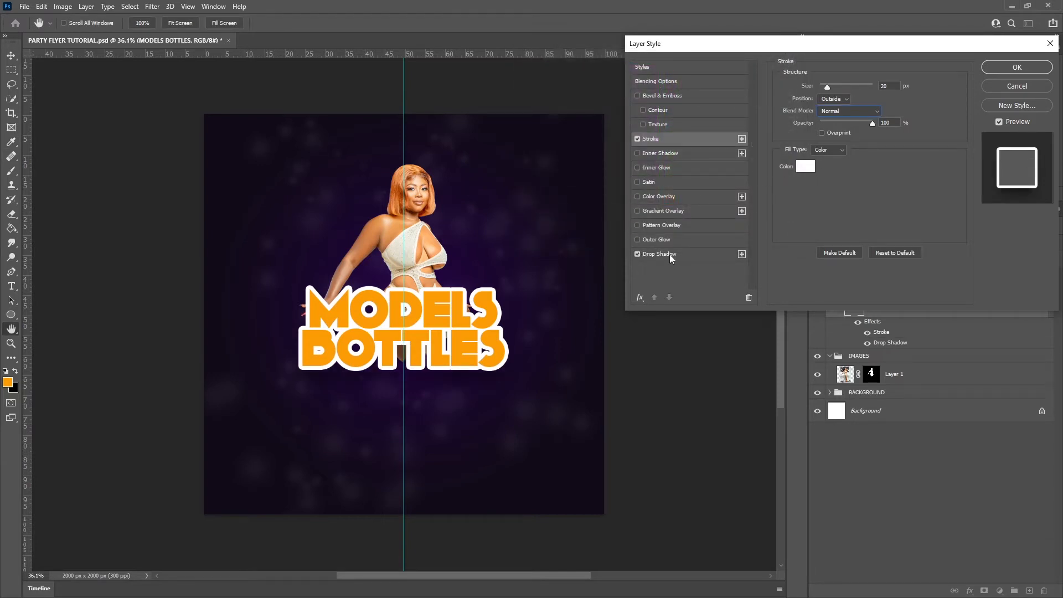
pyautogui.click(666, 254)
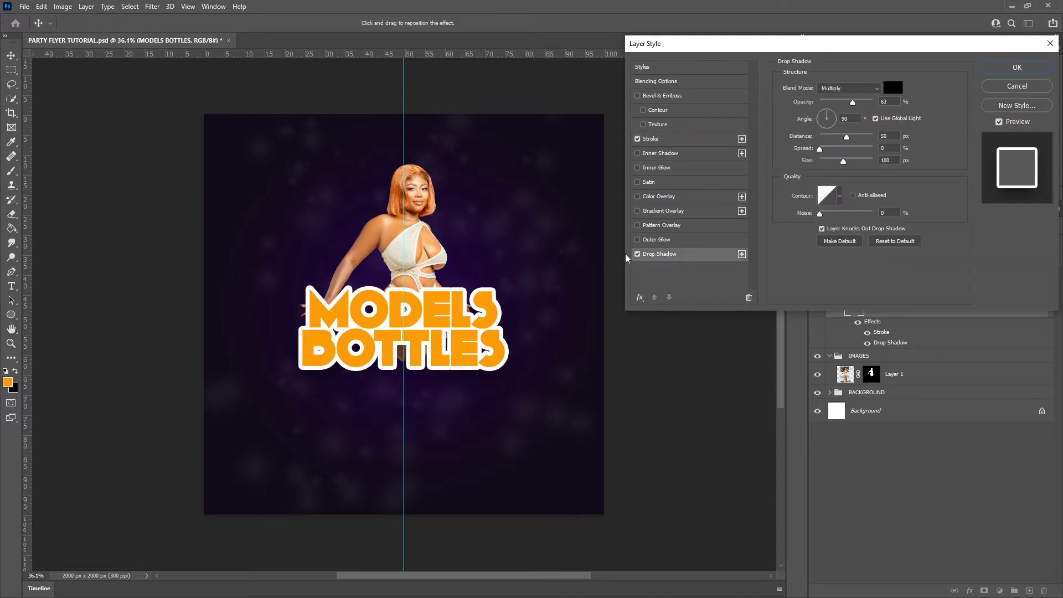
pyautogui.moveTo(427, 330); pyautogui.dragTo(432, 332)
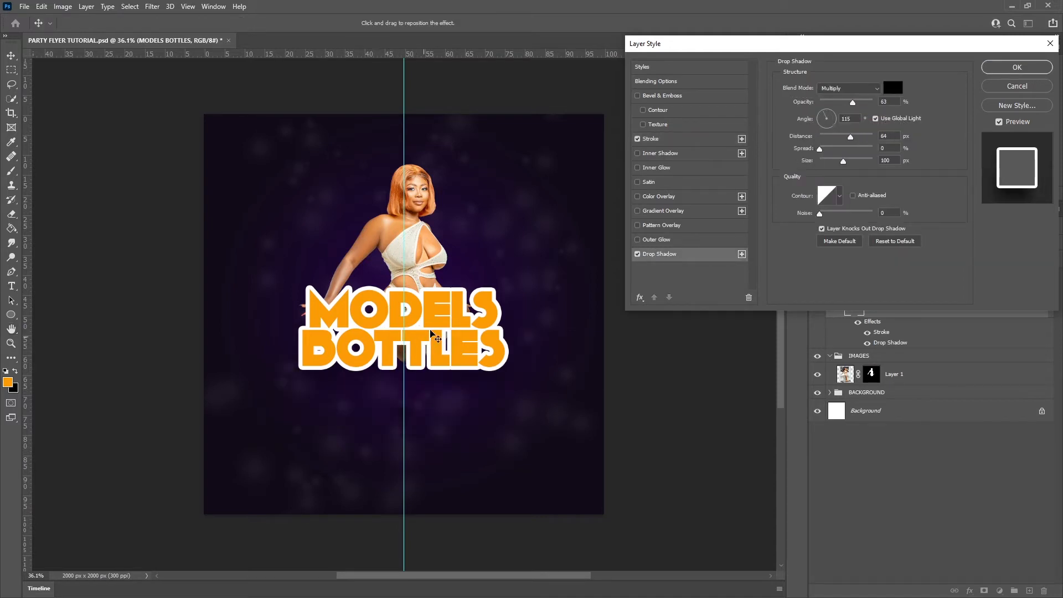
pyautogui.moveTo(422, 339); pyautogui.dragTo(424, 332)
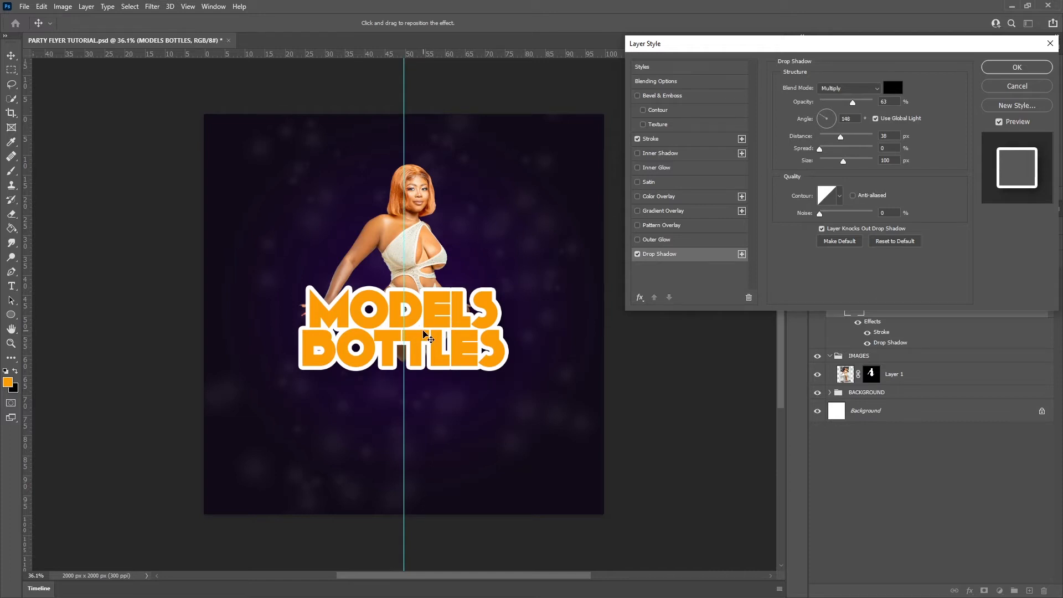
pyautogui.moveTo(891, 103); pyautogui.dragTo(818, 102)
pyautogui.write('50')
pyautogui.write('145')
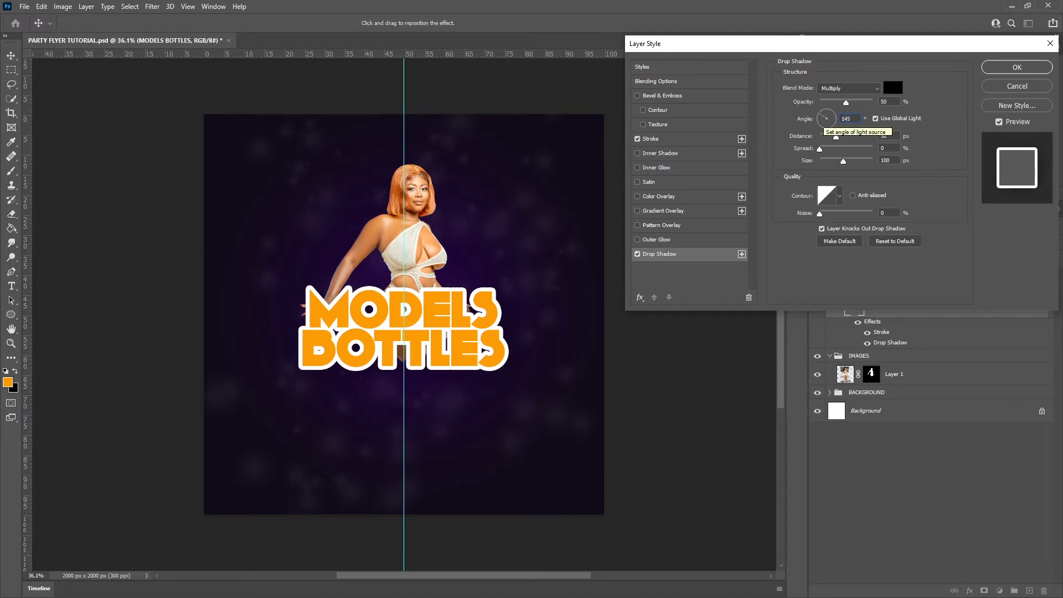
# Offset the title's drop shadow to a distance of about 213 px, set its angle to 135°, and apply the layer style
pyautogui.moveTo(410, 339); pyautogui.dragTo(449, 339)
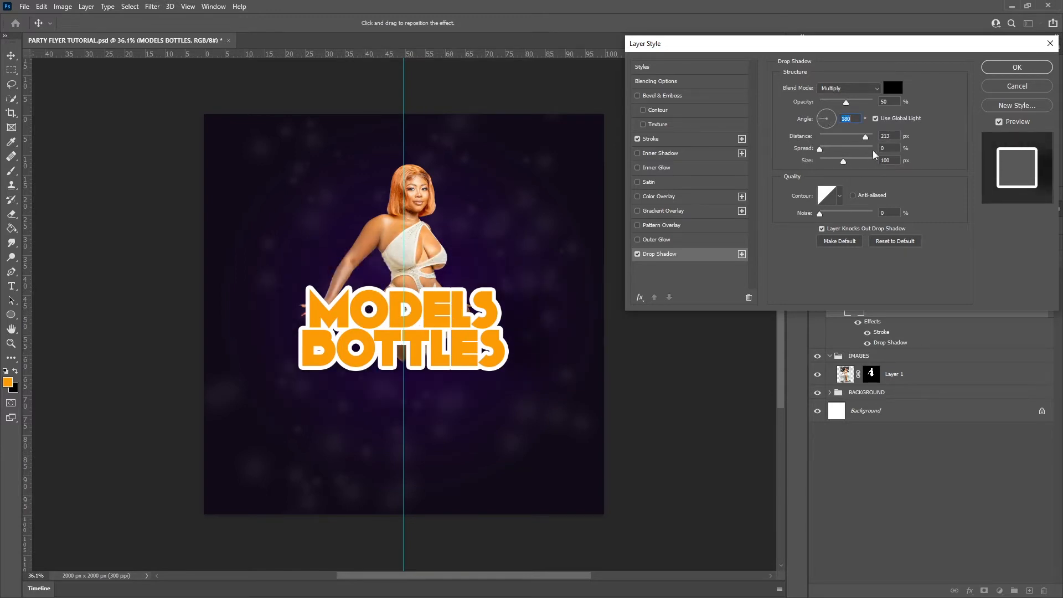
pyautogui.write('145')
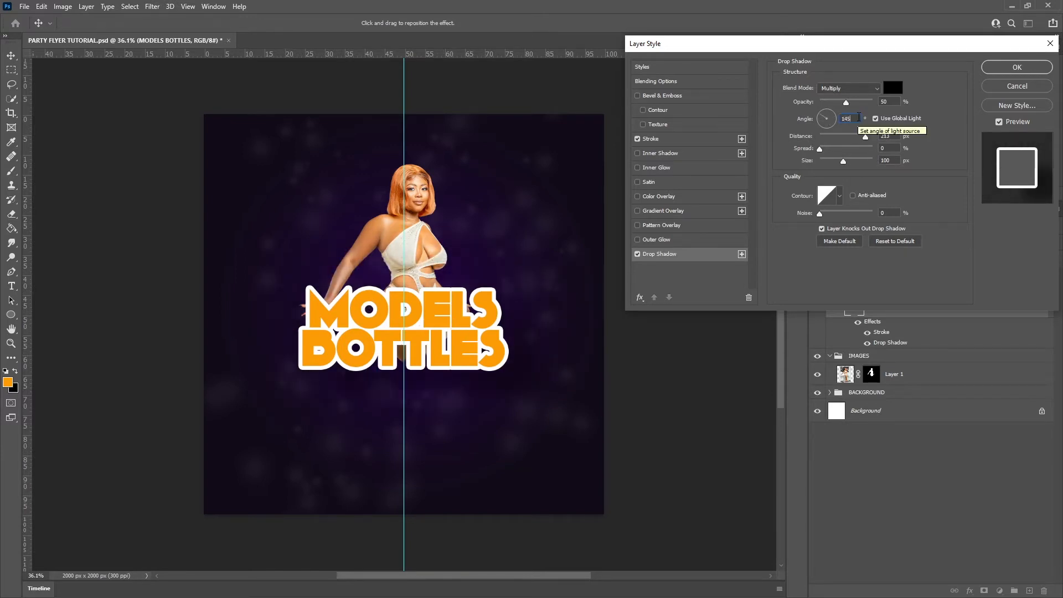
pyautogui.moveTo(857, 118); pyautogui.dragTo(825, 119)
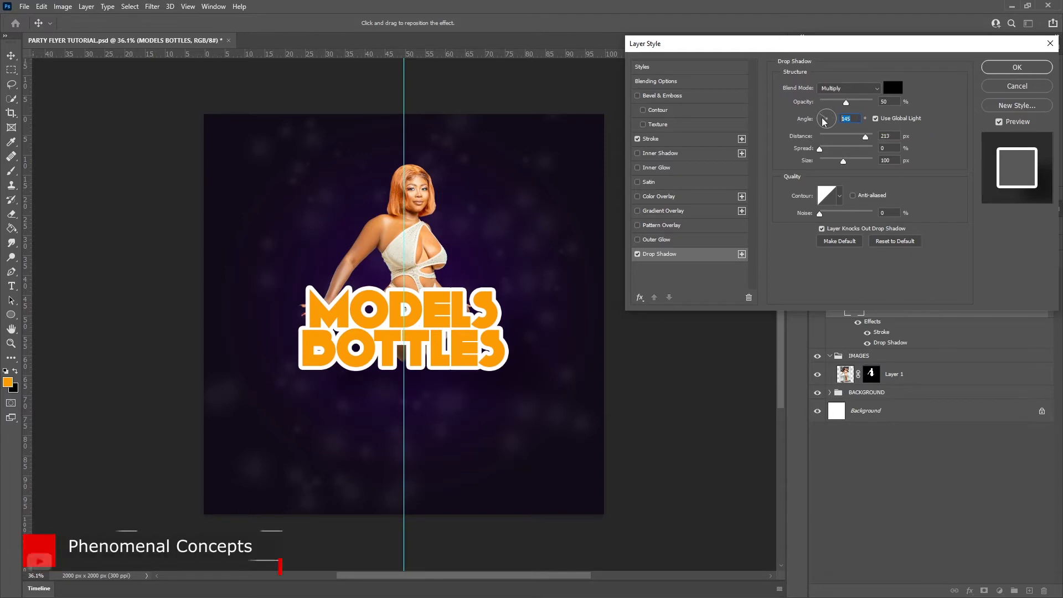
pyautogui.write('135')
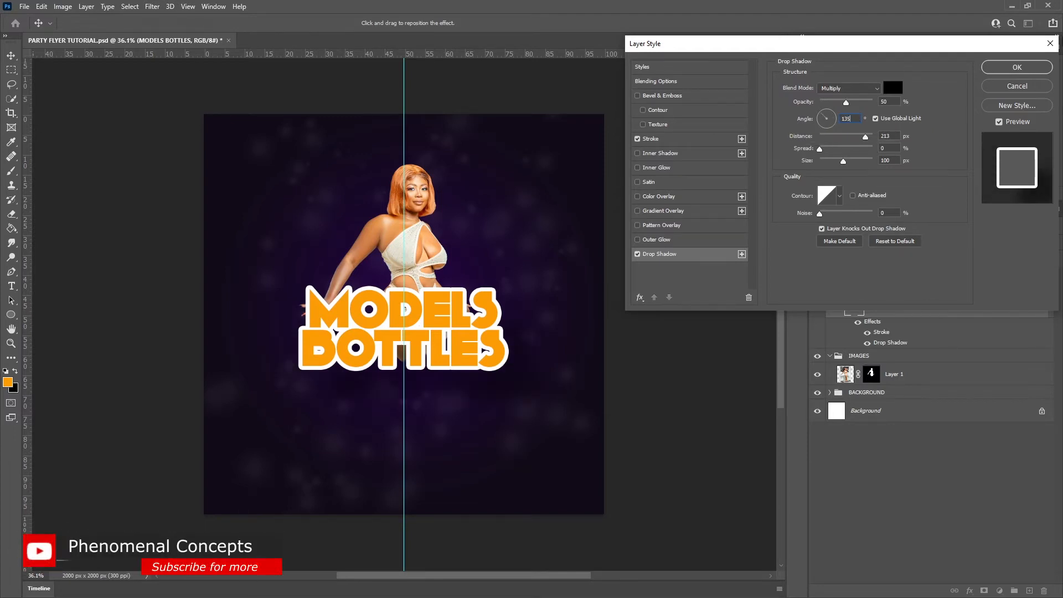
pyautogui.click(1016, 67)
# Collapse the effects list under the MODELS BOTTLES layer
pyautogui.press('z')
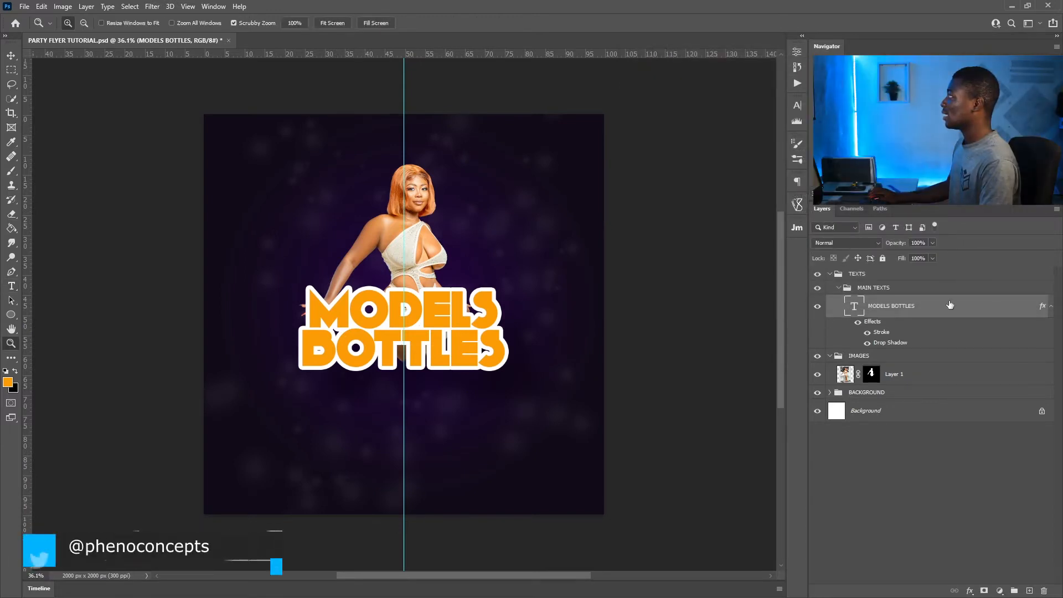
pyautogui.moveTo(871, 344)
pyautogui.mouseDown()
pyautogui.moveTo(867, 332)
pyautogui.moveTo(868, 343)
pyautogui.mouseUp()
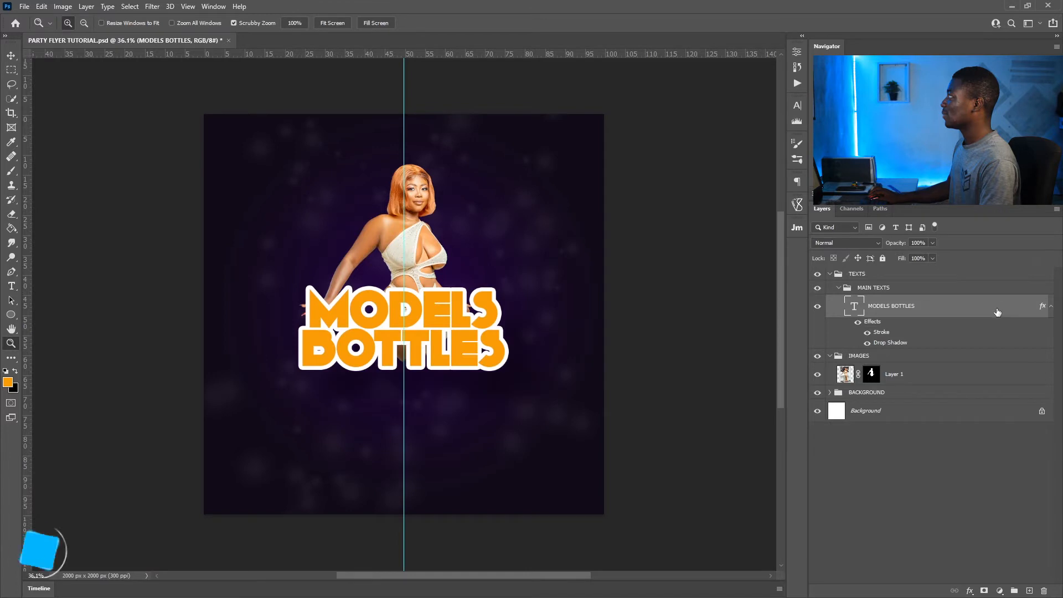
pyautogui.click(1040, 306)
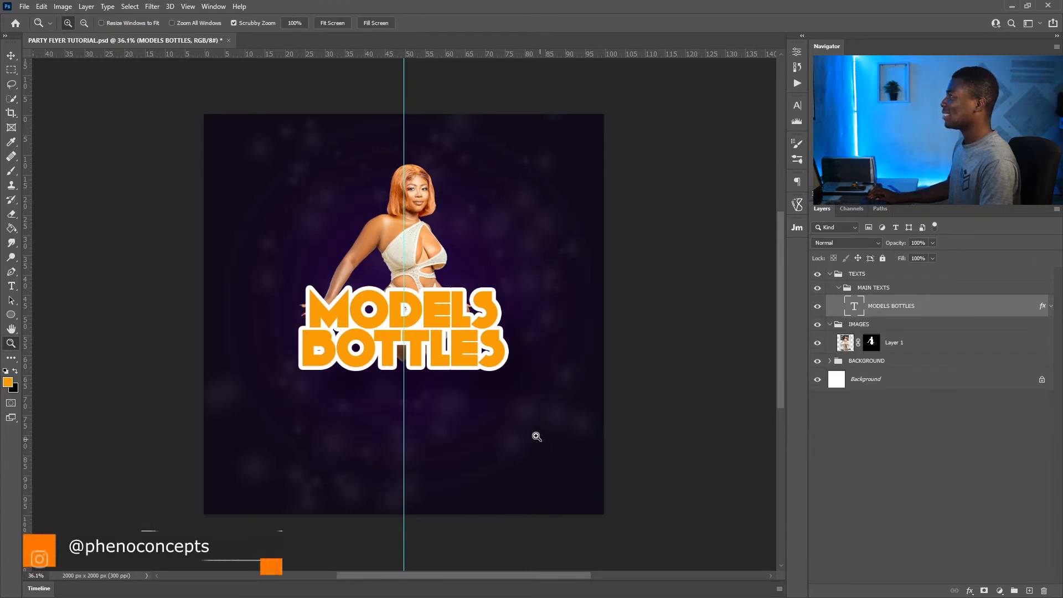
# Add a separate "&" text on the empty background beside the woman's shoulder
pyautogui.moveTo(394, 336); pyautogui.dragTo(560, 295)
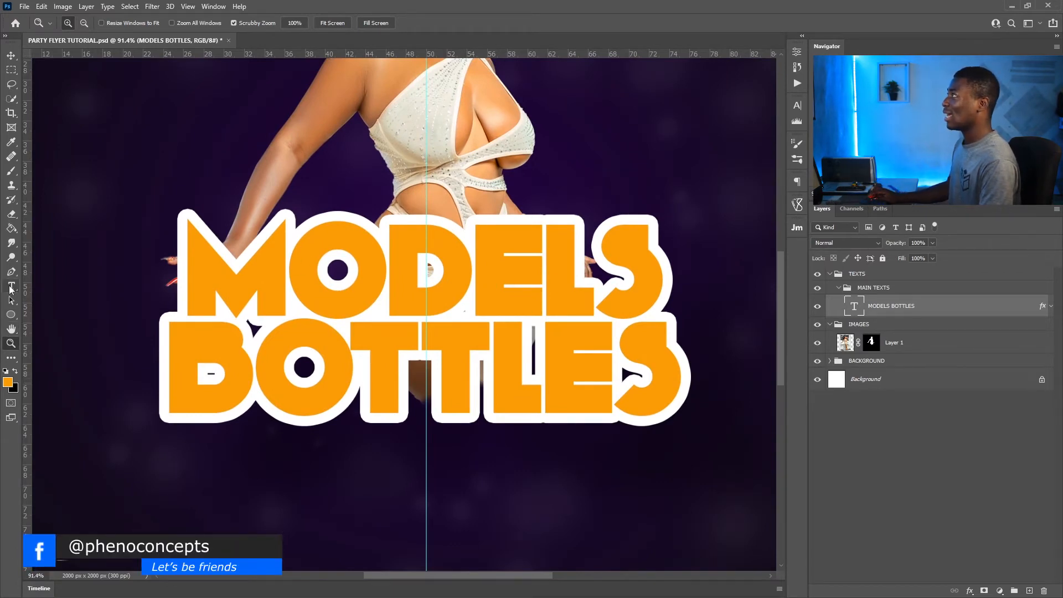
pyautogui.moveTo(500, 183); pyautogui.dragTo(542, 345)
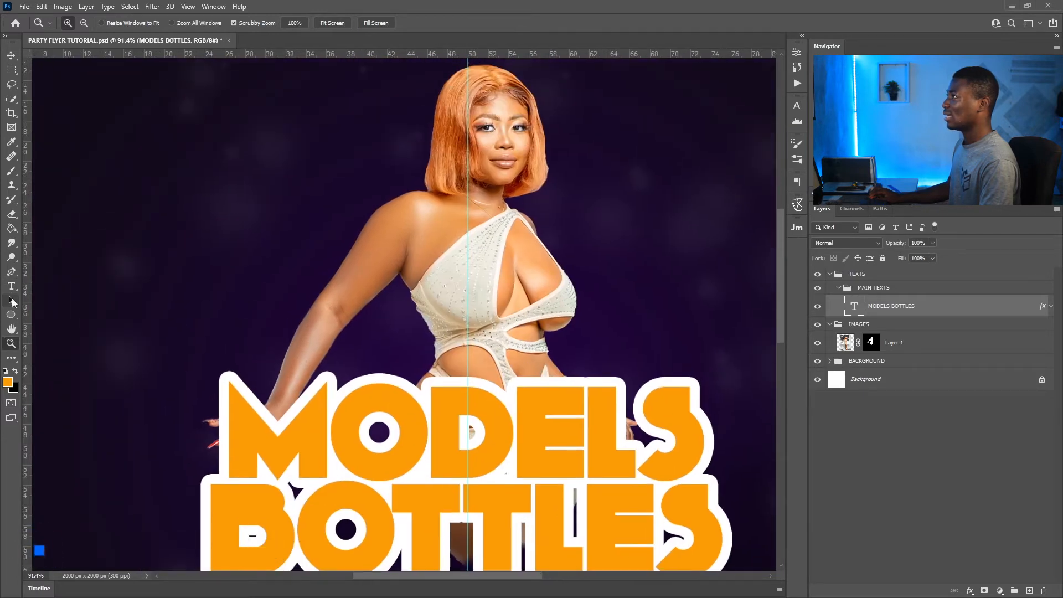
pyautogui.click(13, 291)
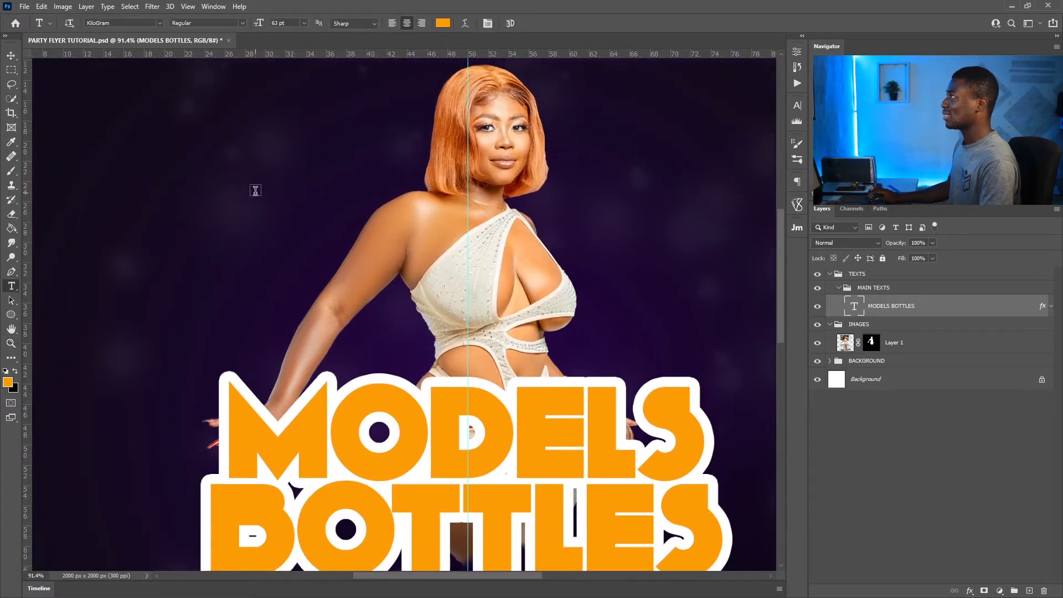
pyautogui.click(259, 204)
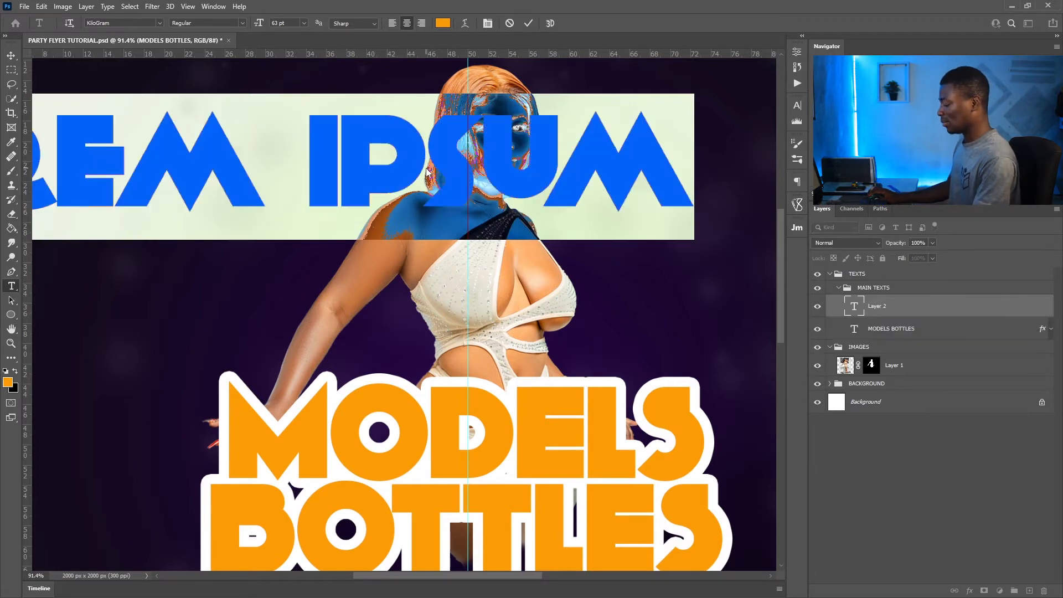
pyautogui.write('&')
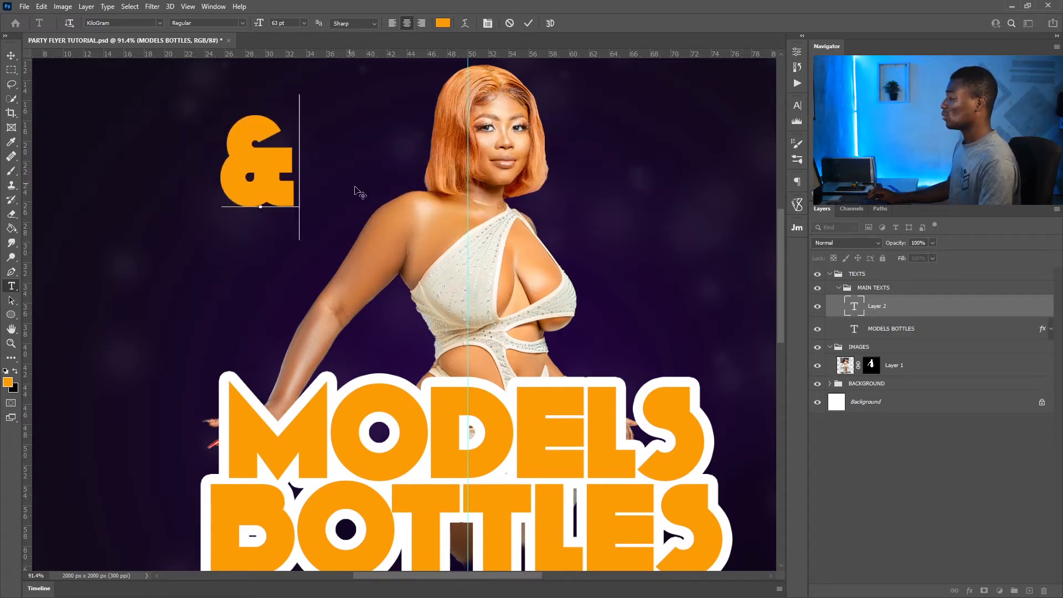
pyautogui.moveTo(354, 187); pyautogui.dragTo(364, 209)
# Set the "&" text to 18 pt, color it white, and commit the text
pyautogui.hotkey('ctrl', 'a')
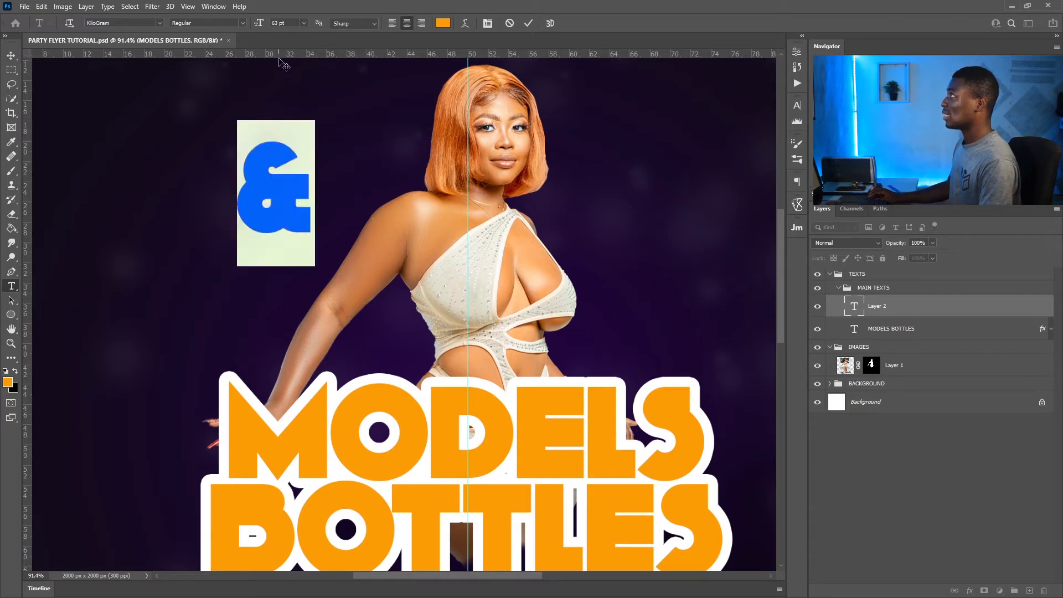
pyautogui.click(304, 23)
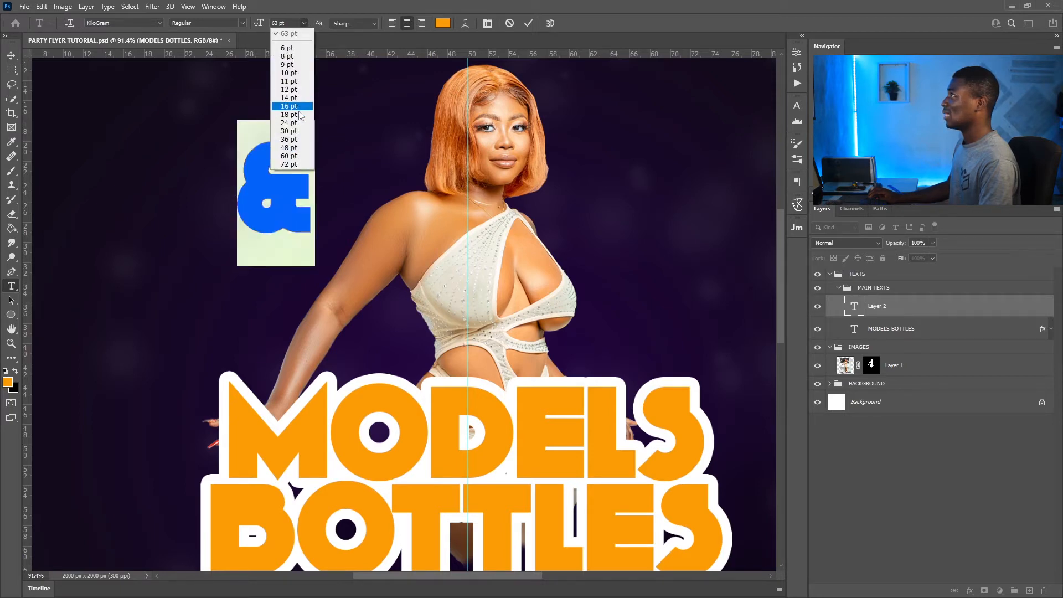
pyautogui.click(290, 114)
pyautogui.click(443, 23)
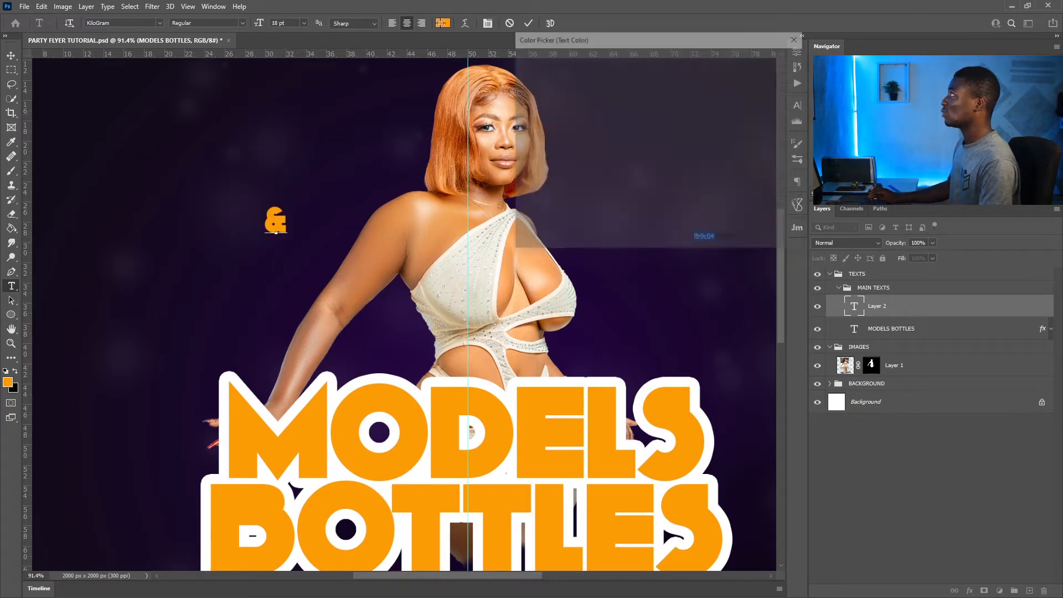
pyautogui.moveTo(592, 127); pyautogui.dragTo(518, 64)
pyautogui.click(753, 61)
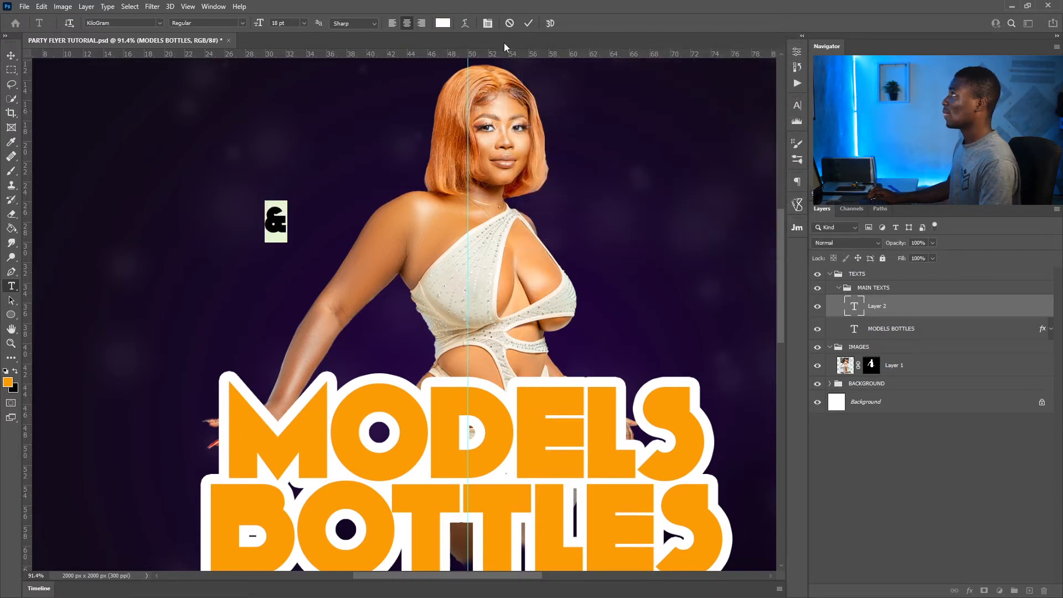
pyautogui.click(528, 23)
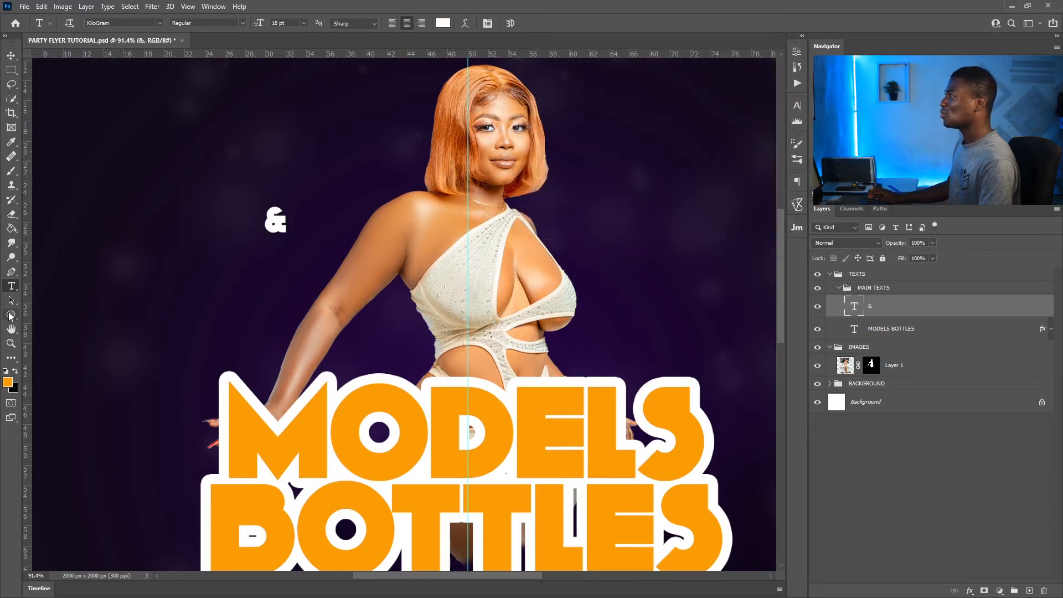
# Move the "&" text onto the seam between MODELS and BOTTLES, near the vertical guide
pyautogui.click(9, 316)
pyautogui.click(11, 55)
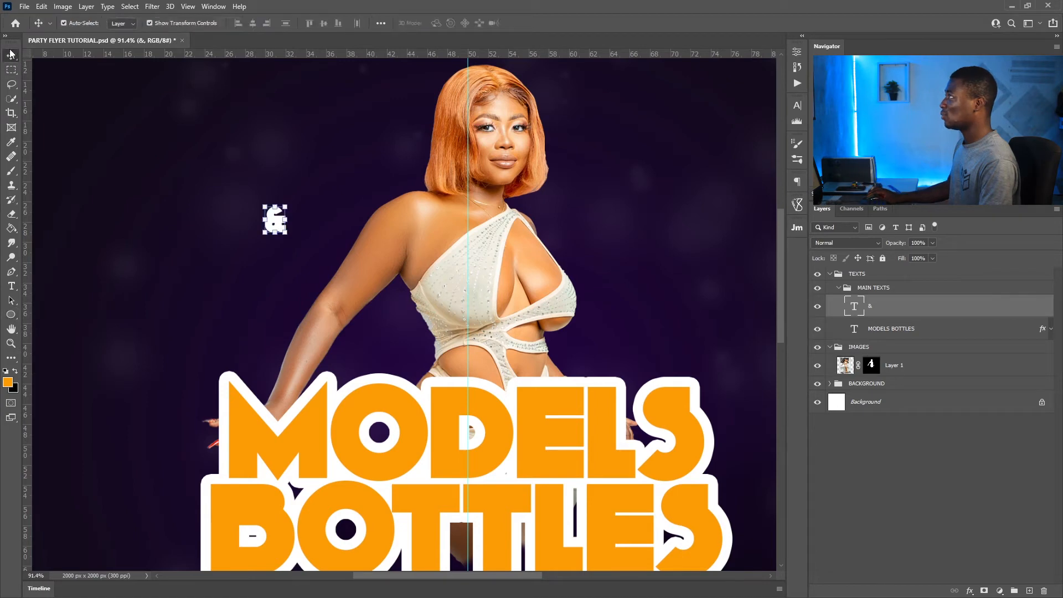
pyautogui.moveTo(287, 185); pyautogui.dragTo(431, 448)
pyautogui.moveTo(502, 426); pyautogui.dragTo(435, 310)
pyautogui.moveTo(351, 373); pyautogui.dragTo(373, 360)
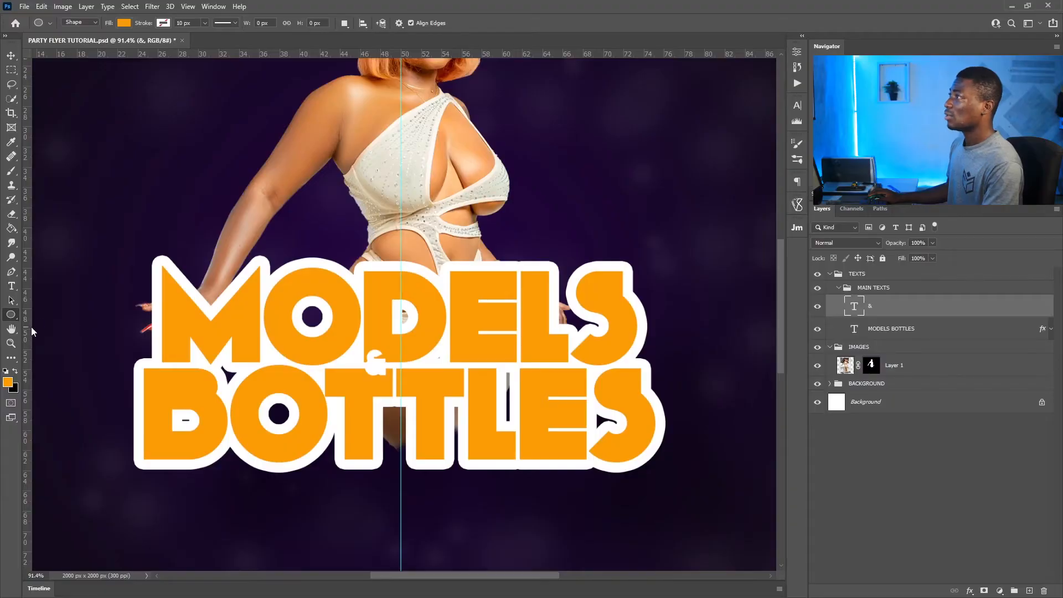
# Draw a circle about 93 px wide over the "&" with the Ellipse tool and place its layer beneath the "&" layer
pyautogui.rightClick(10, 316)
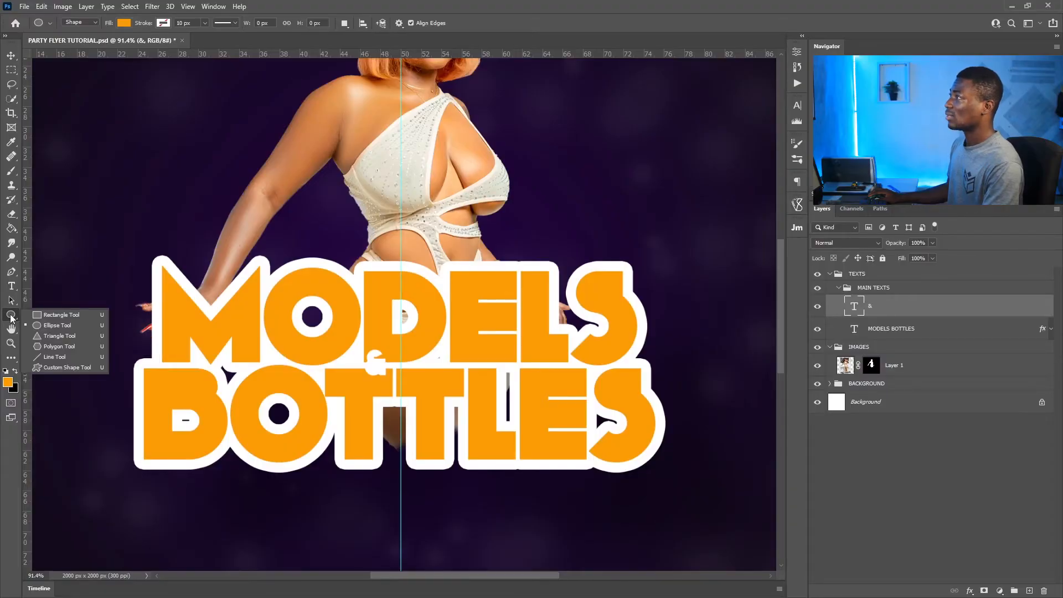
pyautogui.click(64, 327)
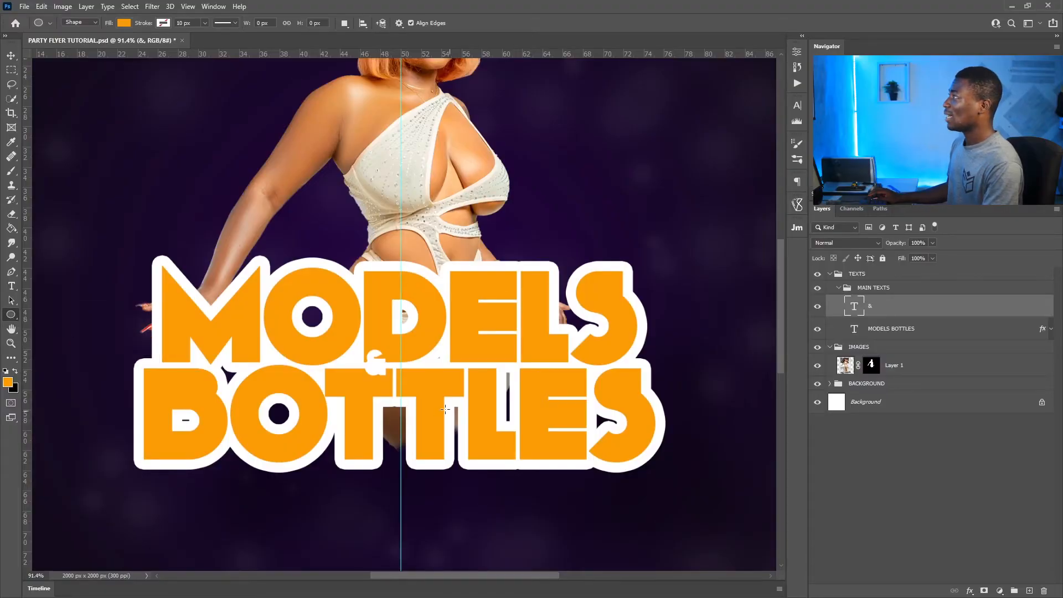
pyautogui.moveTo(341, 325); pyautogui.dragTo(419, 372)
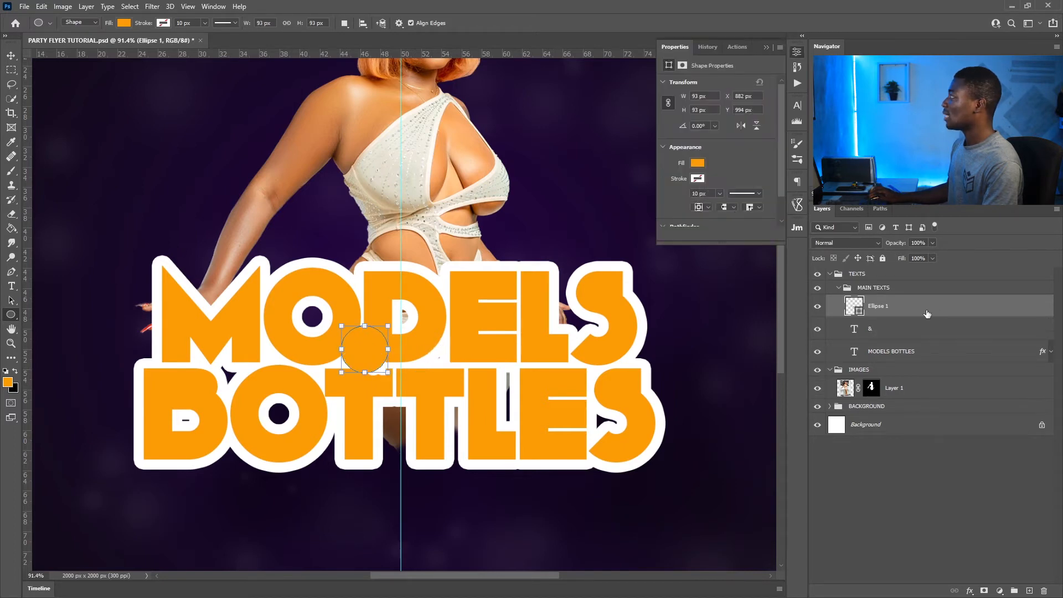
pyautogui.moveTo(901, 311); pyautogui.dragTo(897, 326)
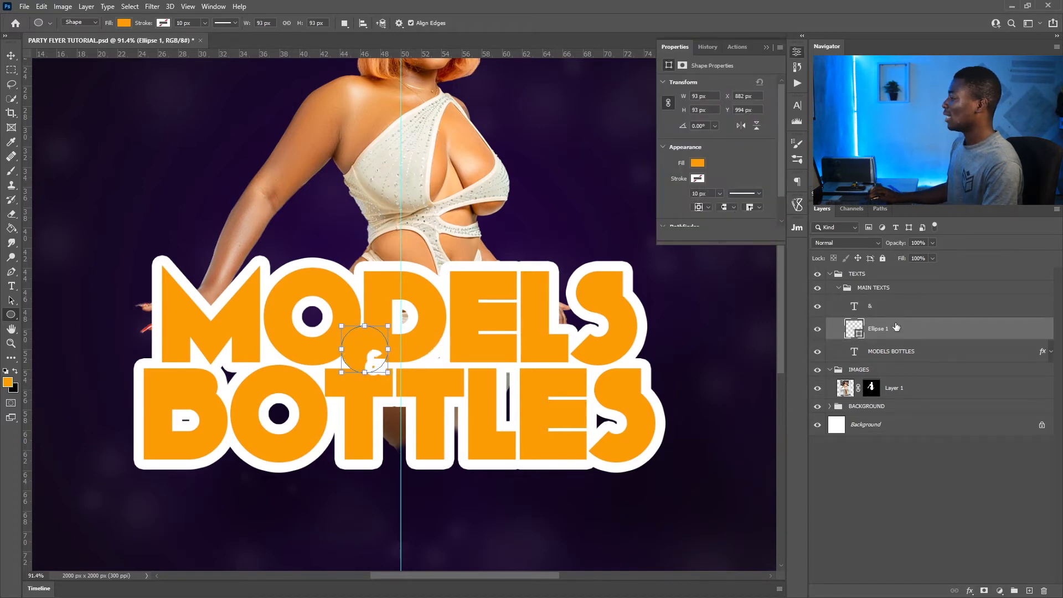
# Fill the circle with the dark purple 170b24 sampled from the flyer background
pyautogui.doubleClick(853, 327)
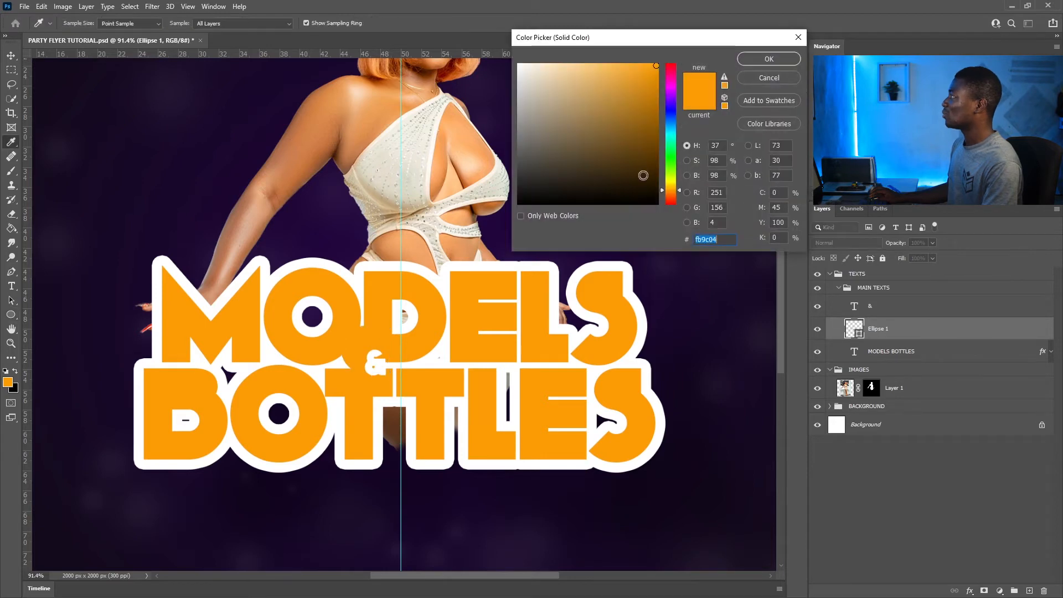
pyautogui.click(711, 417)
pyautogui.moveTo(629, 121); pyautogui.dragTo(614, 204)
pyautogui.click(736, 399)
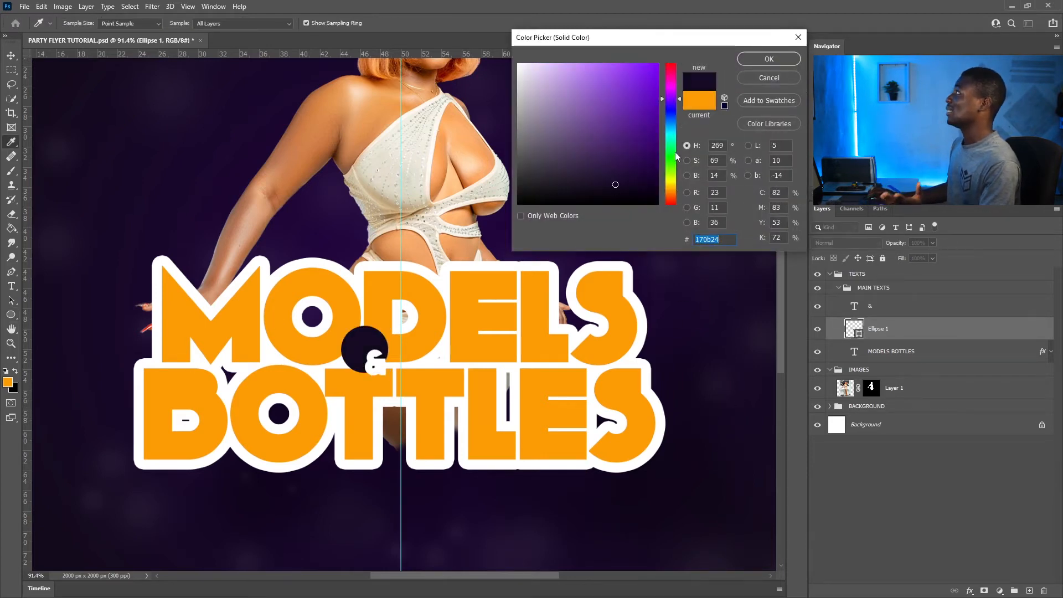
pyautogui.click(761, 59)
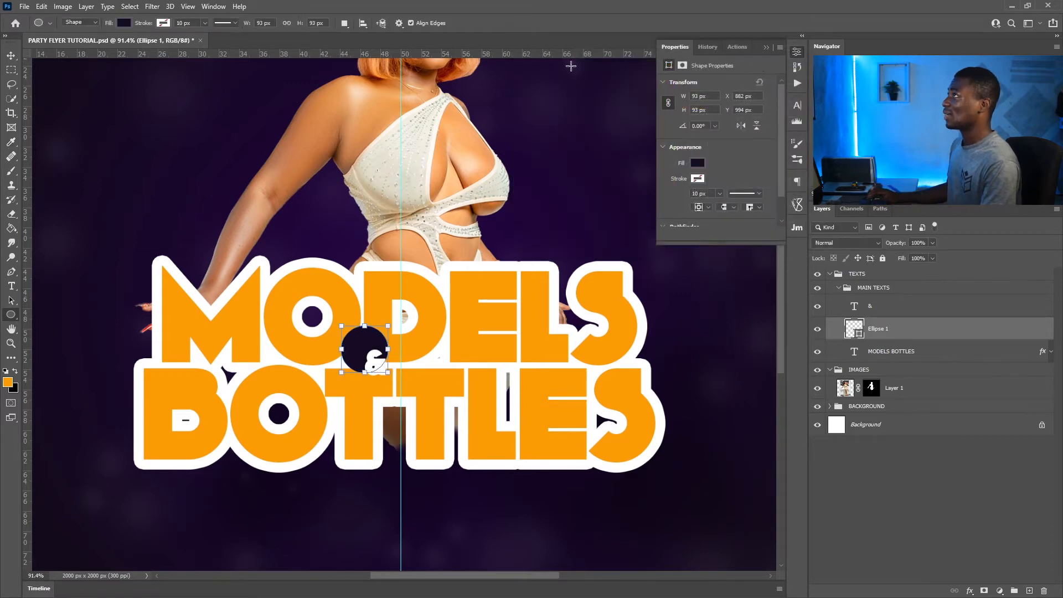
# Center the dark circle behind the "&", at about X 904 px and Y 1020 px
pyautogui.click(11, 56)
pyautogui.moveTo(391, 294); pyautogui.dragTo(404, 321)
pyautogui.press('z')
pyautogui.moveTo(437, 415); pyautogui.dragTo(418, 423)
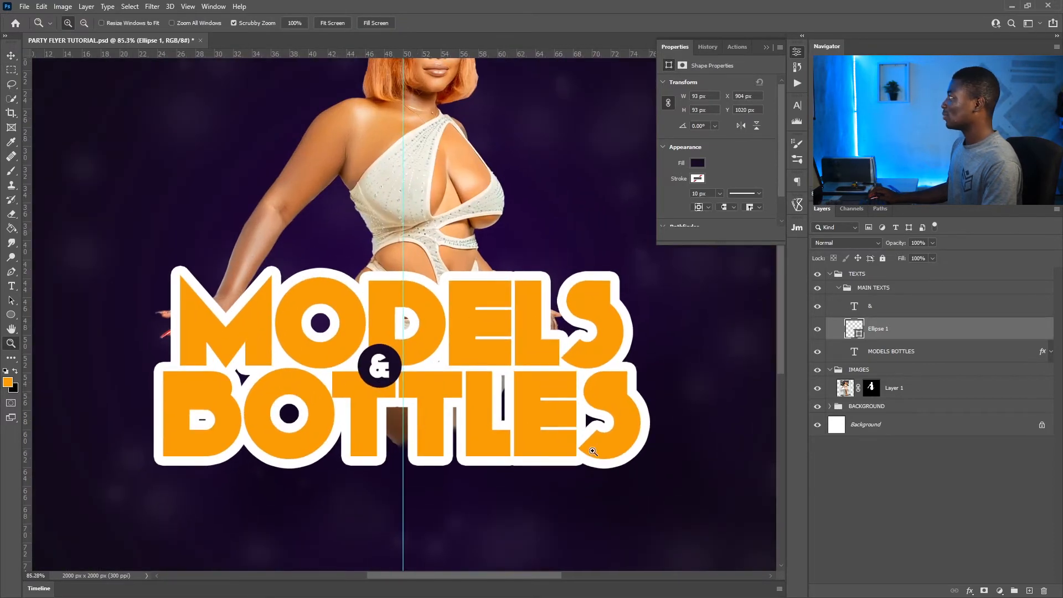
# Shift the "&" and its circle together to about X 869 px, below the gap between MODELS' O and D
pyautogui.keyDown('shift'); pyautogui.click(935, 306); pyautogui.keyUp('shift')
pyautogui.press('v')
pyautogui.moveTo(618, 405); pyautogui.dragTo(602, 407)
pyautogui.press('z')
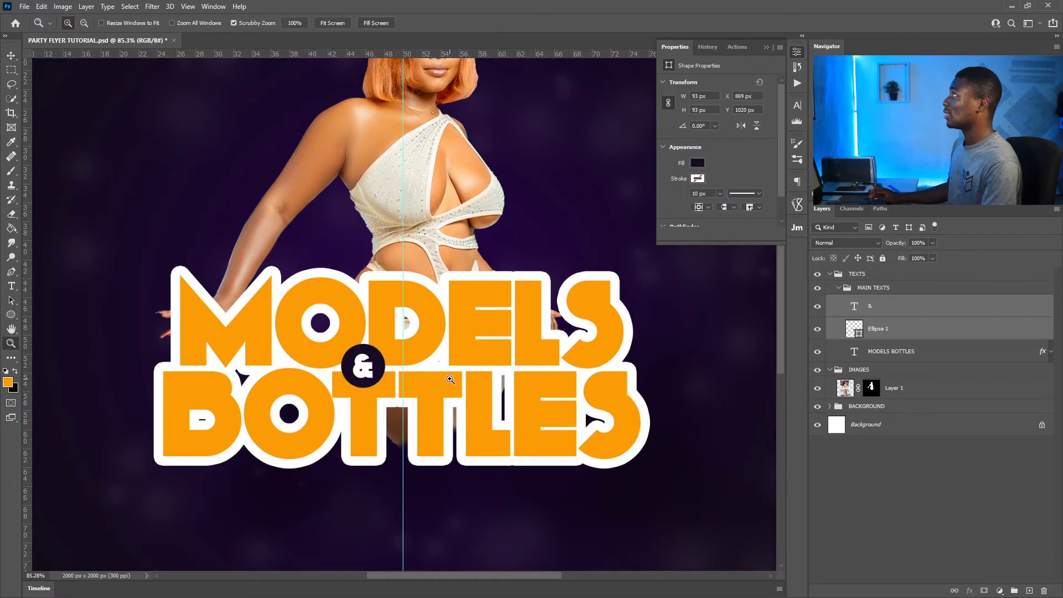
pyautogui.click(327, 24)
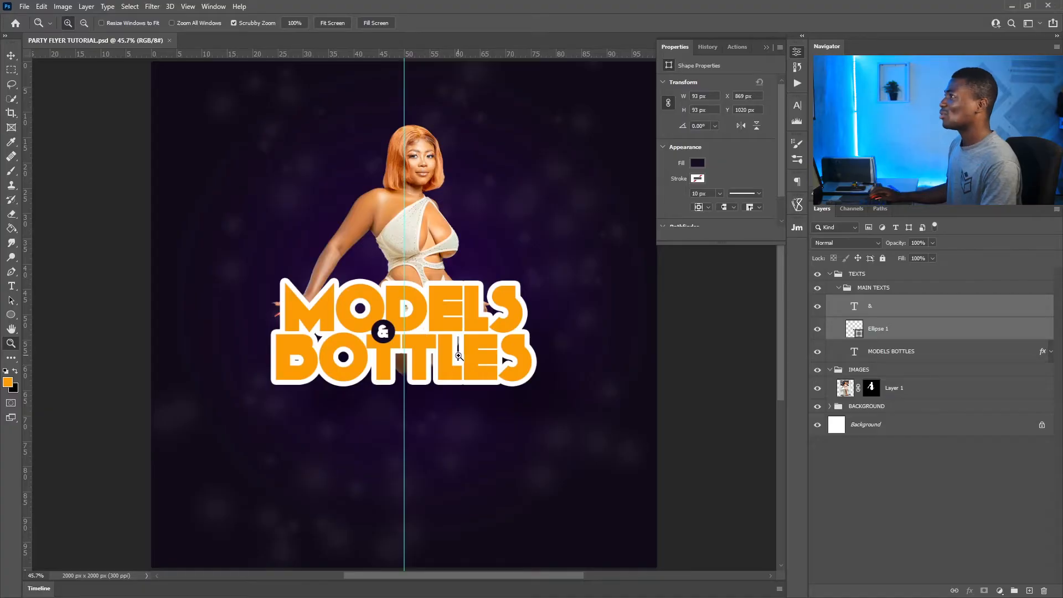
# Collapse the MAIN TEXTS group and create a new group named OTHER TEXTS above it inside TEXTS
pyautogui.click(10, 285)
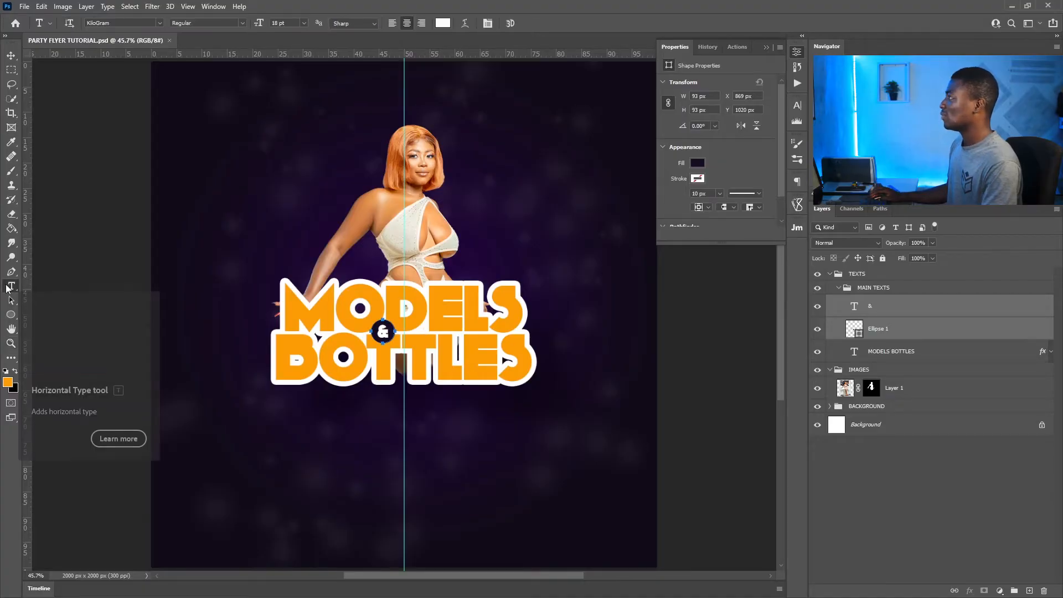
pyautogui.click(854, 288)
pyautogui.click(838, 288)
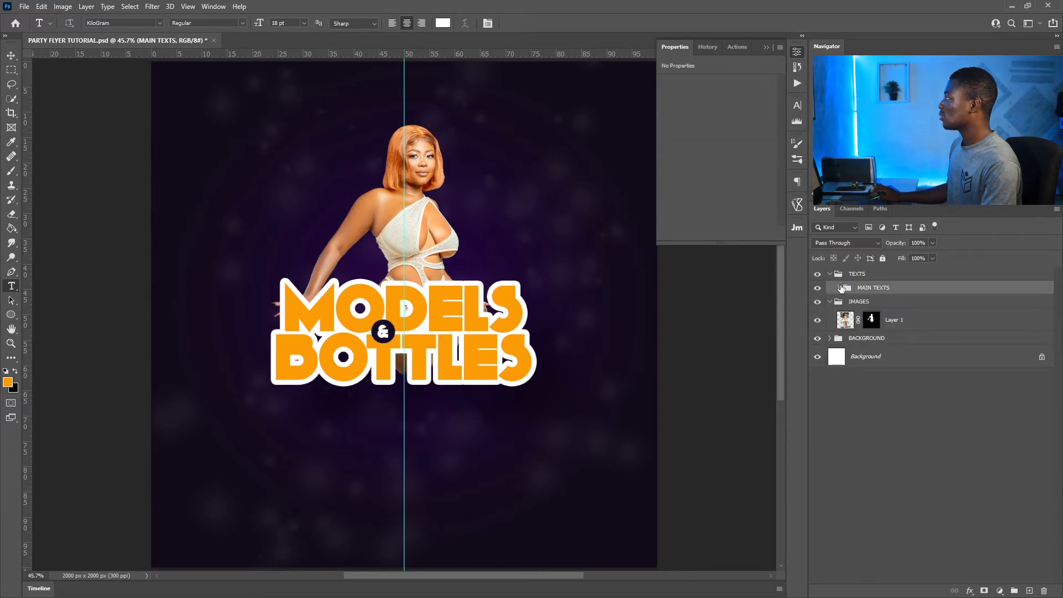
pyautogui.click(1016, 590)
pyautogui.doubleClick(867, 288)
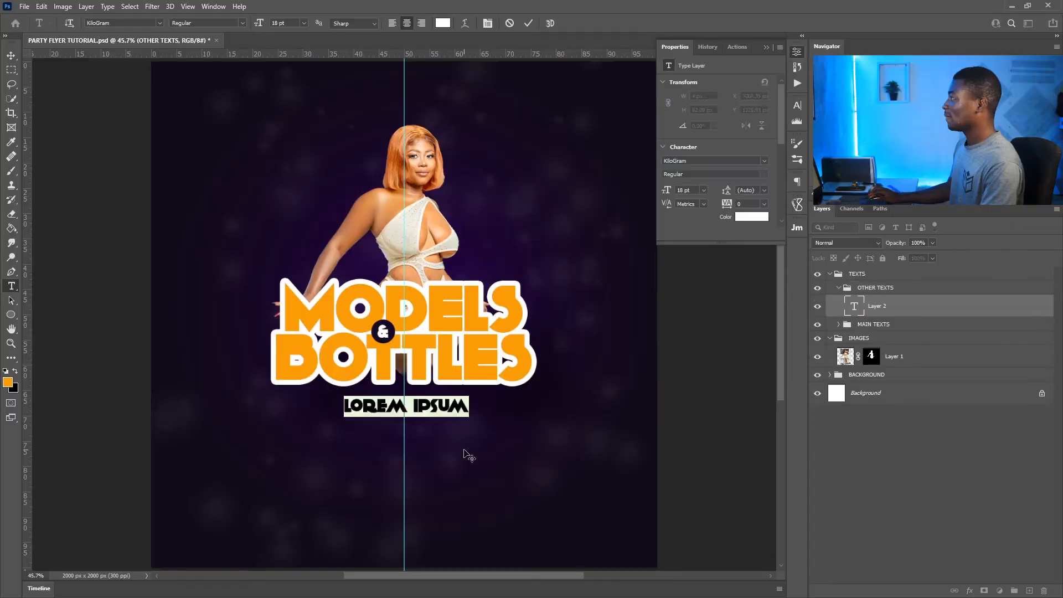
# Add the line "(STRIPPERS EDITION)" below the title in white Gotham Book at 14 pt
pyautogui.write('STRIPPERS EDITION')
pyautogui.hotkey('ctrl', 'a')
pyautogui.click(119, 23)
pyautogui.write('gotham')
pyautogui.click(138, 83)
pyautogui.click(505, 406)
pyautogui.write('()')
pyautogui.hotkey('ctrl', 'a')
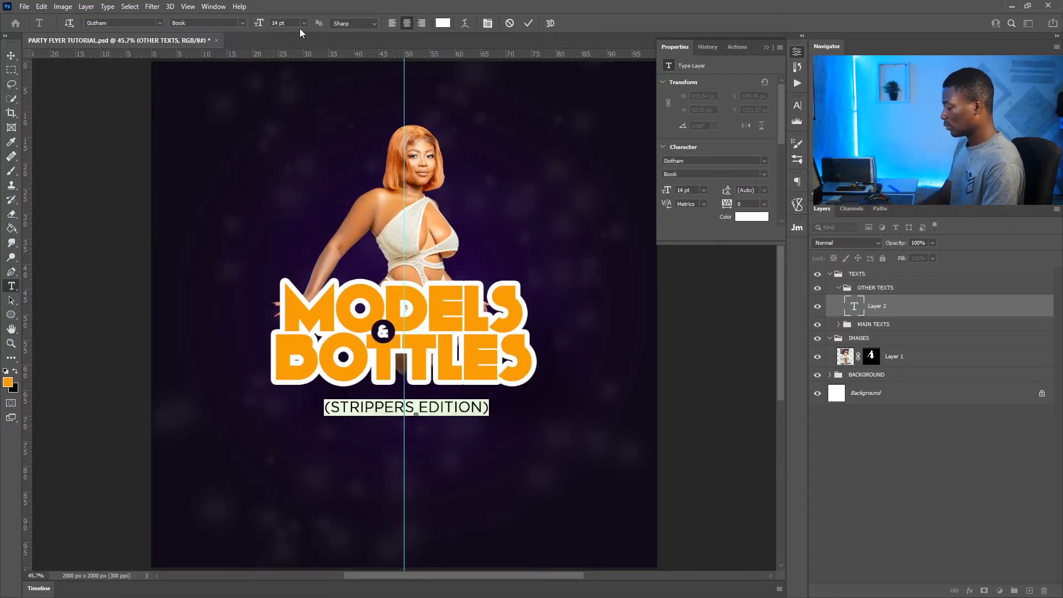
# Reduce the text to 12 pt, move it closer to the title, and add the birthday, "AFTERPARTY HANGOUT", DJ lineup and MC lineup lines
pyautogui.hotkey('ctrl', 'shift', ',')
pyautogui.moveTo(525, 445); pyautogui.dragTo(523, 433)
pyautogui.write('HANGOUT')
pyautogui.press('Return')
pyautogui.write("DJ AHUOFE AND GUEST DJ'S")
pyautogui.press('Return')
pyautogui.write('MCS: MC BROWN AND MC TYREEK')
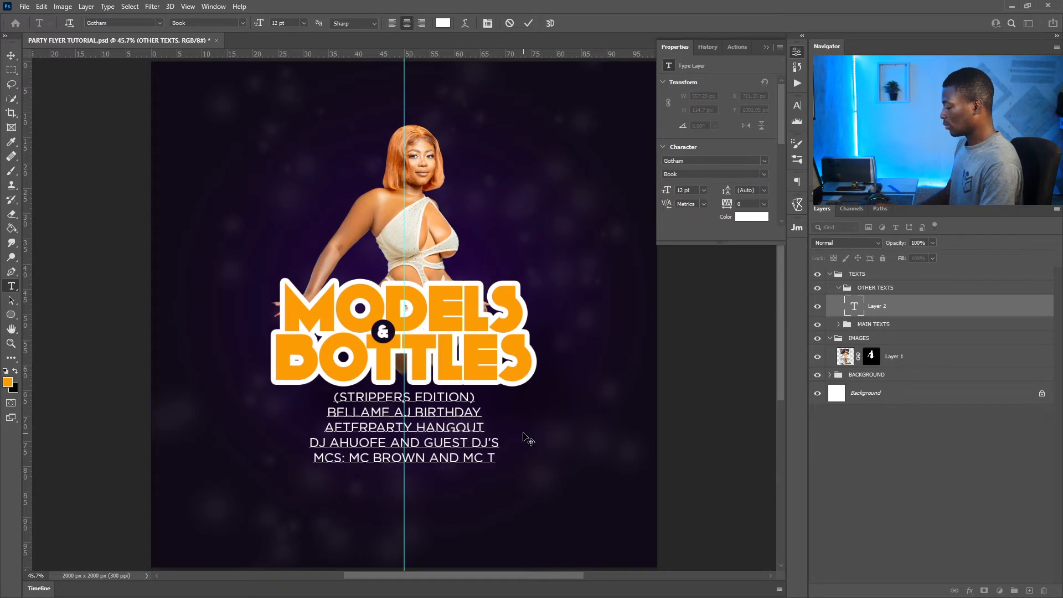
# Add the venue and street address as two more lines below the MC lineup
pyautogui.press('Return')
pyautogui.write('JOBEK CITY (NUNGUA ESTATE)')
pyautogui.press('Return')
pyautogui.write('CACTUS STR')
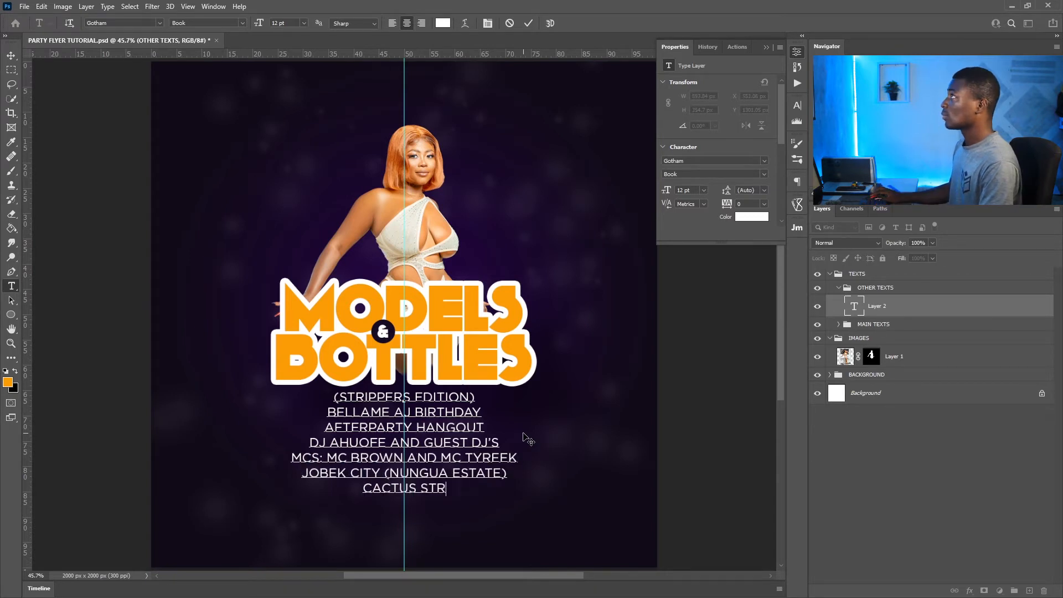
pyautogui.write('EET')
pyautogui.hotkey('ctrl', 'a')
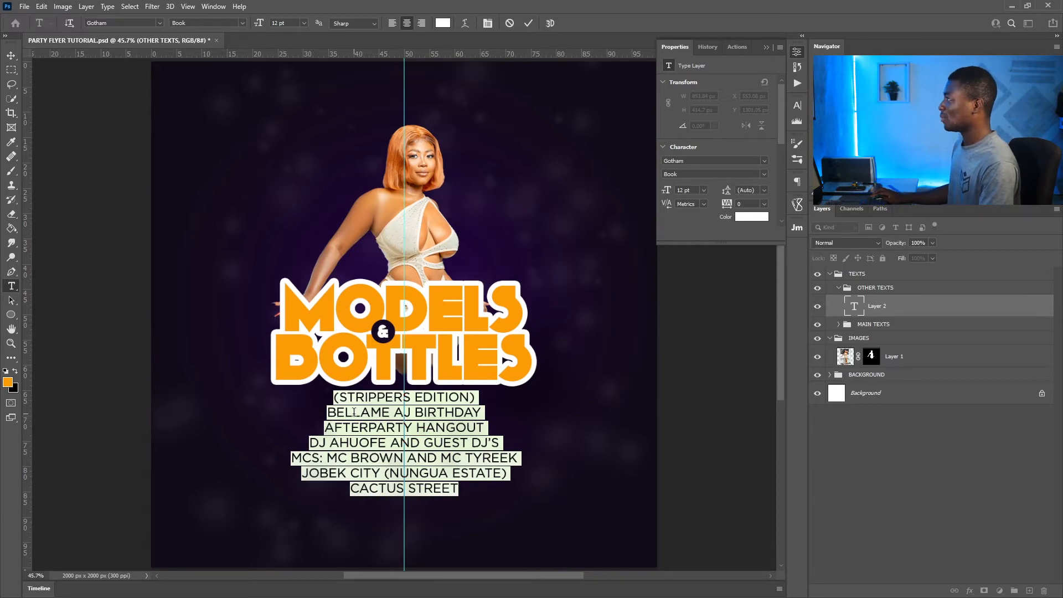
pyautogui.hotkey('ctrl', 'shift', 'u')
pyautogui.hotkey('ctrl', 'h')
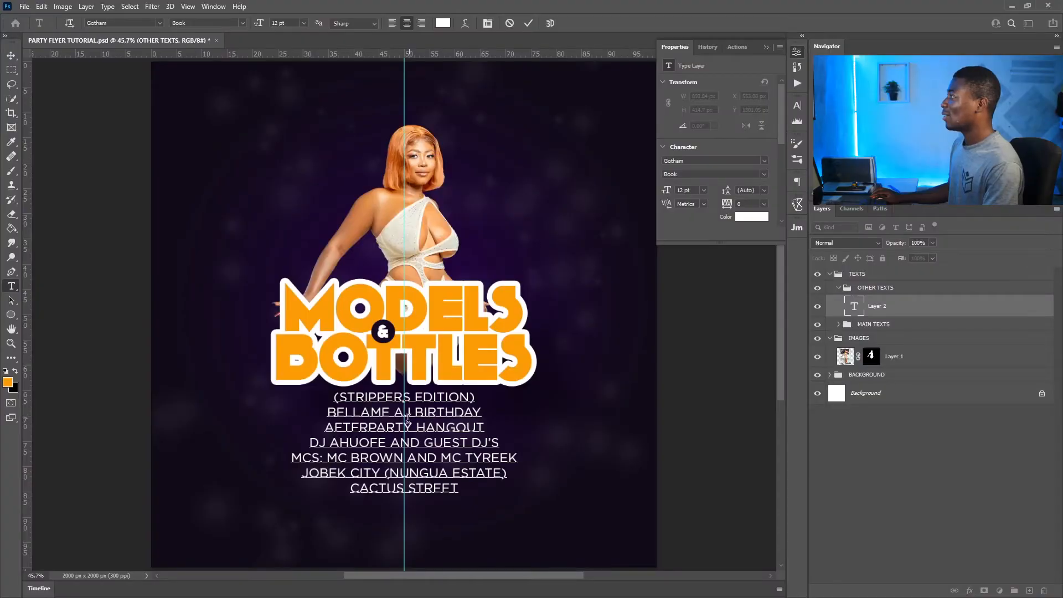
# Set the birthday line to 14 pt in the Gotham Ultra style
pyautogui.moveTo(489, 409); pyautogui.dragTo(312, 410)
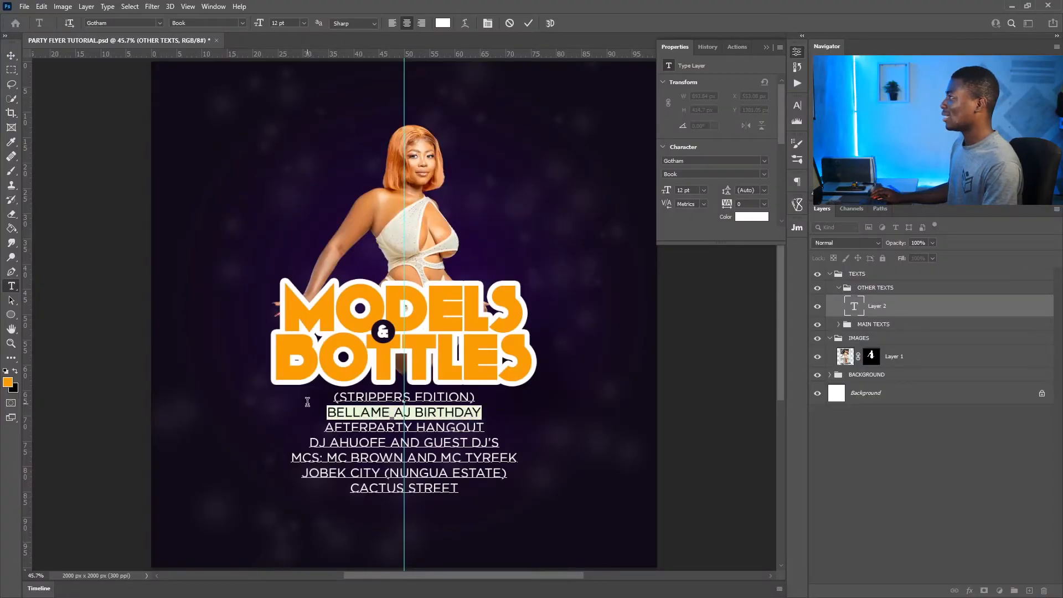
pyautogui.click(303, 22)
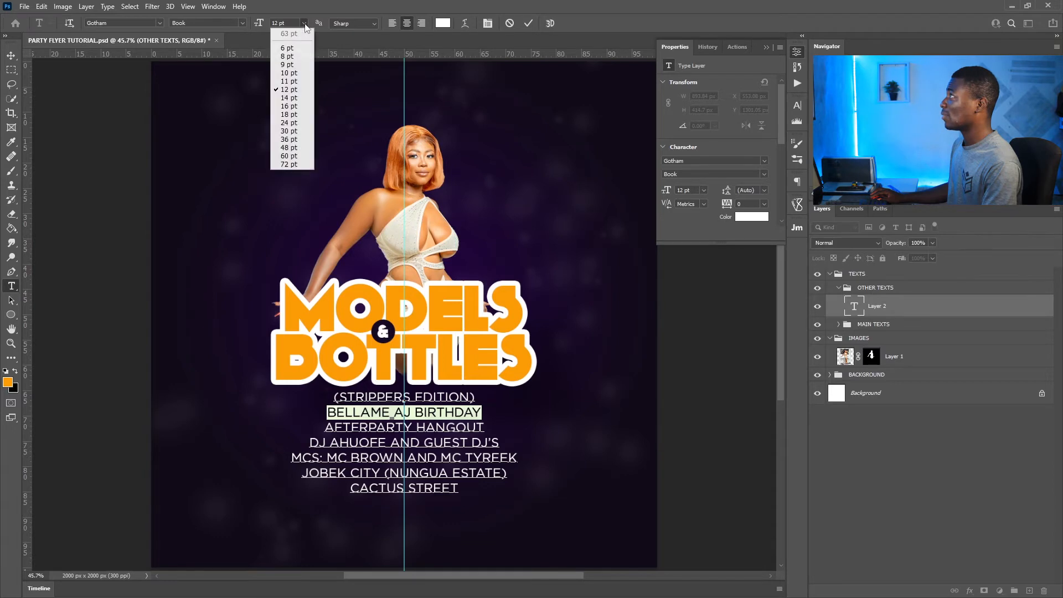
pyautogui.click(283, 95)
pyautogui.click(241, 22)
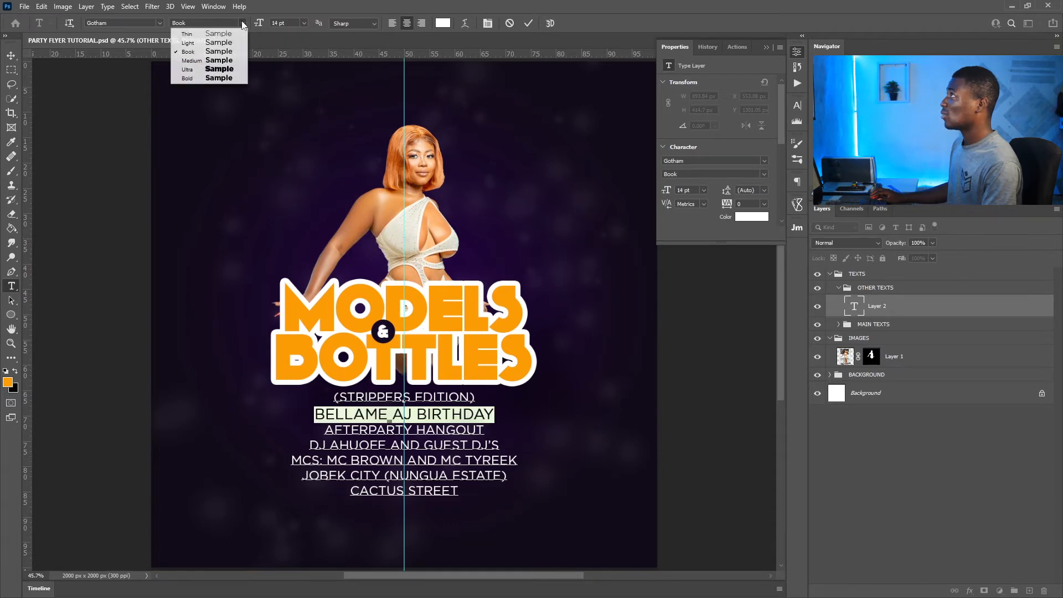
pyautogui.click(194, 69)
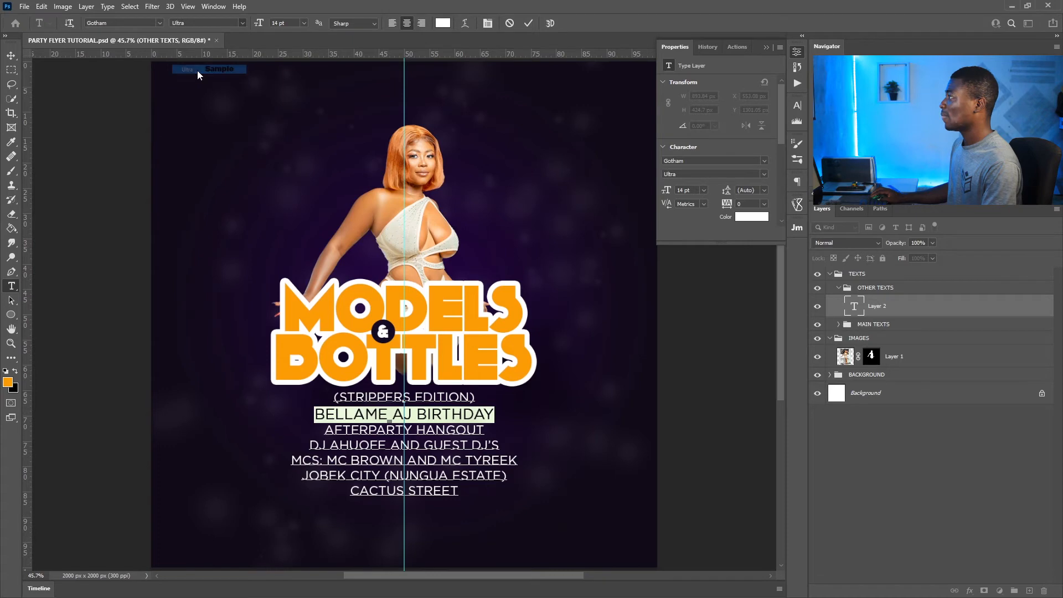
pyautogui.click(360, 431)
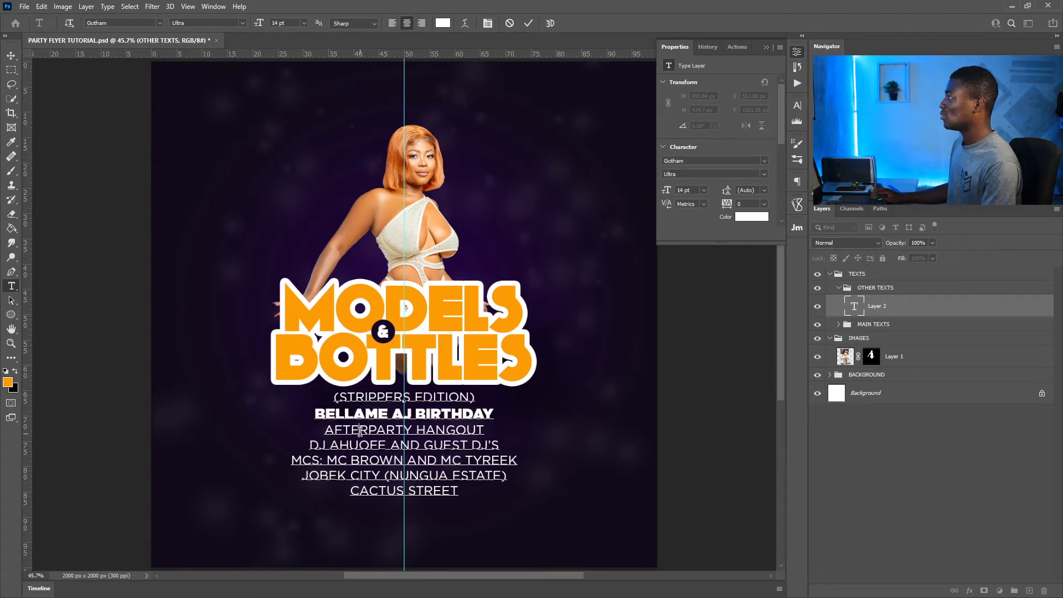
# Set the DJ lineup line and the venue line to the Gotham Ultra style
pyautogui.moveTo(512, 443); pyautogui.dragTo(267, 443)
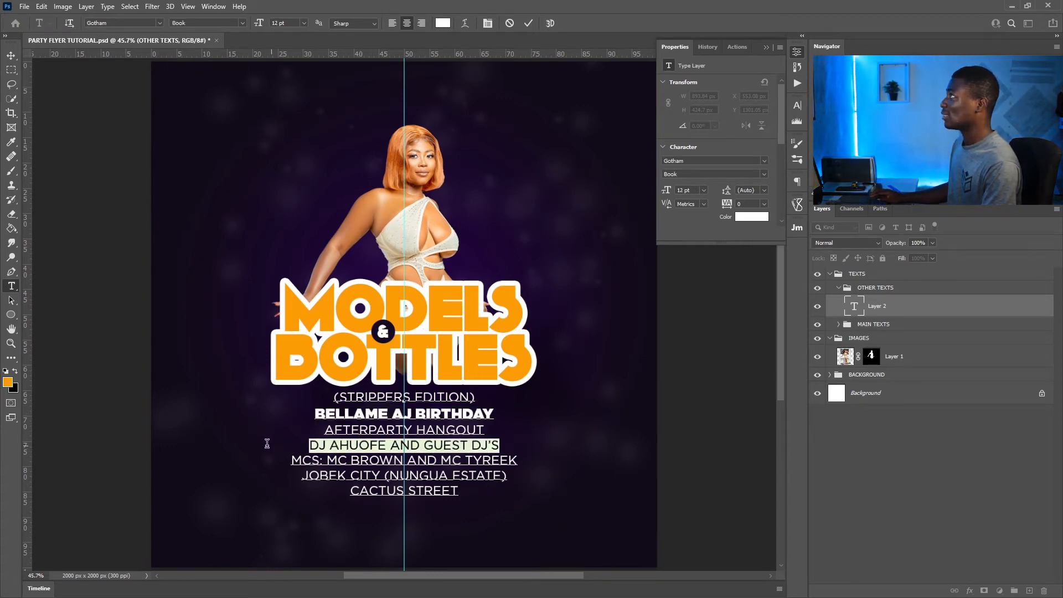
pyautogui.click(242, 22)
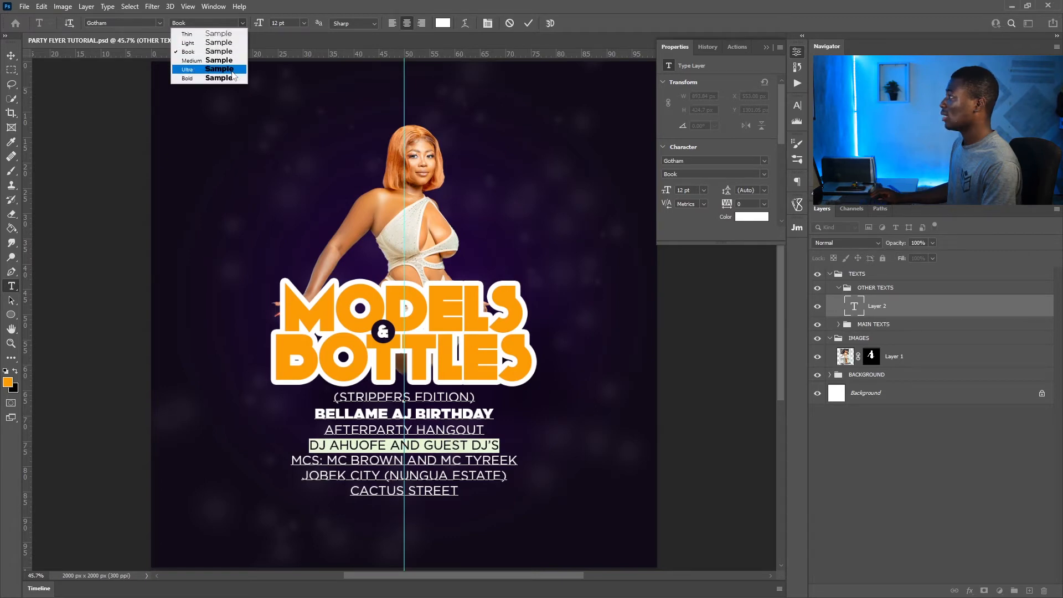
pyautogui.click(235, 77)
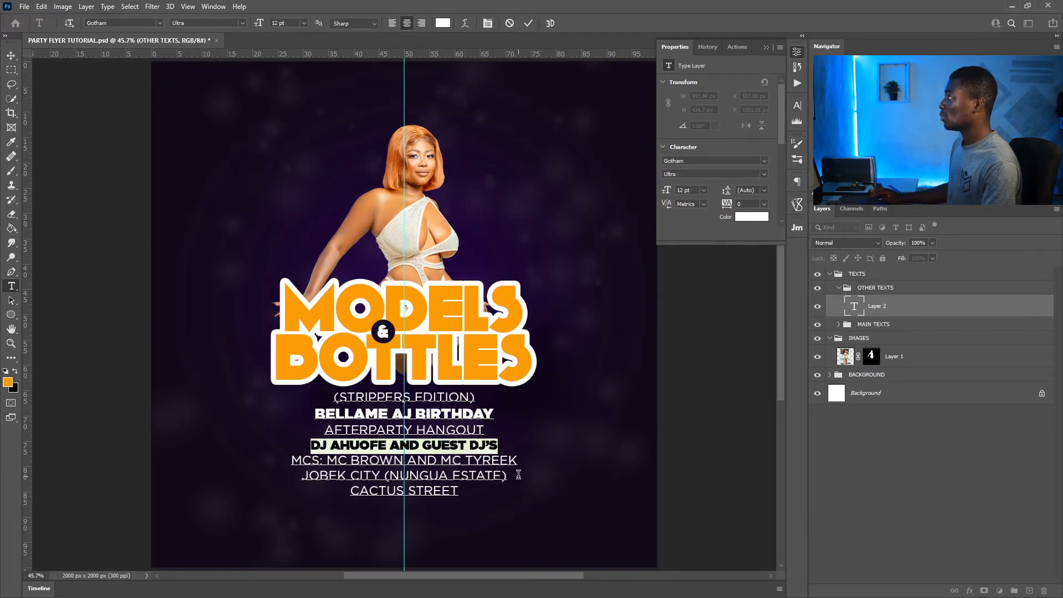
pyautogui.moveTo(518, 474); pyautogui.dragTo(238, 474)
pyautogui.click(241, 22)
pyautogui.click(233, 76)
pyautogui.click(394, 397)
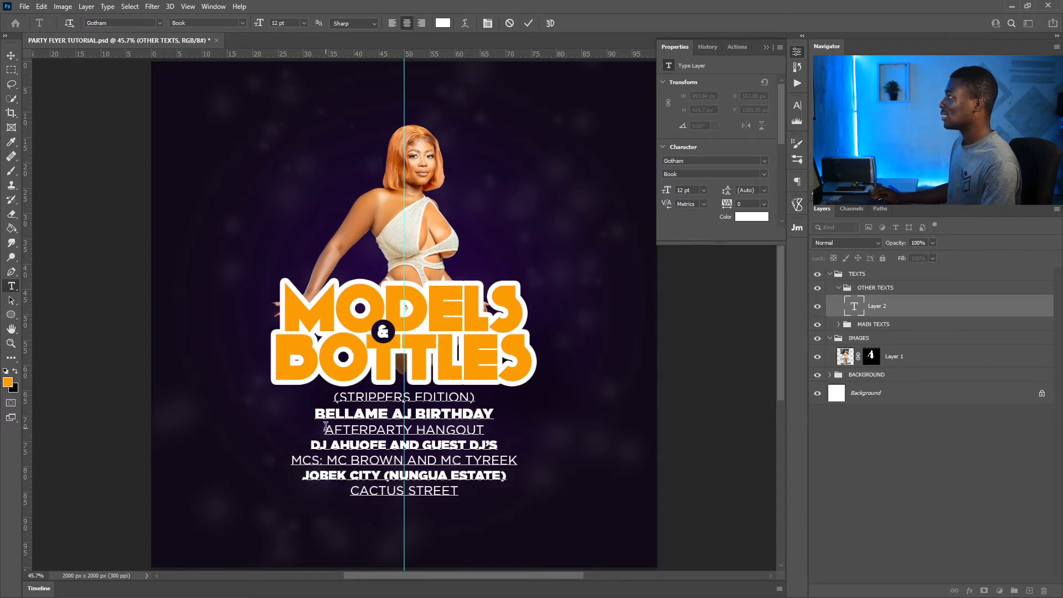
# Reduce all lines from "AFTERPARTY HANGOUT" down to the street address to 10 pt
pyautogui.moveTo(325, 427); pyautogui.dragTo(474, 510)
pyautogui.click(304, 22)
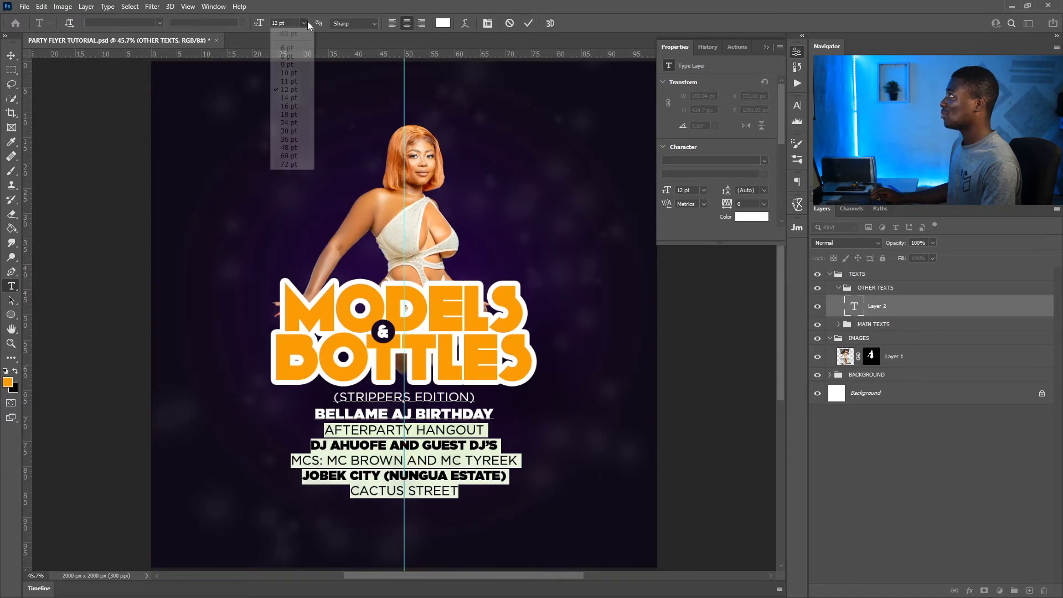
pyautogui.click(300, 73)
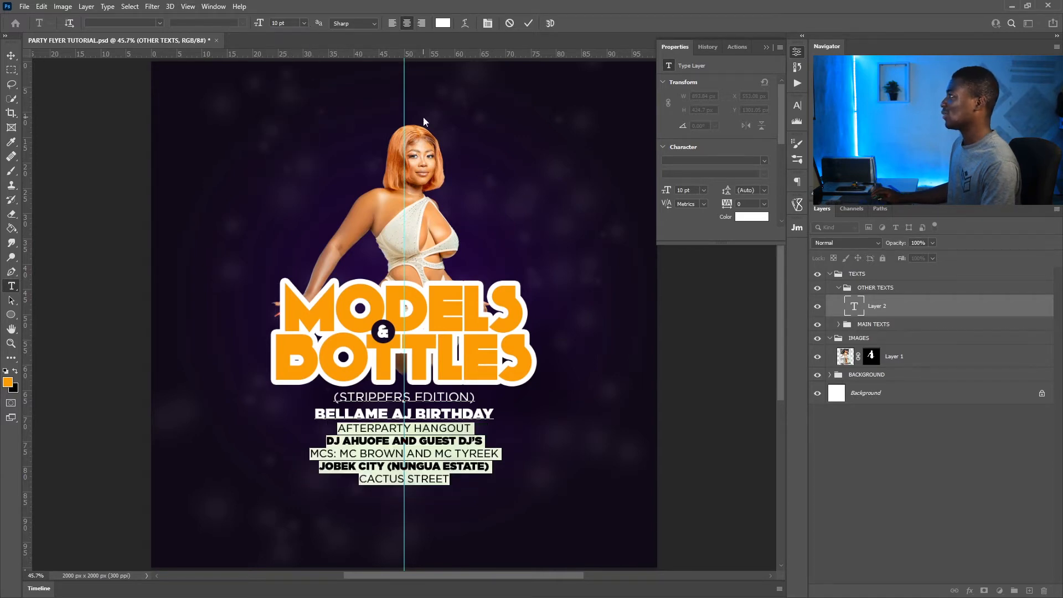
pyautogui.press('Left')
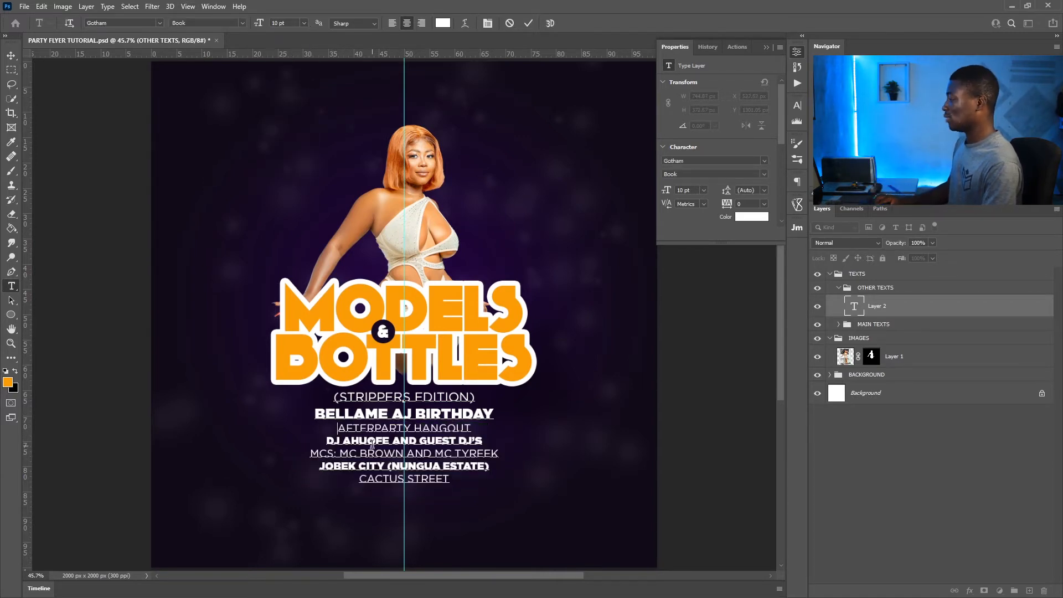
# Insert a blank line above "AFTERPARTY HANGOUT" and another above the venue line, and commit the text
pyautogui.press('Return')
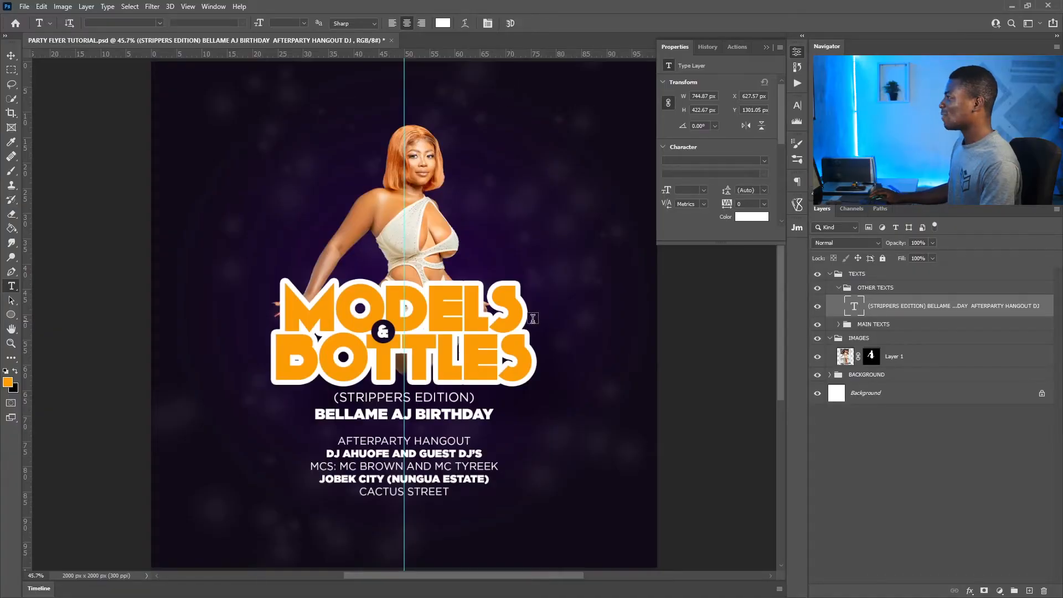
pyautogui.click(494, 464)
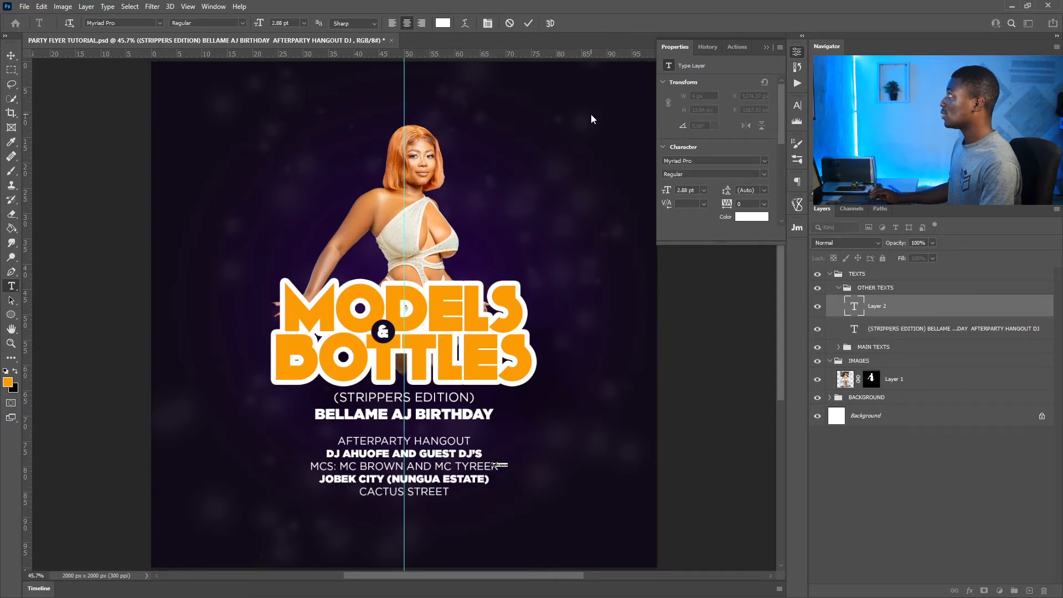
pyautogui.click(510, 23)
pyautogui.click(498, 465)
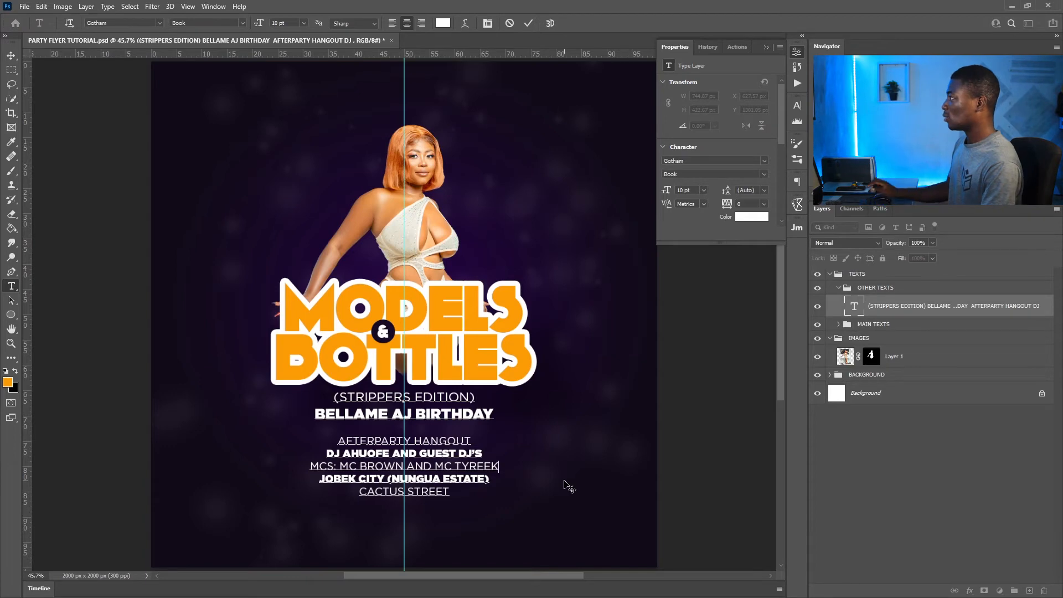
pyautogui.press('Return')
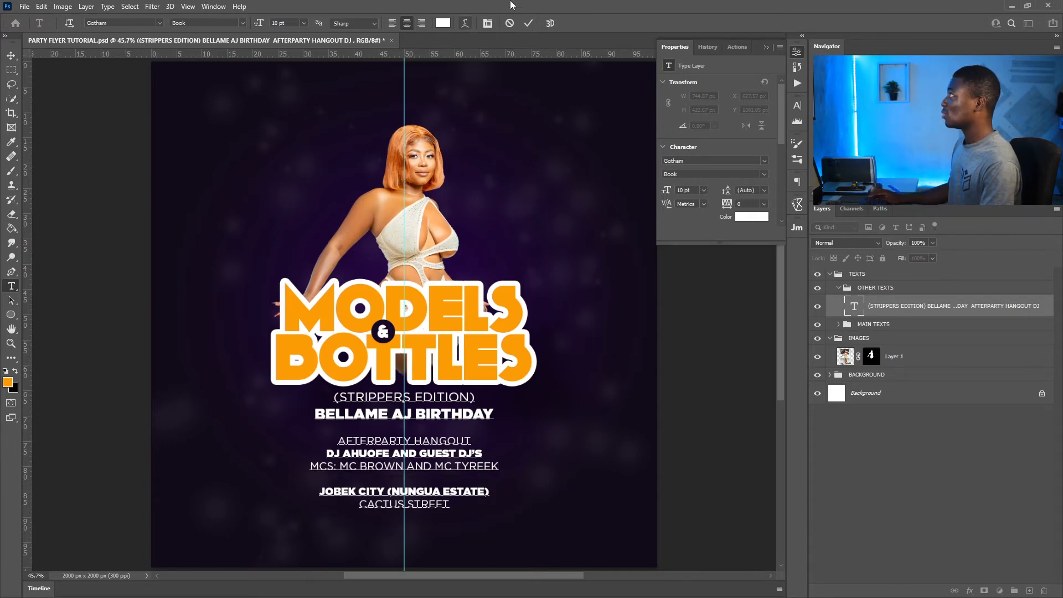
pyautogui.click(530, 24)
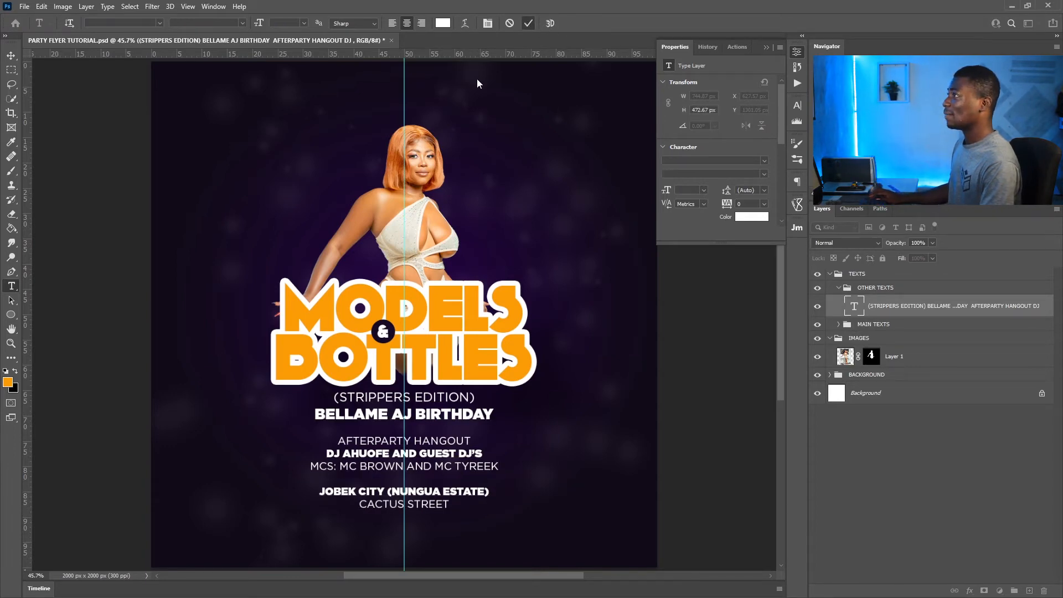
# Draw a white horizontal line about 788 px wide and 5 px thick between the MC lineup and the venue
pyautogui.click(11, 315)
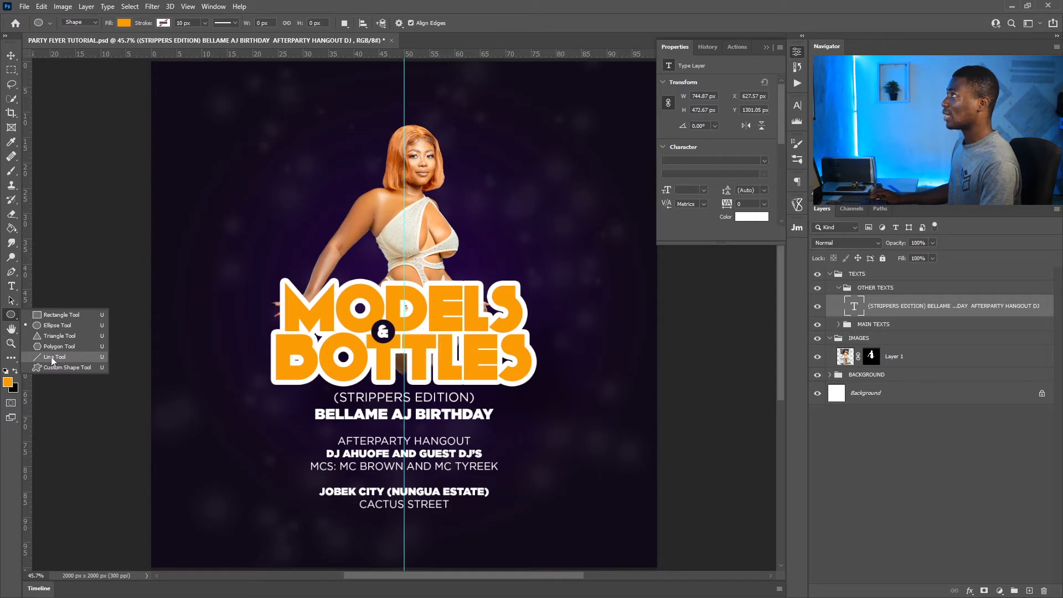
pyautogui.click(62, 357)
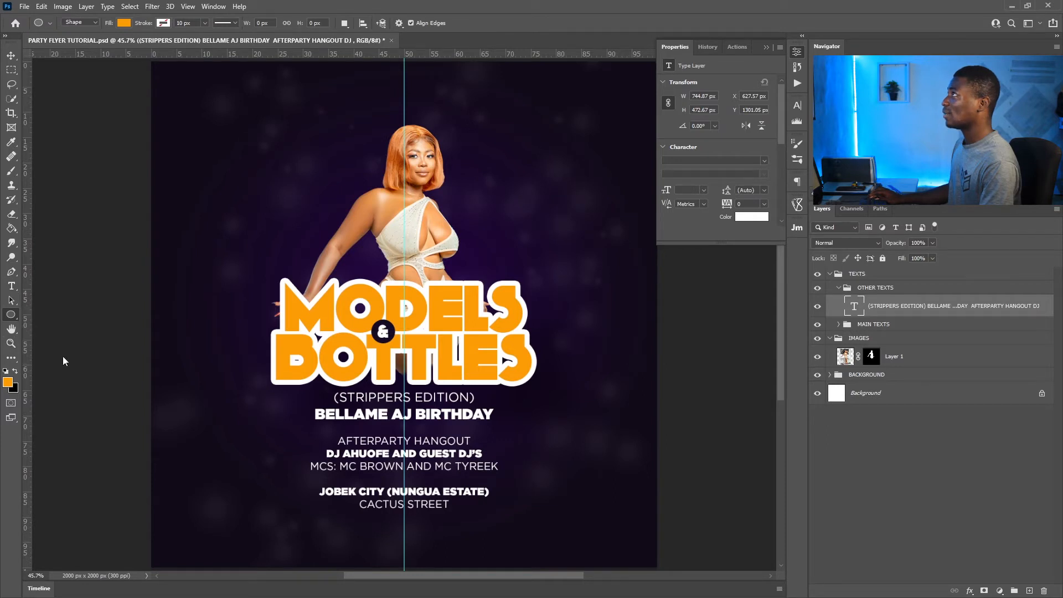
pyautogui.click(124, 23)
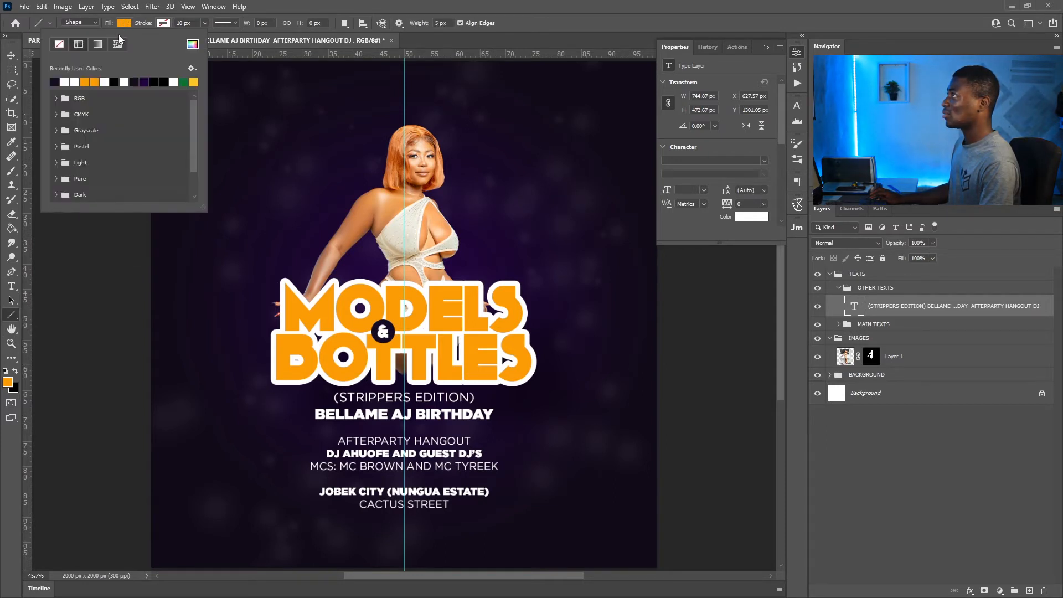
pyautogui.click(123, 24)
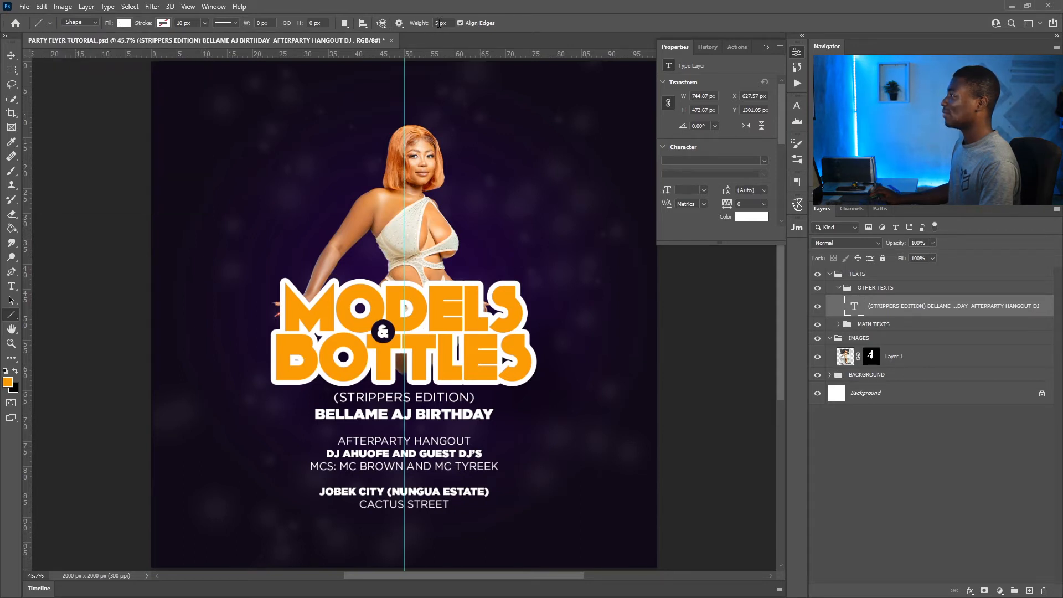
pyautogui.moveTo(297, 477); pyautogui.dragTo(533, 478)
pyautogui.moveTo(462, 477)
pyautogui.mouseDown()
pyautogui.moveTo(418, 478)
pyautogui.moveTo(549, 481)
pyautogui.moveTo(429, 478)
pyautogui.moveTo(533, 476)
pyautogui.moveTo(495, 477)
pyautogui.mouseUp()
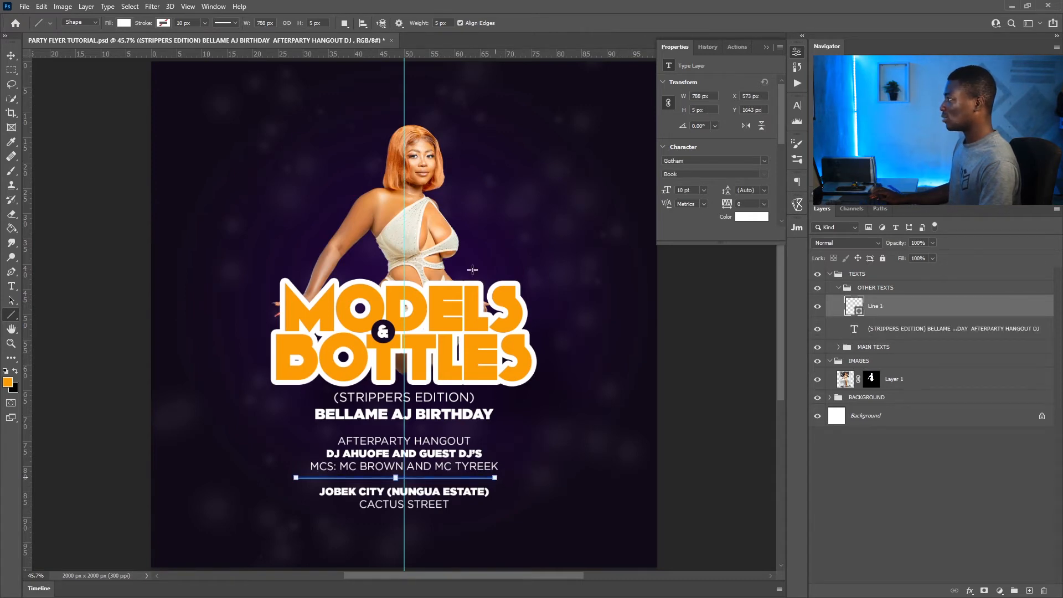
# Centre the divider line on the vertical guide, at X 606 px
pyautogui.press('b')
pyautogui.press('z')
pyautogui.moveTo(409, 512); pyautogui.dragTo(464, 494)
pyautogui.moveTo(451, 440); pyautogui.dragTo(444, 415)
pyautogui.press('v')
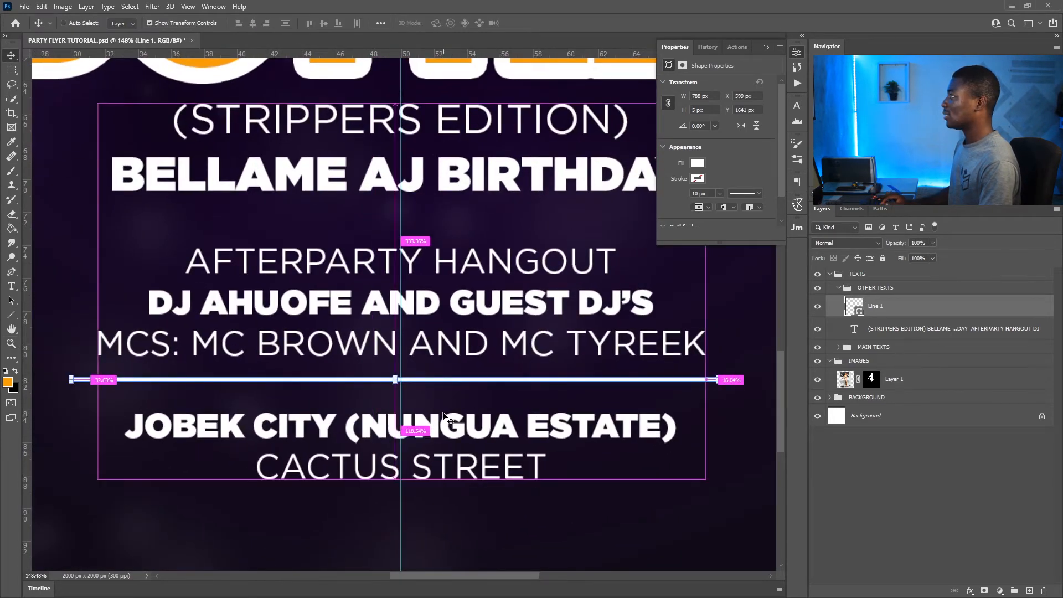
pyautogui.press('Right')
pyautogui.press('Right')
pyautogui.press('Right')
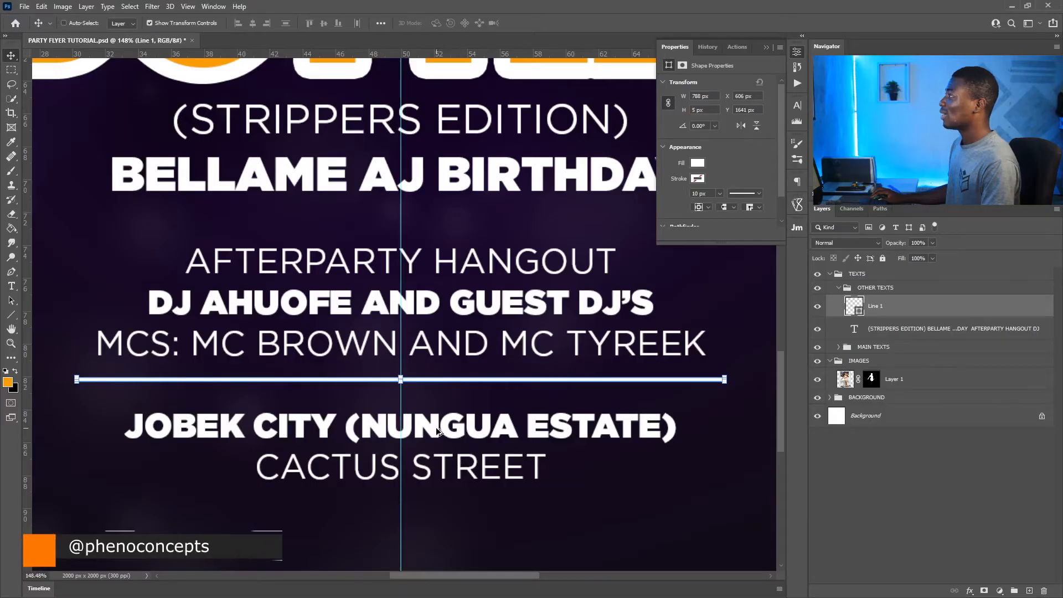
# Duplicate the divider line into the gap between the birthday line and "AFTERPARTY HANGOUT"
pyautogui.moveTo(437, 443); pyautogui.dragTo(452, 276)
pyautogui.press('z')
pyautogui.click(329, 24)
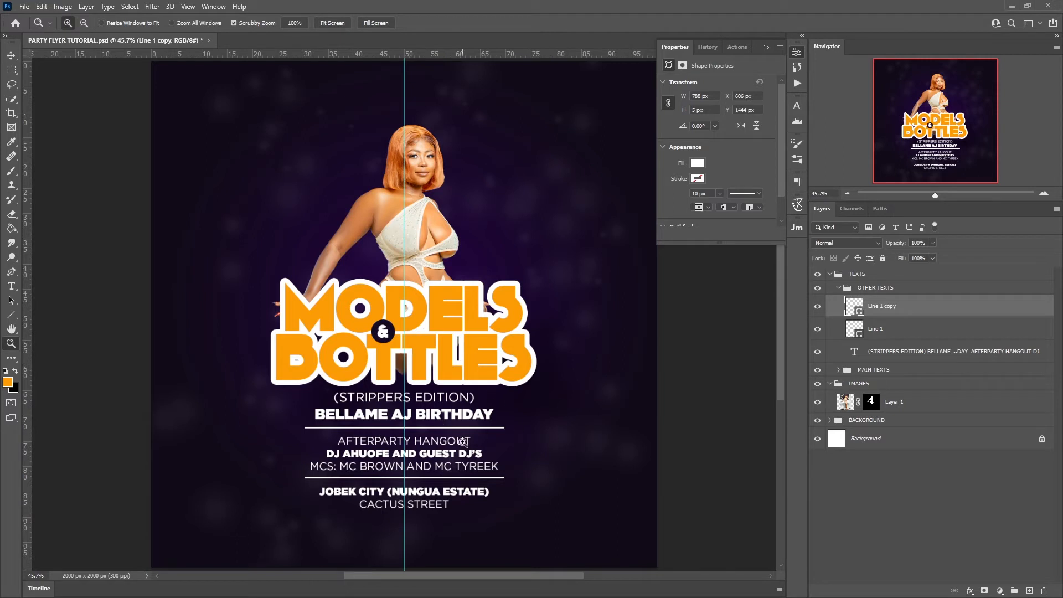
# Collapse the OTHER TEXTS group and create a layer group named SPONSORS above it
pyautogui.press('t')
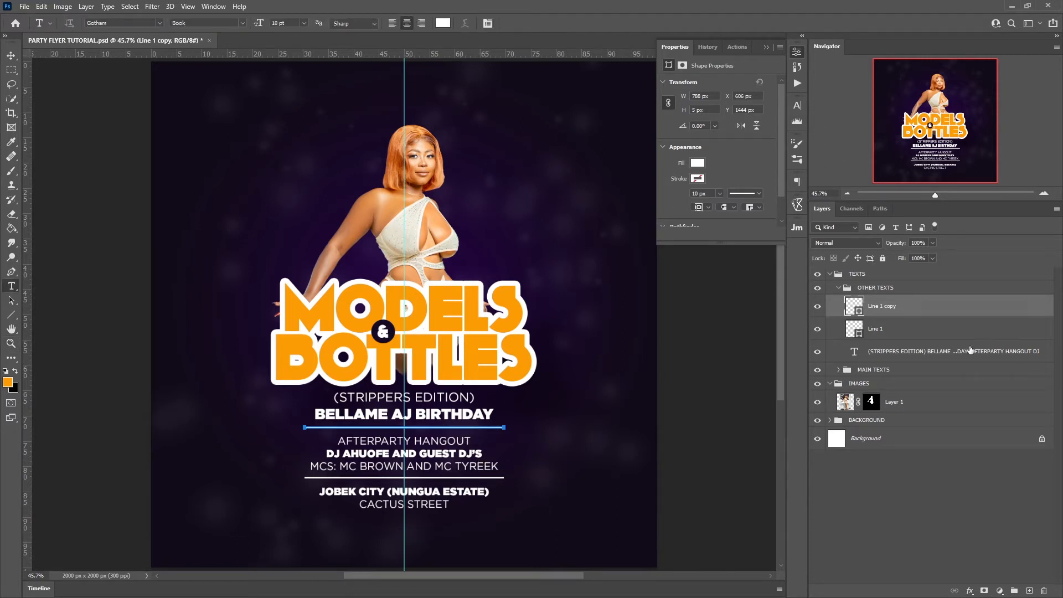
pyautogui.click(838, 288)
pyautogui.click(880, 288)
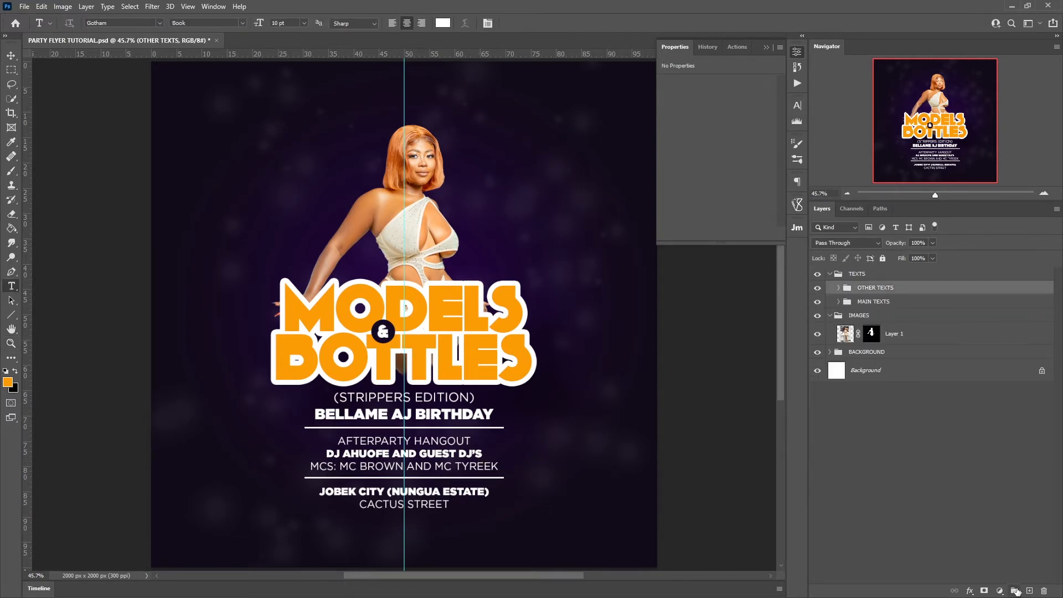
pyautogui.click(1011, 585)
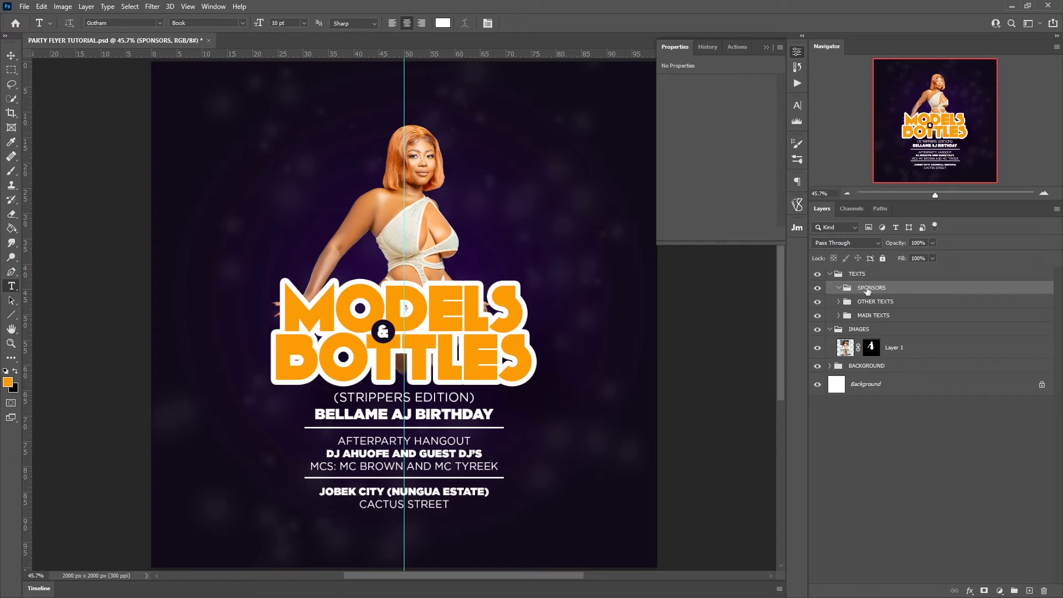
# Add the text "SPONSORS" below the street address in 10 pt Gotham Ultra
pyautogui.click(377, 534)
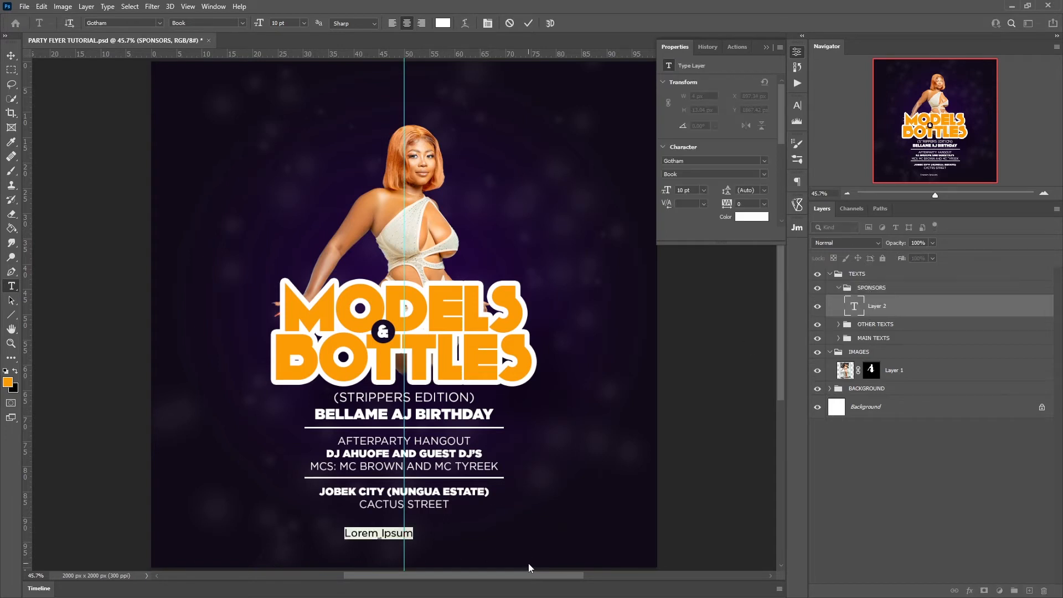
pyautogui.write('SPONS')
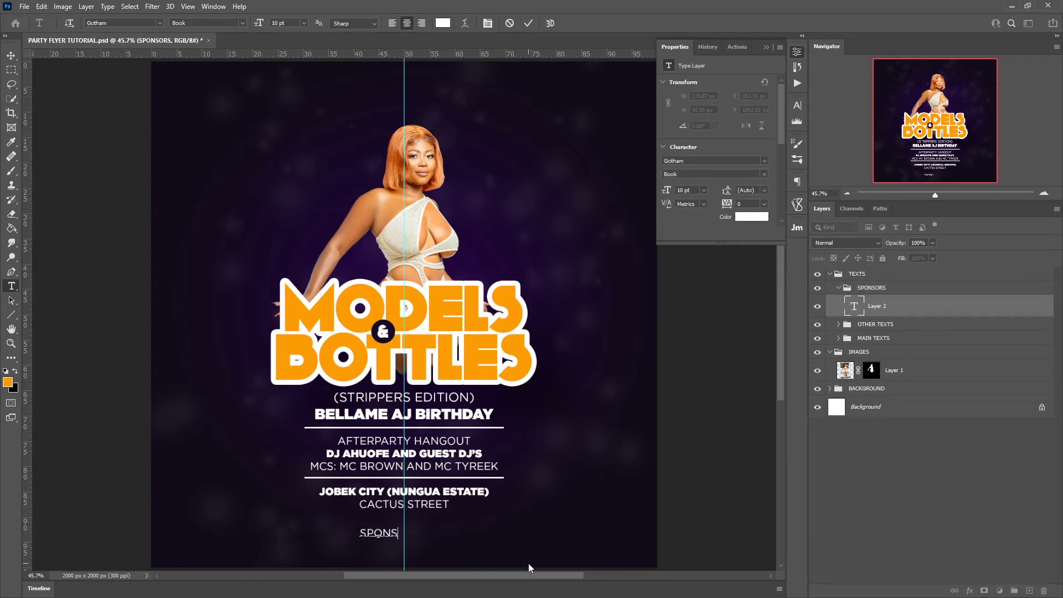
pyautogui.write('ORS')
pyautogui.hotkey('ctrl', 'a')
pyautogui.click(242, 23)
pyautogui.click(221, 72)
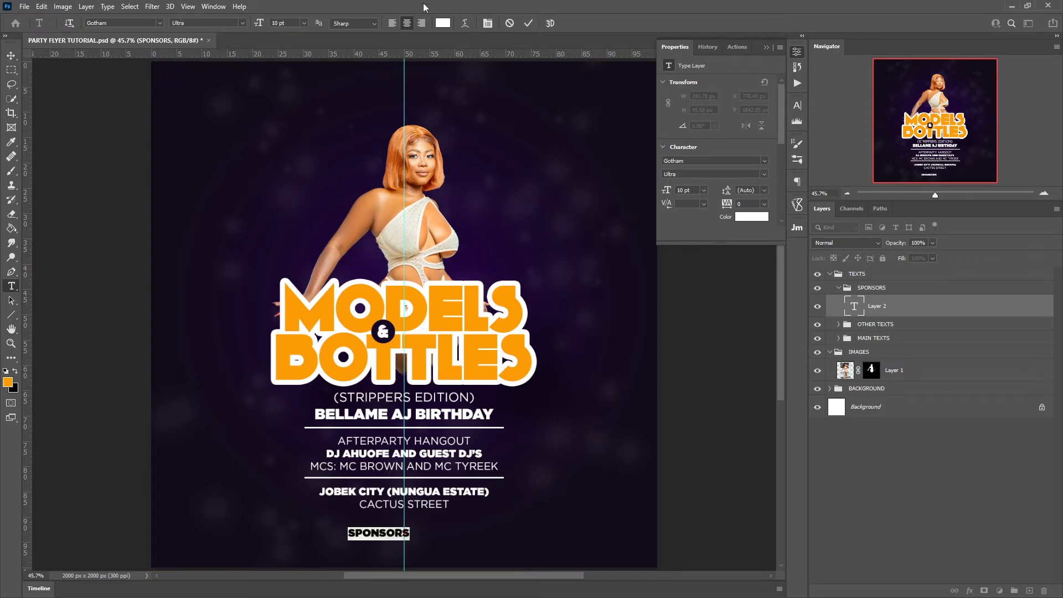
# Colour the SPONSORS text with the title's orange and centre it on the guide just below the street address
pyautogui.click(442, 22)
pyautogui.click(414, 291)
pyautogui.press('Return')
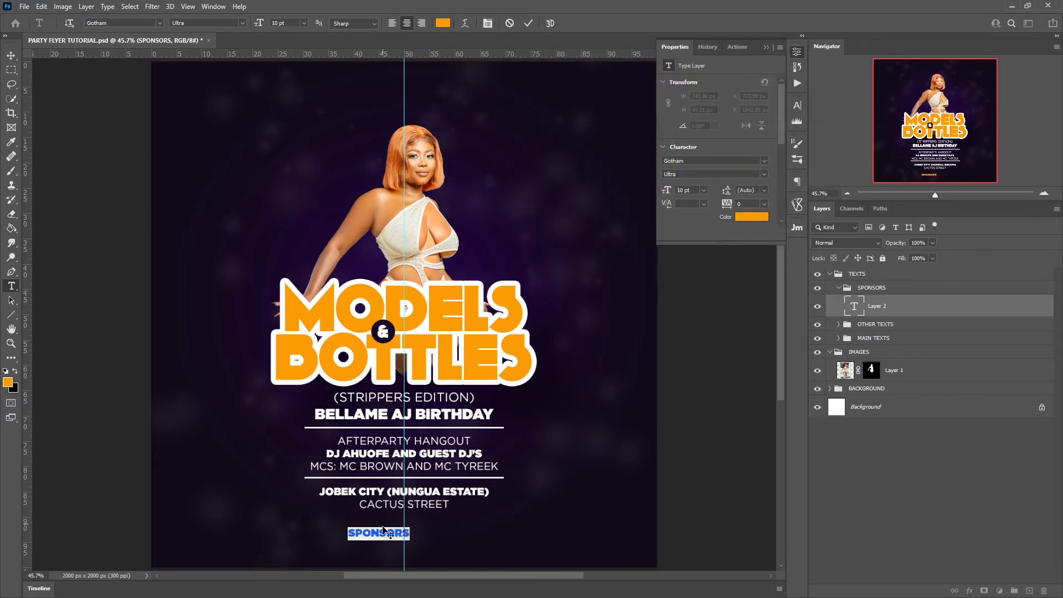
pyautogui.moveTo(396, 552); pyautogui.dragTo(423, 543)
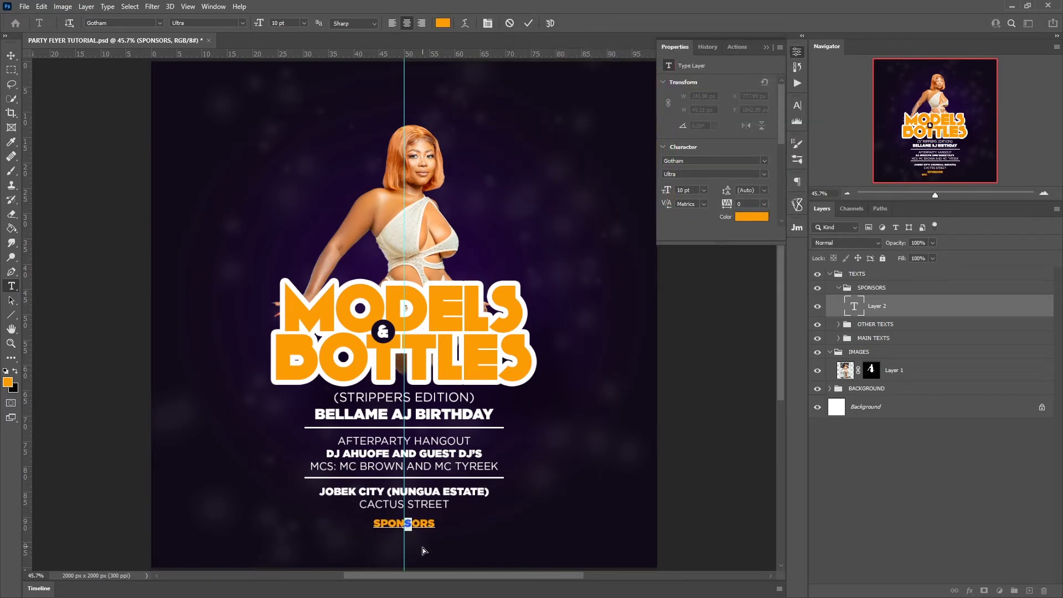
pyautogui.click(528, 23)
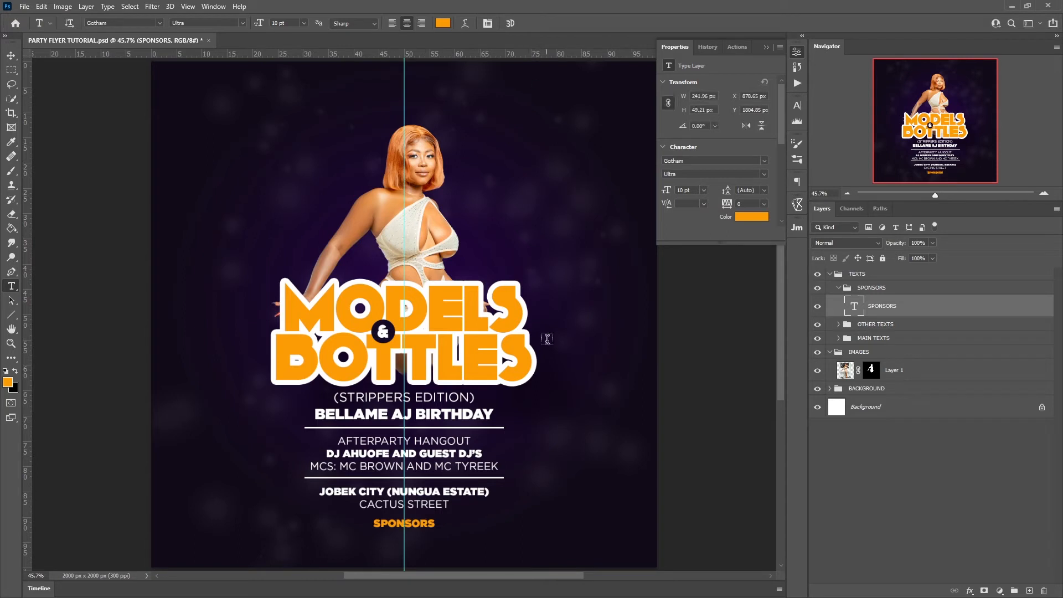
pyautogui.click(404, 487)
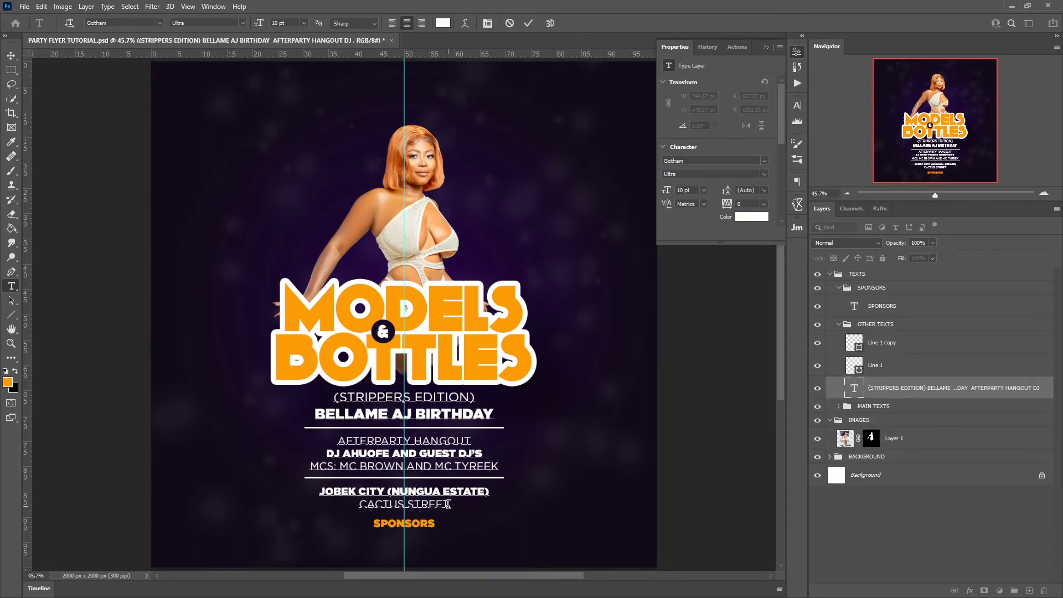
pyautogui.moveTo(448, 505); pyautogui.dragTo(342, 429)
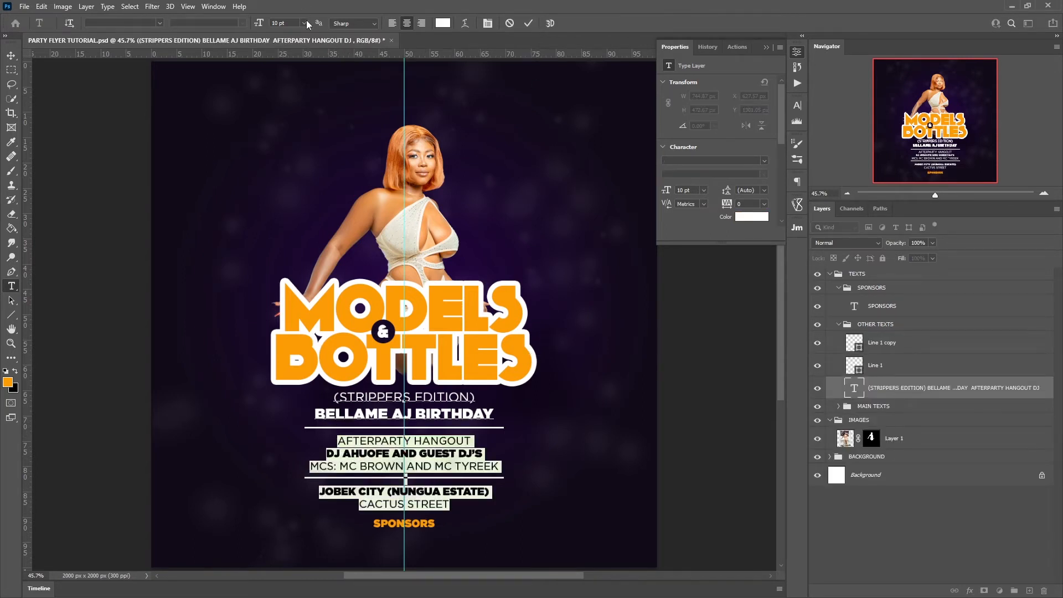
pyautogui.click(410, 482)
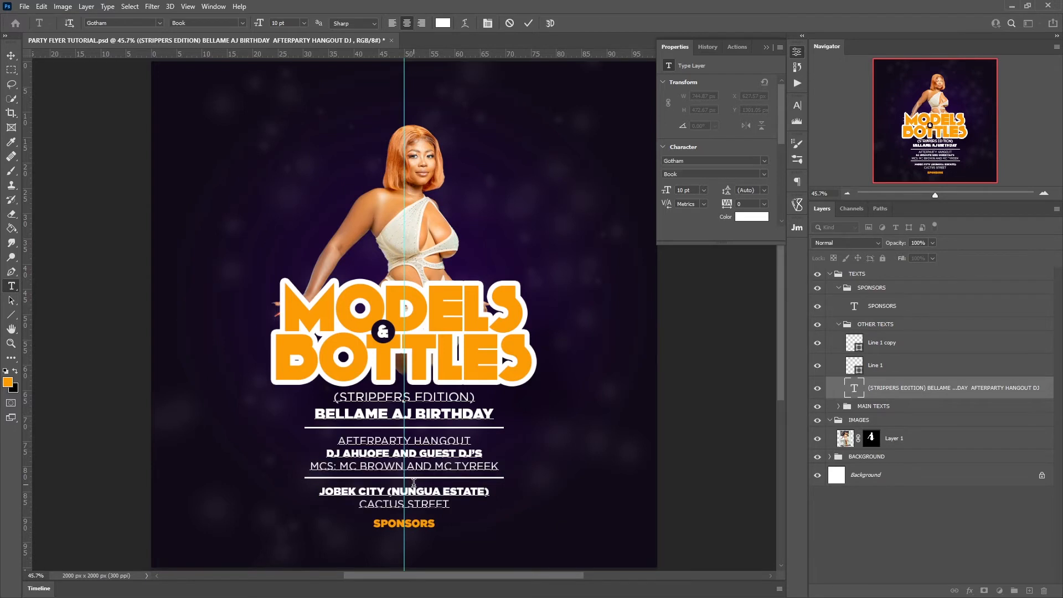
pyautogui.click(516, 24)
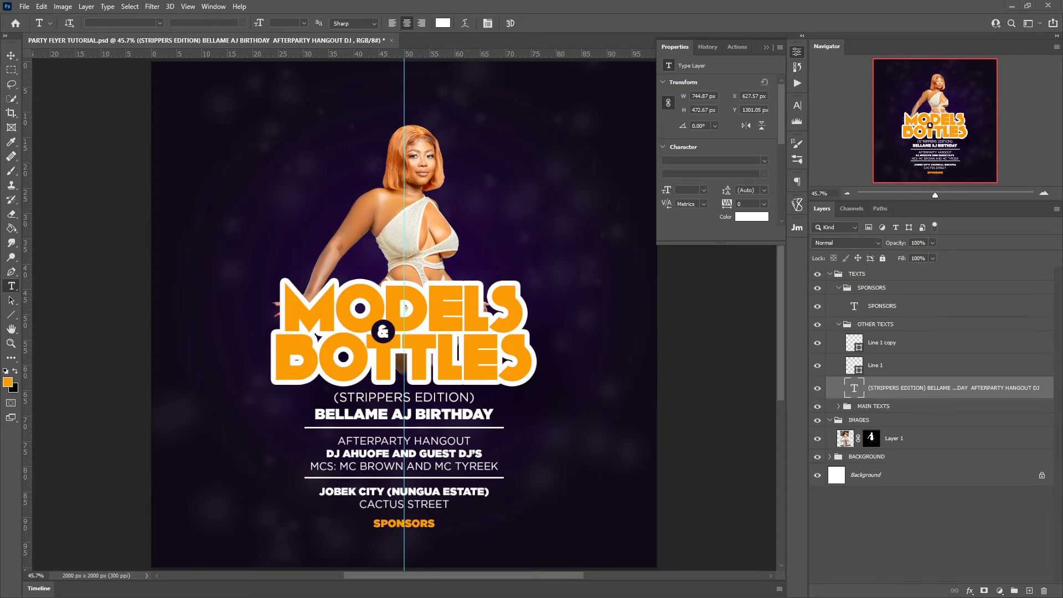
# Place the six WhatsApp Image logo files from the Desktop folder into the flyer as full-size smart objects
pyautogui.hotkey('alt', 'Tab')
pyautogui.click(710, 259)
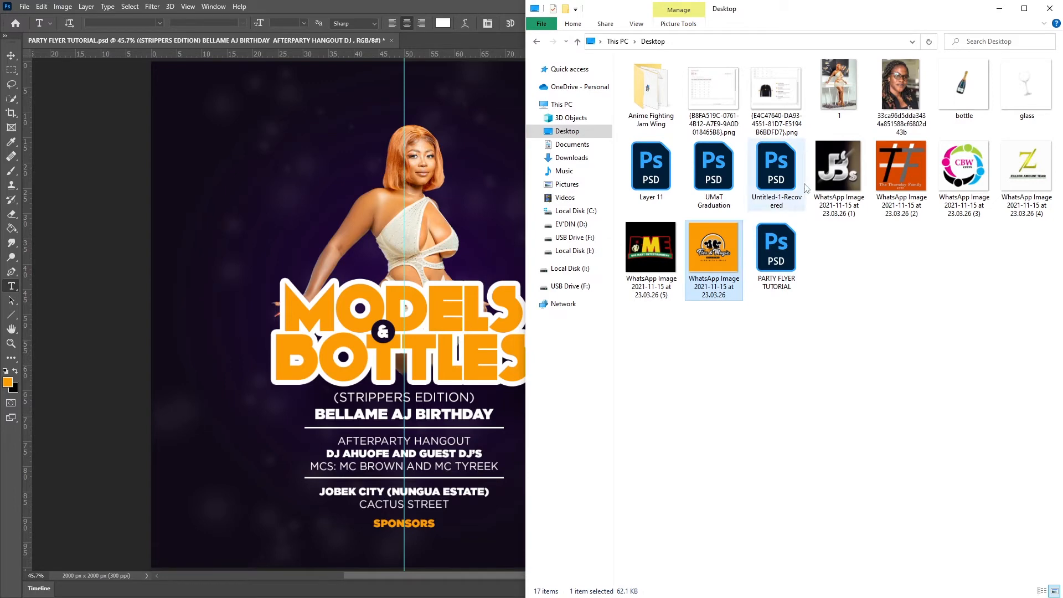
pyautogui.keyDown('shift'); pyautogui.click(828, 170); pyautogui.keyUp('shift')
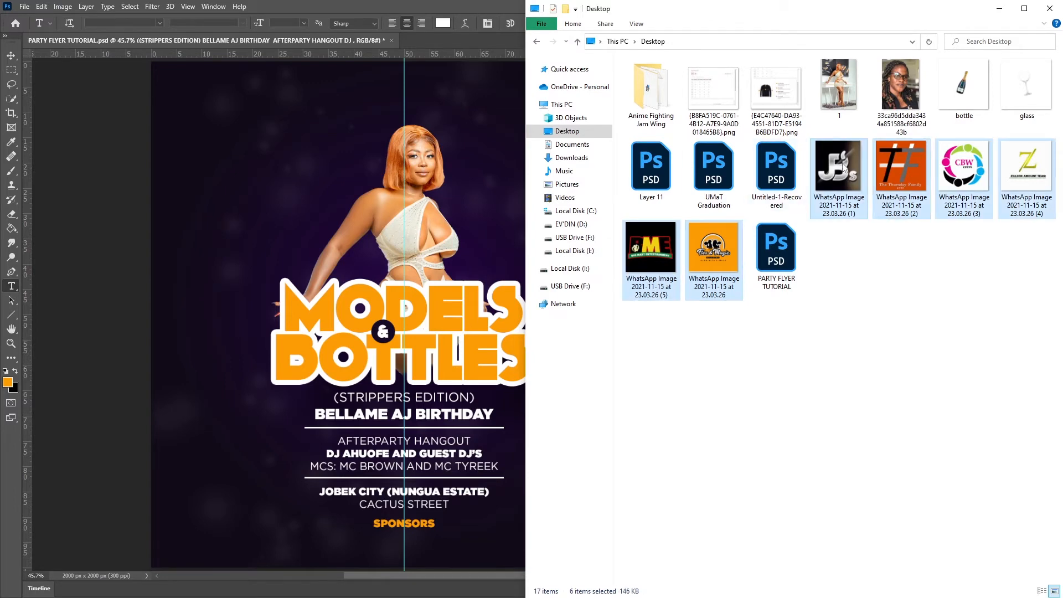
pyautogui.moveTo(298, 254); pyautogui.dragTo(299, 255)
pyautogui.click(551, 22)
pyautogui.click(550, 22)
pyautogui.click(550, 22)
pyautogui.click(551, 22)
pyautogui.click(551, 22)
pyautogui.click(550, 22)
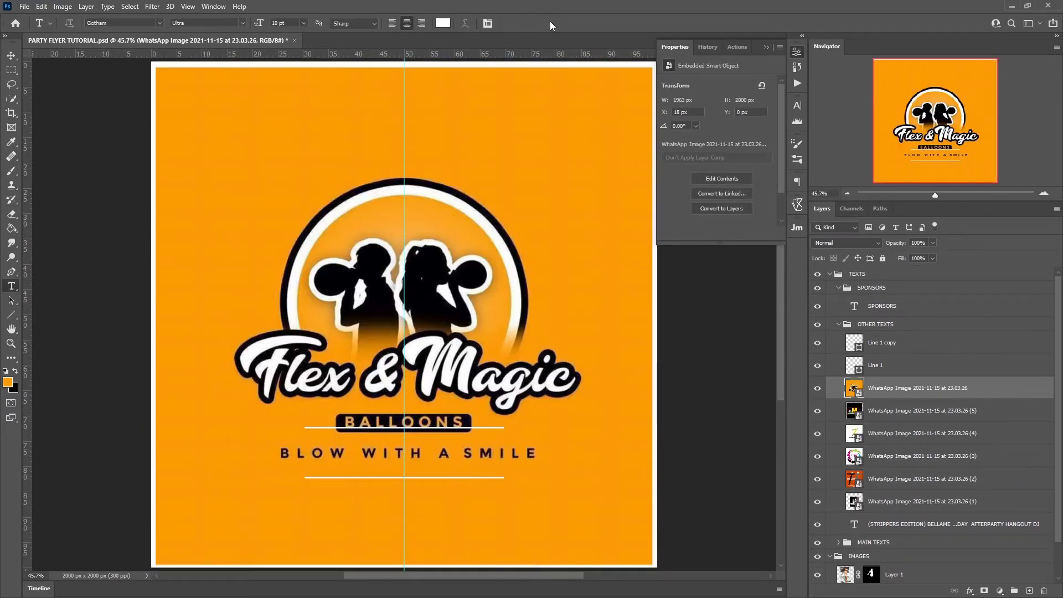
# Hide the six placed logo layers and move them into the SPONSORS group above its text layer
pyautogui.keyDown('shift'); pyautogui.click(899, 501); pyautogui.keyUp('shift')
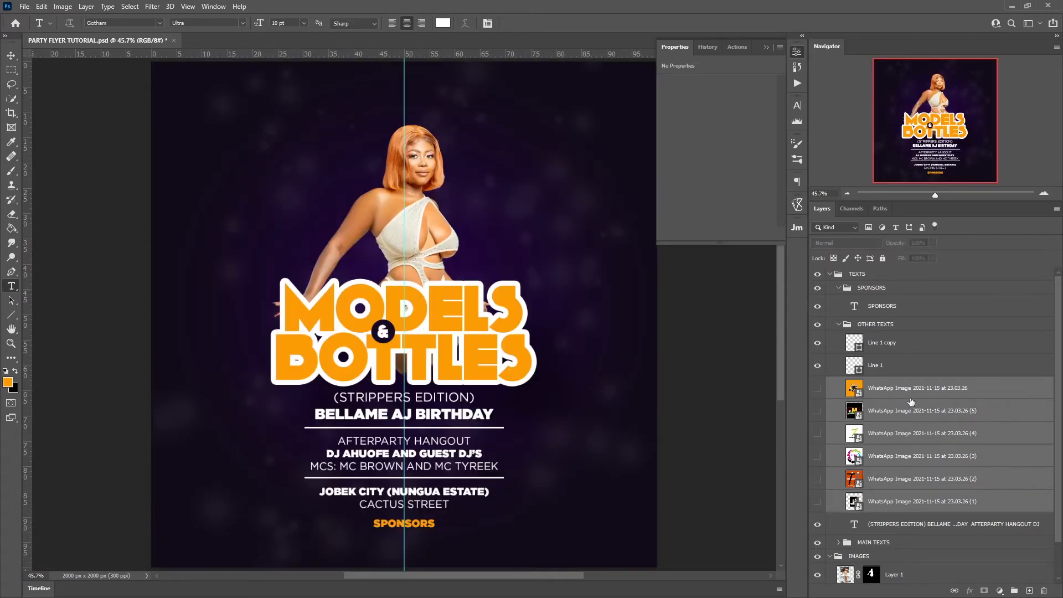
pyautogui.moveTo(911, 401); pyautogui.dragTo(899, 299)
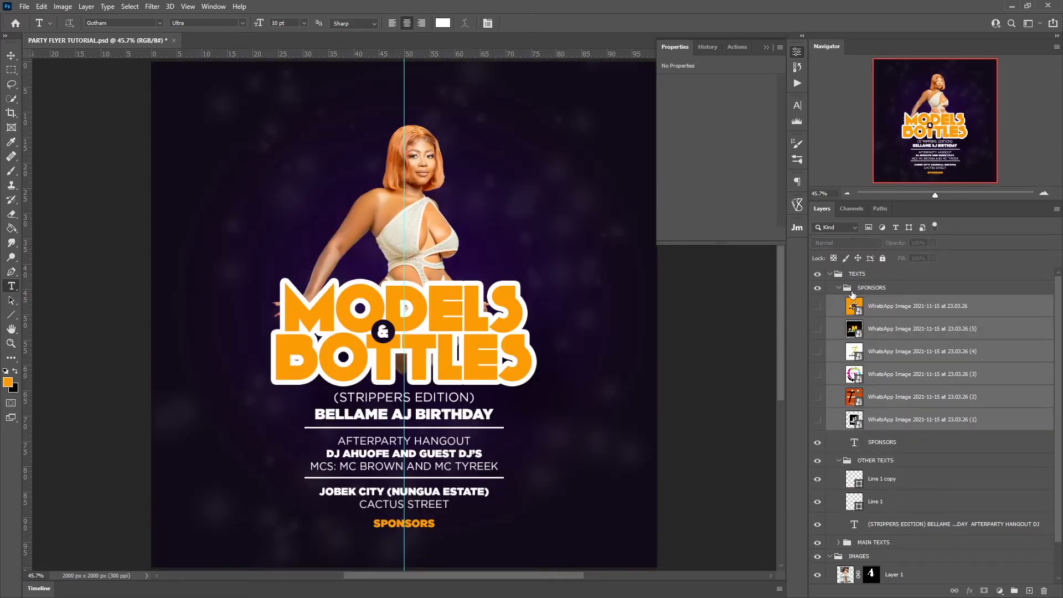
# Draw a white square of about 166 px and move it onto the guide at the flyer's lower edge, under SPONSORS
pyautogui.click(55, 316)
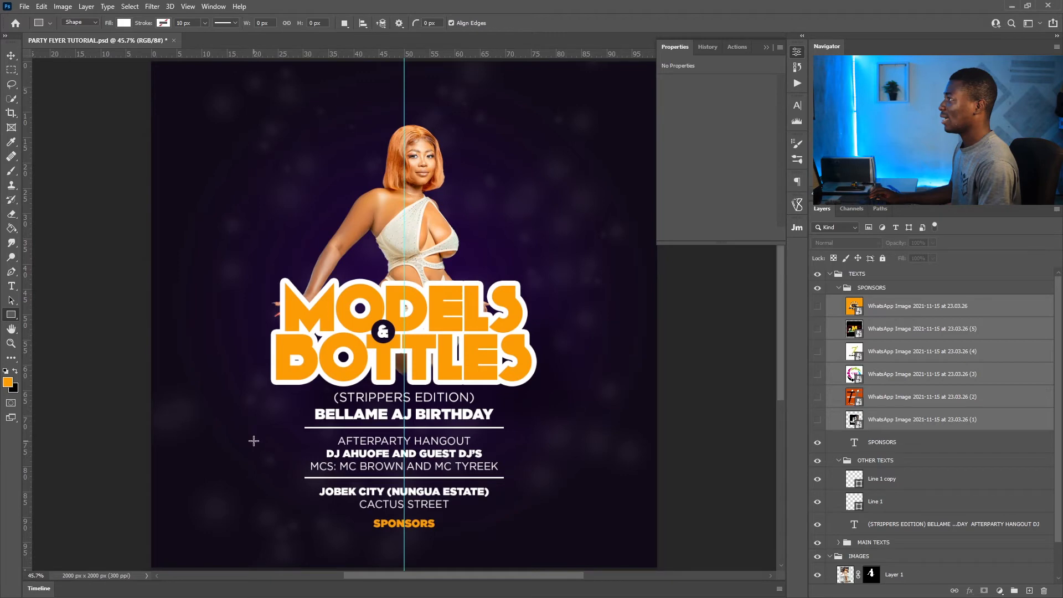
pyautogui.moveTo(213, 430); pyautogui.dragTo(251, 455)
pyautogui.rightClick(11, 315)
pyautogui.click(12, 56)
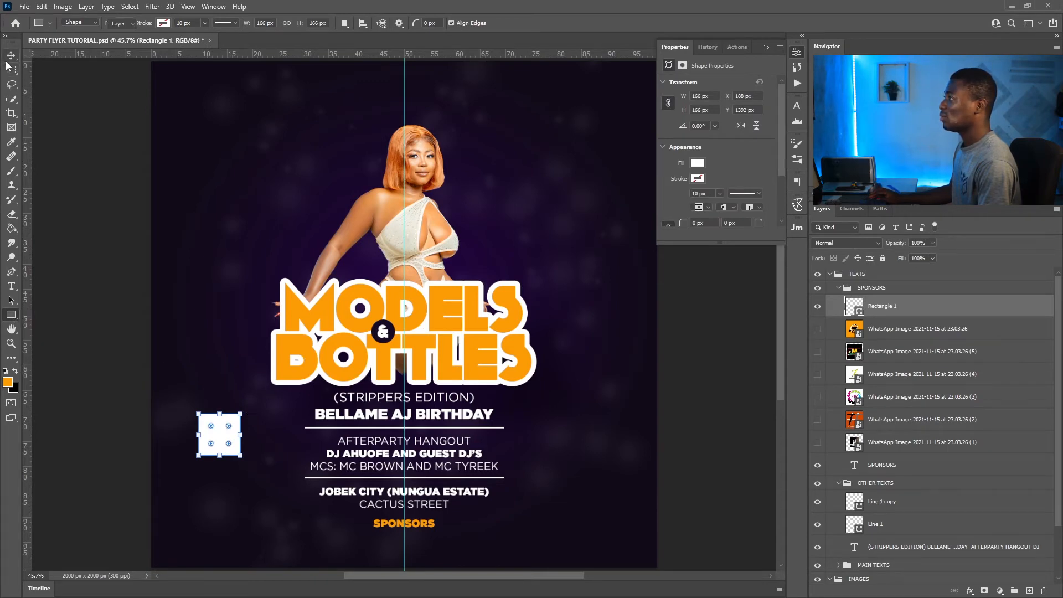
pyautogui.moveTo(216, 435); pyautogui.dragTo(405, 547)
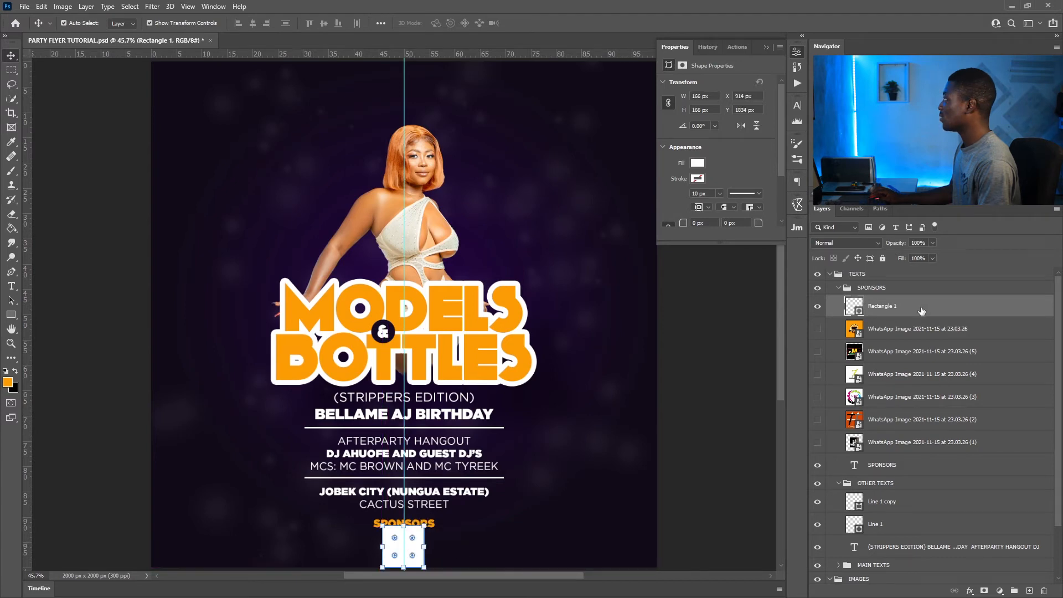
pyautogui.click(914, 331)
pyautogui.click(910, 352)
pyautogui.click(911, 373)
pyautogui.click(911, 397)
pyautogui.click(913, 419)
pyautogui.click(914, 441)
# Scale the white square to about 136 px and centre it on the guide just below the SPONSORS text
pyautogui.press('z')
pyautogui.moveTo(407, 545); pyautogui.dragTo(455, 520)
pyautogui.moveTo(455, 392); pyautogui.dragTo(459, 283)
pyautogui.moveTo(405, 454); pyautogui.dragTo(426, 439)
pyautogui.press('v')
pyautogui.click(422, 415)
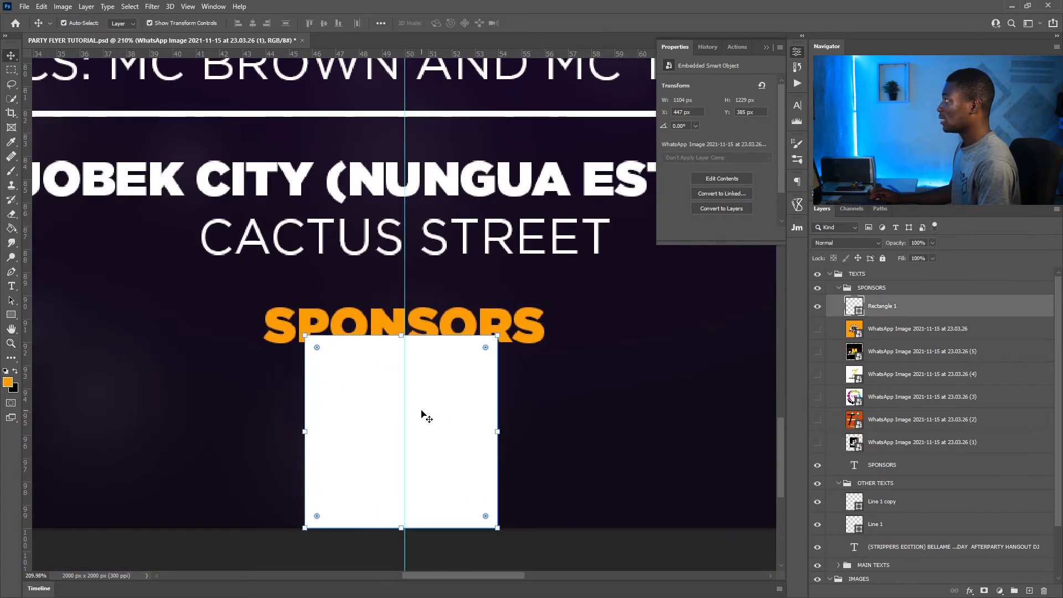
pyautogui.moveTo(399, 337); pyautogui.dragTo(400, 390)
pyautogui.moveTo(434, 421); pyautogui.dragTo(435, 382)
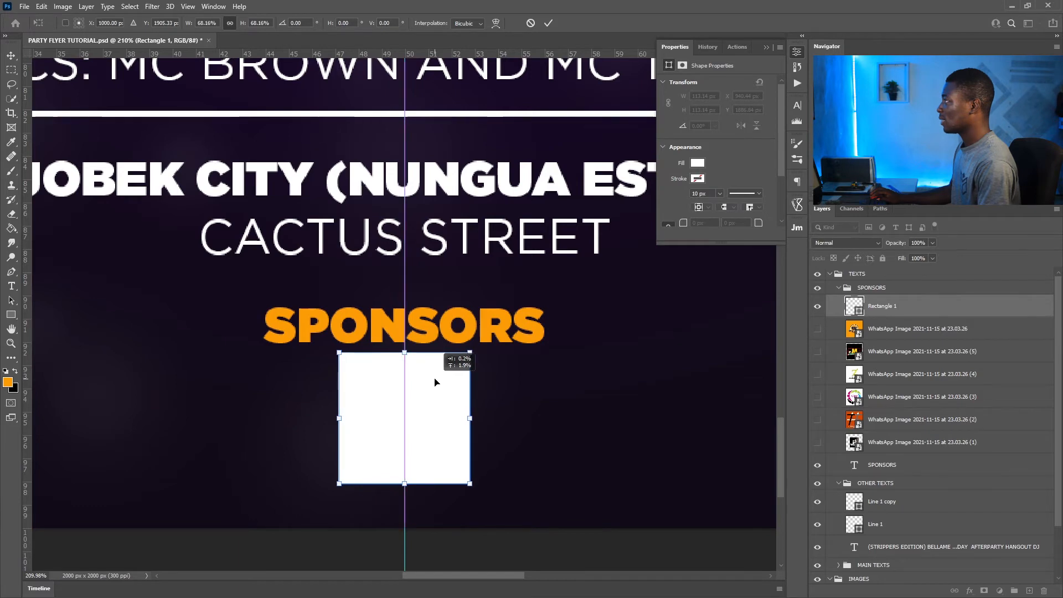
pyautogui.moveTo(405, 484); pyautogui.dragTo(404, 510)
pyautogui.press('Return')
# Shift the white square left of the guide and duplicate it into a row of six evenly spaced squares
pyautogui.press('z')
pyautogui.moveTo(459, 449); pyautogui.dragTo(434, 446)
pyautogui.press('space')
pyautogui.moveTo(554, 402); pyautogui.dragTo(544, 347)
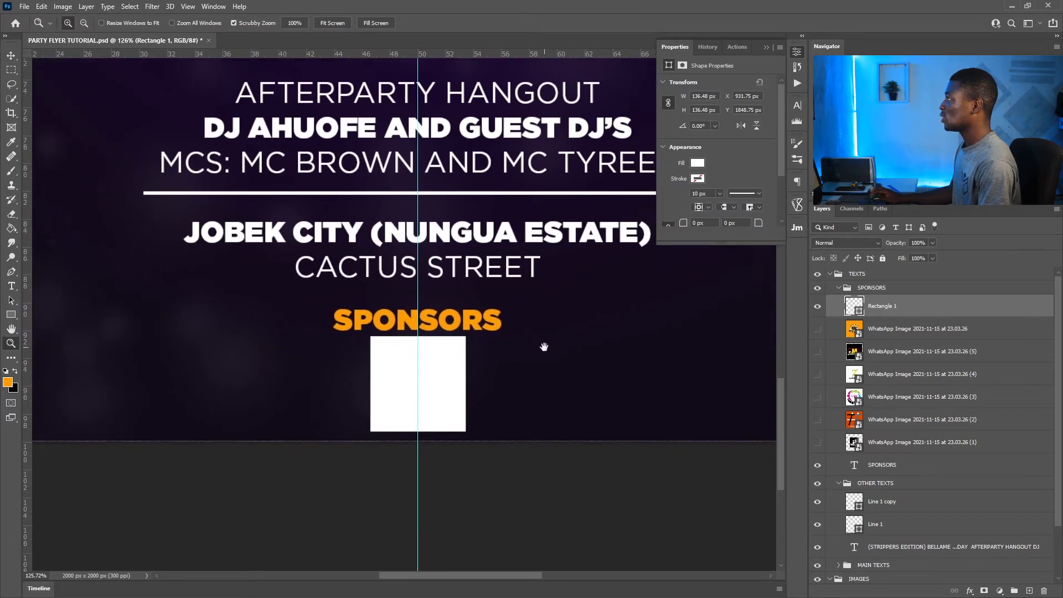
pyautogui.press('v')
pyautogui.moveTo(435, 369); pyautogui.dragTo(262, 360)
pyautogui.keyDown('alt'); pyautogui.moveTo(262, 360); pyautogui.dragTo(156, 360); pyautogui.keyUp('alt')
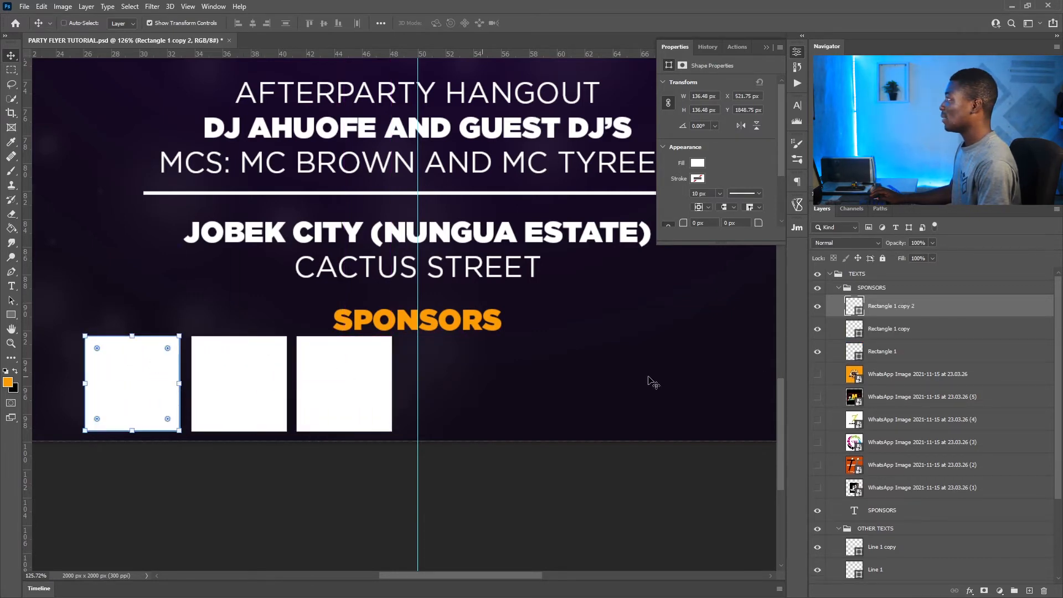
pyautogui.keyDown('shift'); pyautogui.click(888, 351); pyautogui.keyUp('shift')
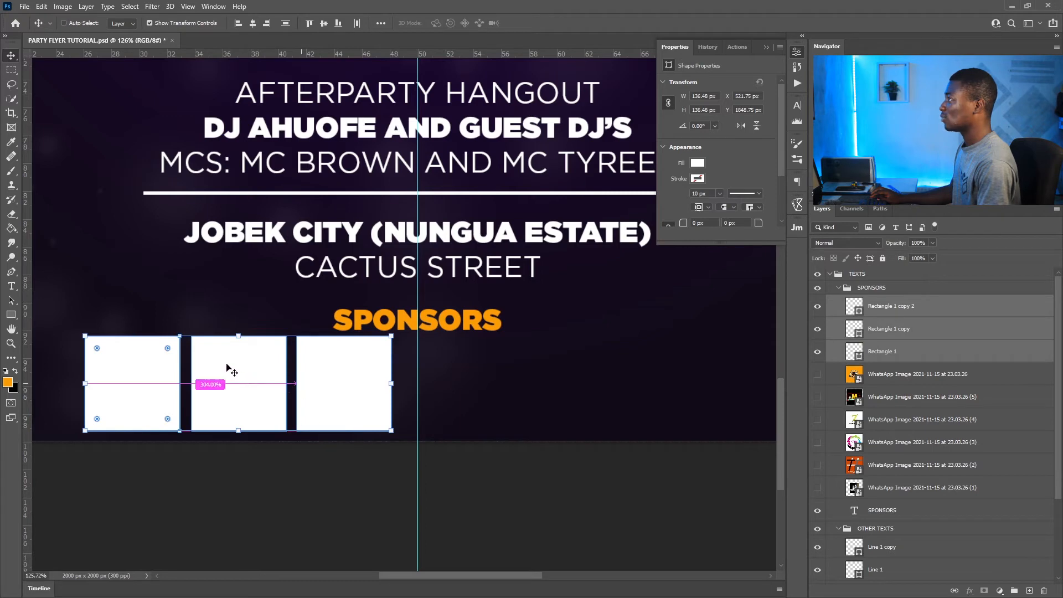
pyautogui.keyDown('alt'); pyautogui.moveTo(202, 361); pyautogui.dragTo(538, 359); pyautogui.keyUp('alt')
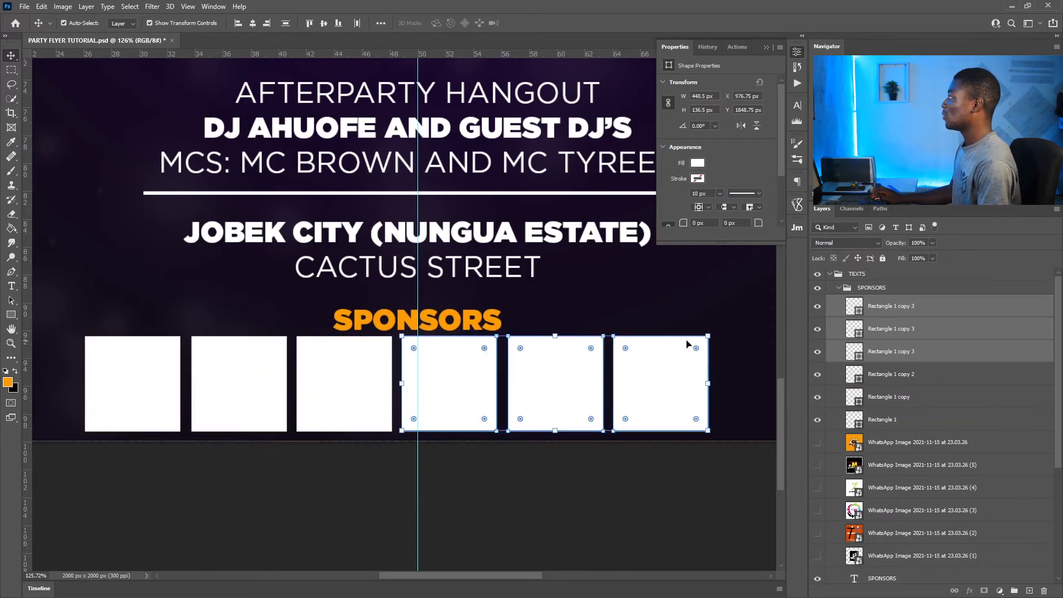
# Select all six white squares and centre the row on the guide beneath the SPONSORS text
pyautogui.click(900, 421)
pyautogui.keyDown('shift'); pyautogui.click(905, 310); pyautogui.keyUp('shift')
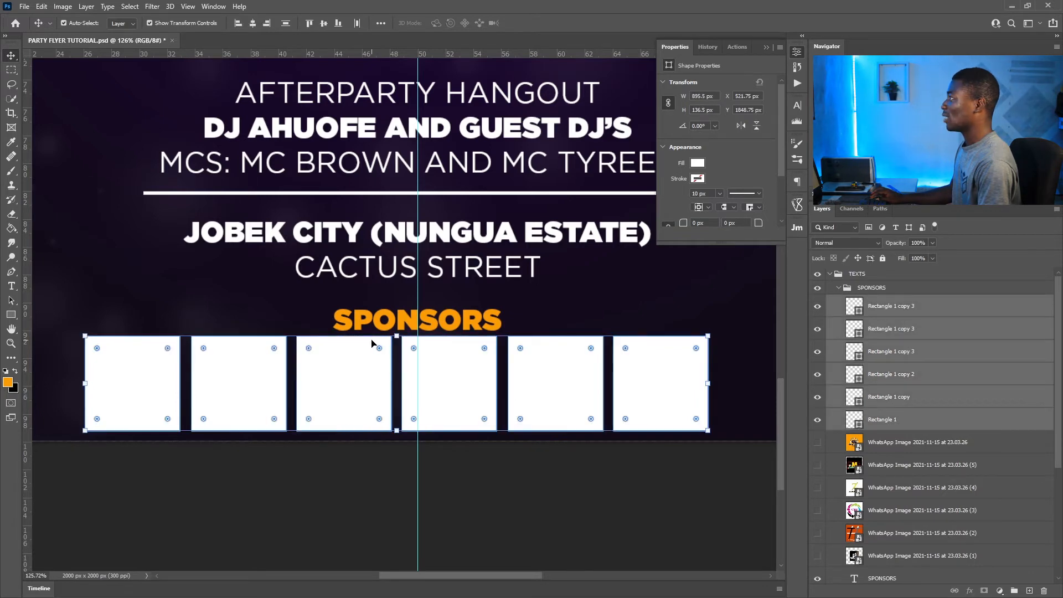
pyautogui.hotkey('ctrl', 't')
pyautogui.moveTo(441, 370); pyautogui.dragTo(455, 371)
pyautogui.press('Return')
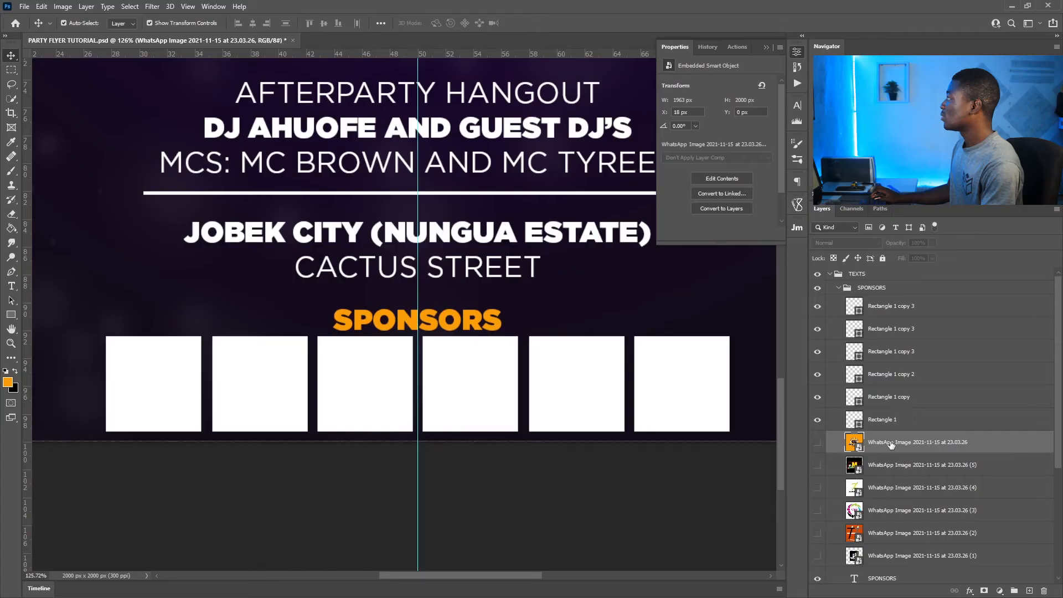
# Reorder the six logo layers so that each one sits directly above its own white square layer
pyautogui.moveTo(899, 443); pyautogui.dragTo(888, 298)
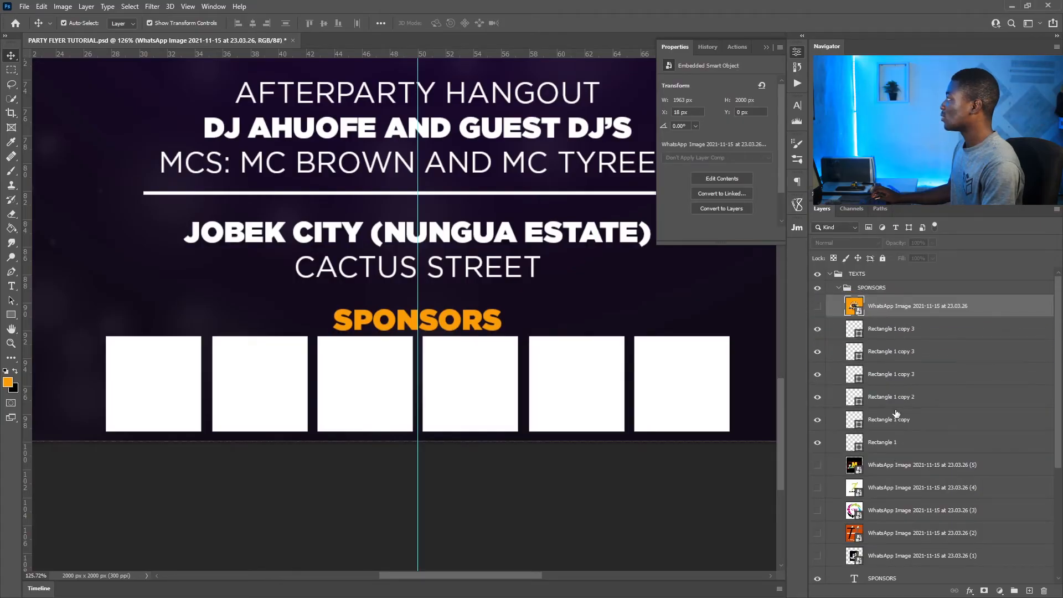
pyautogui.moveTo(894, 474); pyautogui.dragTo(889, 351)
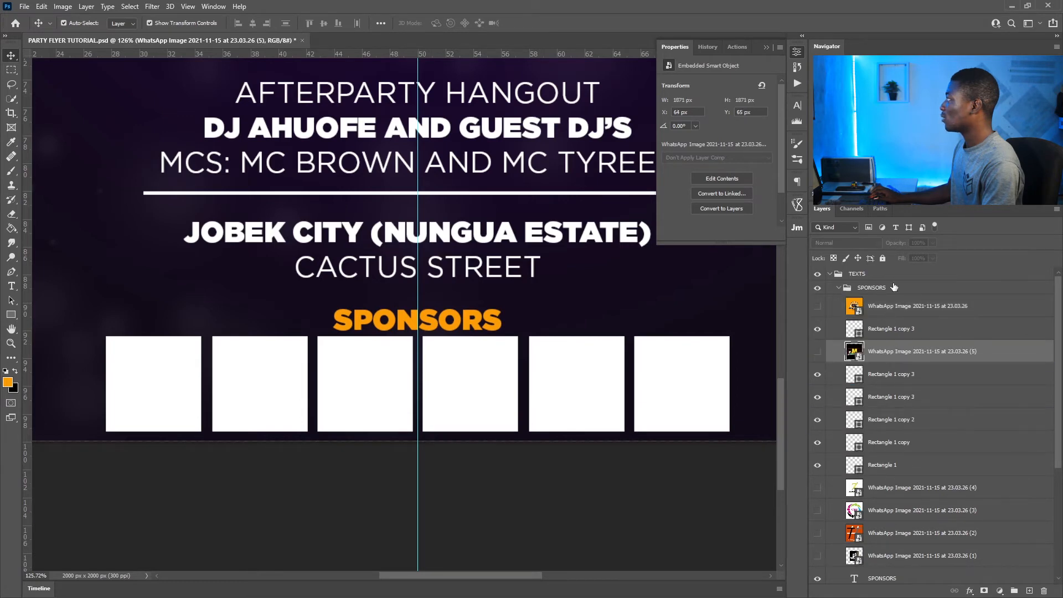
pyautogui.click(893, 311)
pyautogui.click(889, 332)
pyautogui.click(891, 352)
pyautogui.click(891, 374)
pyautogui.moveTo(891, 490); pyautogui.dragTo(894, 431)
pyautogui.moveTo(894, 490); pyautogui.dragTo(895, 479)
pyautogui.moveTo(895, 557); pyautogui.dragTo(895, 523)
pyautogui.scroll(-3, 896, 501)
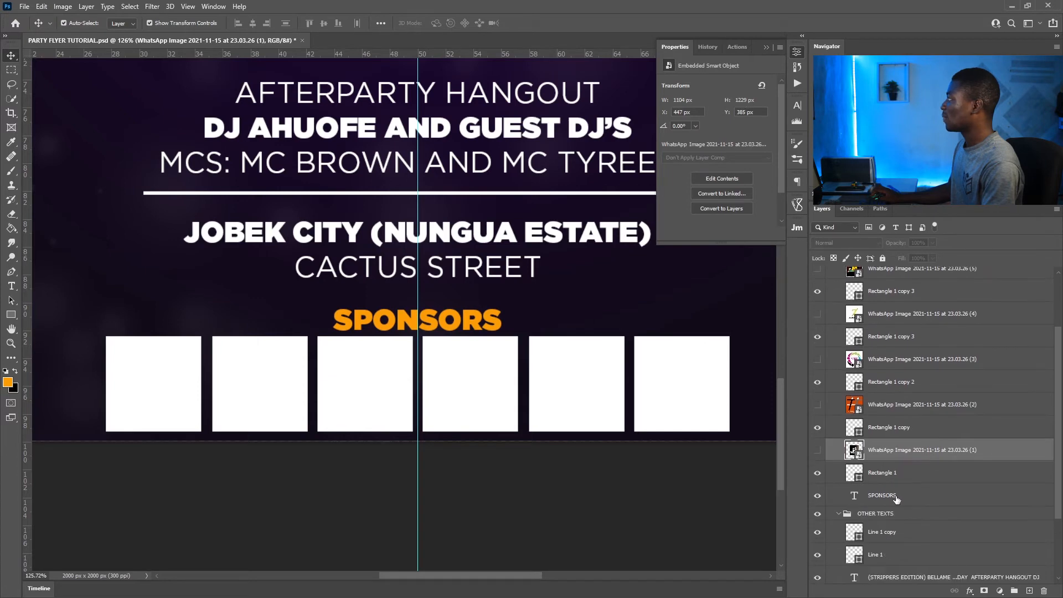
# Show the logo layers numbered (1) to (5) and clip logo (1) to the Rectangle 1 square
pyautogui.moveTo(821, 454); pyautogui.dragTo(819, 281)
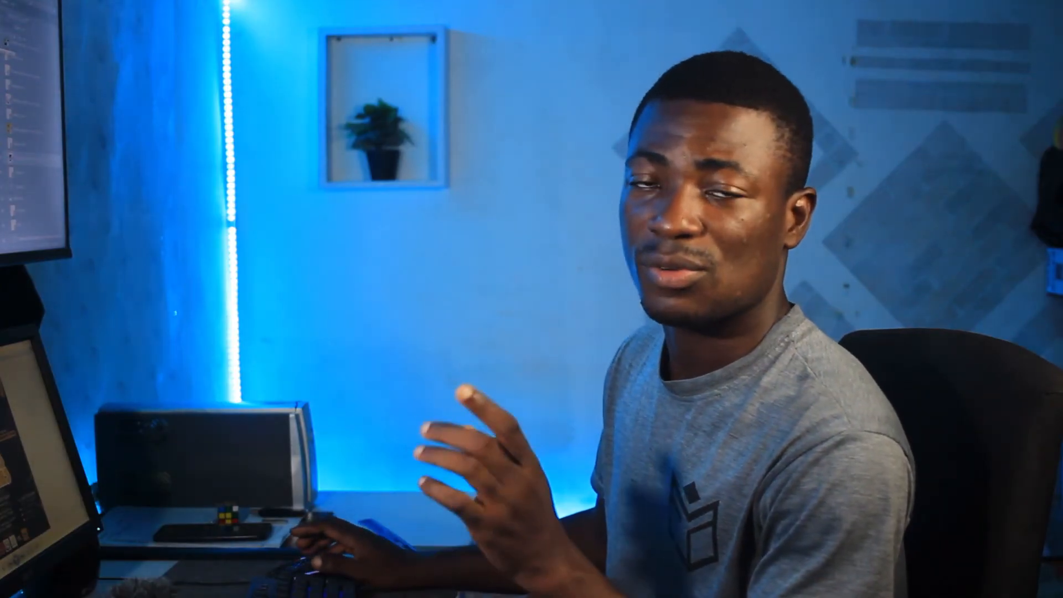
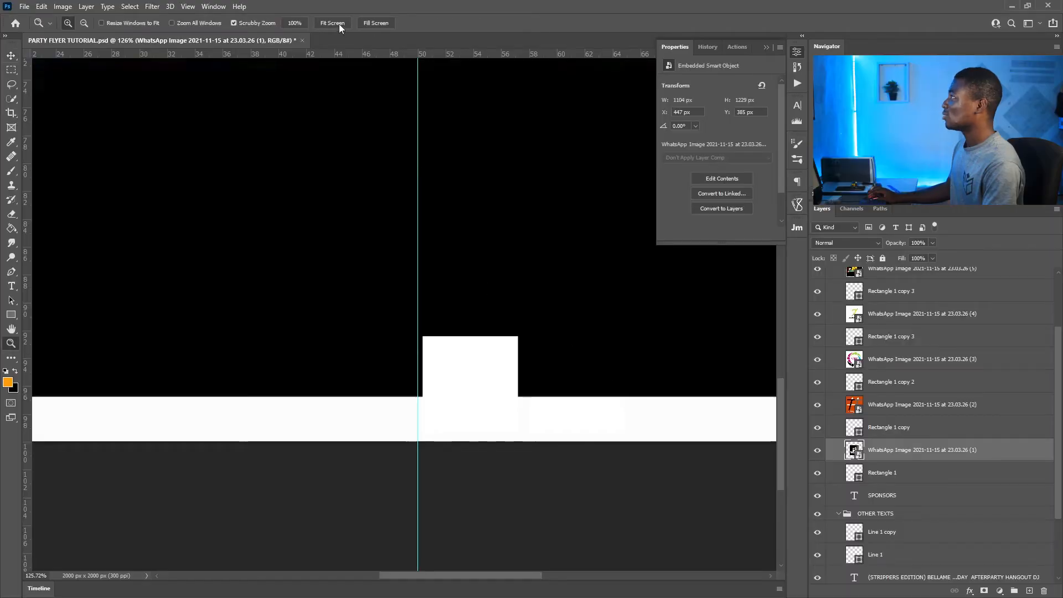
pyautogui.click(339, 24)
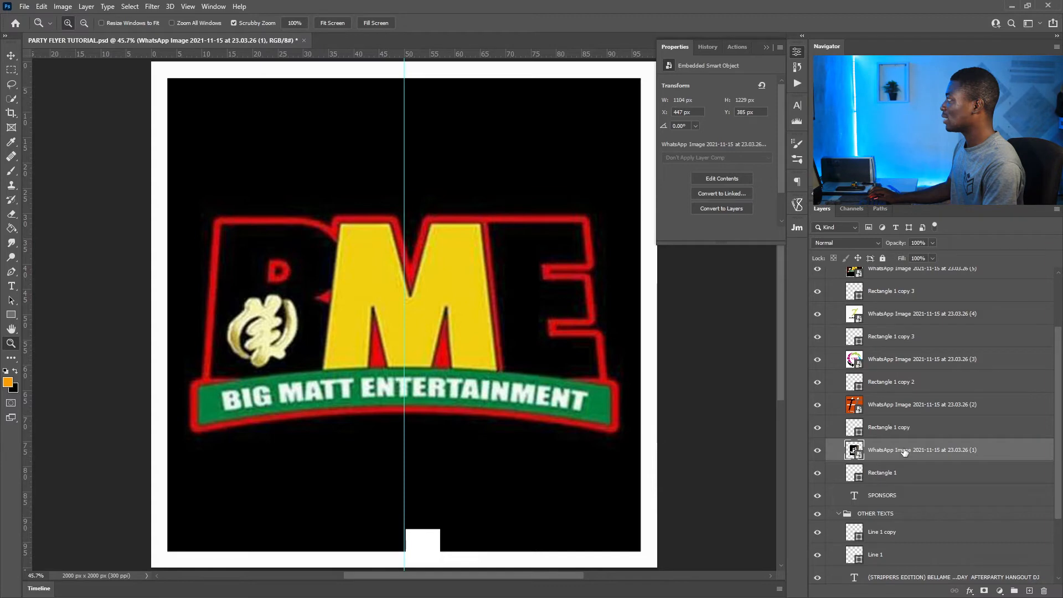
pyautogui.moveTo(902, 477); pyautogui.dragTo(905, 459)
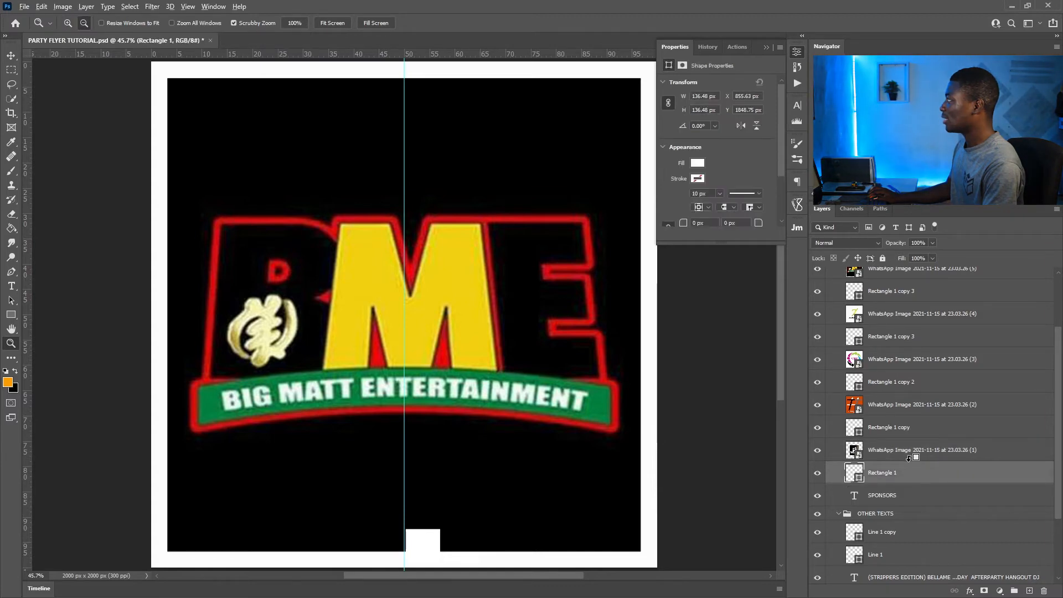
pyautogui.keyDown('alt'); pyautogui.click(909, 457); pyautogui.keyUp('alt')
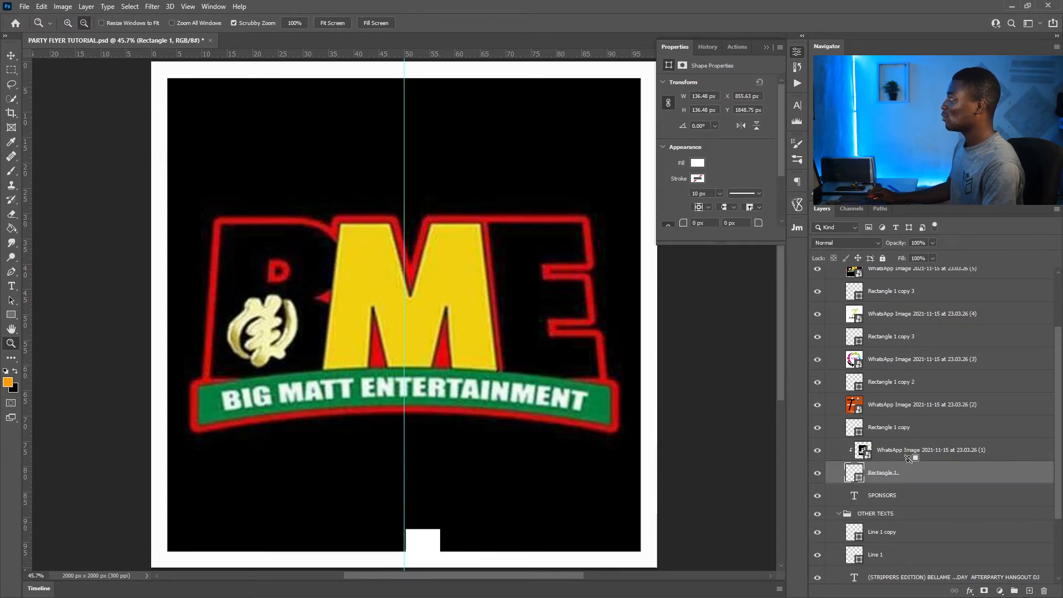
pyautogui.click(908, 455)
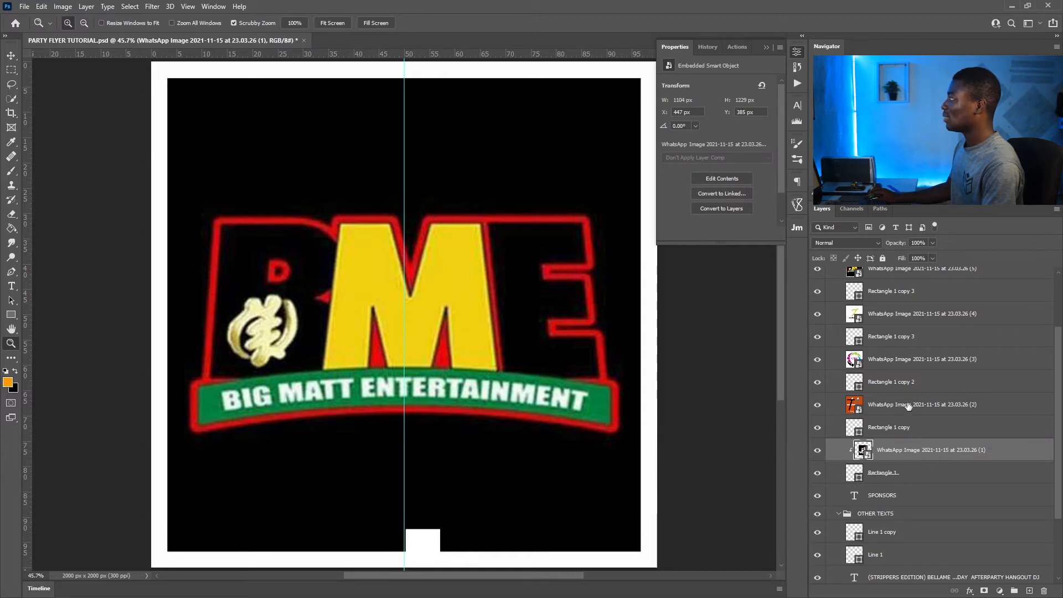
# Create clipping masks for logo layers (2), (3) and (4) on the squares directly beneath them
pyautogui.rightClick(908, 406)
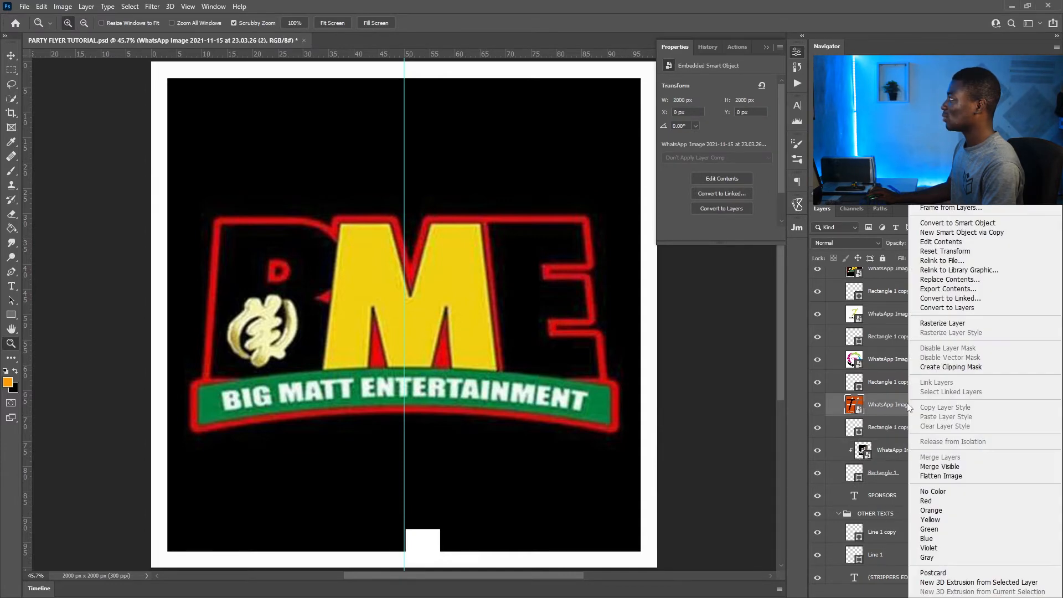
pyautogui.click(982, 369)
pyautogui.rightClick(904, 363)
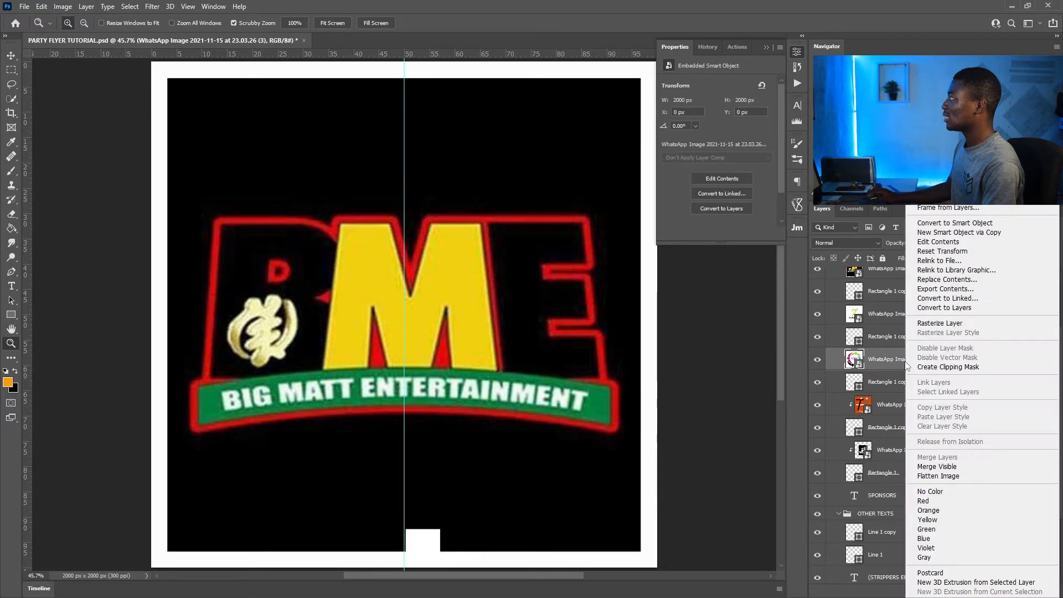
pyautogui.click(948, 365)
pyautogui.scroll(2, 924, 368)
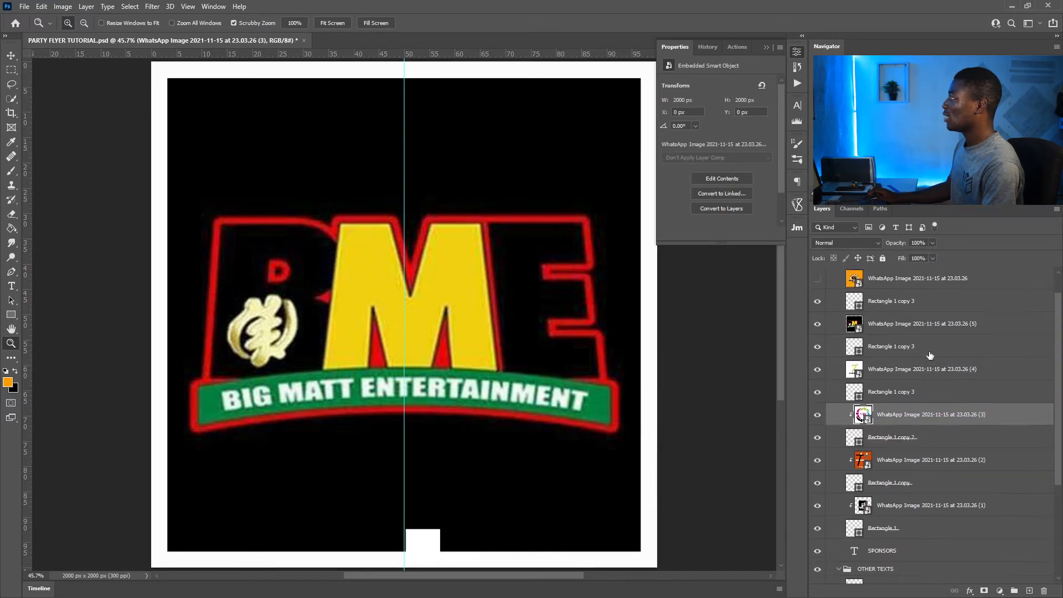
pyautogui.press('alt')
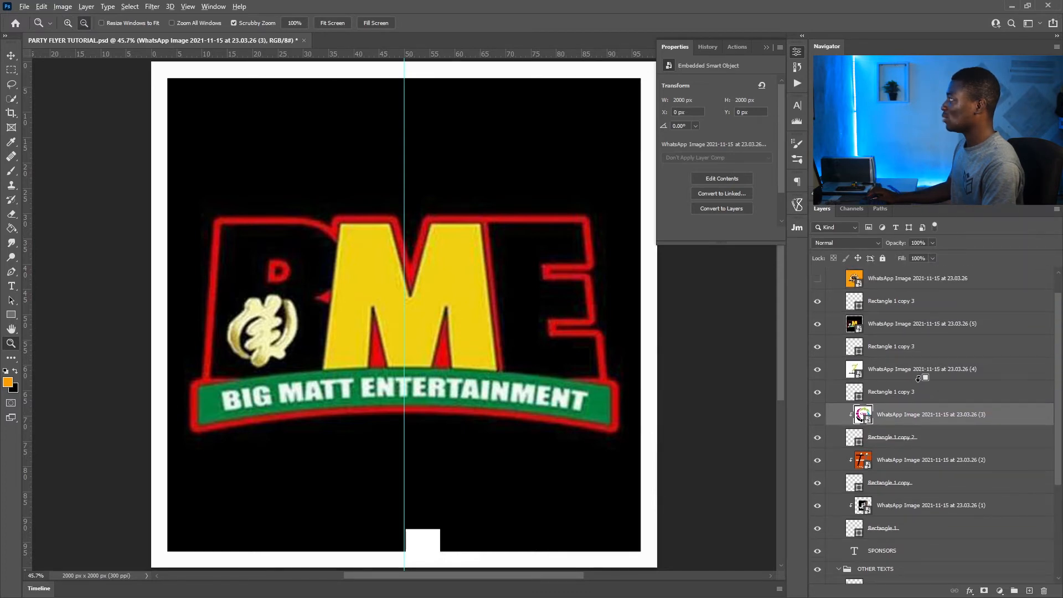
pyautogui.keyDown('alt'); pyautogui.click(915, 378); pyautogui.keyUp('alt')
# Clip logo layer (5) and the unnumbered orange logo to their squares, and make the orange logo visible
pyautogui.rightClick(904, 326)
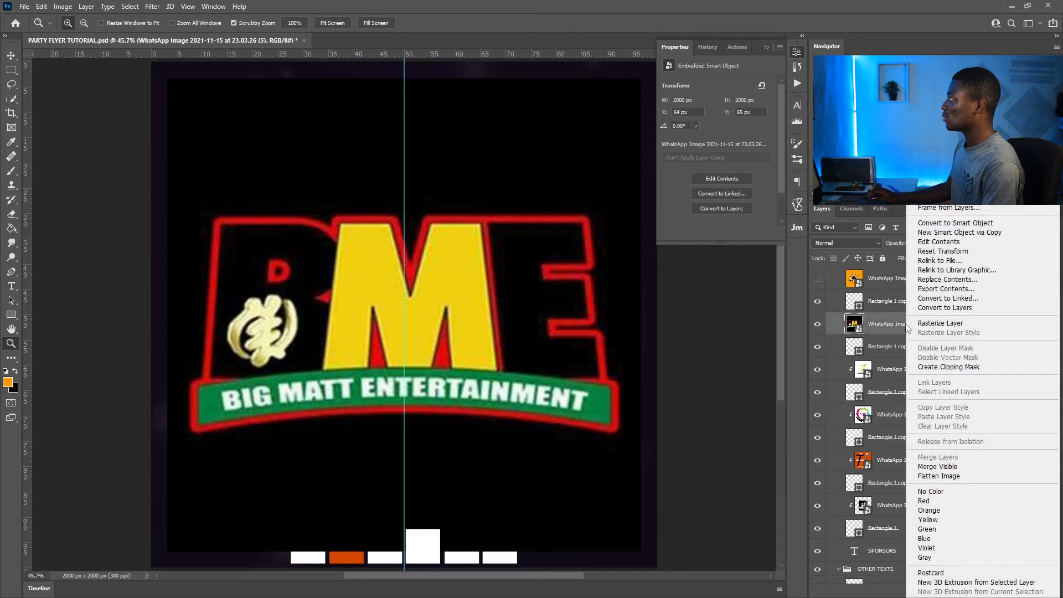
pyautogui.click(948, 366)
pyautogui.keyDown('alt'); pyautogui.click(916, 289); pyautogui.keyUp('alt')
pyautogui.click(817, 278)
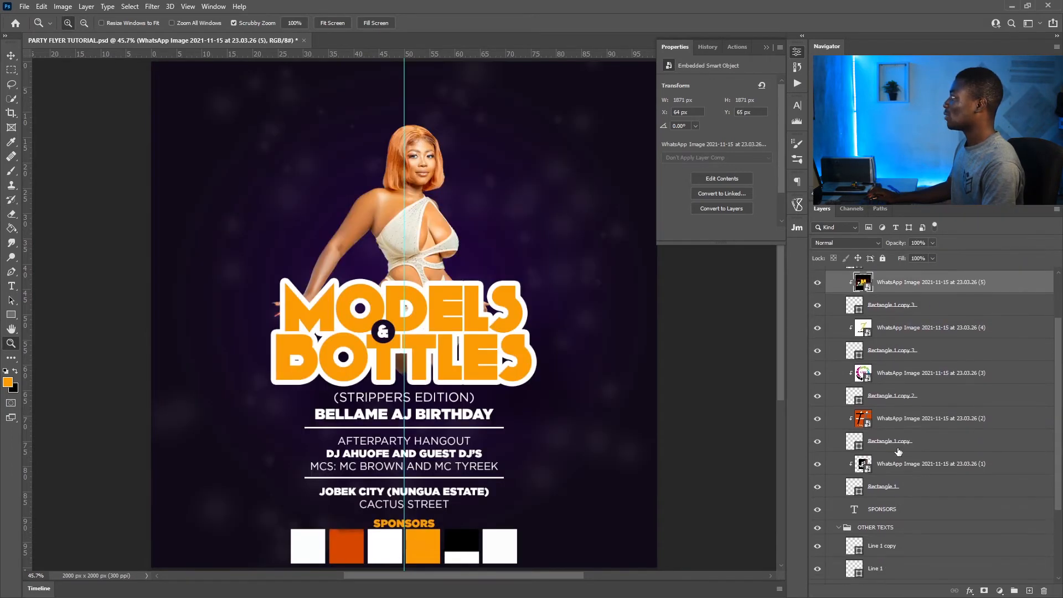
# Scale the clipped orange Flex & Magic logo to about 948 x 966 px and shift it toward the flyer's lower left
pyautogui.scroll(1, 913, 387)
pyautogui.click(925, 305)
pyautogui.press('v')
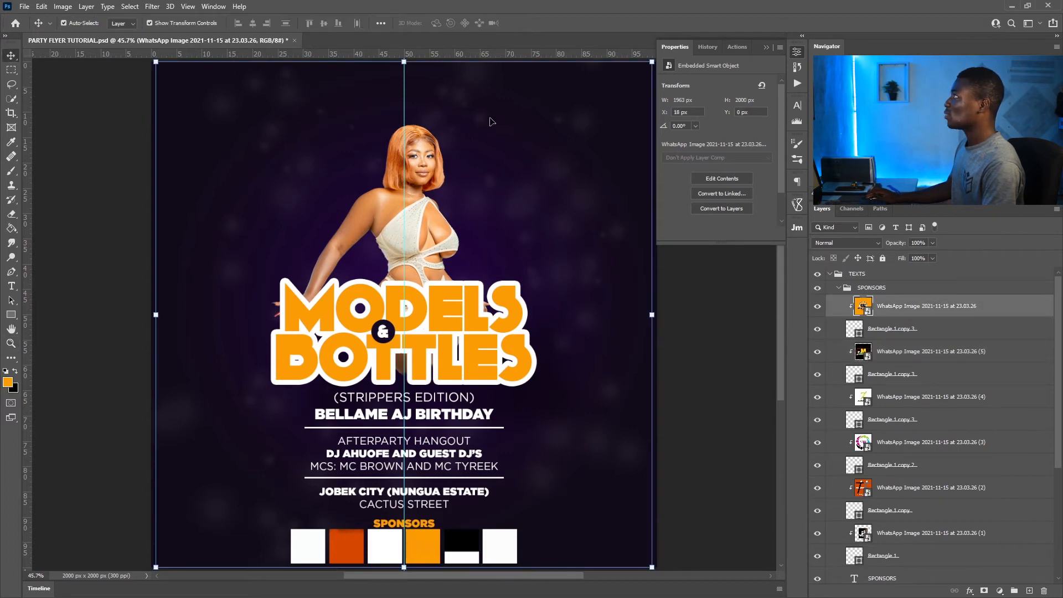
pyautogui.moveTo(406, 61); pyautogui.dragTo(404, 324)
pyautogui.moveTo(421, 385); pyautogui.dragTo(354, 375)
pyautogui.press('Return')
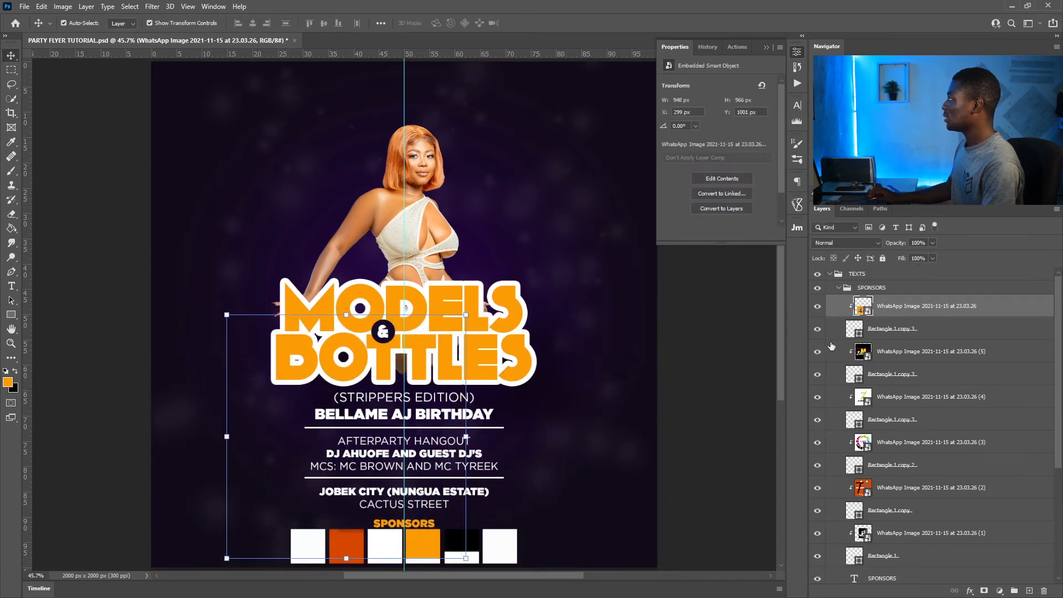
# Hide the other clipped logo layers so that only the orange Flex & Magic logo stays shown
pyautogui.click(817, 352)
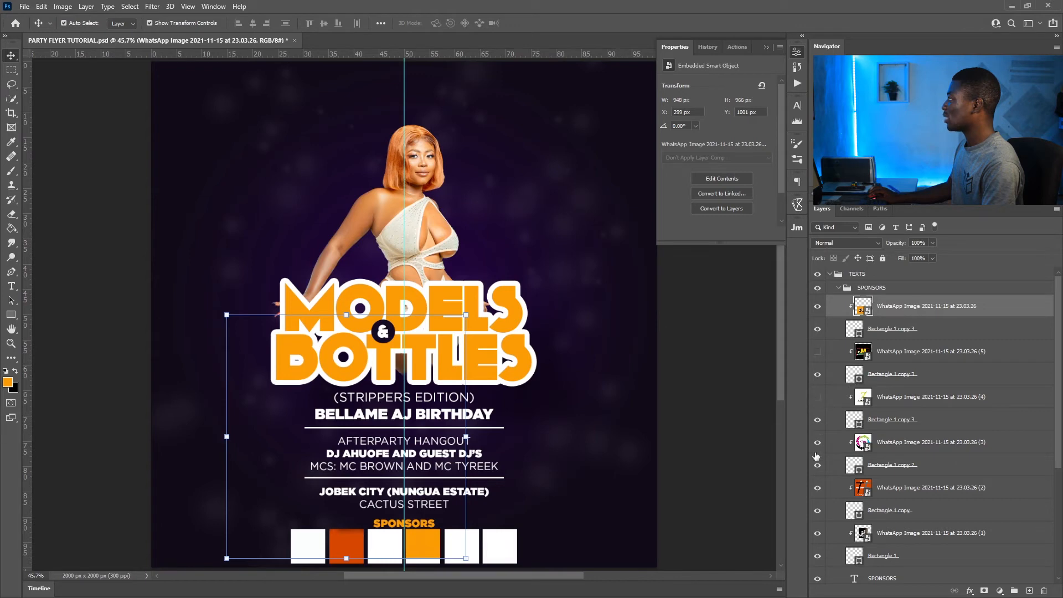
pyautogui.click(818, 488)
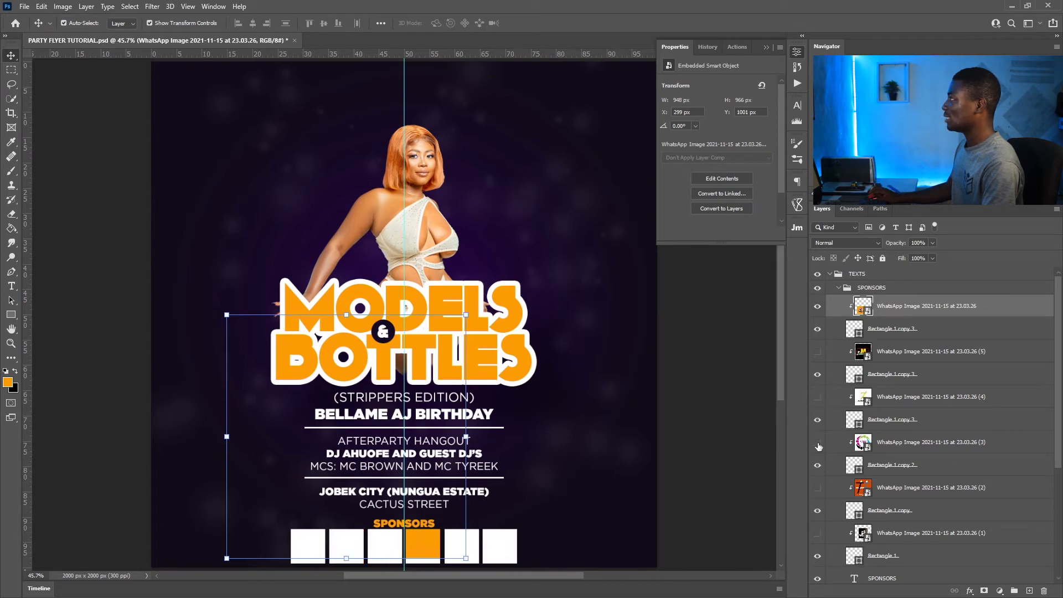
# Scale the clipped orange Flex & Magic logo to about 148 x 152 px and fit it over the fourth sponsor square
pyautogui.hotkey('ctrl', 't')
pyautogui.moveTo(354, 381); pyautogui.dragTo(429, 419)
pyautogui.moveTo(427, 352); pyautogui.dragTo(426, 525)
pyautogui.press('Return')
pyautogui.press('z')
pyautogui.moveTo(424, 562); pyautogui.dragTo(448, 376)
pyautogui.press('v')
pyautogui.moveTo(424, 514); pyautogui.dragTo(426, 450)
pyautogui.moveTo(430, 407); pyautogui.dragTo(432, 405)
pyautogui.press('Return')
# Show logo layer (5), scale it to about 136 x 136 px and fit it over the fifth sponsor square
pyautogui.click(816, 351)
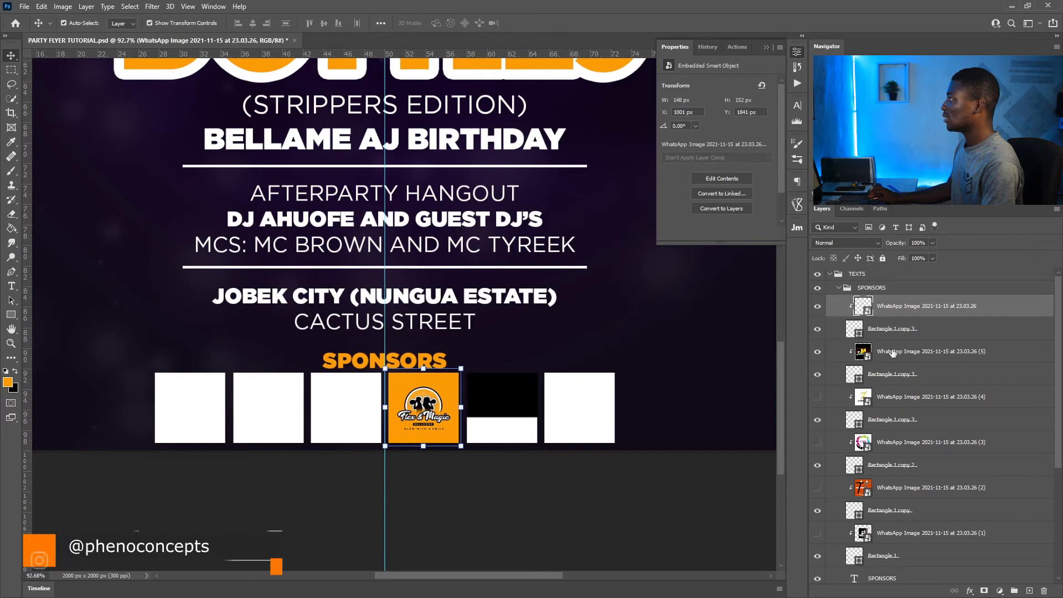
pyautogui.click(891, 351)
pyautogui.moveTo(385, 417); pyautogui.dragTo(405, 166)
pyautogui.moveTo(443, 114); pyautogui.dragTo(468, 481)
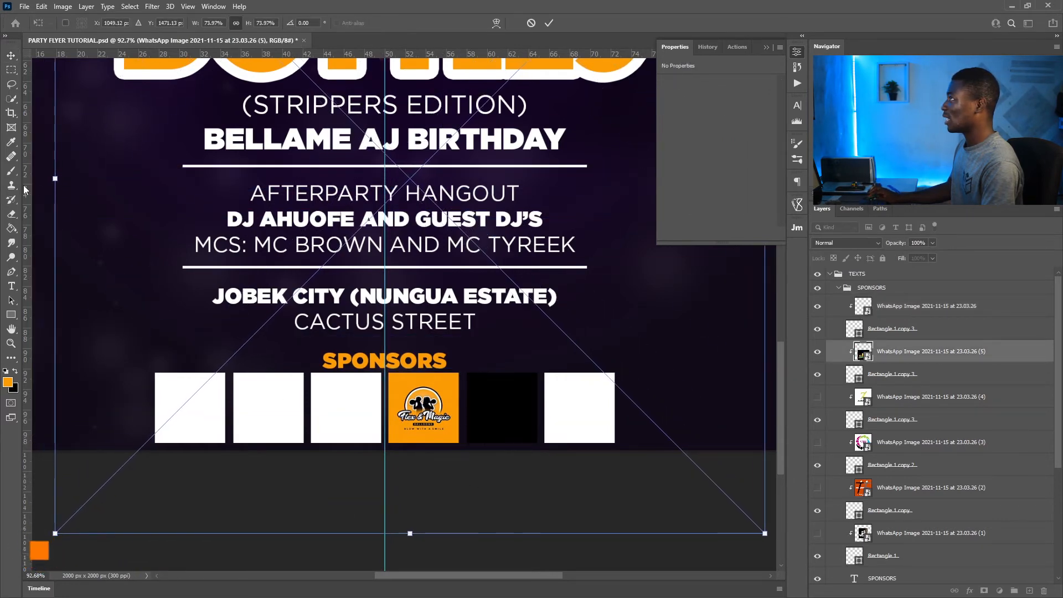
pyautogui.moveTo(56, 179); pyautogui.dragTo(579, 178)
pyautogui.moveTo(635, 149); pyautogui.dragTo(480, 401)
pyautogui.moveTo(516, 522); pyautogui.dragTo(510, 419)
pyautogui.moveTo(516, 371); pyautogui.dragTo(502, 405)
pyautogui.moveTo(501, 452); pyautogui.dragTo(501, 442)
pyautogui.press('Return')
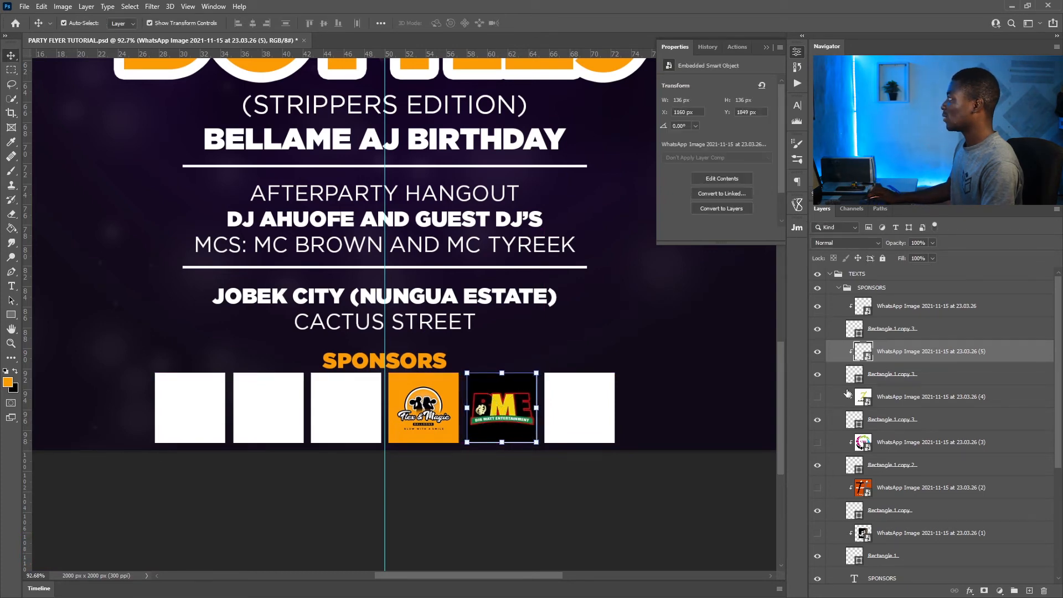
# Show logo layer (4), then shrink and position it to fit inside the sixth sponsor square
pyautogui.click(890, 401)
pyautogui.moveTo(384, 447); pyautogui.dragTo(441, 137)
pyautogui.scroll(-1, 441, 138)
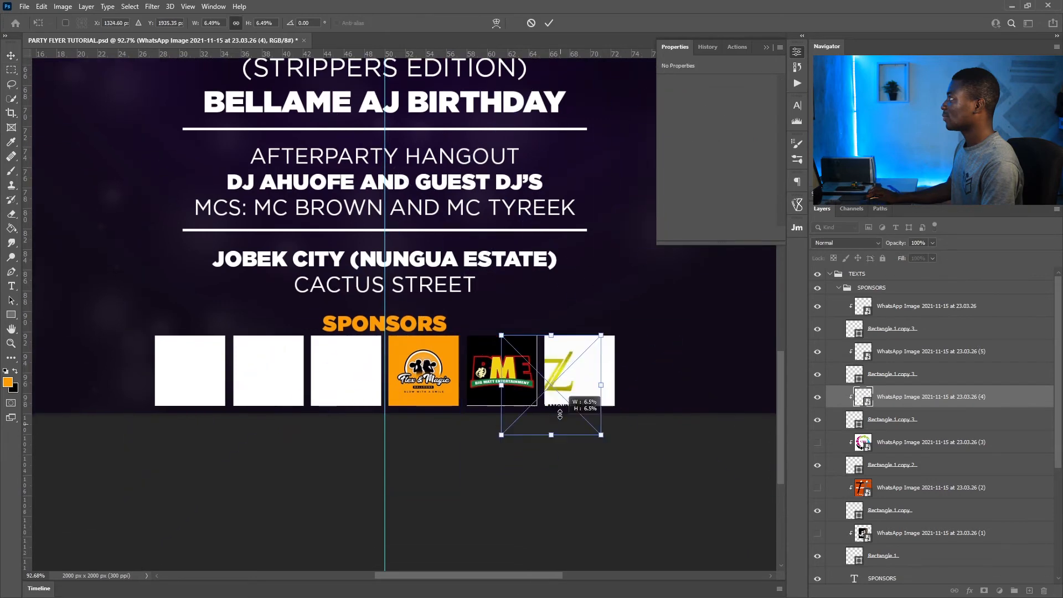
pyautogui.moveTo(550, 508); pyautogui.dragTo(579, 405)
pyautogui.press('Return')
# Show logo layer (3) and scale it down to fit inside the first sponsor square
pyautogui.click(817, 442)
pyautogui.click(907, 441)
pyautogui.moveTo(384, 411); pyautogui.dragTo(228, 334)
pyautogui.press('Return')
# Show logo layer (2) and scale it down to fit inside the second sponsor square
pyautogui.click(817, 487)
pyautogui.click(908, 487)
pyautogui.scroll(-1, 745, 309)
pyautogui.moveTo(384, 373); pyautogui.dragTo(218, 277)
pyautogui.press('Return')
# Show logo layer (1), scale it to about 139 x 155 px and fit it over the third sponsor square
pyautogui.click(816, 532)
pyautogui.click(907, 533)
pyautogui.moveTo(216, 111); pyautogui.dragTo(346, 294)
pyautogui.moveTo(346, 439); pyautogui.dragTo(344, 374)
pyautogui.press('Return')
pyautogui.press('z')
pyautogui.click(332, 23)
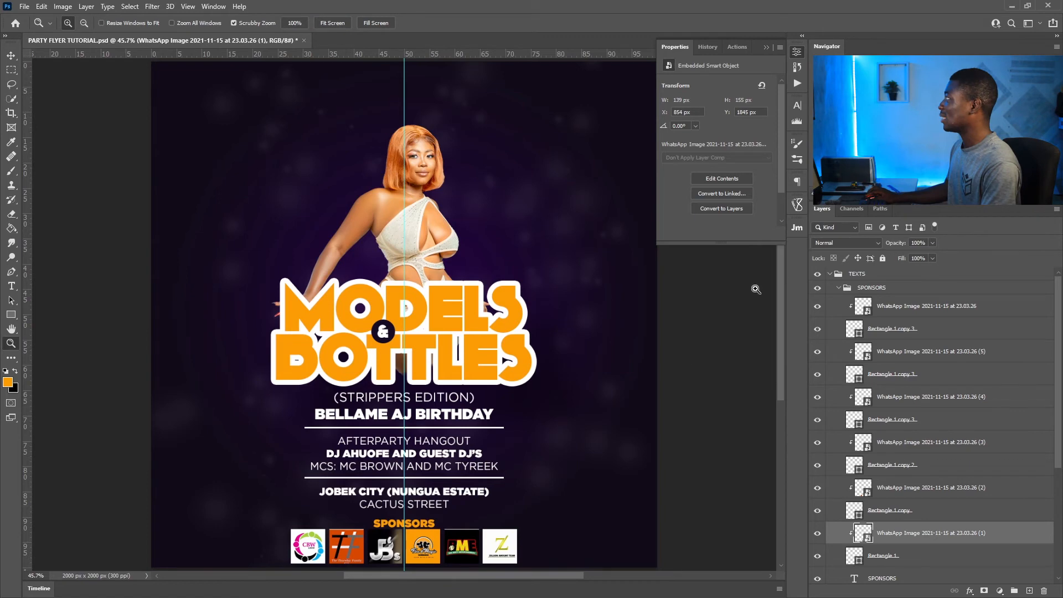
# Scale all sponsor logos and their squares together to about 777 x 137 px, keeping the row centred below the SPONSORS heading
pyautogui.click(836, 289)
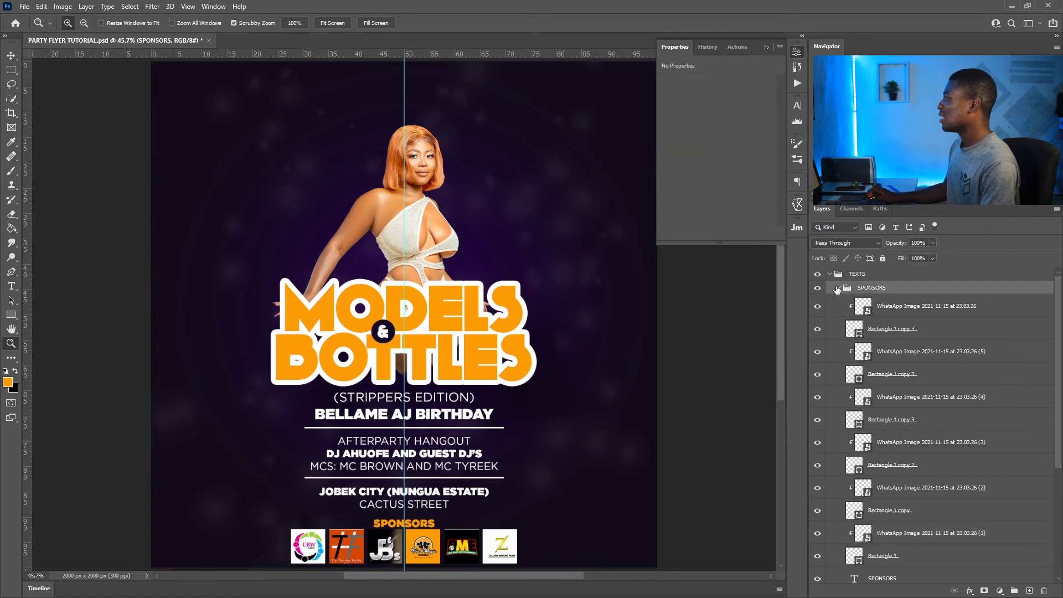
pyautogui.scroll(-2, 916, 412)
pyautogui.click(904, 519)
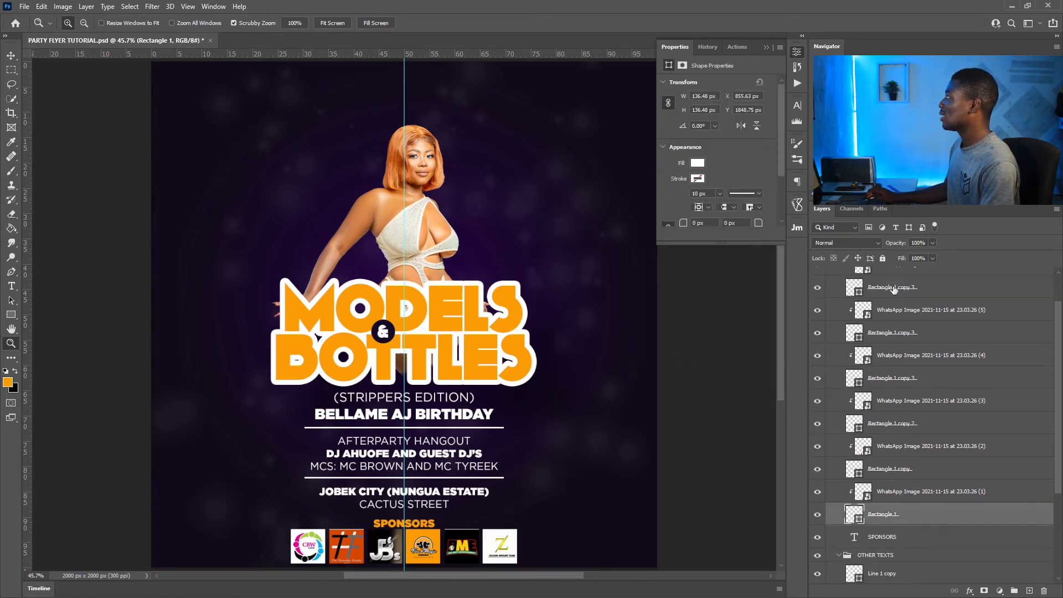
pyautogui.scroll(2, 905, 328)
pyautogui.keyDown('shift'); pyautogui.click(906, 311); pyautogui.keyUp('shift')
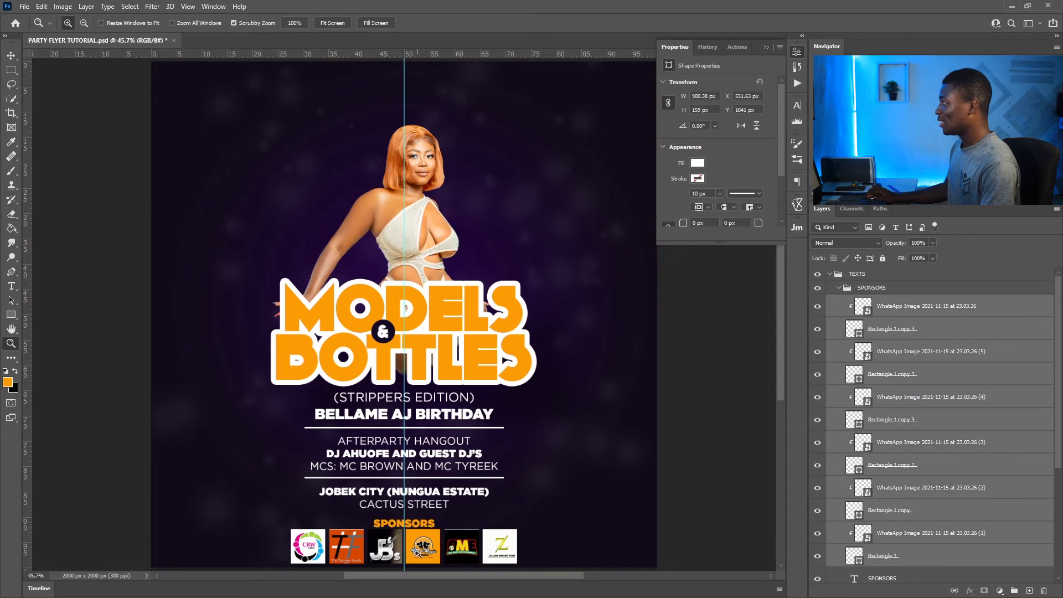
pyautogui.moveTo(393, 564); pyautogui.dragTo(440, 562)
pyautogui.moveTo(440, 496); pyautogui.dragTo(385, 424)
pyautogui.press('v')
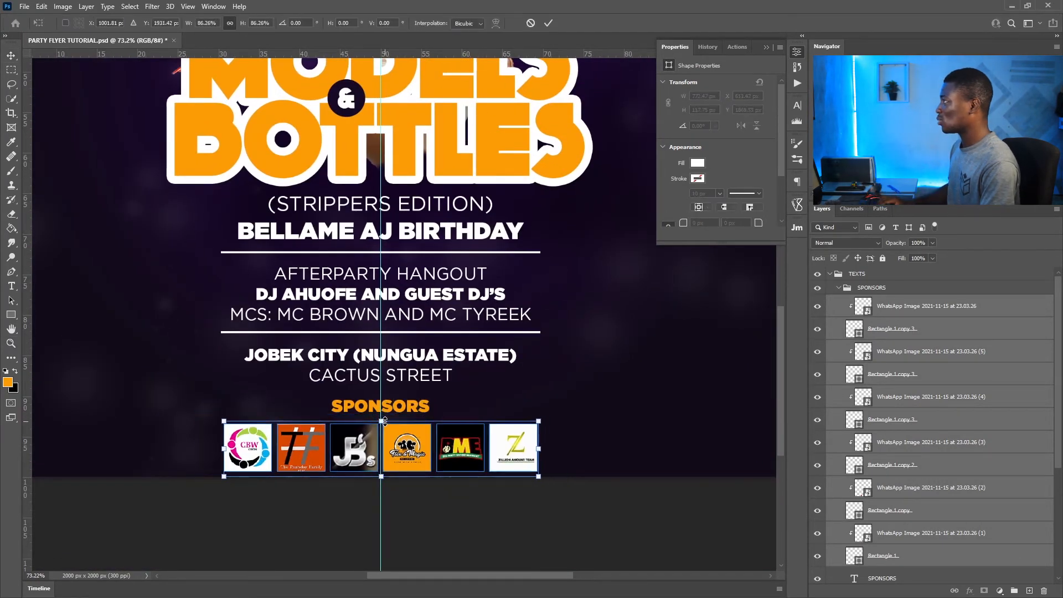
pyautogui.press('Return')
pyautogui.press('z')
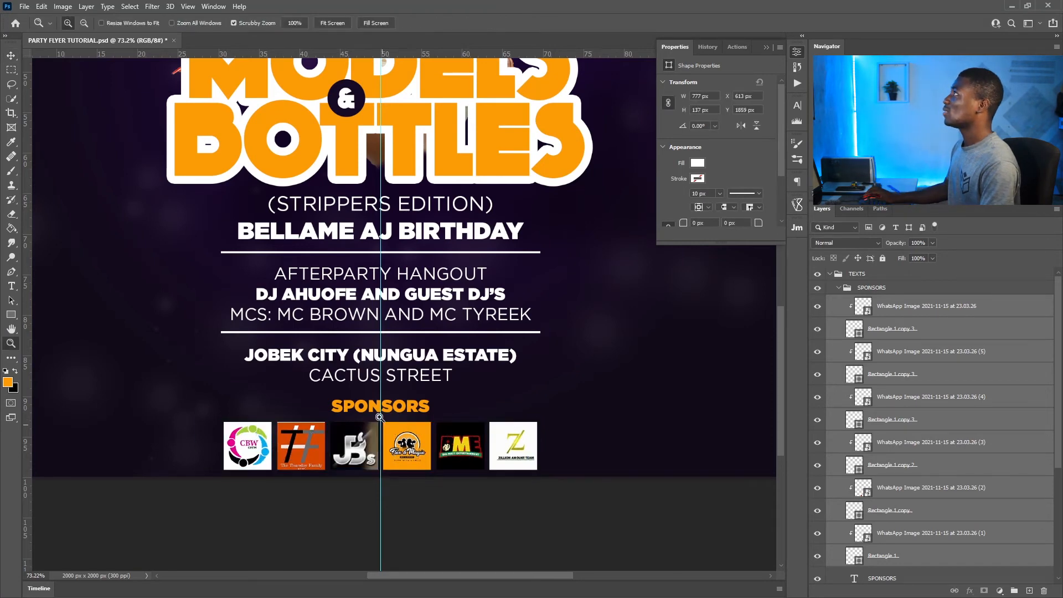
pyautogui.click(330, 25)
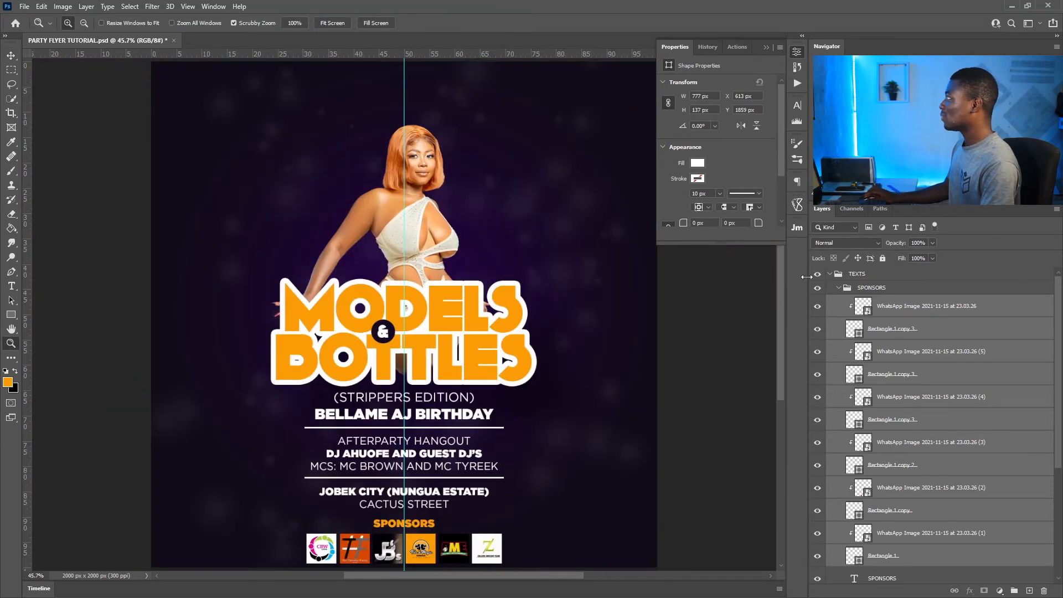
# Collapse the SPONSORS and OTHER TEXTS groups and create a new group named DATE & TIME above them
pyautogui.click(839, 288)
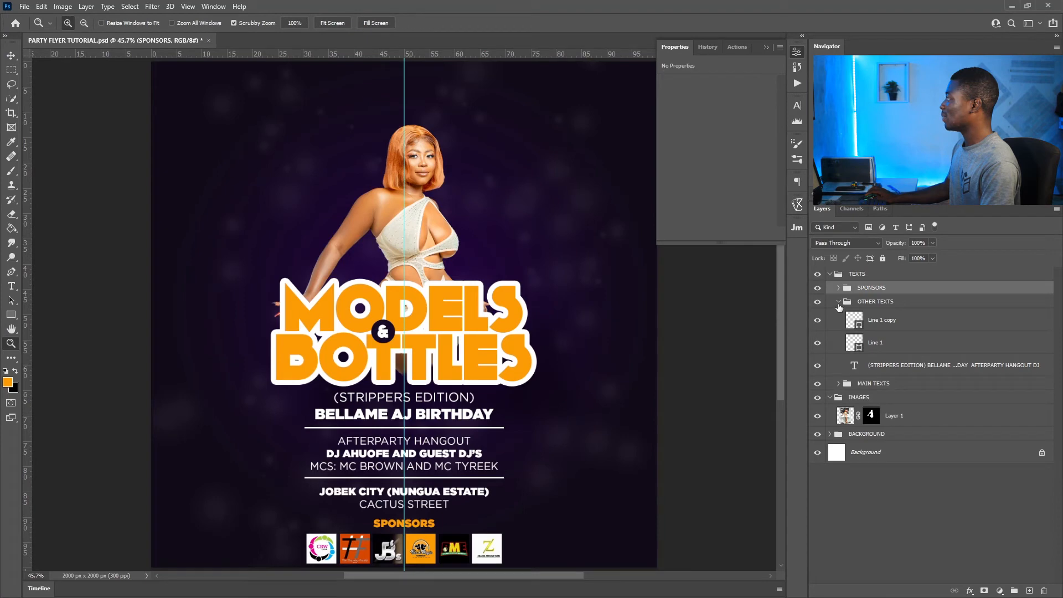
pyautogui.click(839, 302)
pyautogui.click(1014, 591)
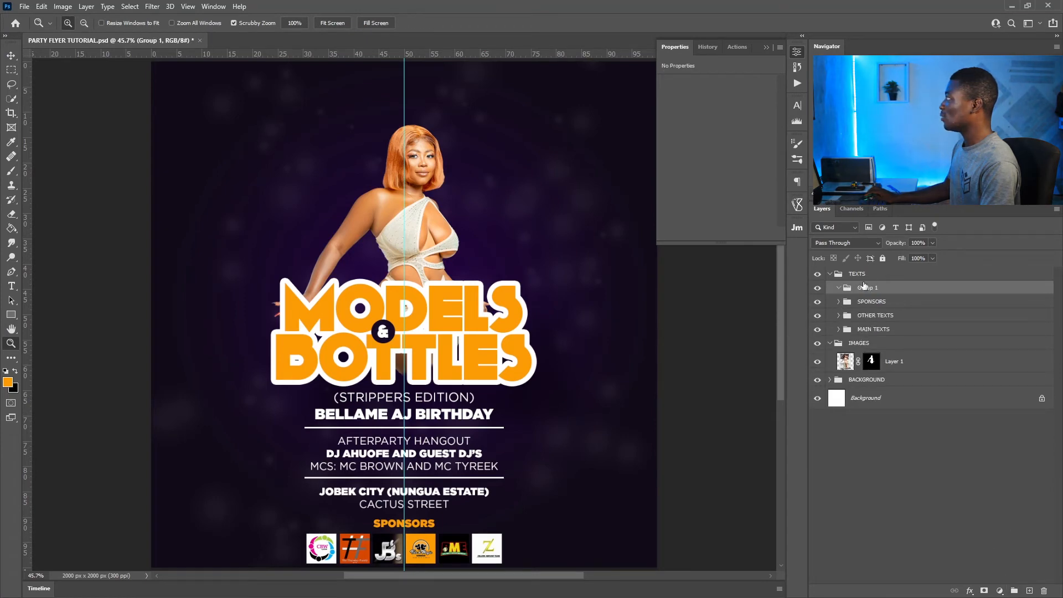
pyautogui.doubleClick(870, 288)
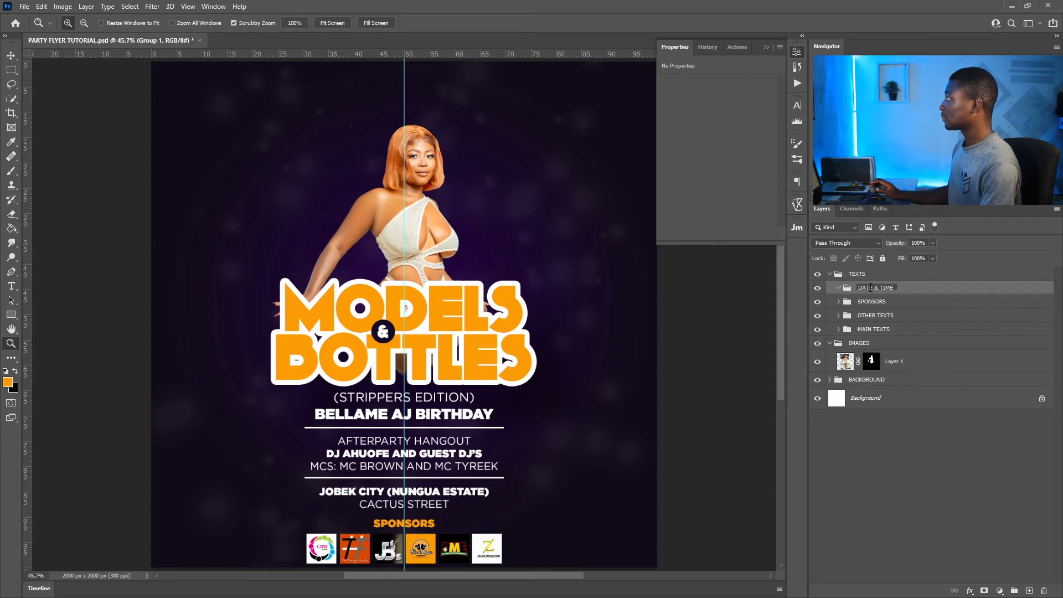
pyautogui.press('Return')
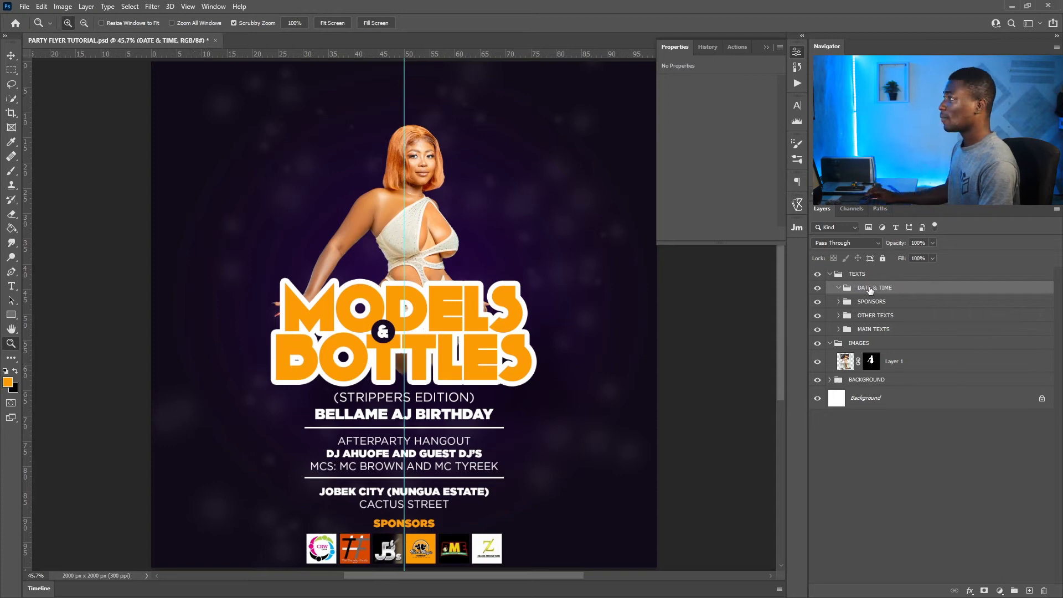
# Add left-aligned white 10 pt Gotham Ultra text reading "TIME 20:00GMT" and "DATE 20-11-21" on two lines, to the left of the woman
pyautogui.click(12, 288)
pyautogui.click(184, 214)
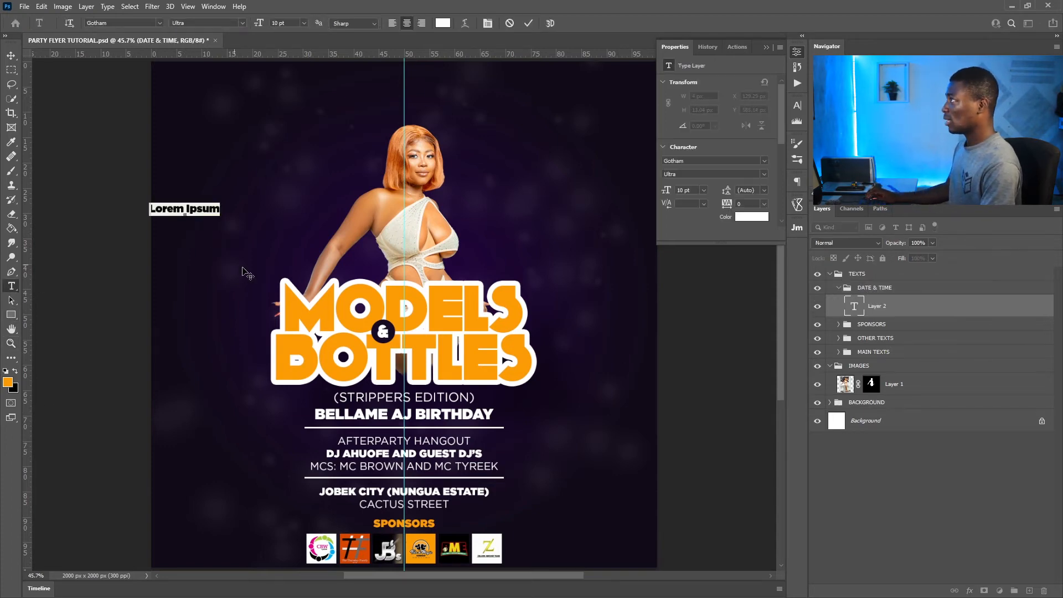
pyautogui.moveTo(213, 253); pyautogui.dragTo(238, 246)
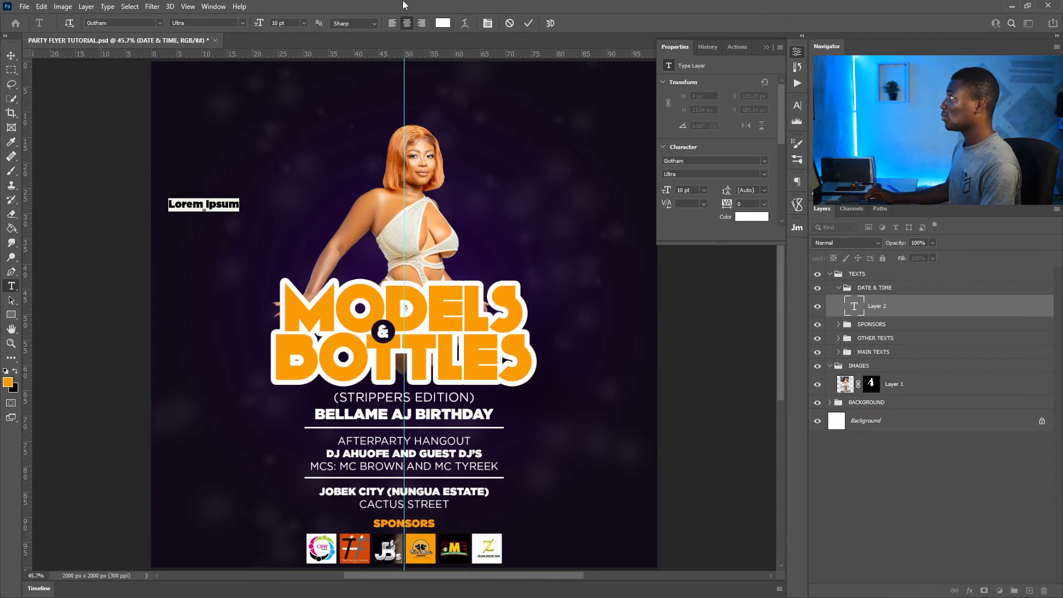
pyautogui.click(393, 25)
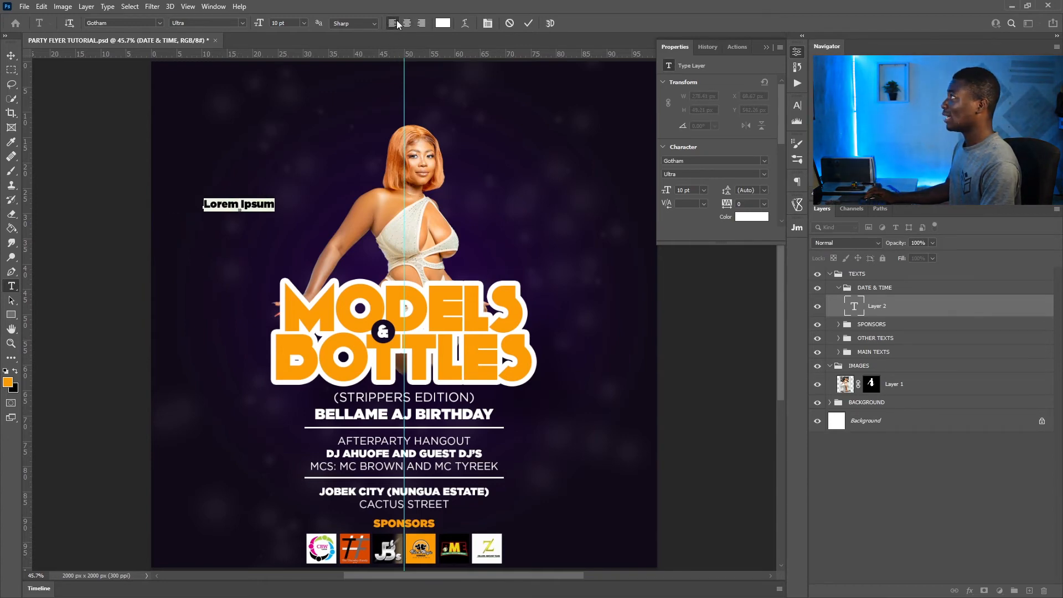
pyautogui.moveTo(295, 231); pyautogui.dragTo(280, 226)
pyautogui.write('TIME')
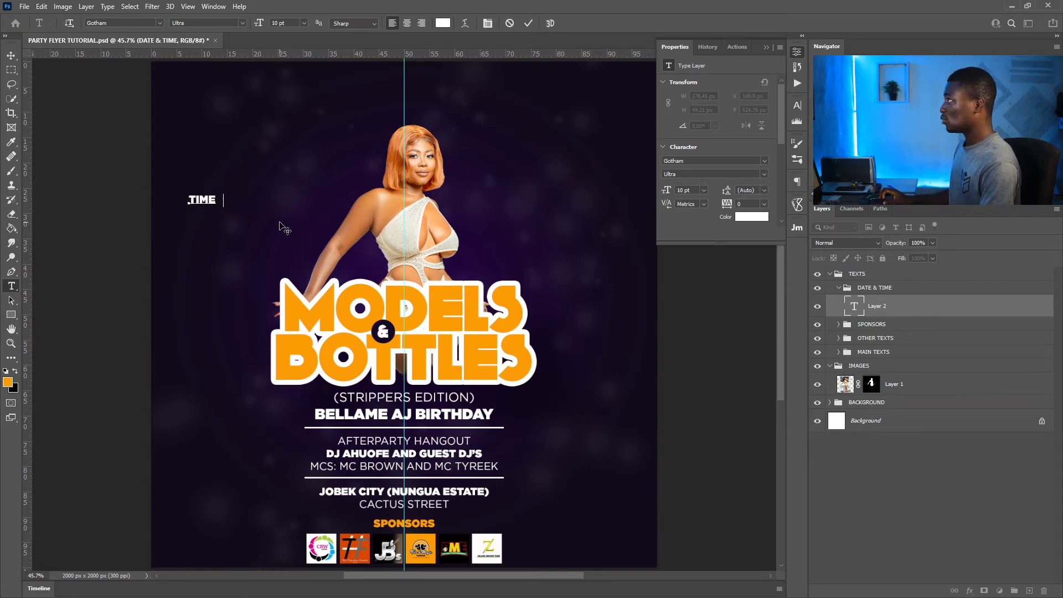
pyautogui.write('  20:00GMT')
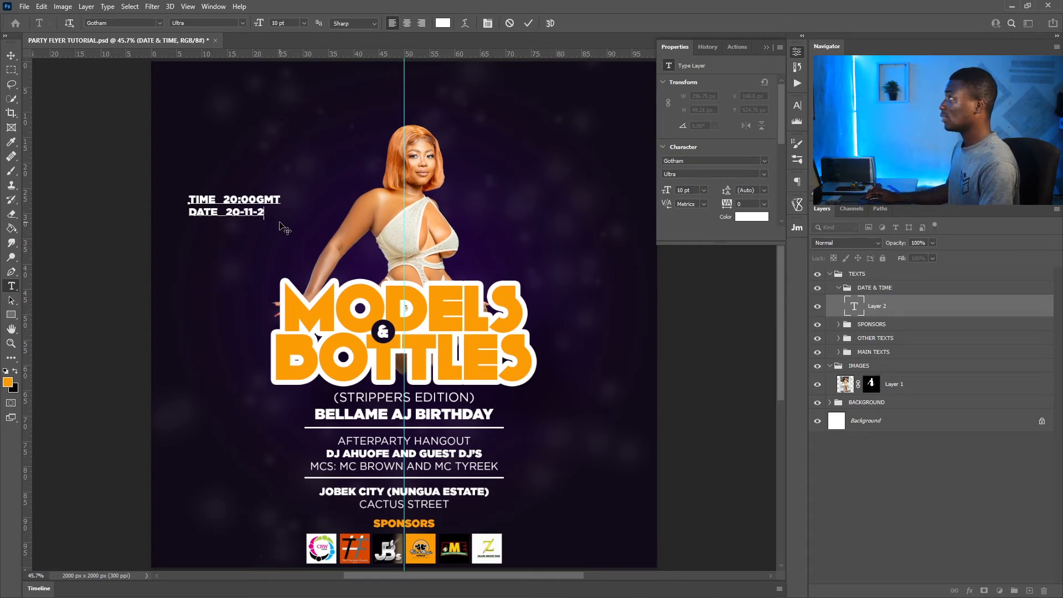
pyautogui.click(227, 212)
pyautogui.press('BackSpace')
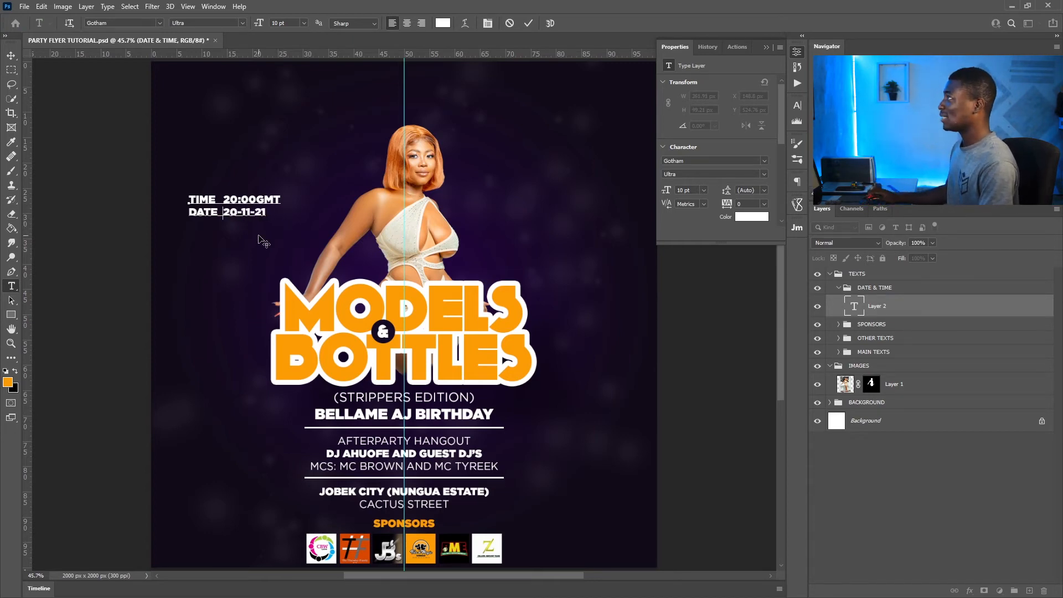
pyautogui.click(527, 23)
# Draw a rectangle about 129 x 45 px around the word TIME and place its layer beneath the text
pyautogui.press('z')
pyautogui.moveTo(199, 193); pyautogui.dragTo(263, 192)
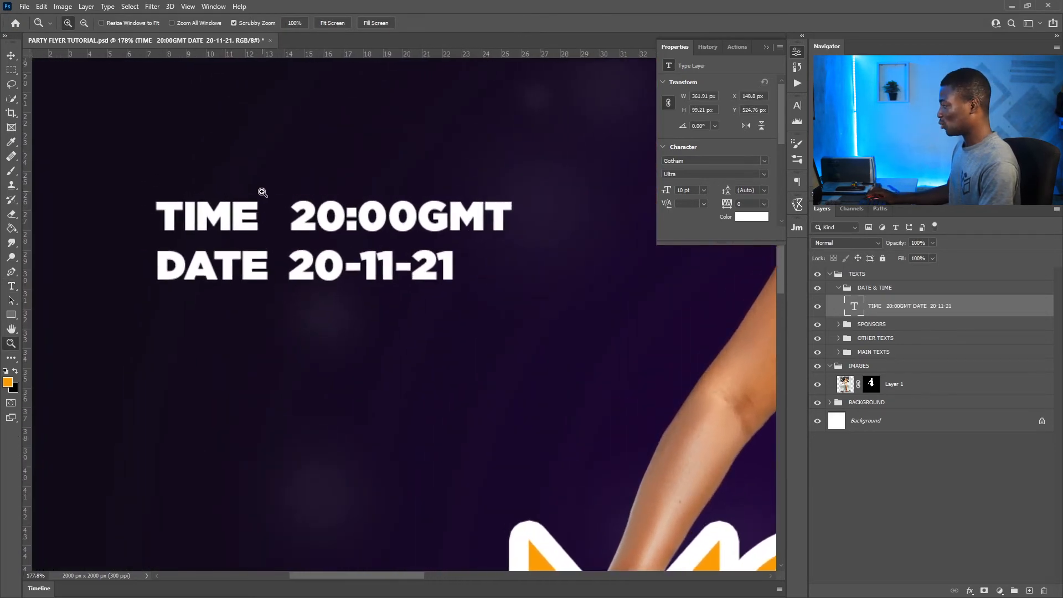
pyautogui.press('t')
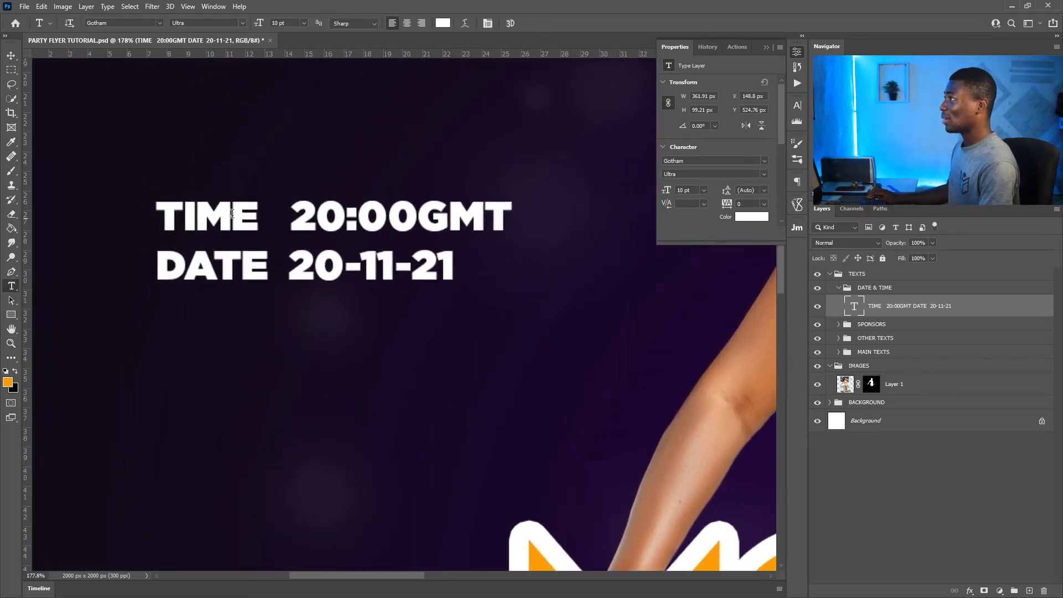
pyautogui.click(9, 315)
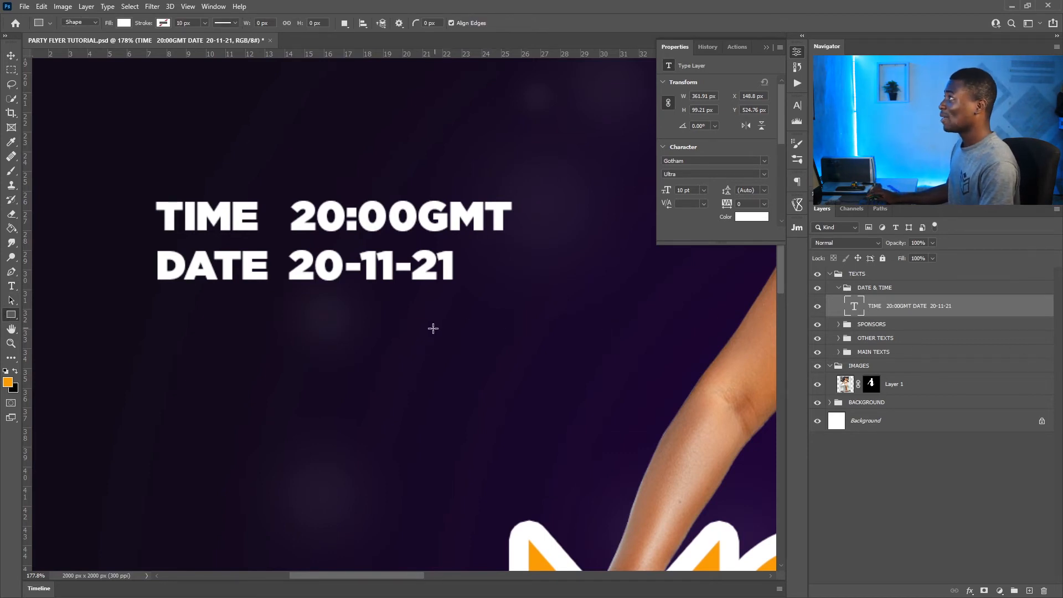
pyautogui.rightClick(16, 314)
pyautogui.click(25, 315)
pyautogui.rightClick(15, 315)
pyautogui.click(40, 317)
pyautogui.moveTo(148, 192); pyautogui.dragTo(274, 236)
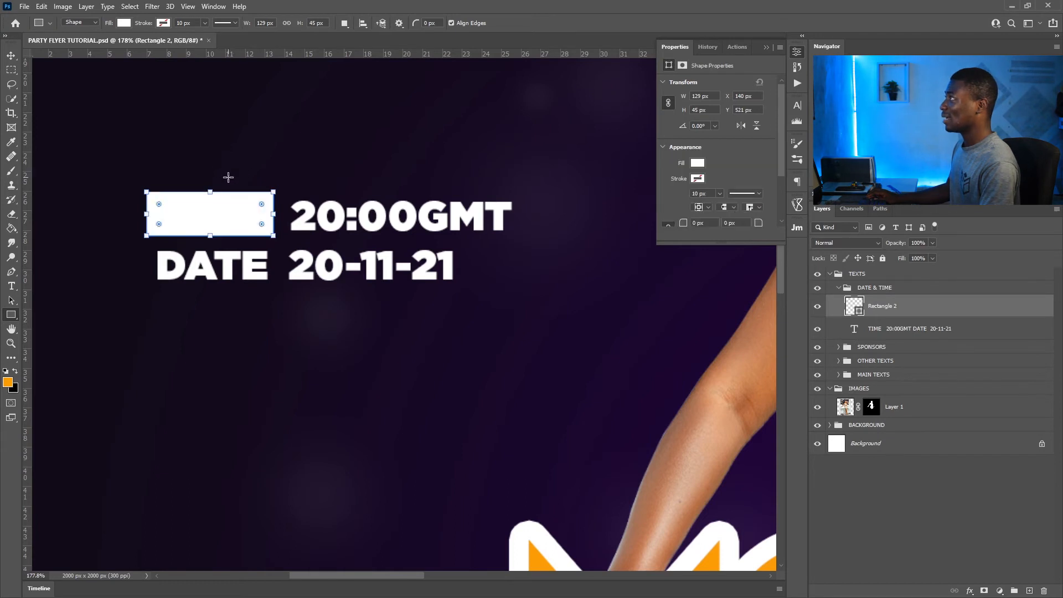
pyautogui.press('v')
pyautogui.moveTo(903, 307); pyautogui.dragTo(906, 331)
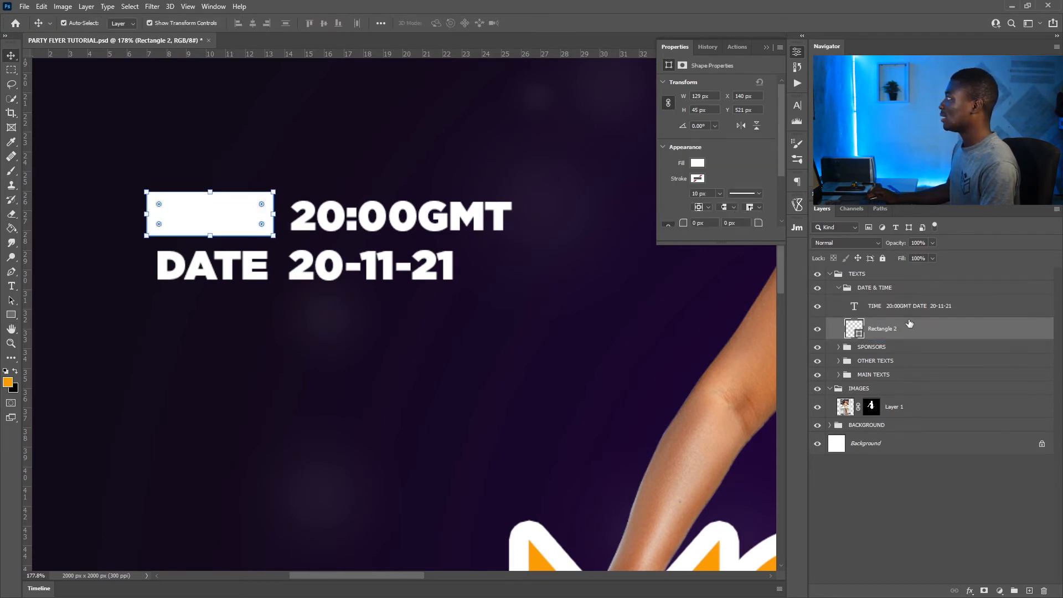
# Fill the rectangle behind TIME with the orange foreground colour fb9c04 and duplicate it straight down behind DATE
pyautogui.doubleClick(853, 329)
pyautogui.click(10, 381)
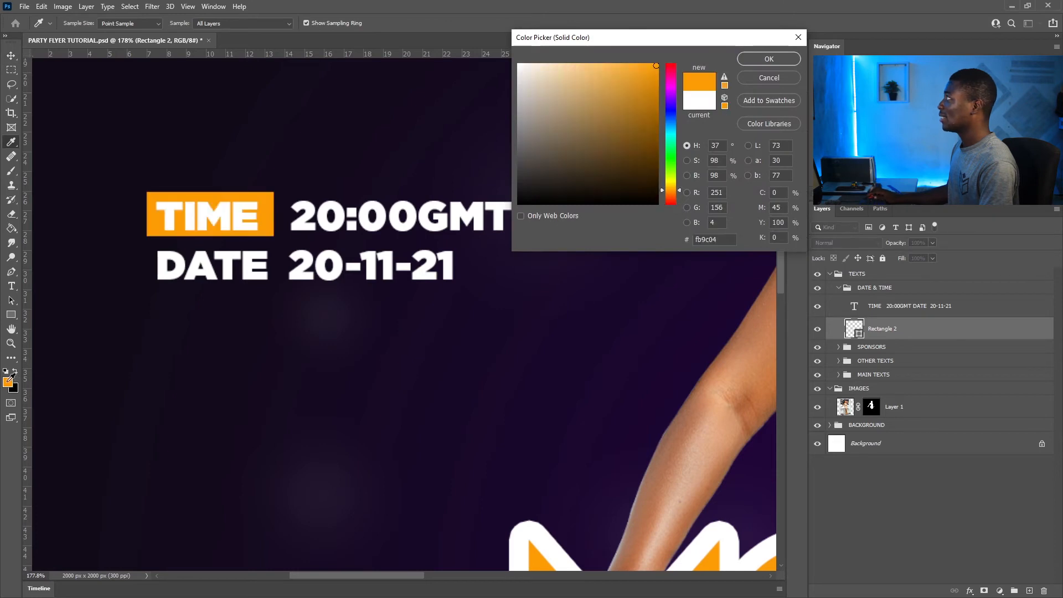
pyautogui.click(759, 59)
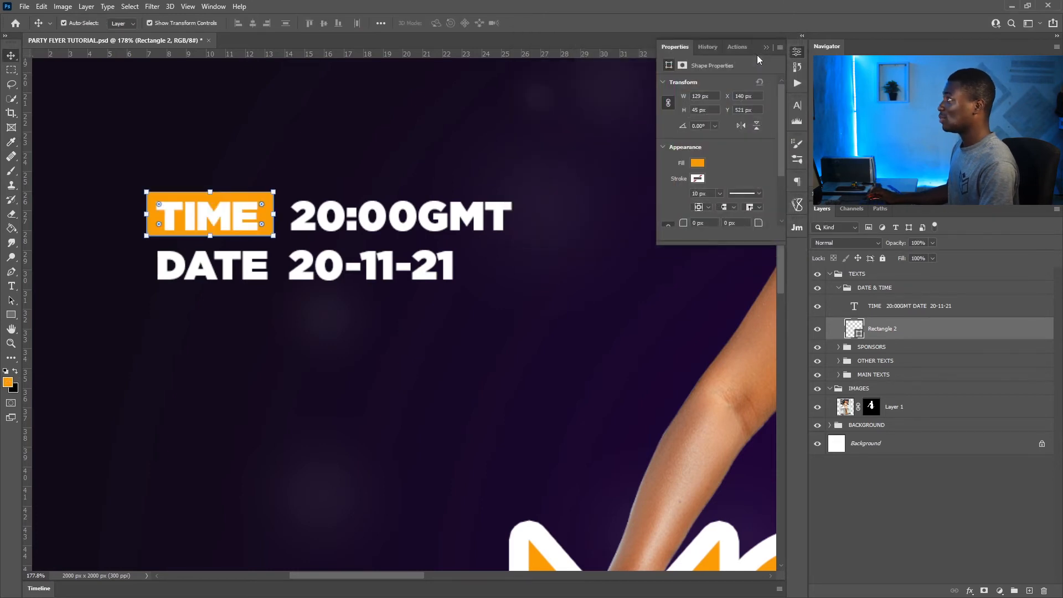
pyautogui.moveTo(339, 173); pyautogui.dragTo(346, 224)
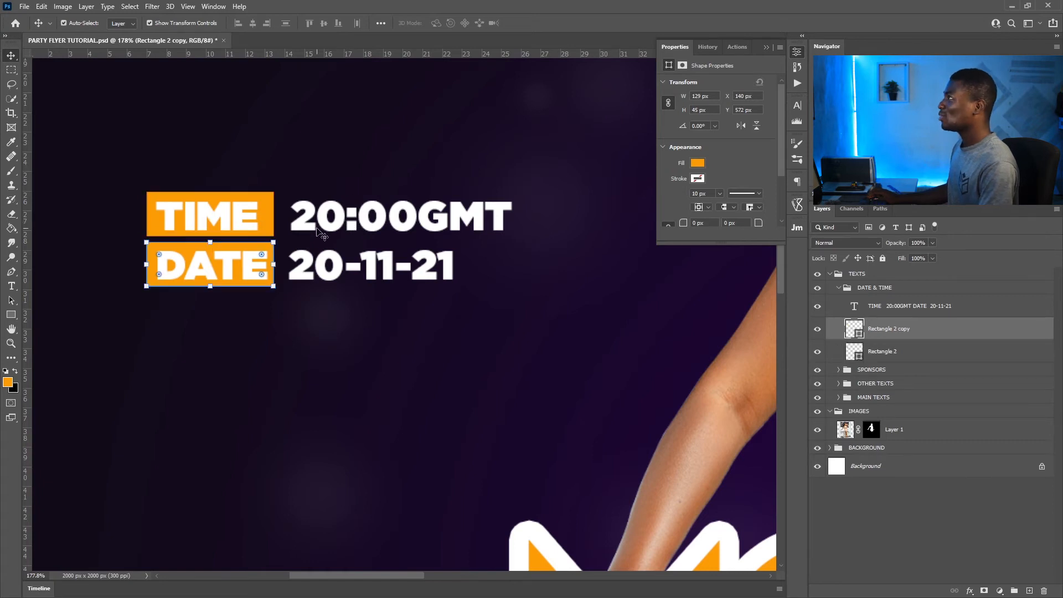
# Change the colour of the word TIME to black (000000)
pyautogui.press('t')
pyautogui.click(244, 217)
pyautogui.tripleClick(244, 217)
pyautogui.moveTo(259, 221); pyautogui.dragTo(121, 224)
pyautogui.click(440, 27)
pyautogui.moveTo(572, 131); pyautogui.dragTo(403, 324)
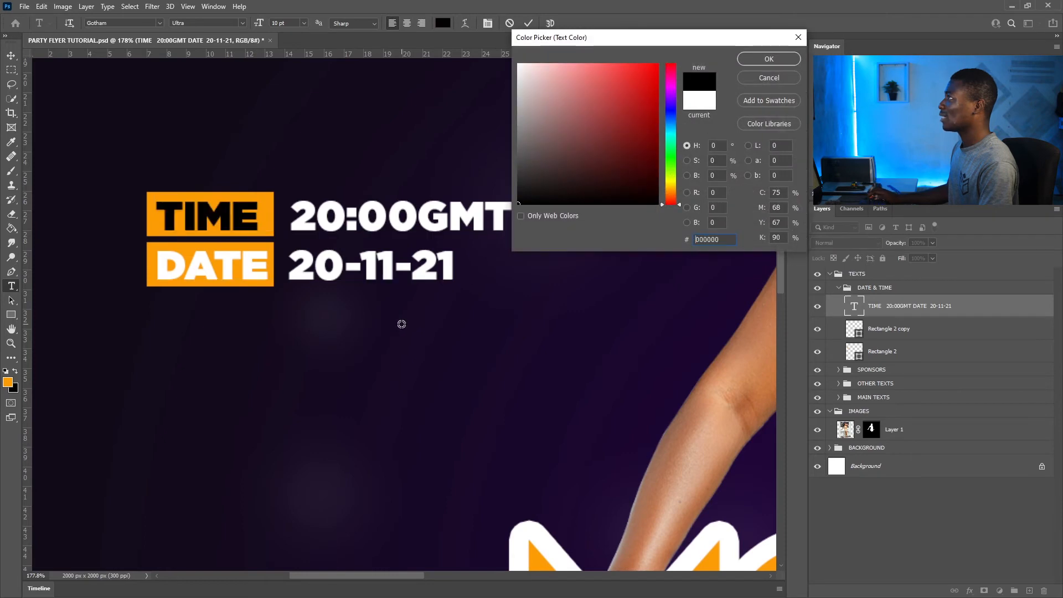
pyautogui.press('Return')
# Change the colour of the word DATE to black (000000), commit the text and select the DATE & TIME group
pyautogui.moveTo(264, 279); pyautogui.dragTo(132, 270)
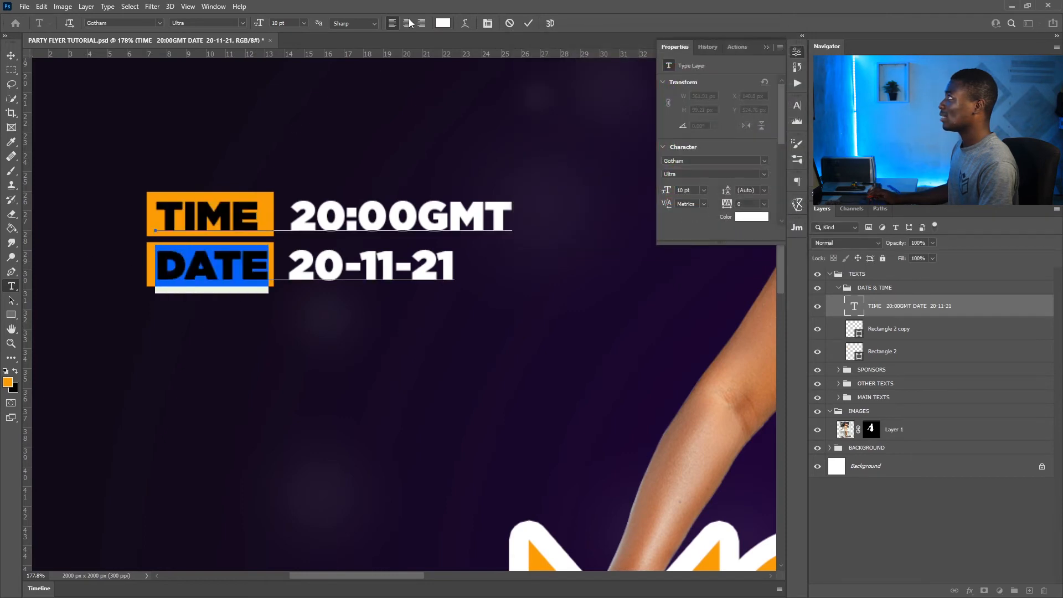
pyautogui.click(441, 24)
pyautogui.moveTo(550, 144); pyautogui.dragTo(408, 325)
pyautogui.press('Return')
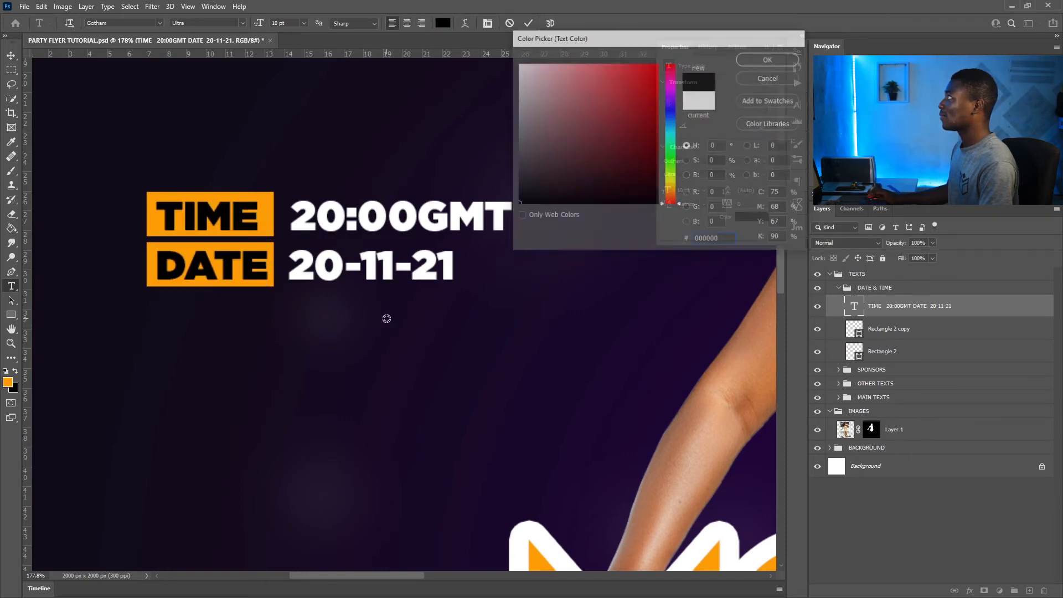
pyautogui.click(528, 23)
pyautogui.press('z')
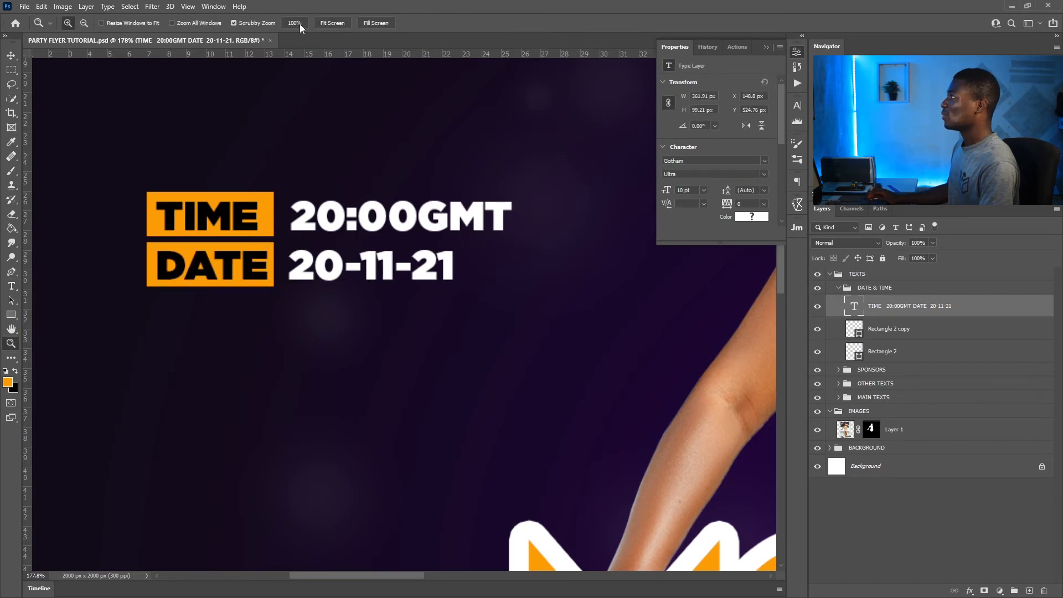
pyautogui.click(344, 22)
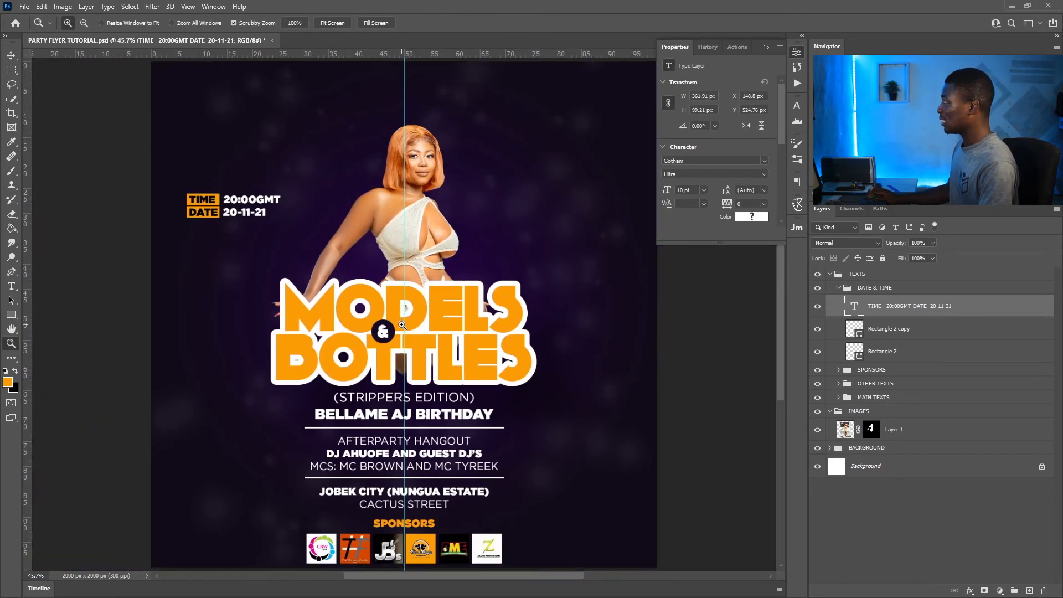
pyautogui.click(887, 292)
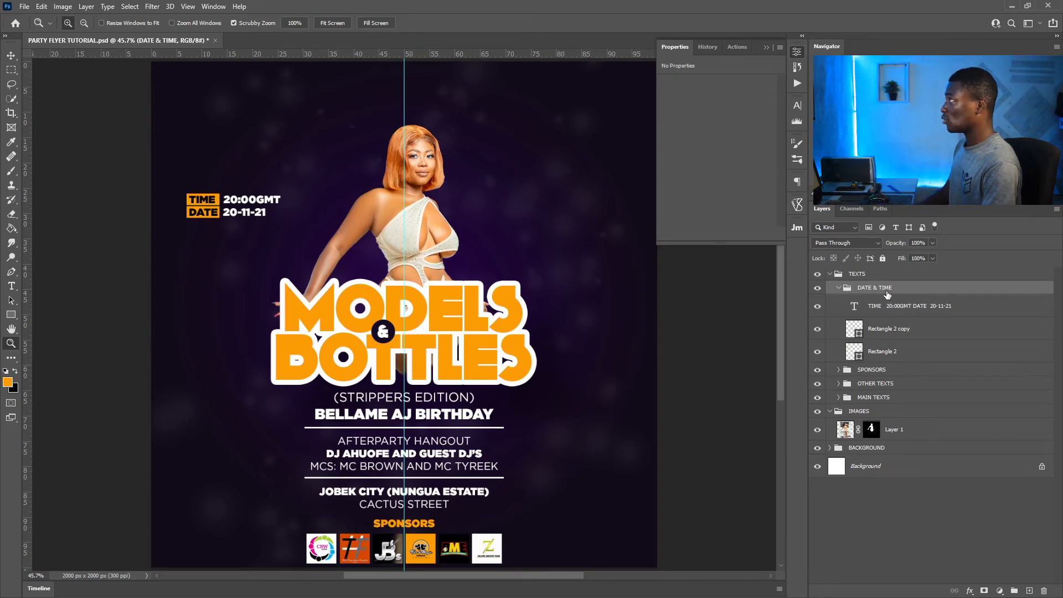
# Duplicate the DATE & TIME group and move the copy straight across to the flyer's right side, level with the original
pyautogui.hotkey('ctrl', 'j')
pyautogui.press('v')
pyautogui.moveTo(260, 288); pyautogui.dragTo(573, 285)
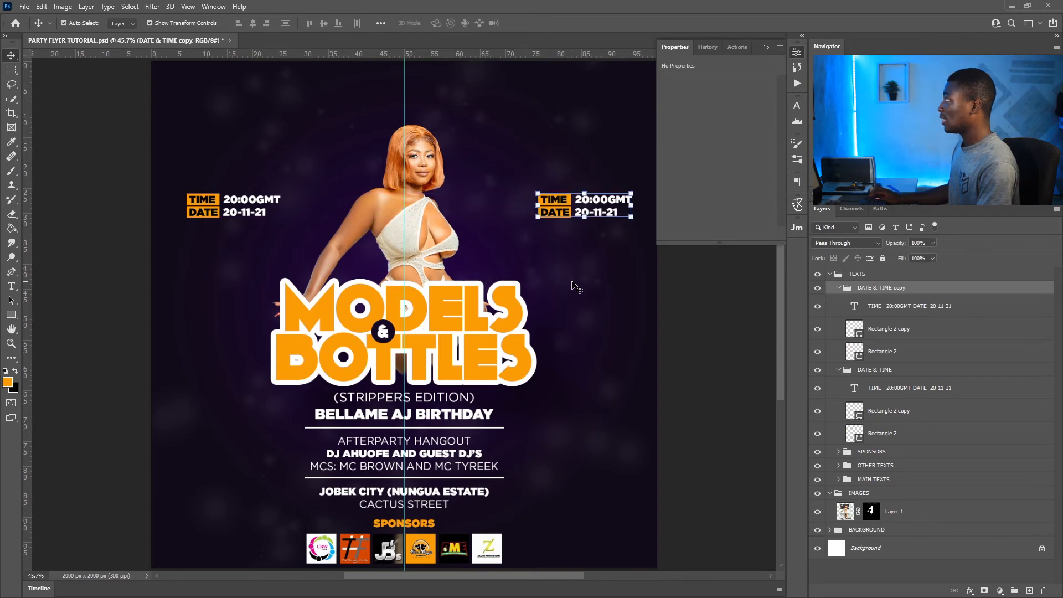
# Replace the duplicated group's two text lines with HOSTED BY and EXQUISITE DIVAS, and commit the text
pyautogui.press('t')
pyautogui.moveTo(577, 198); pyautogui.dragTo(648, 197)
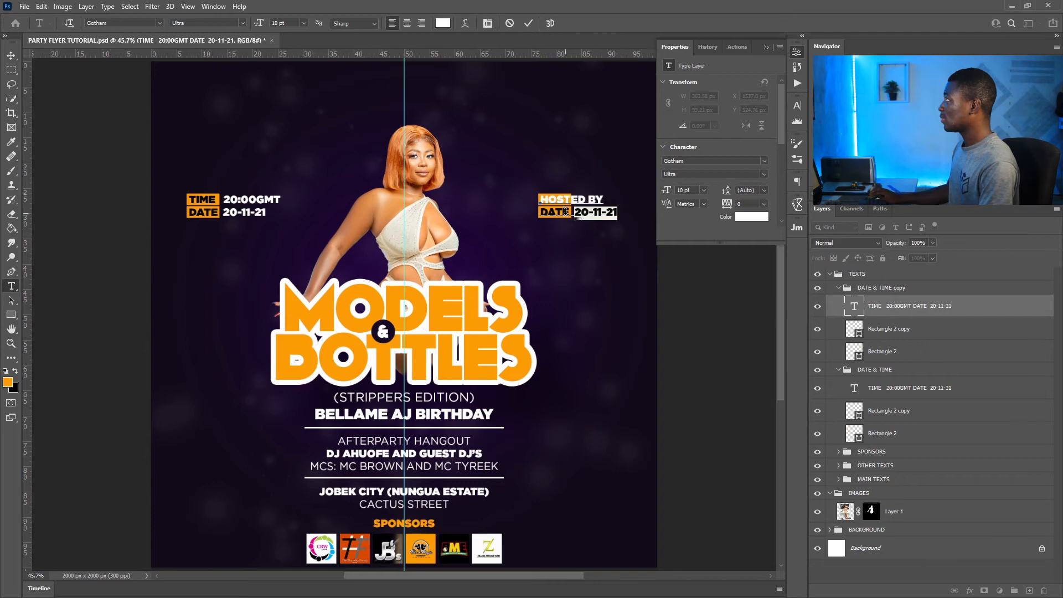
pyautogui.click(564, 213)
pyautogui.moveTo(541, 212); pyautogui.dragTo(621, 214)
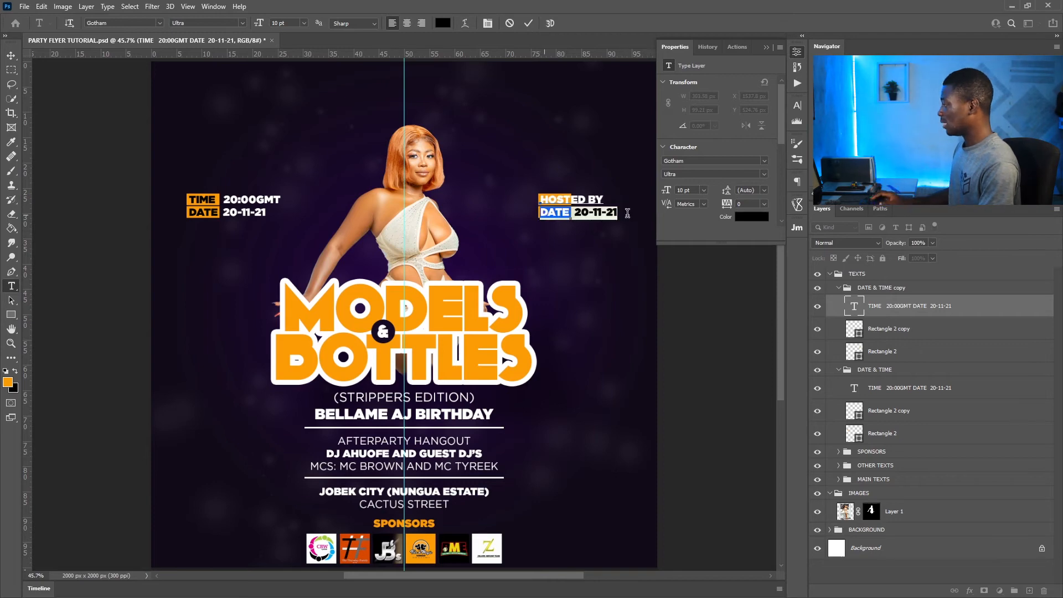
pyautogui.write('EXQUISITE')
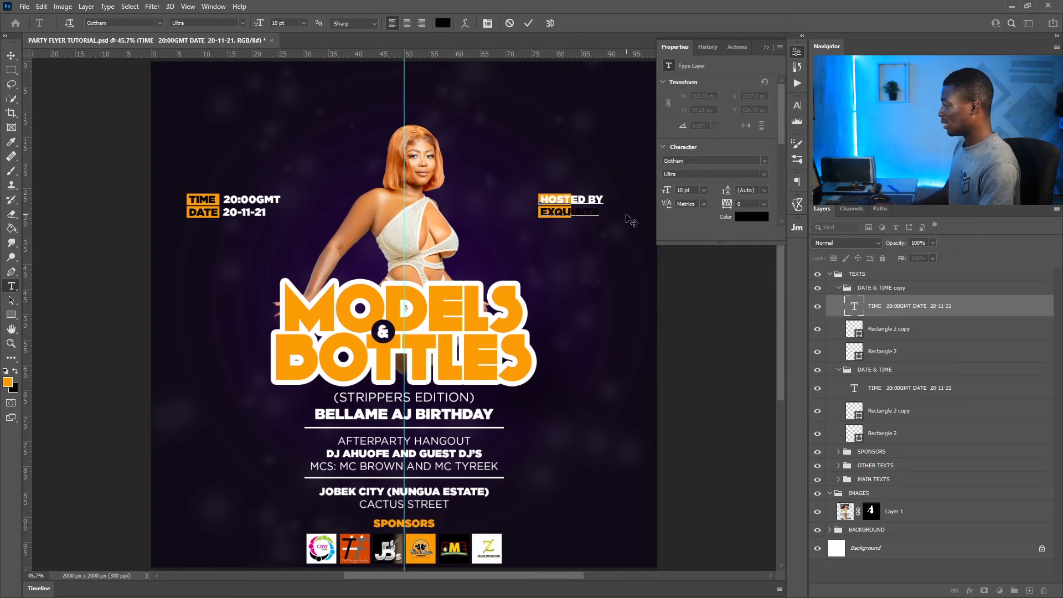
pyautogui.write(' DIVAS')
pyautogui.click(527, 24)
# Widen the orange rectangle behind EXQUISITE DIVAS to about 396 px so it spans the whole line
pyautogui.press('z')
pyautogui.moveTo(604, 205); pyautogui.dragTo(692, 204)
pyautogui.moveTo(586, 171); pyautogui.dragTo(386, 249)
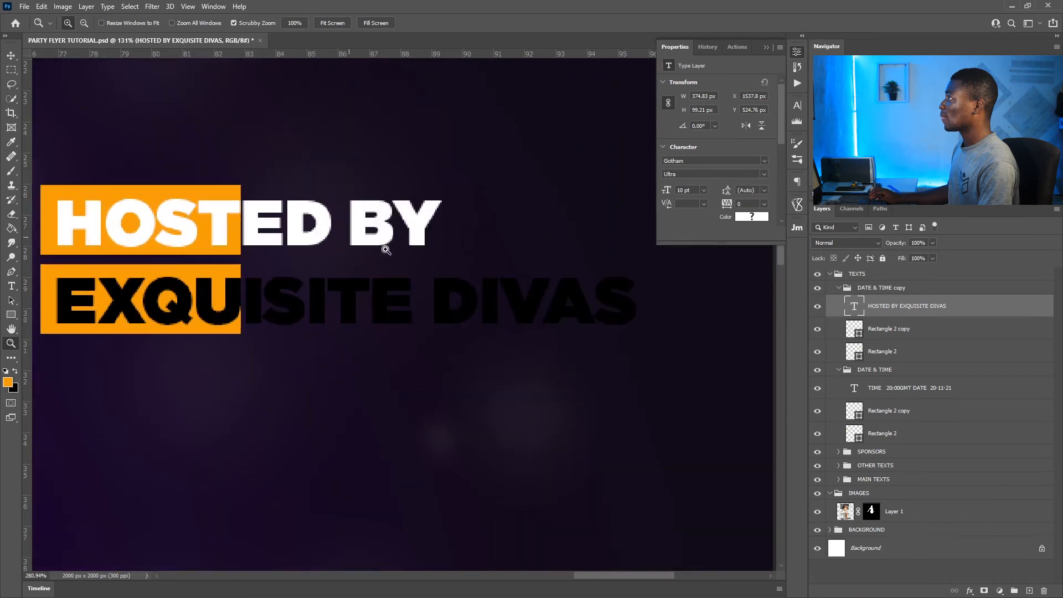
pyautogui.moveTo(319, 256); pyautogui.dragTo(377, 258)
pyautogui.click(883, 332)
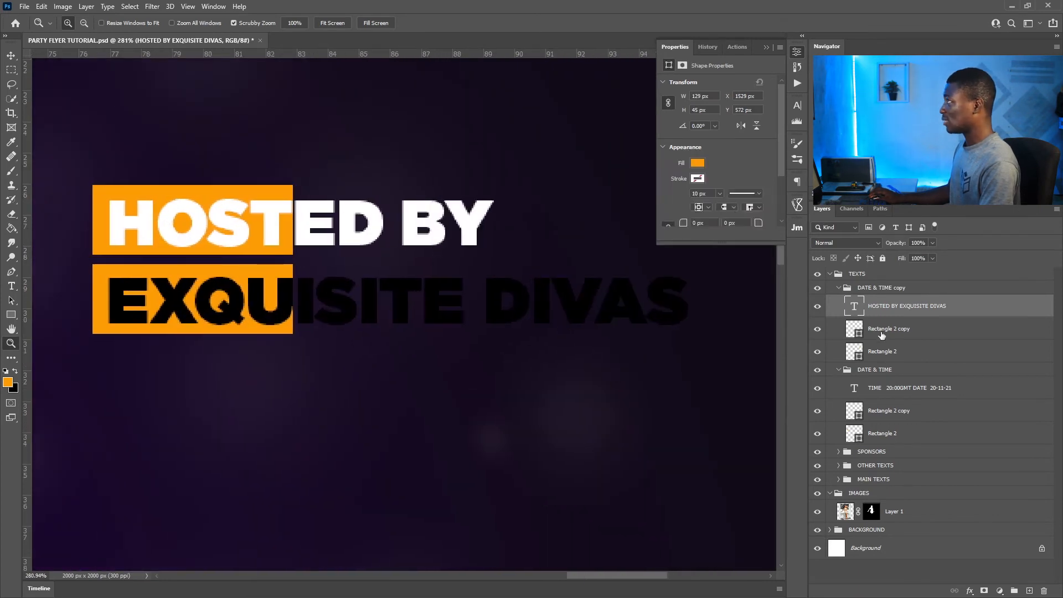
pyautogui.press('v')
pyautogui.moveTo(295, 304); pyautogui.dragTo(709, 298)
pyautogui.press('Return')
# Delete the orange rectangle behind HOSTED BY and save the document
pyautogui.click(897, 350)
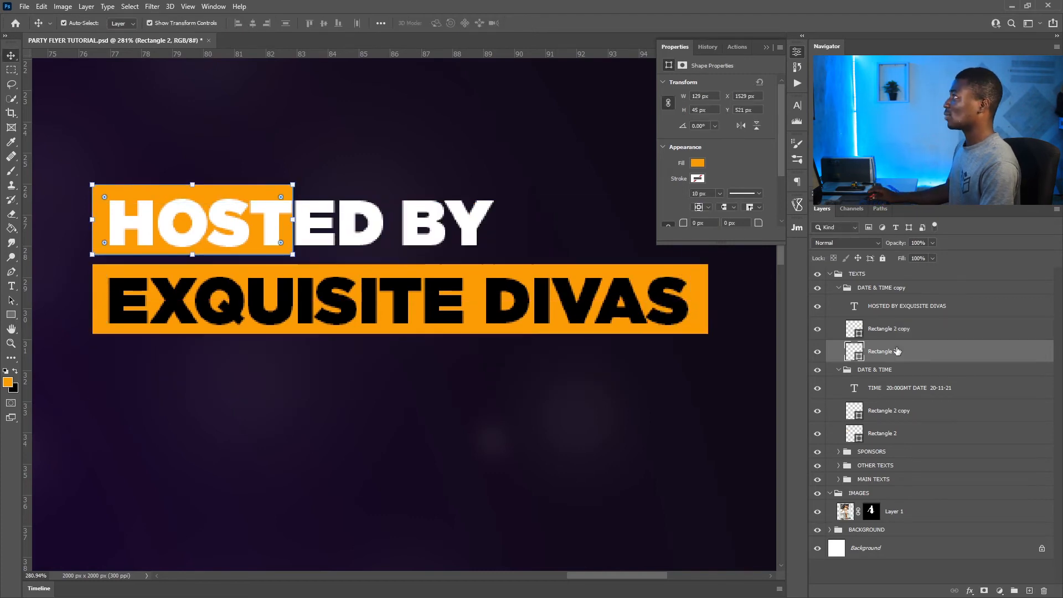
pyautogui.press('Delete')
pyautogui.press('z')
pyautogui.click(335, 23)
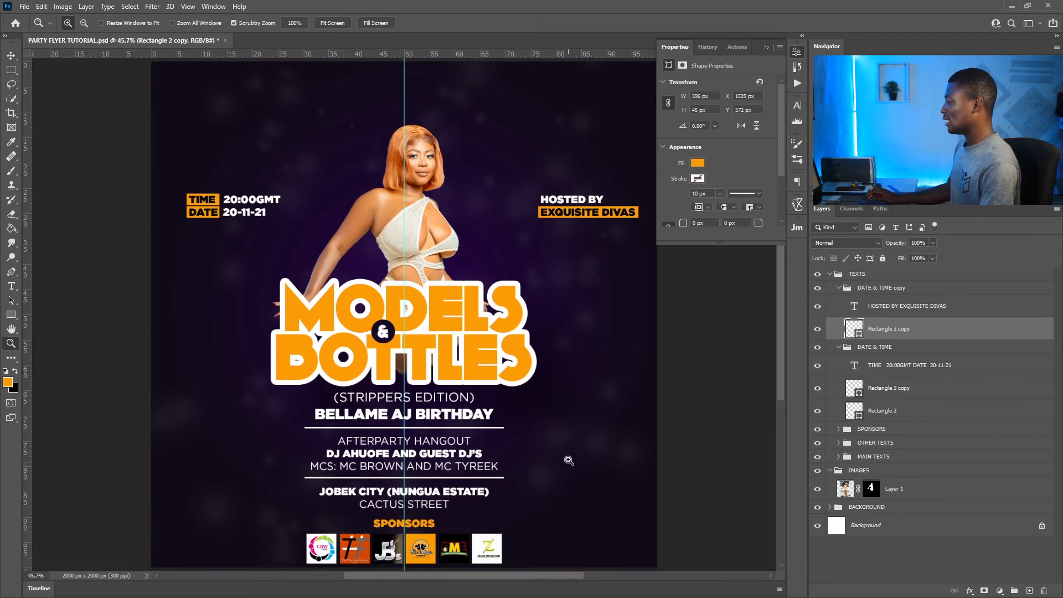
pyautogui.hotkey('ctrl', 's')
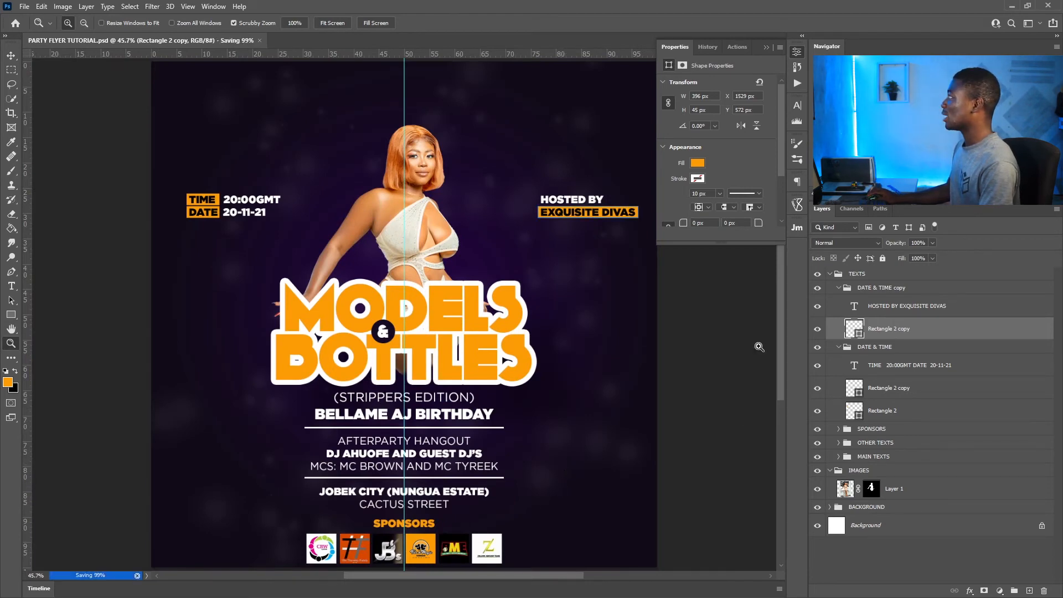
# Collapse the DATE & TIME, DATE & TIME copy and TEXTS layer groups and hide the layer properties
pyautogui.click(838, 347)
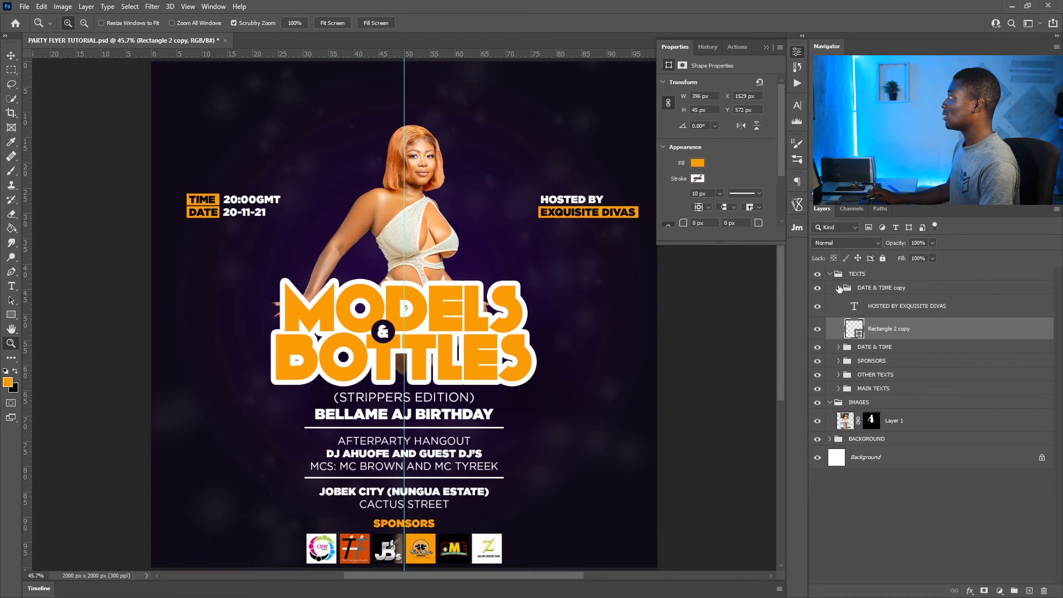
pyautogui.click(838, 289)
pyautogui.click(829, 274)
pyautogui.click(798, 53)
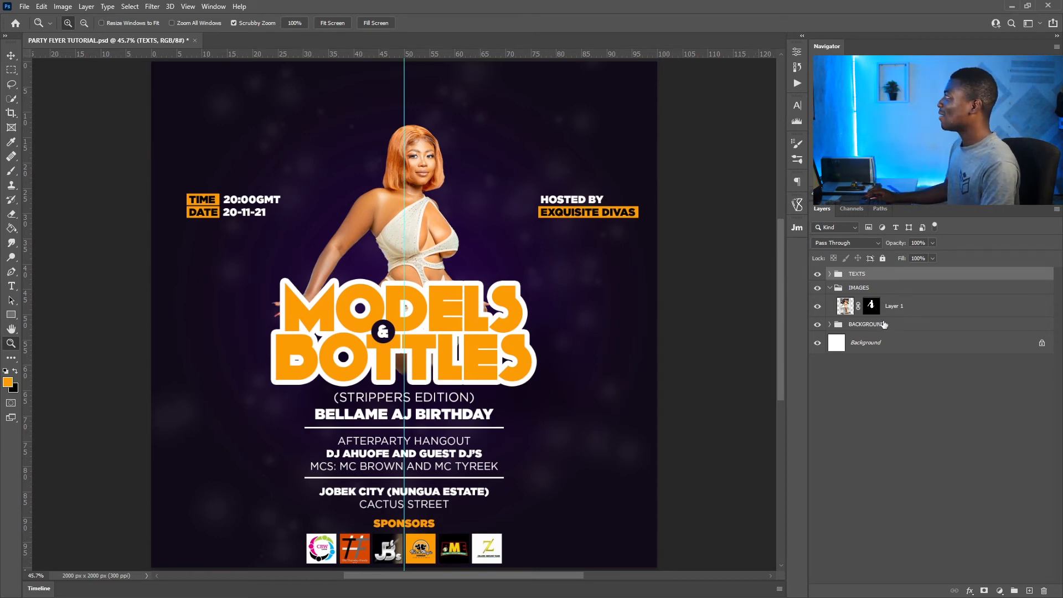
# Draw a white triangle about 970 x 840 px directly above the woman's layer in the IMAGES group
pyautogui.click(897, 309)
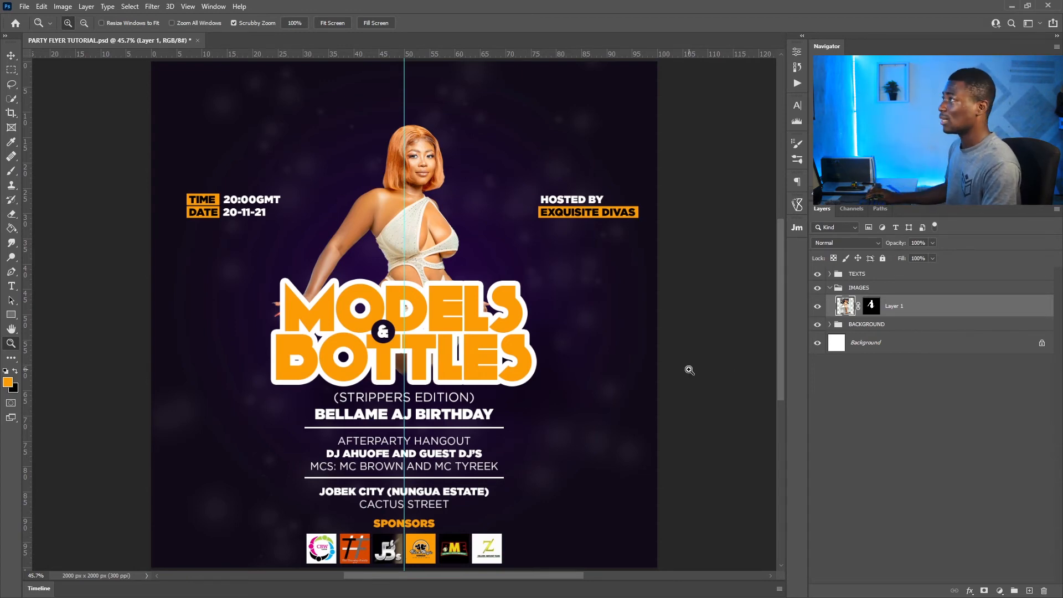
pyautogui.click(11, 315)
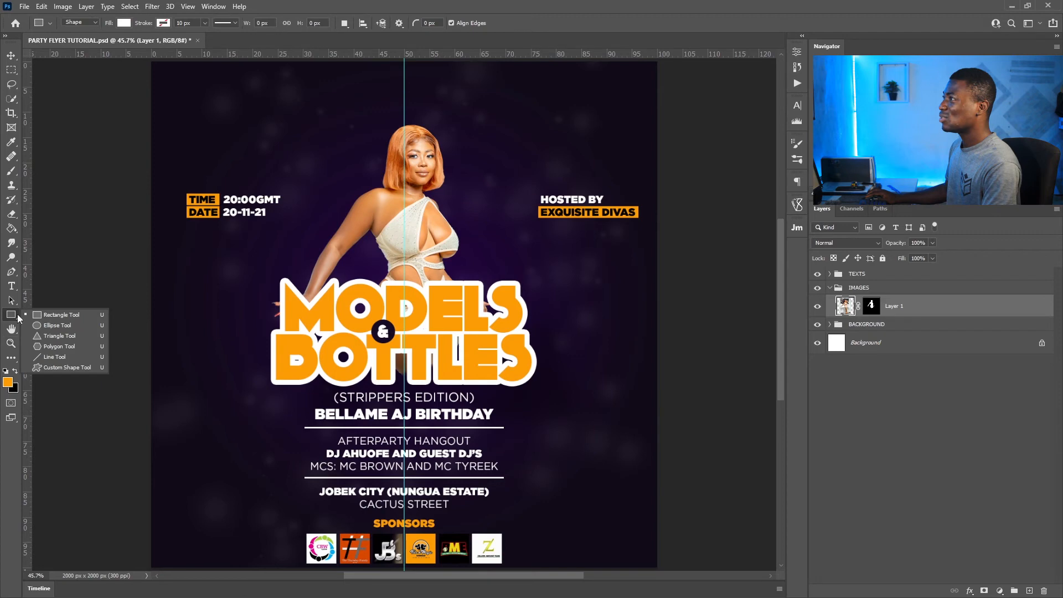
pyautogui.click(56, 336)
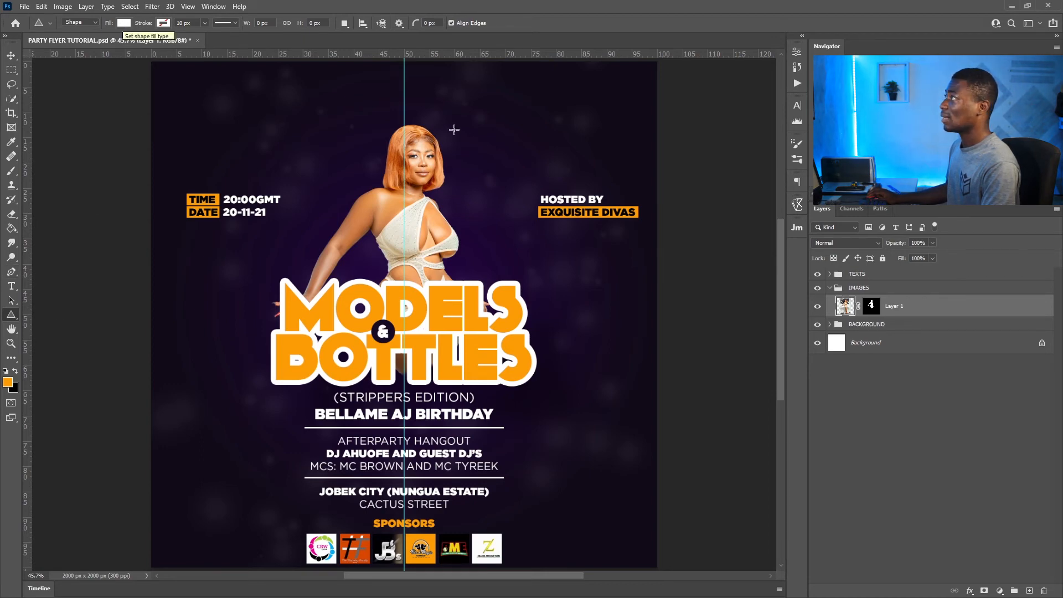
pyautogui.moveTo(326, 172); pyautogui.dragTo(684, 456)
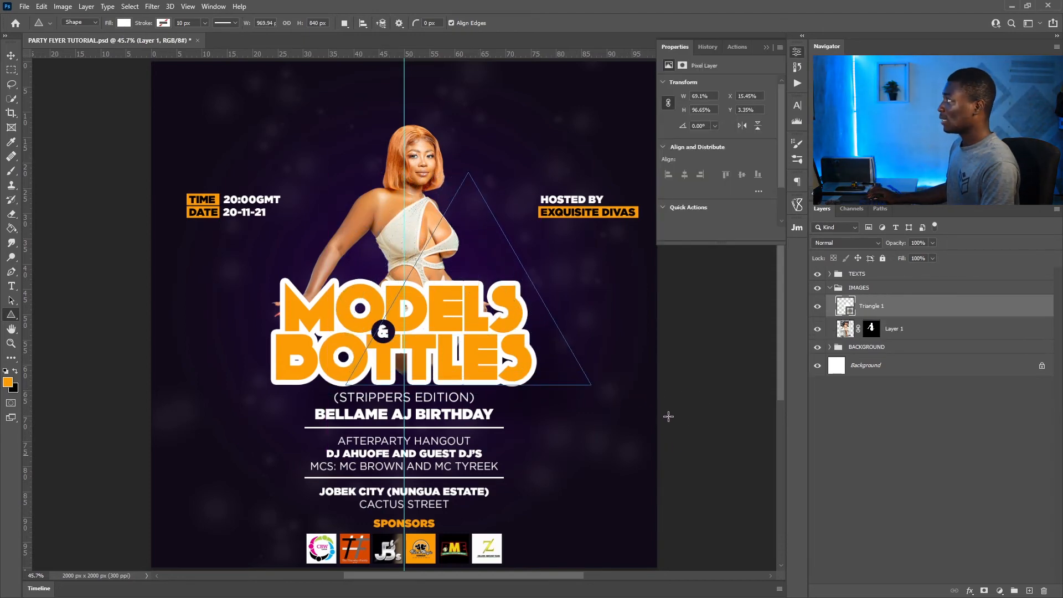
# Move the triangle over the woman's upper body and rotate it about 49.9° so one corner points down
pyautogui.click(10, 56)
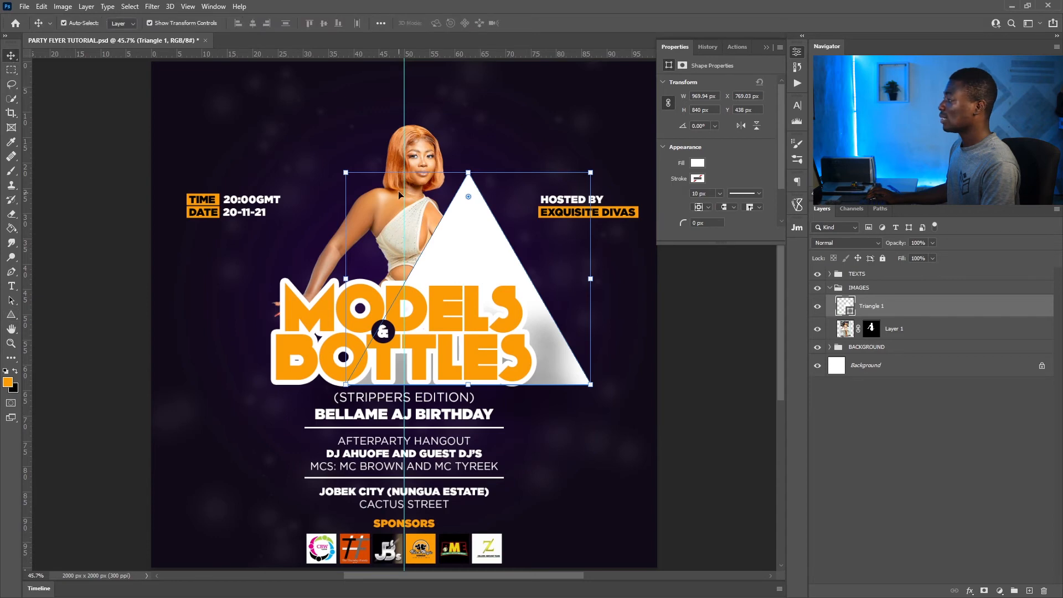
pyautogui.moveTo(479, 243); pyautogui.dragTo(396, 201)
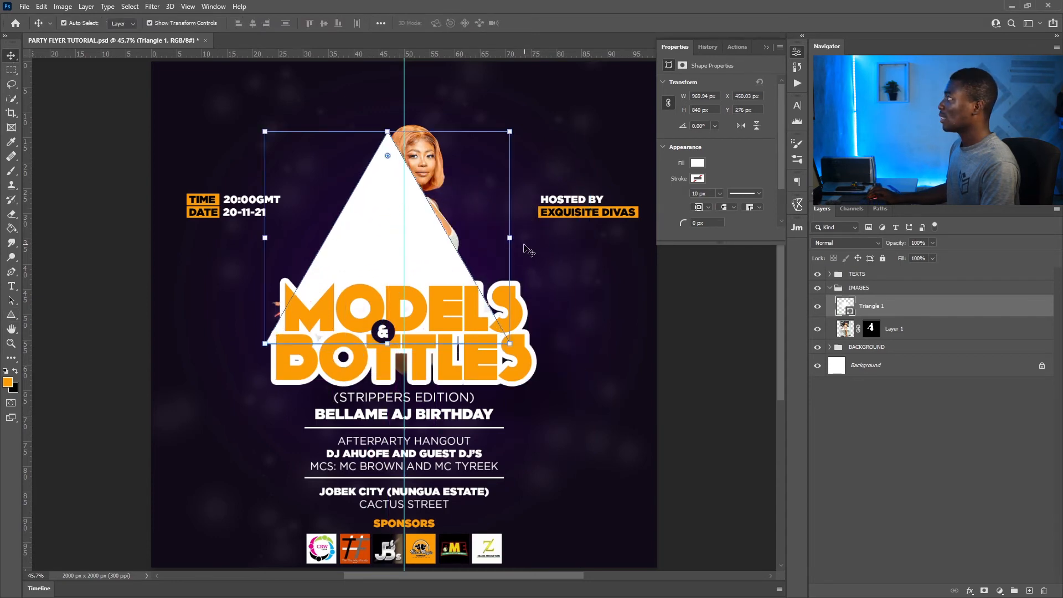
pyautogui.moveTo(523, 246); pyautogui.dragTo(468, 346)
pyautogui.moveTo(379, 249); pyautogui.dragTo(419, 230)
pyautogui.press('Return')
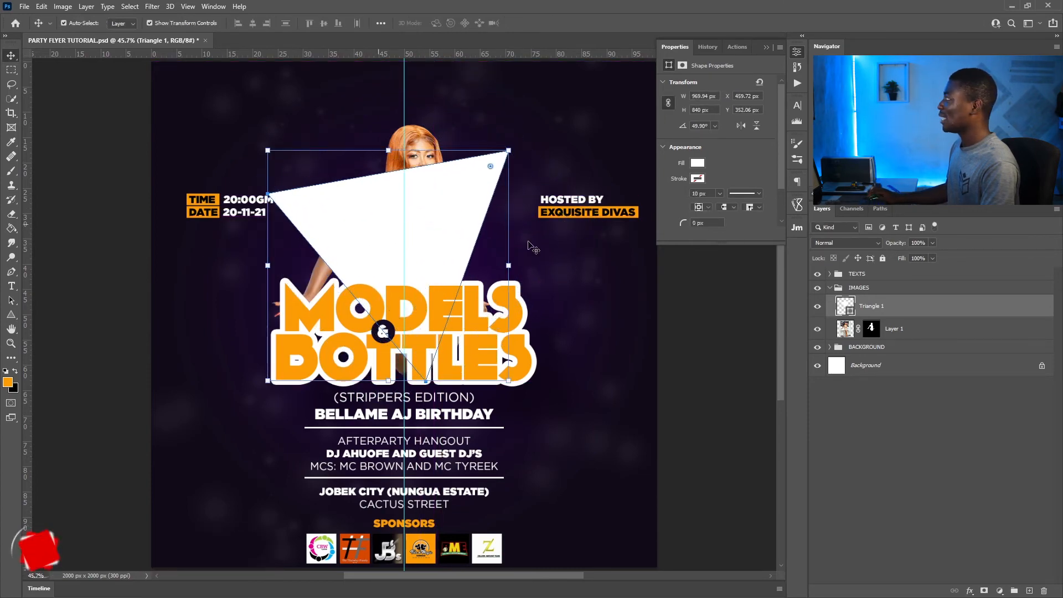
# Place the triangle beneath the woman's cutout in the layer order and rename the cutout layer MODEL
pyautogui.moveTo(912, 324); pyautogui.dragTo(899, 302)
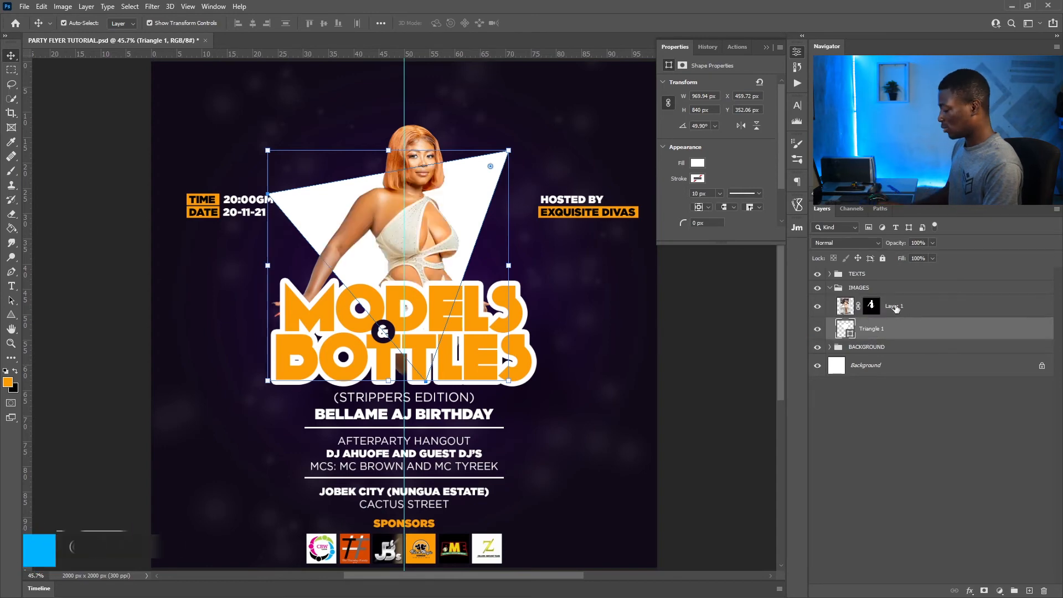
pyautogui.doubleClick(896, 305)
pyautogui.write('MODEL')
pyautogui.press('Return')
# Set the triangle layer's fill to 0%
pyautogui.click(873, 328)
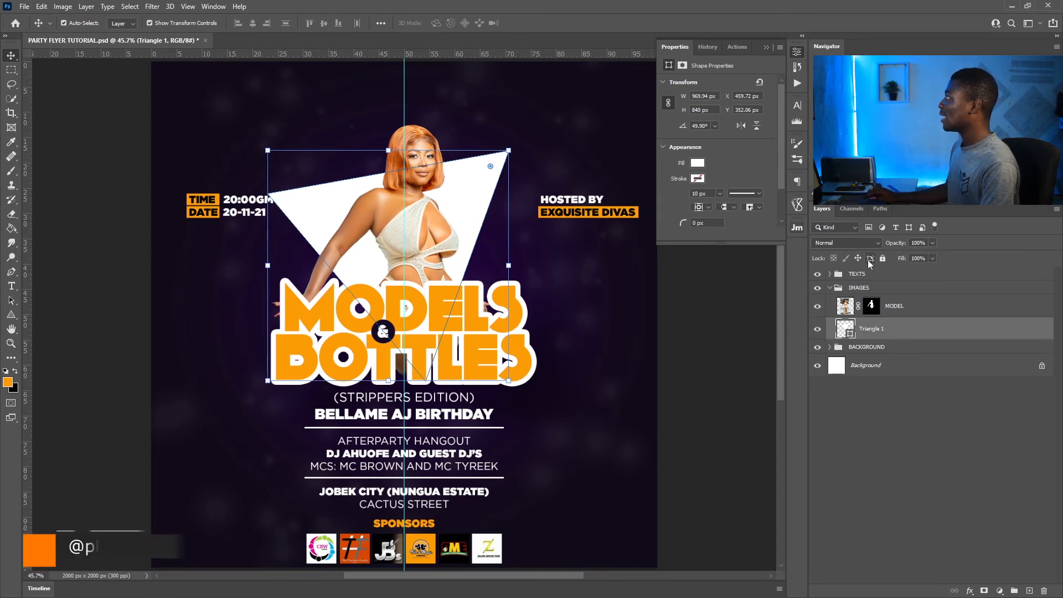
pyautogui.moveTo(902, 258); pyautogui.dragTo(674, 261)
pyautogui.press('z')
pyautogui.moveTo(404, 176); pyautogui.dragTo(428, 177)
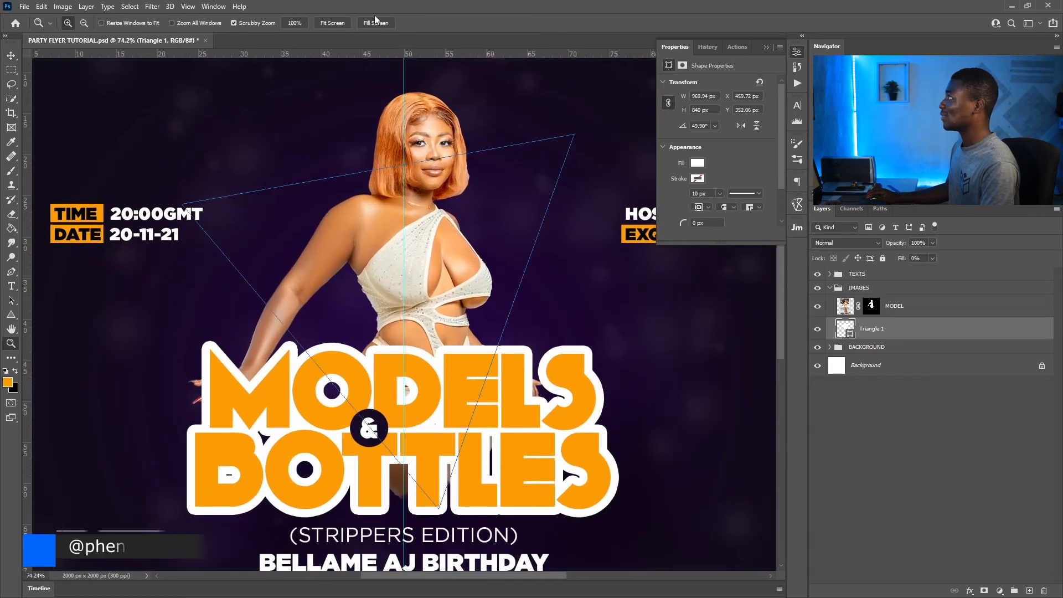
pyautogui.click(333, 23)
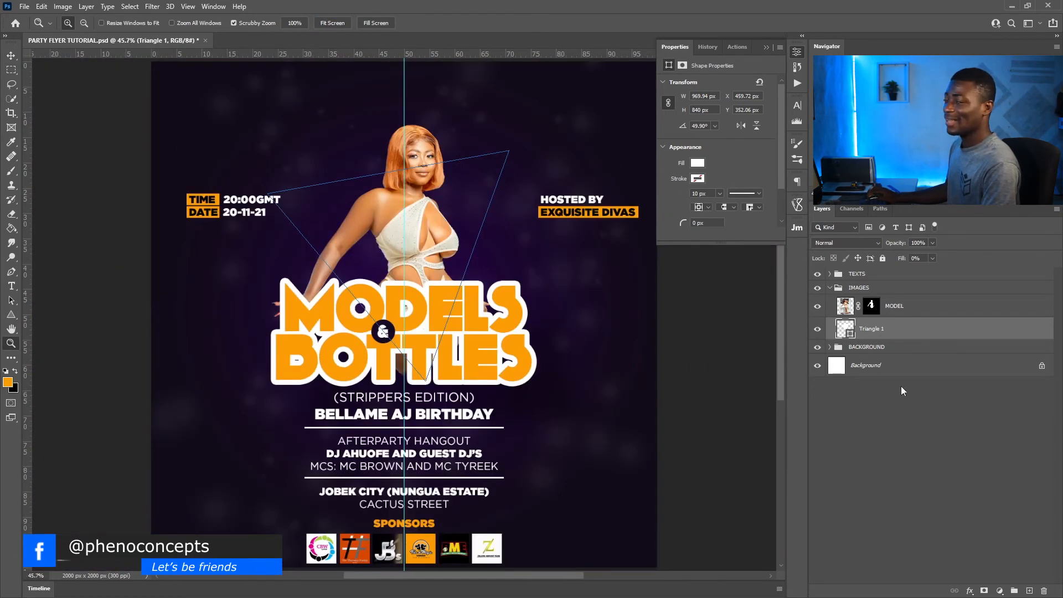
# Add an Outer Glow effect to the triangle and set the glow colour to white (ffffff)
pyautogui.click(969, 590)
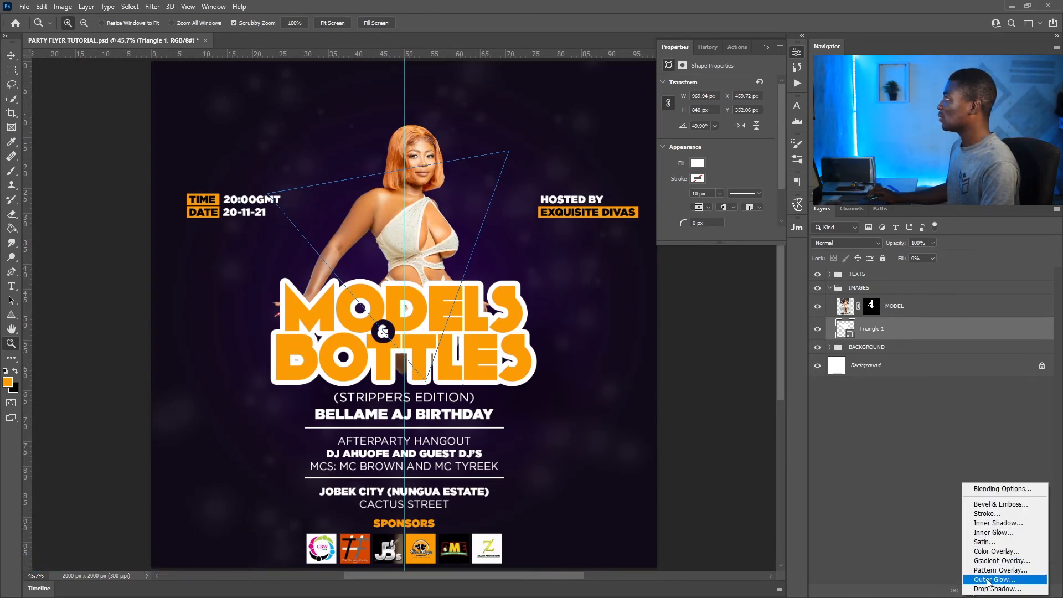
pyautogui.click(994, 579)
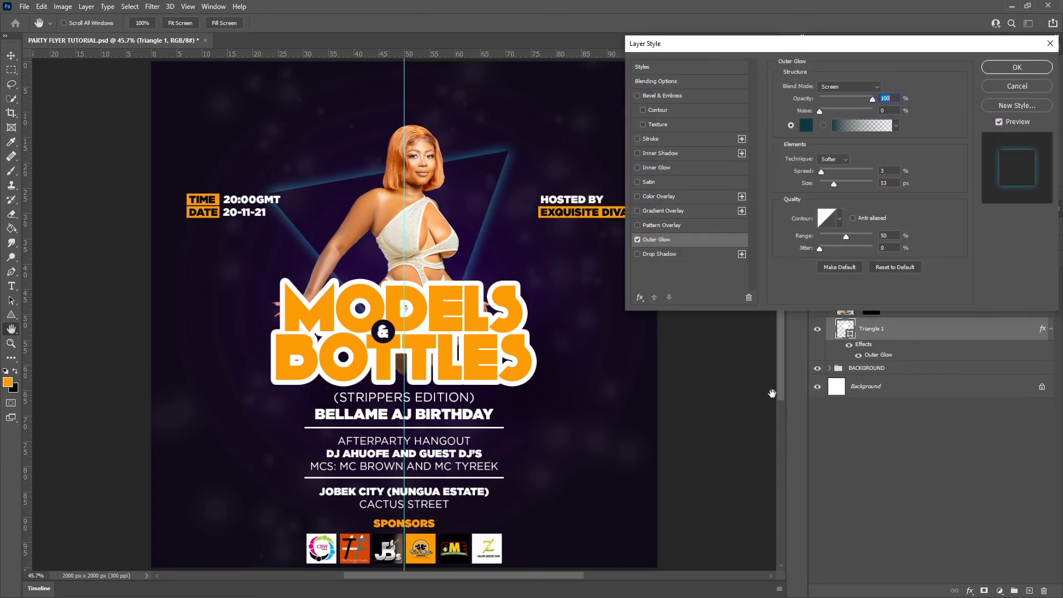
pyautogui.click(805, 126)
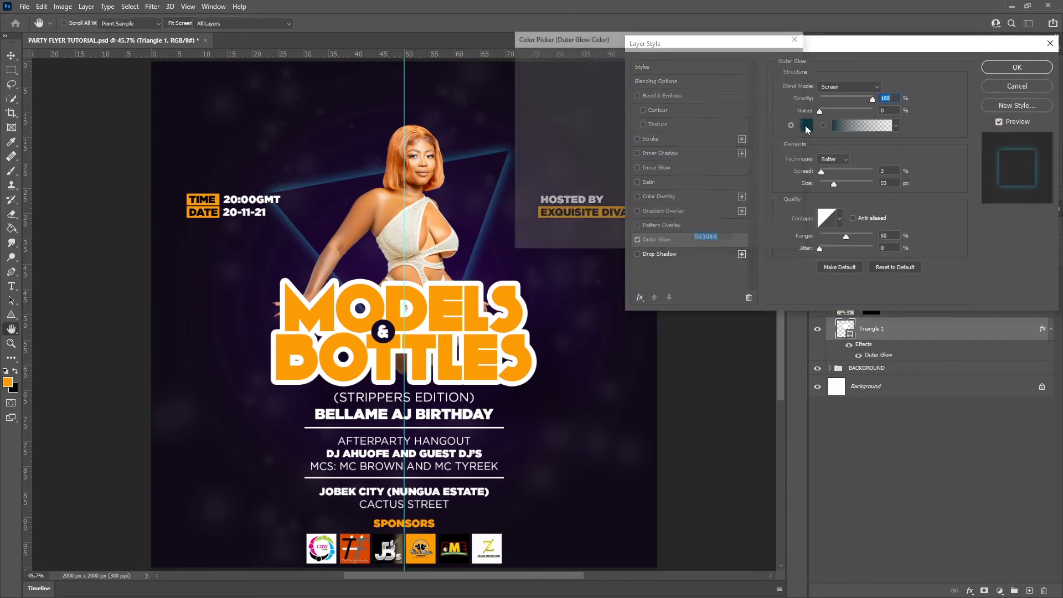
pyautogui.click(519, 65)
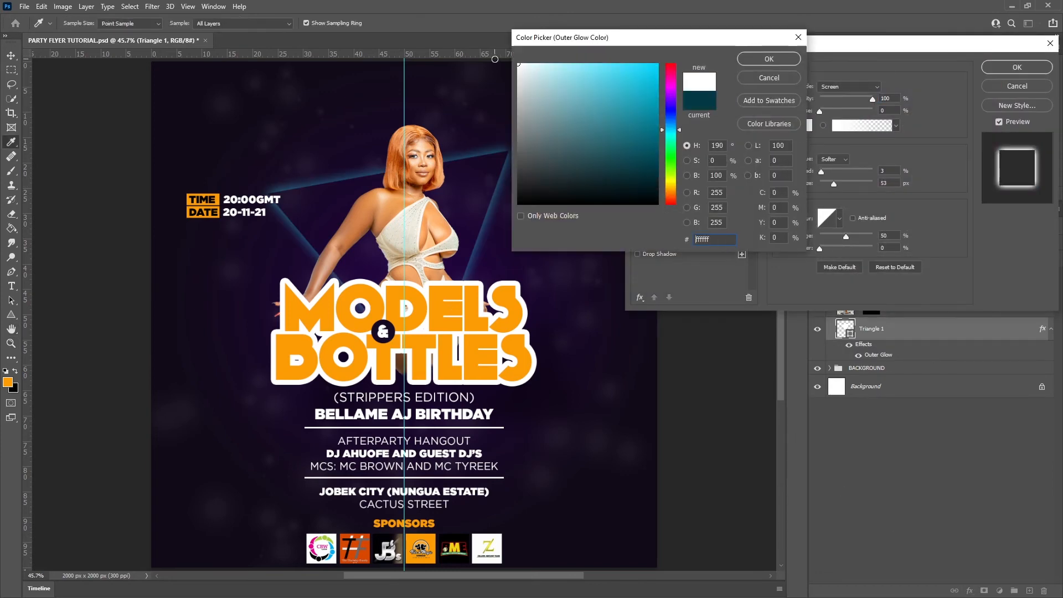
pyautogui.click(766, 62)
# Try another blend mode for the triangle's outer glow and set its opacity to 50%
pyautogui.moveTo(834, 49); pyautogui.dragTo(831, 46)
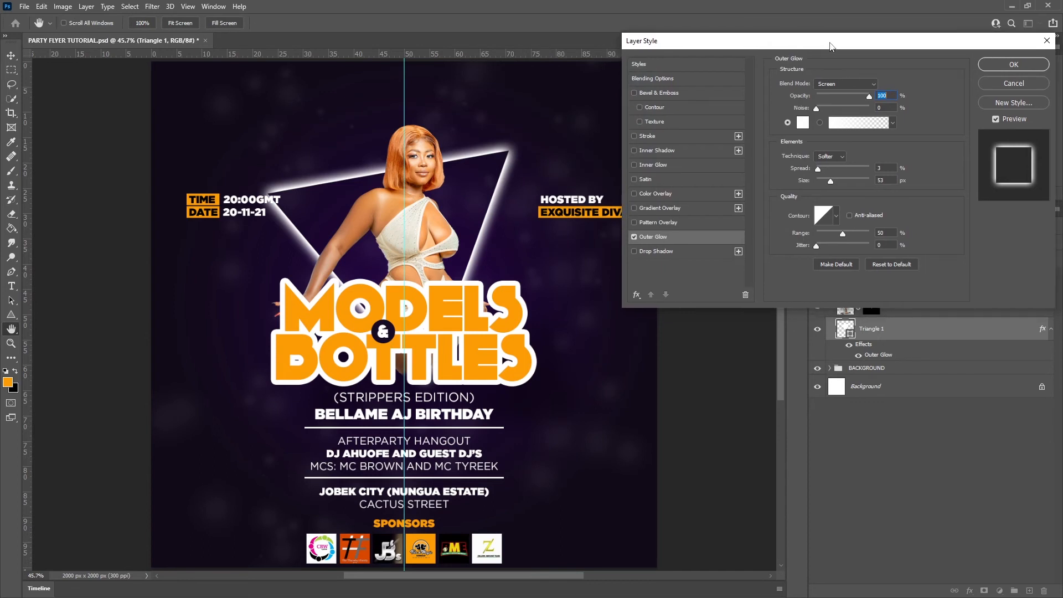
pyautogui.click(827, 87)
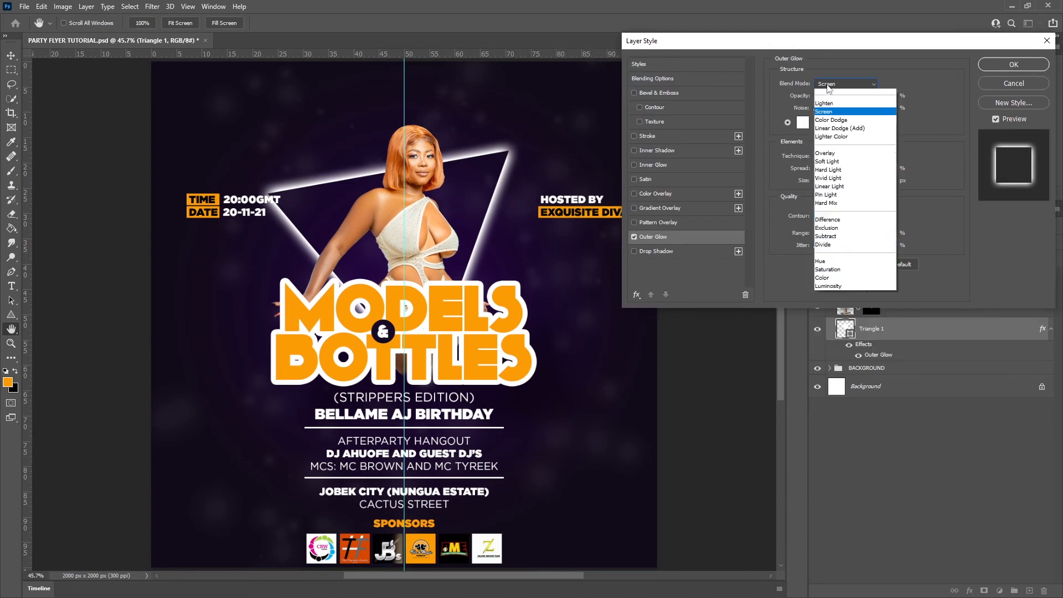
pyautogui.click(826, 177)
pyautogui.moveTo(869, 95)
pyautogui.mouseDown()
pyautogui.moveTo(778, 92)
pyautogui.moveTo(849, 93)
pyautogui.mouseUp()
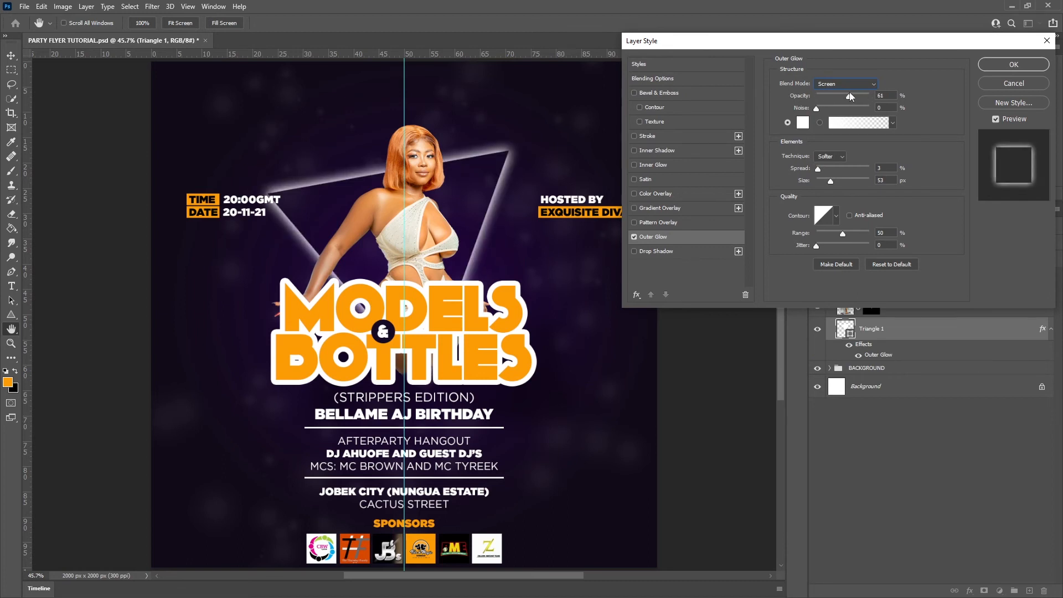
pyautogui.click(893, 94)
pyautogui.write('50')
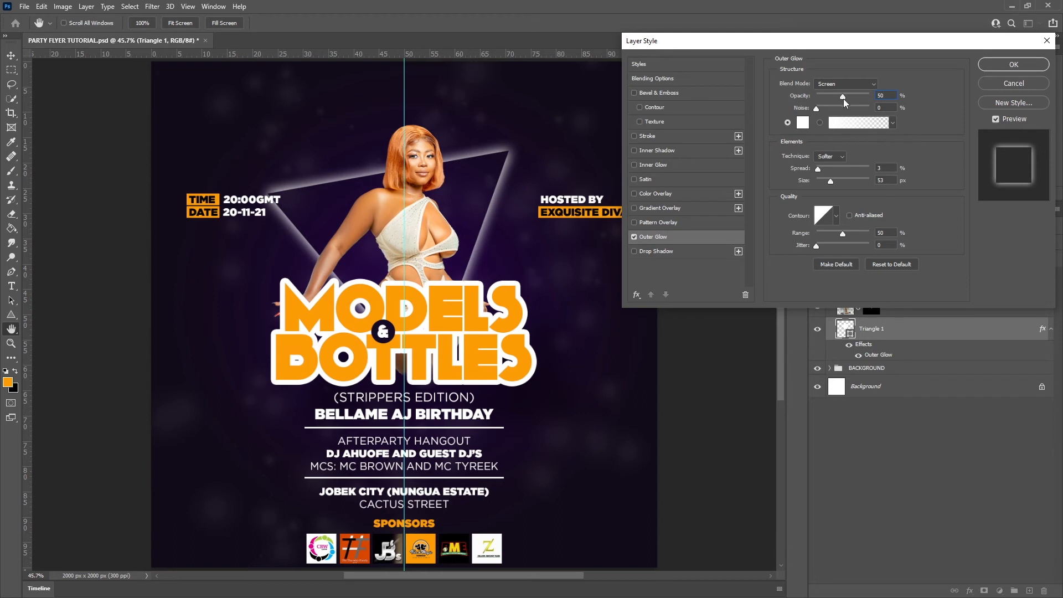
# Set the outer glow's spread to 0%, its size to 50 px and its opacity to 100%
pyautogui.moveTo(819, 168); pyautogui.dragTo(755, 169)
pyautogui.moveTo(839, 180)
pyautogui.mouseDown()
pyautogui.moveTo(884, 181)
pyautogui.moveTo(792, 175)
pyautogui.moveTo(829, 178)
pyautogui.mouseUp()
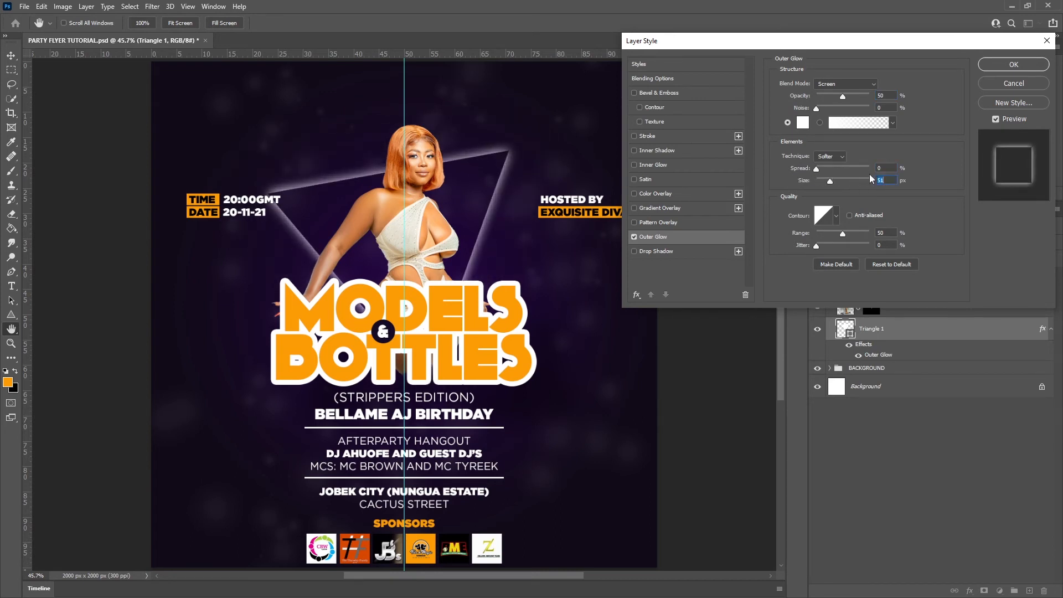
pyautogui.write('50')
pyautogui.moveTo(848, 93); pyautogui.dragTo(873, 96)
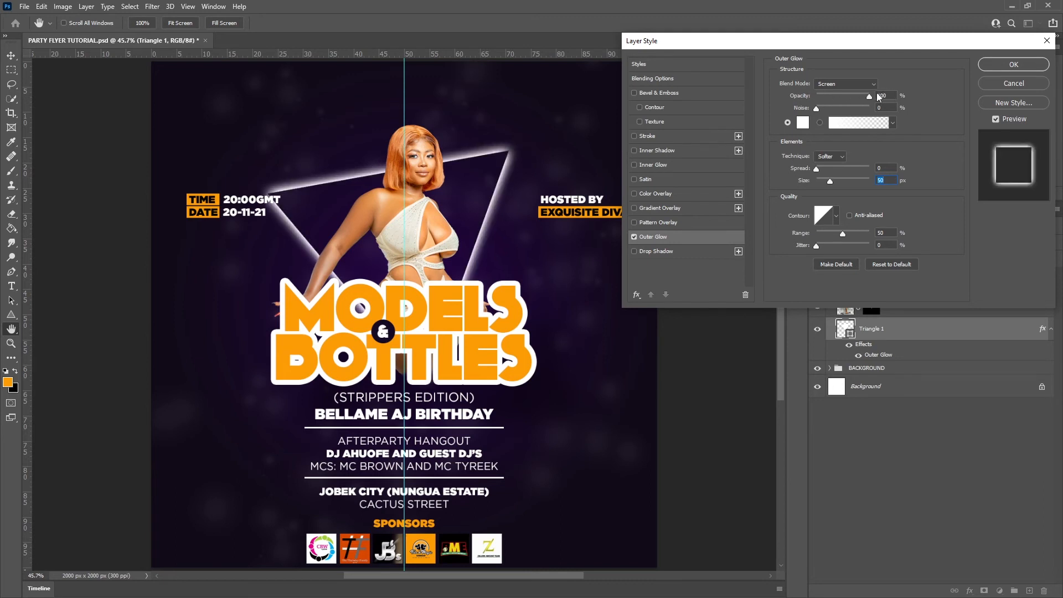
# Change the outer glow colour to light pink (da8dcb) and apply the layer style to the triangle
pyautogui.click(802, 123)
pyautogui.click(604, 164)
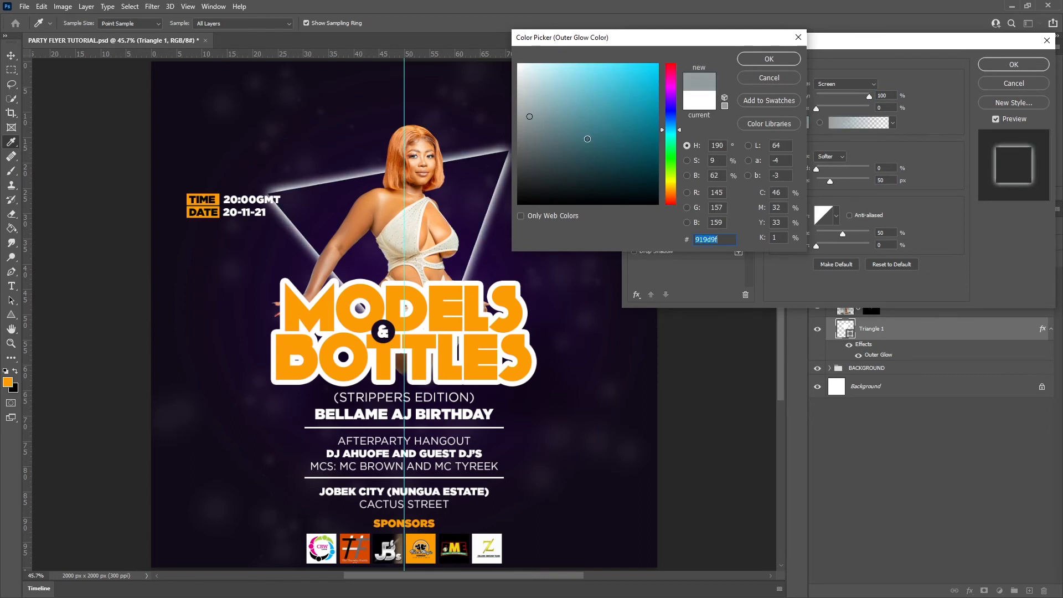
pyautogui.click(669, 82)
pyautogui.moveTo(603, 98)
pyautogui.mouseDown()
pyautogui.moveTo(557, 86)
pyautogui.moveTo(572, 91)
pyautogui.moveTo(567, 84)
pyautogui.mouseUp()
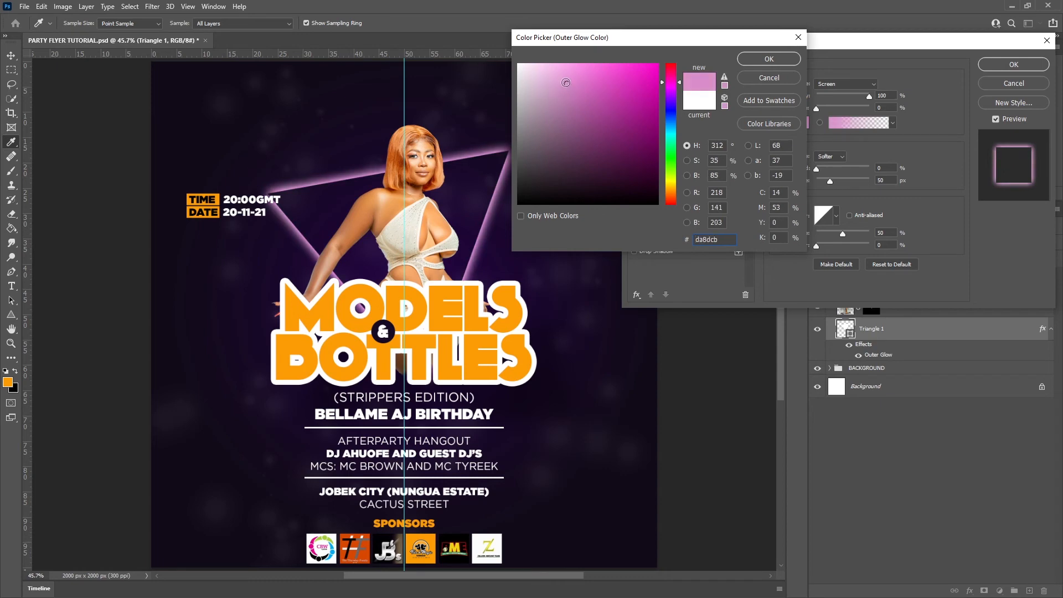
pyautogui.click(790, 60)
pyautogui.click(1005, 66)
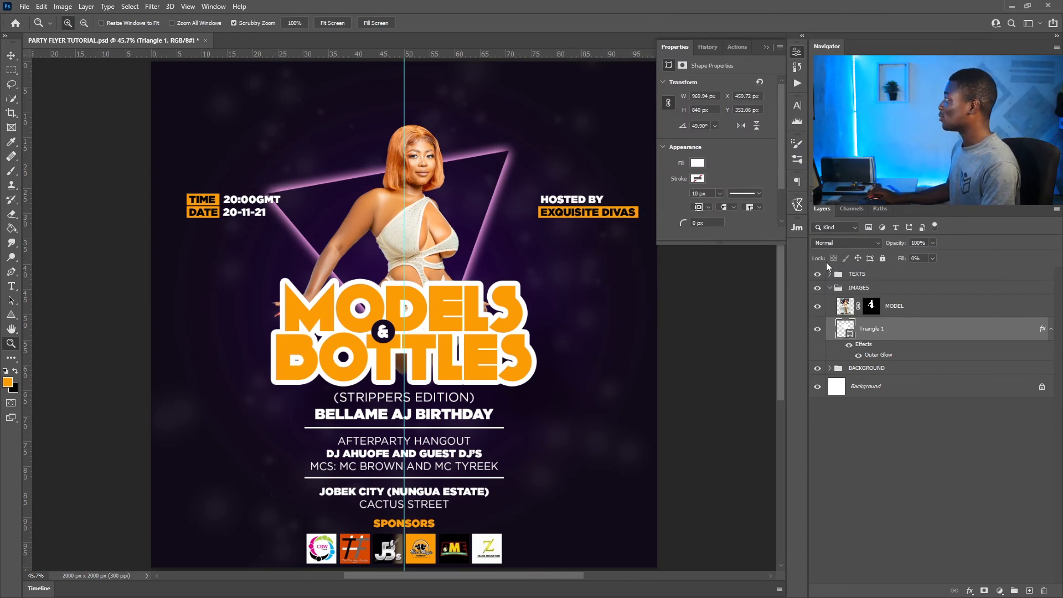
# Duplicate the glowing triangle layer and select the original triangle beneath the copy
pyautogui.click(1049, 330)
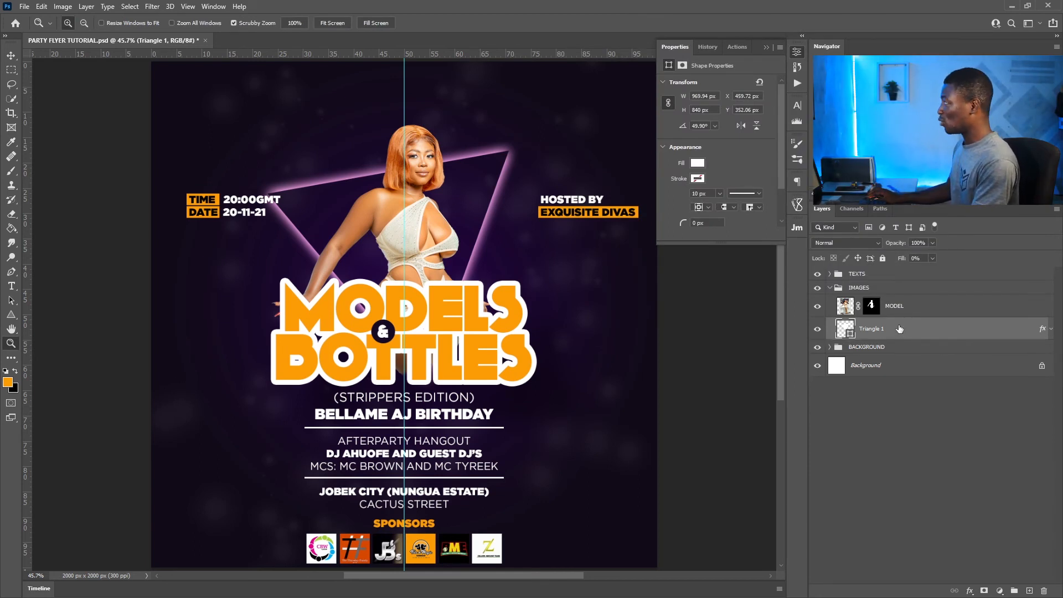
pyautogui.hotkey('ctrl', 'j')
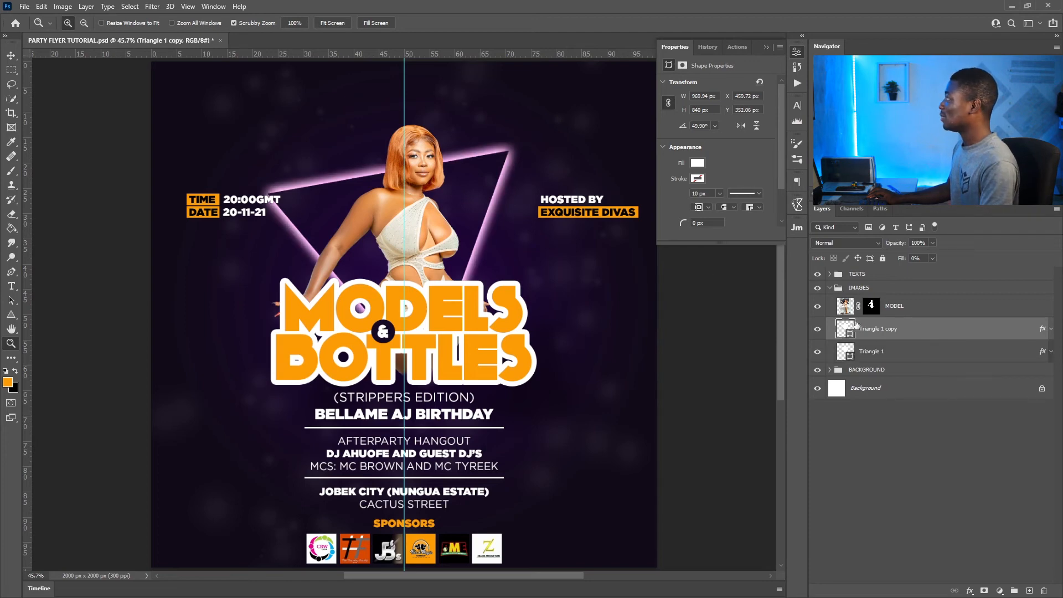
pyautogui.click(886, 354)
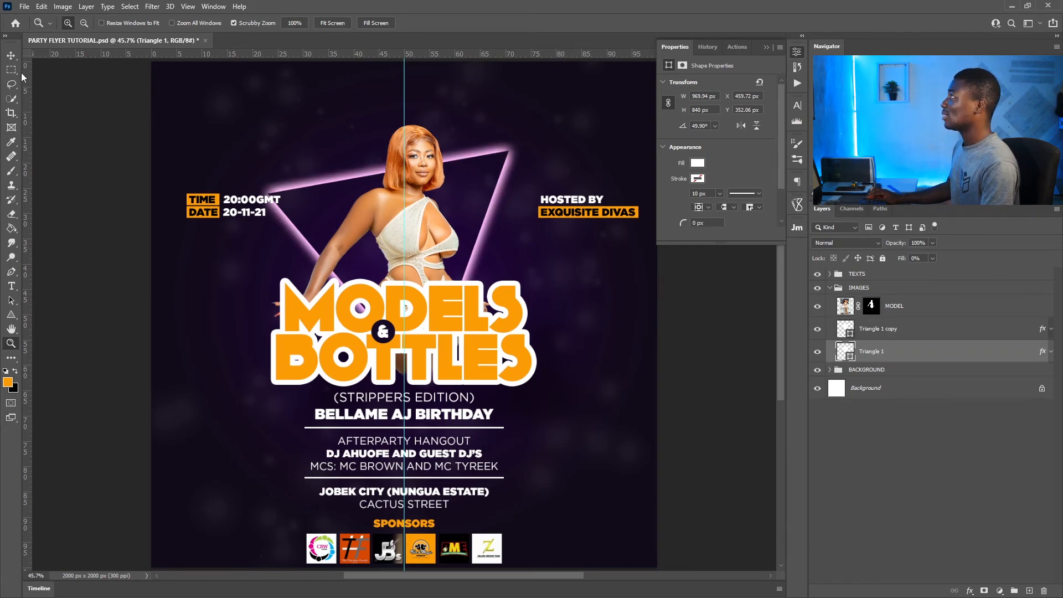
# Rotate the original triangle behind the woman by -79.5° and scale it down to about 85%
pyautogui.click(11, 55)
pyautogui.click(525, 263)
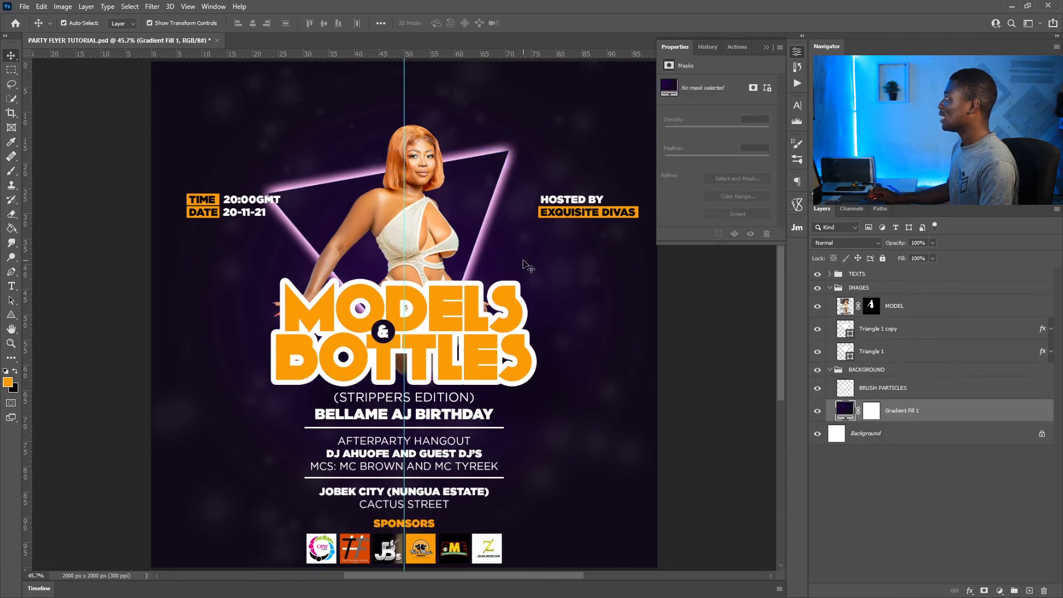
pyautogui.click(874, 352)
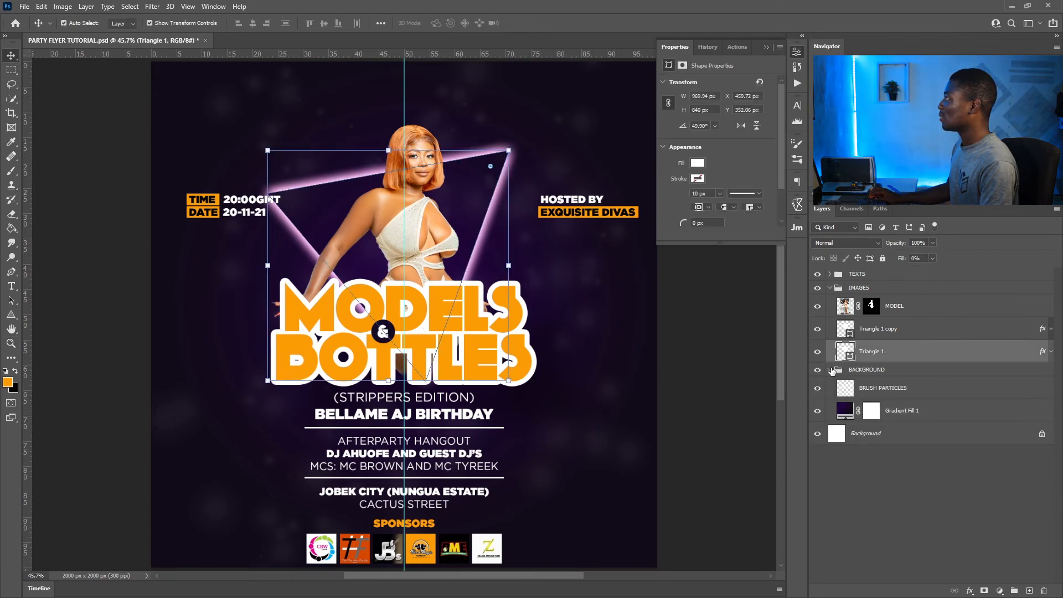
pyautogui.click(829, 370)
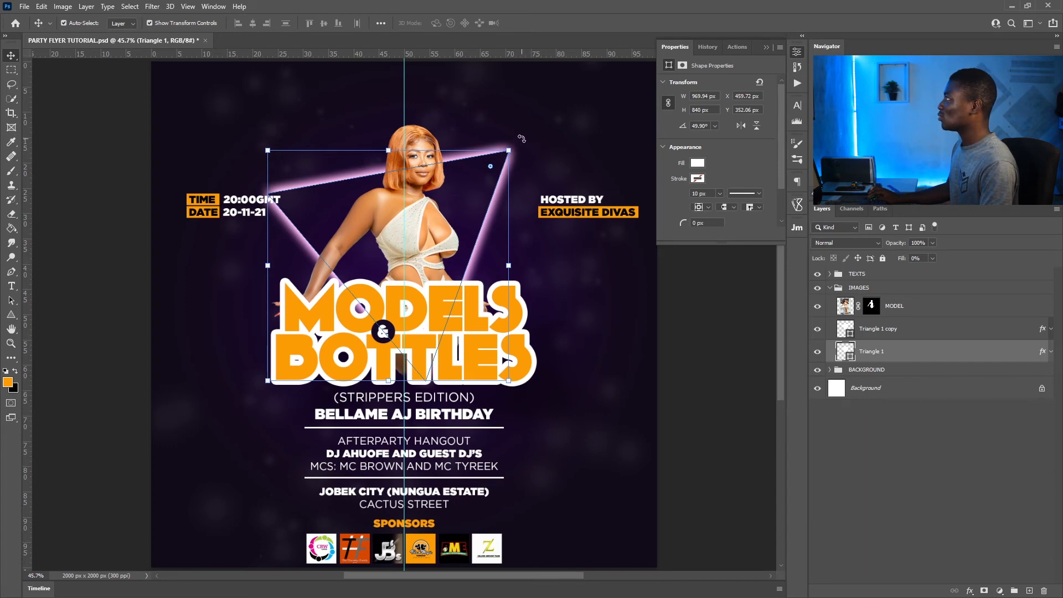
pyautogui.moveTo(521, 266); pyautogui.dragTo(418, 102)
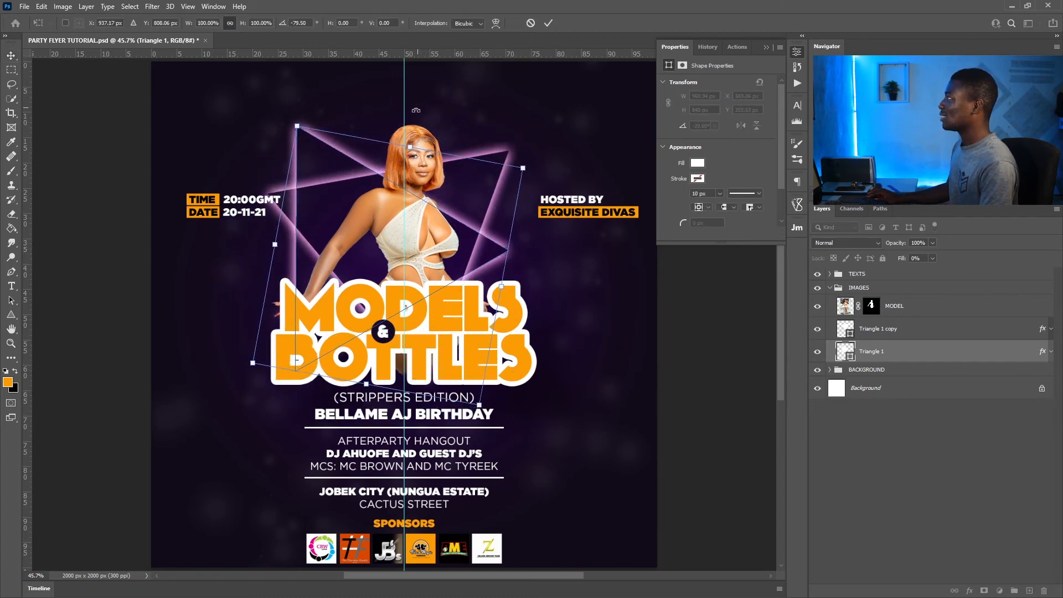
pyautogui.moveTo(297, 124); pyautogui.dragTo(311, 145)
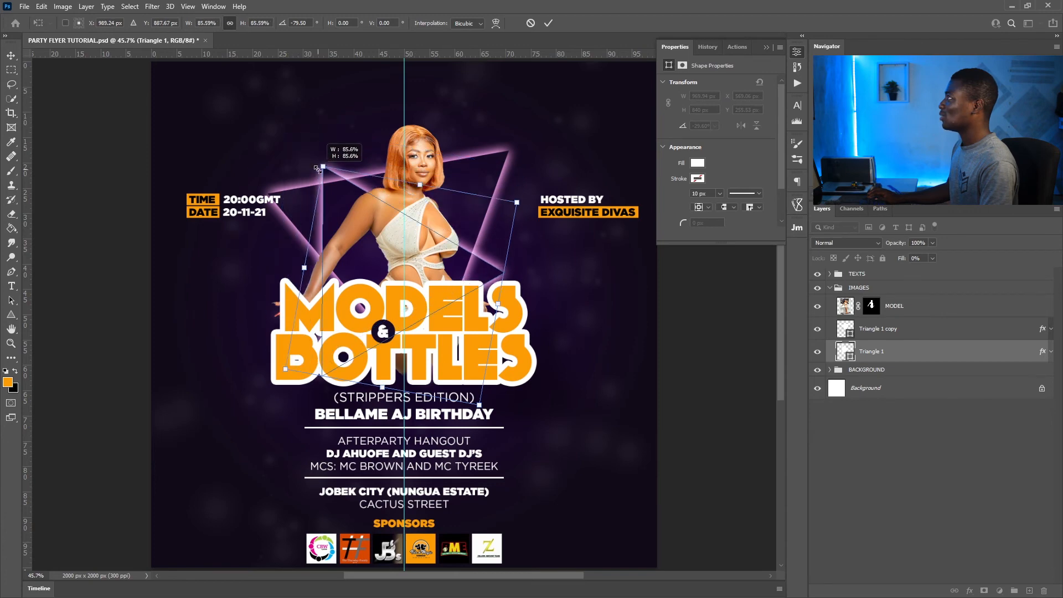
pyautogui.press('Return')
pyautogui.press('z')
pyautogui.moveTo(464, 222); pyautogui.dragTo(454, 230)
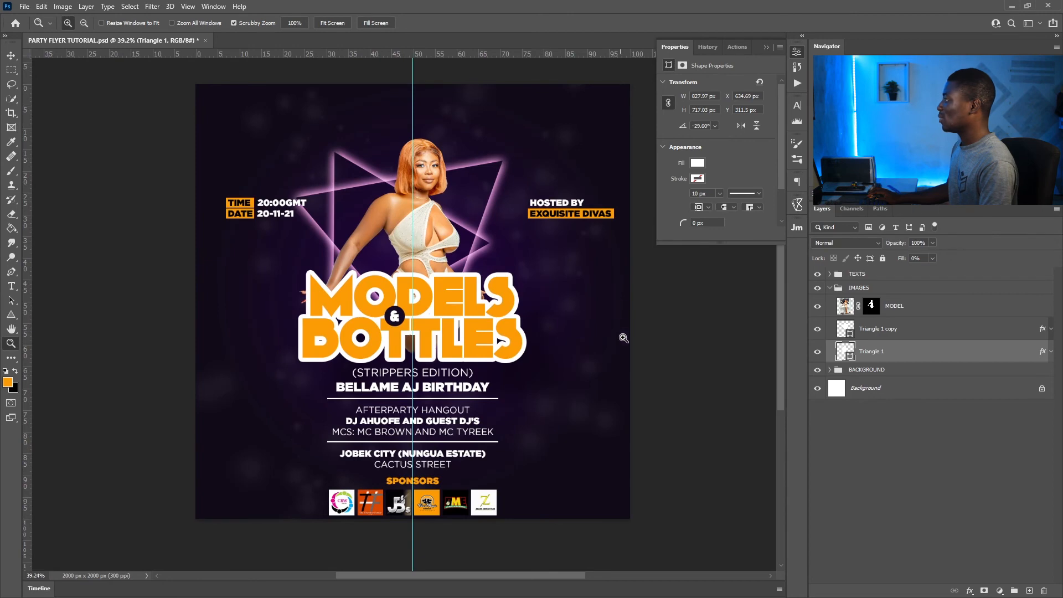
# Group the woman's layer with both triangle layers and name the group MODEL
pyautogui.click(830, 290)
pyautogui.click(908, 310)
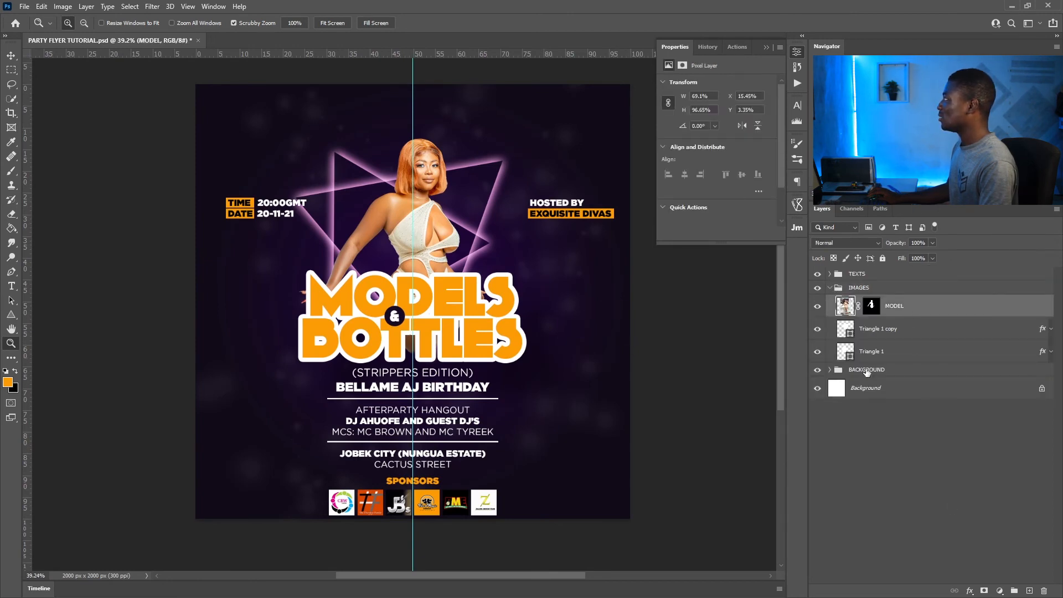
pyautogui.keyDown('shift'); pyautogui.click(911, 354); pyautogui.keyUp('shift')
pyautogui.hotkey('ctrl', 'g')
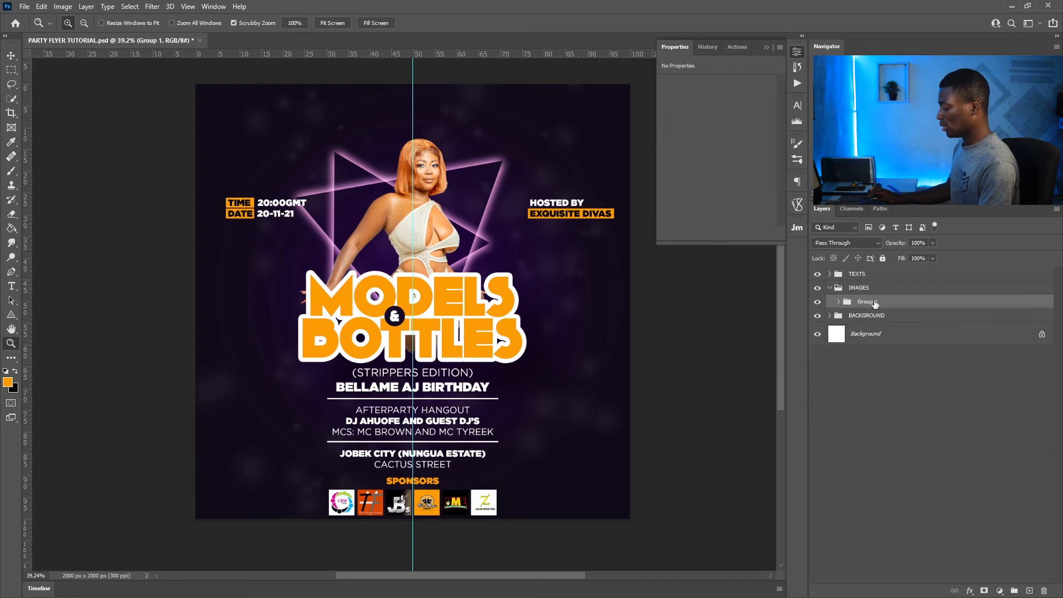
pyautogui.doubleClick(868, 301)
pyautogui.write('MODEL')
pyautogui.press('Return')
# Create a new layer group above the MODEL group and name it OTHER IMAGES
pyautogui.click(1014, 590)
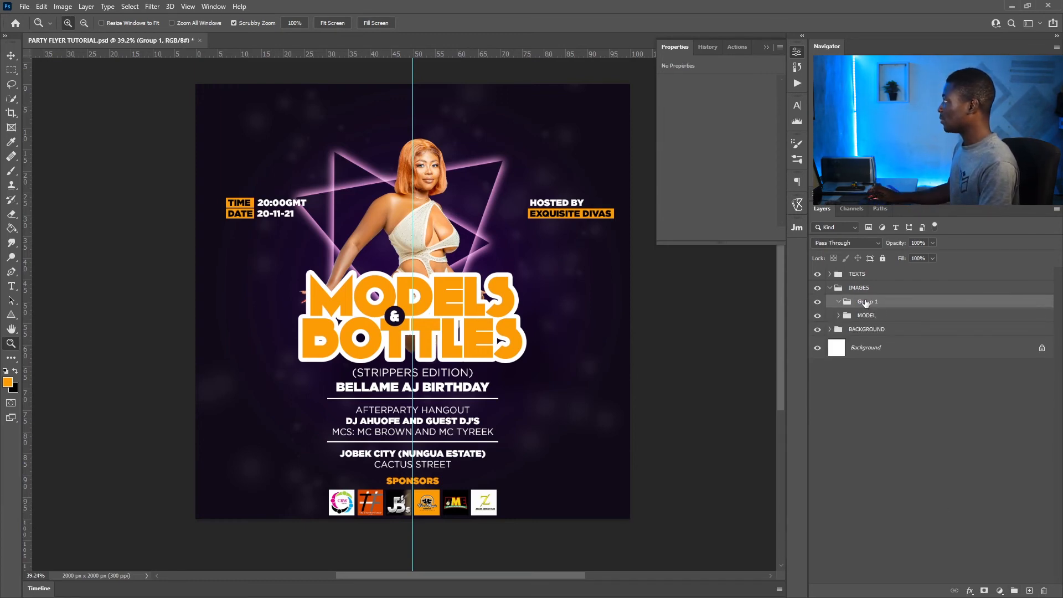
pyautogui.doubleClick(866, 301)
pyautogui.write('OTHER IMAGES')
pyautogui.press('Return')
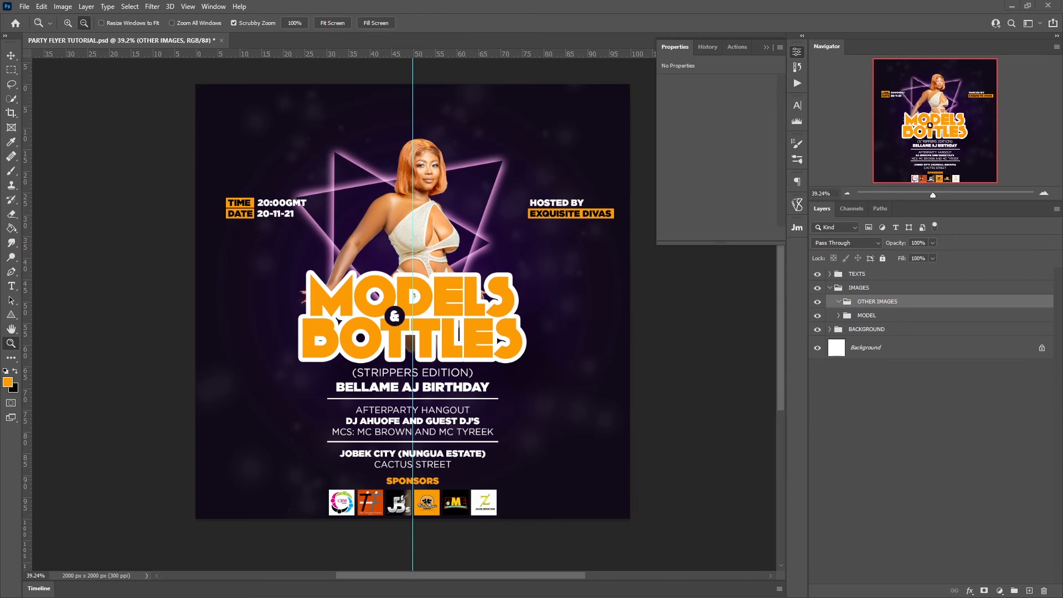
# Switch to File Explorer and place the bottle and glass images from the Desktop into the flyer
pyautogui.hotkey('alt', 'Tab')
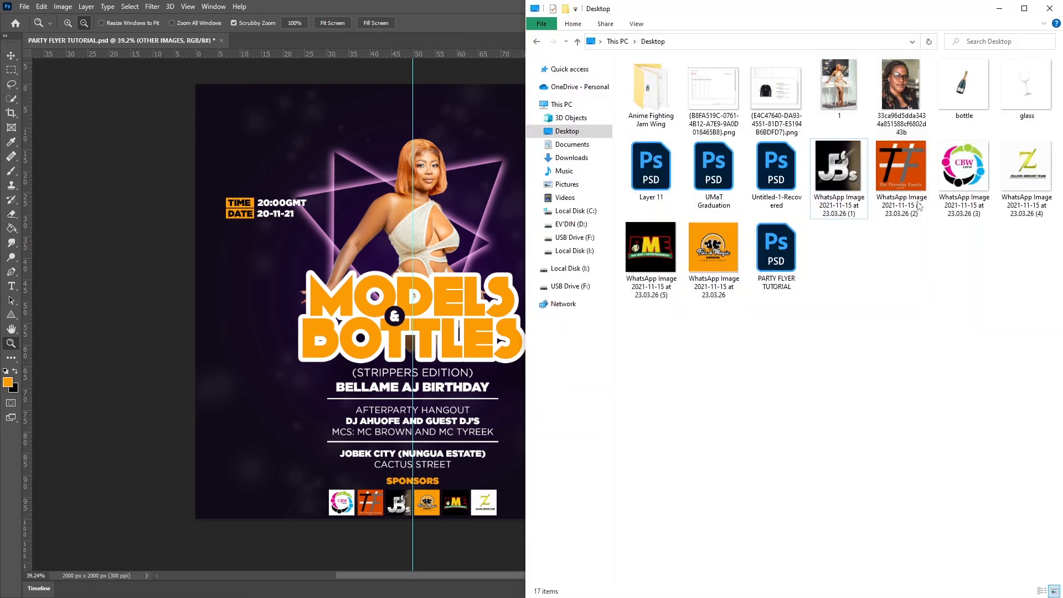
pyautogui.click(953, 72)
pyautogui.keyDown('ctrl'); pyautogui.click(1024, 83); pyautogui.keyUp('ctrl')
pyautogui.moveTo(959, 82); pyautogui.dragTo(345, 245)
pyautogui.press('Return')
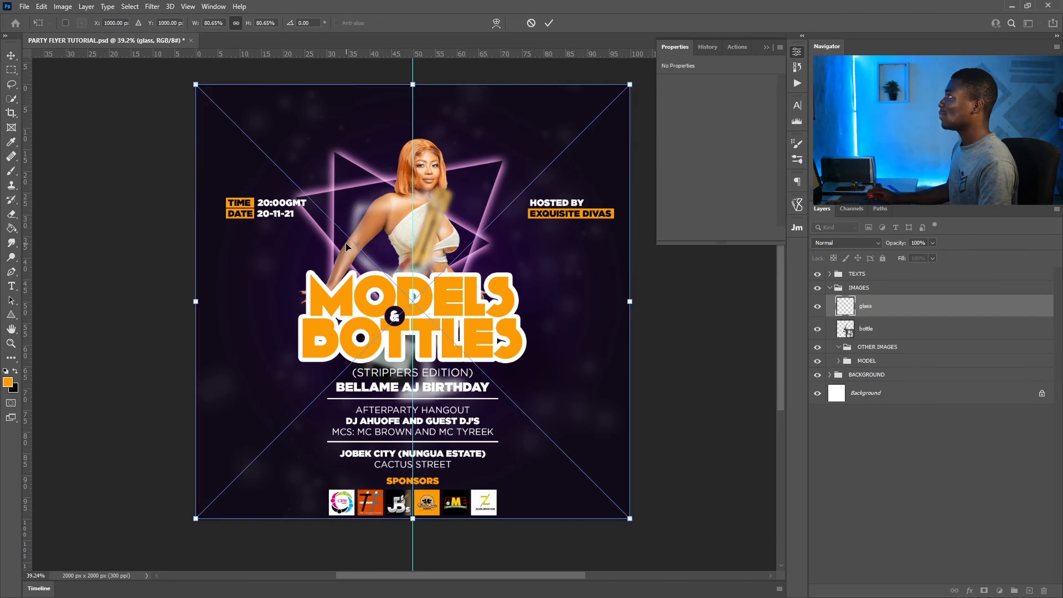
pyautogui.press('Return')
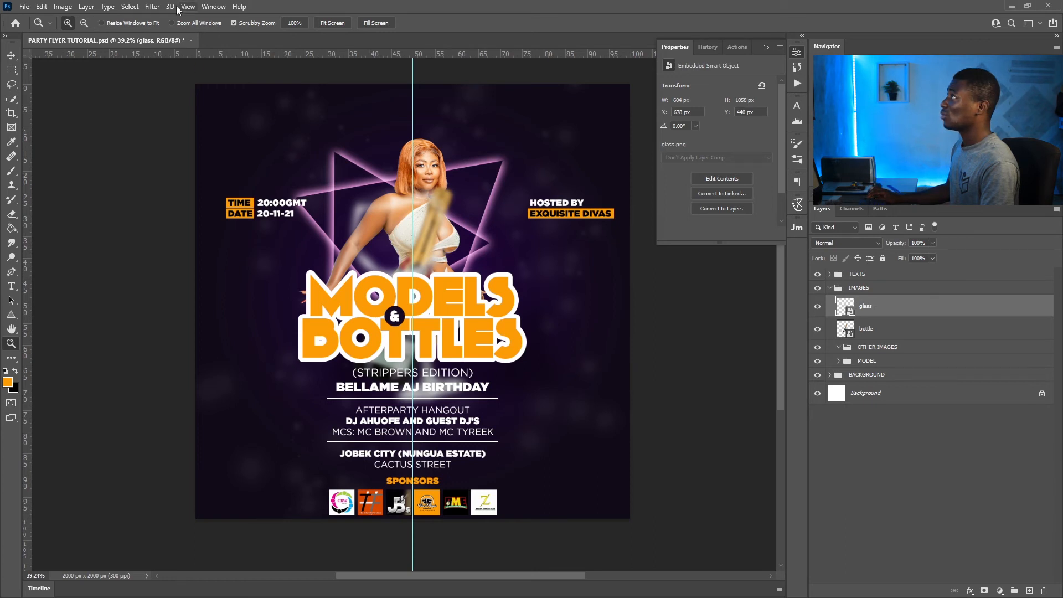
pyautogui.click(153, 10)
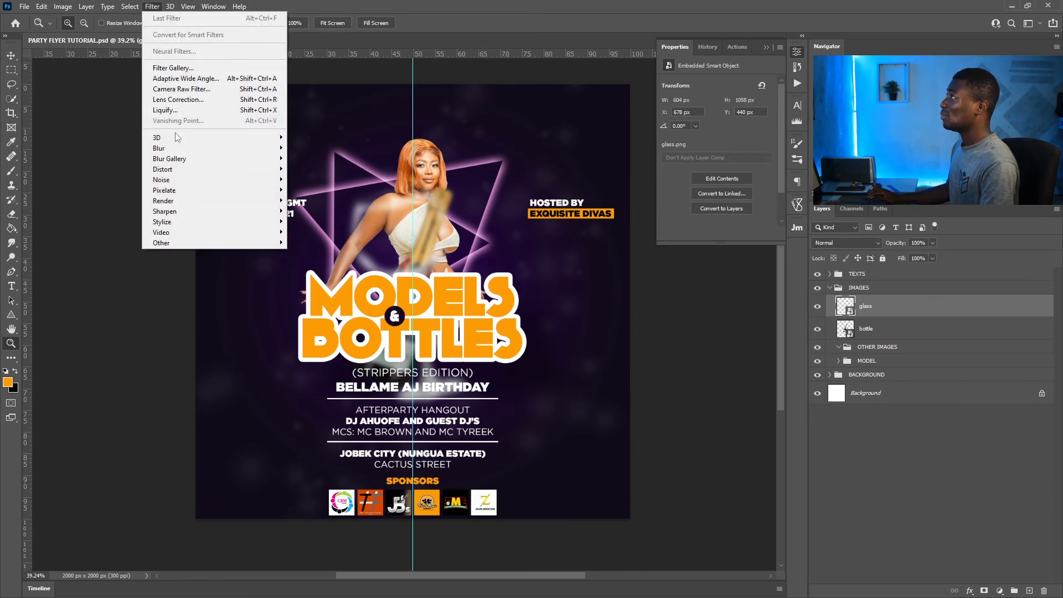
pyautogui.moveTo(169, 148)
pyautogui.click(317, 189)
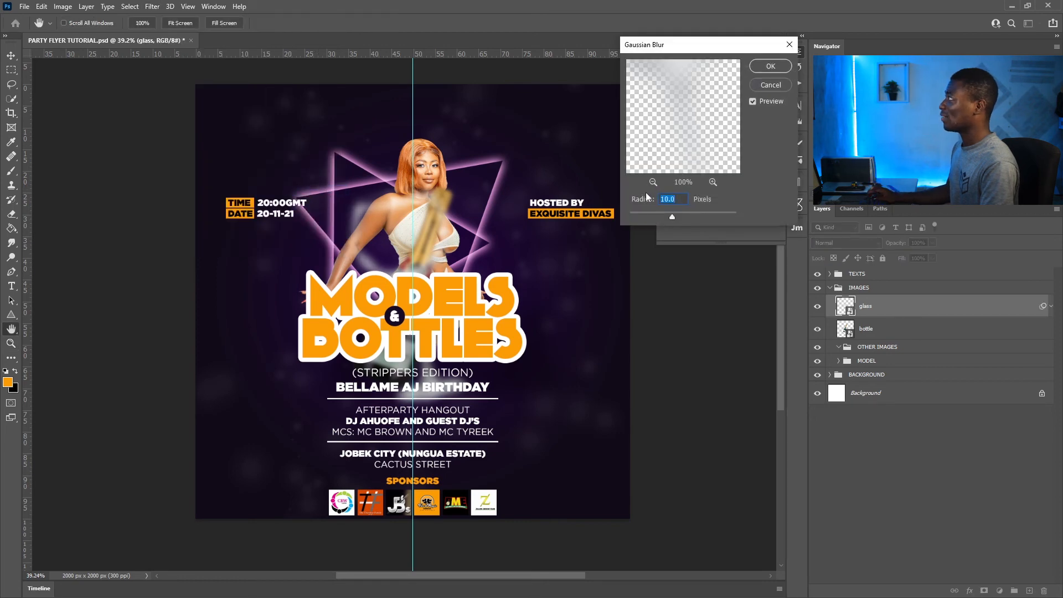
pyautogui.press('z')
pyautogui.click(769, 67)
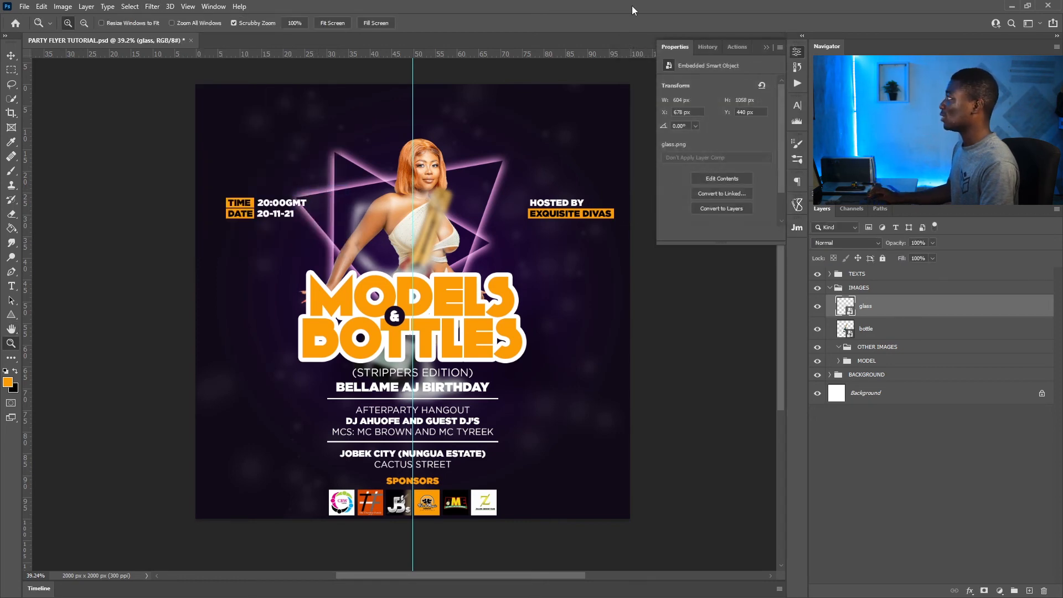
# Move the glass into the flyer's lower-right corner so it runs partly off the canvas, and duplicate its layer
pyautogui.press('v')
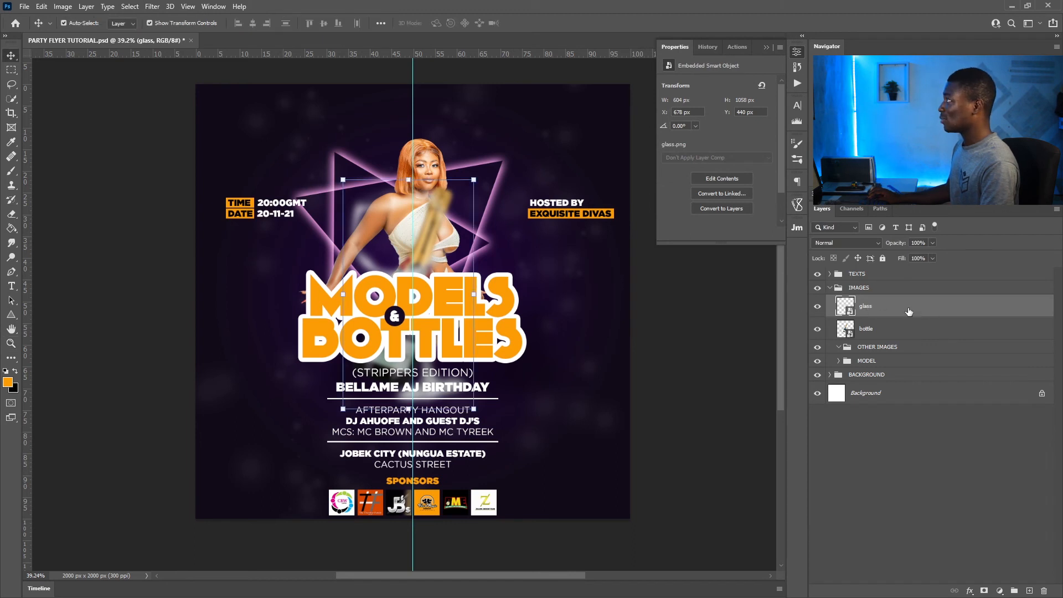
pyautogui.moveTo(407, 227); pyautogui.dragTo(633, 404)
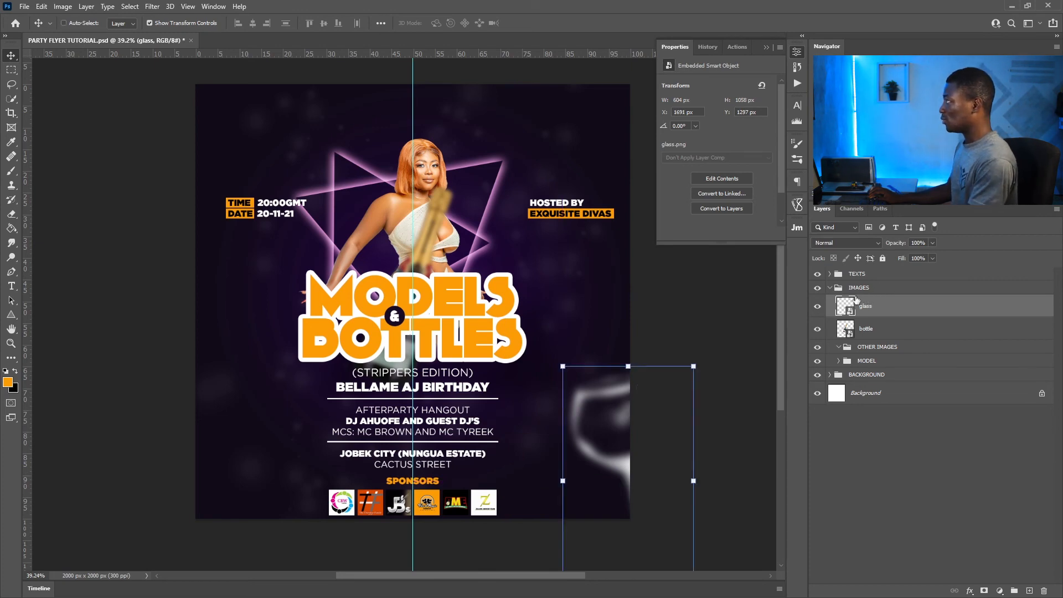
pyautogui.hotkey('ctrl', 'j')
# Scale the glass copy down, rotate it to about 133° and place it partly off the canvas in the flyer's upper-left corner
pyautogui.moveTo(620, 410); pyautogui.dragTo(235, 147)
pyautogui.moveTo(326, 196); pyautogui.dragTo(417, 264)
pyautogui.moveTo(579, 277); pyautogui.dragTo(260, 437)
pyautogui.moveTo(504, 439); pyautogui.dragTo(311, 260)
pyautogui.moveTo(271, 187); pyautogui.dragTo(222, 83)
pyautogui.click(550, 23)
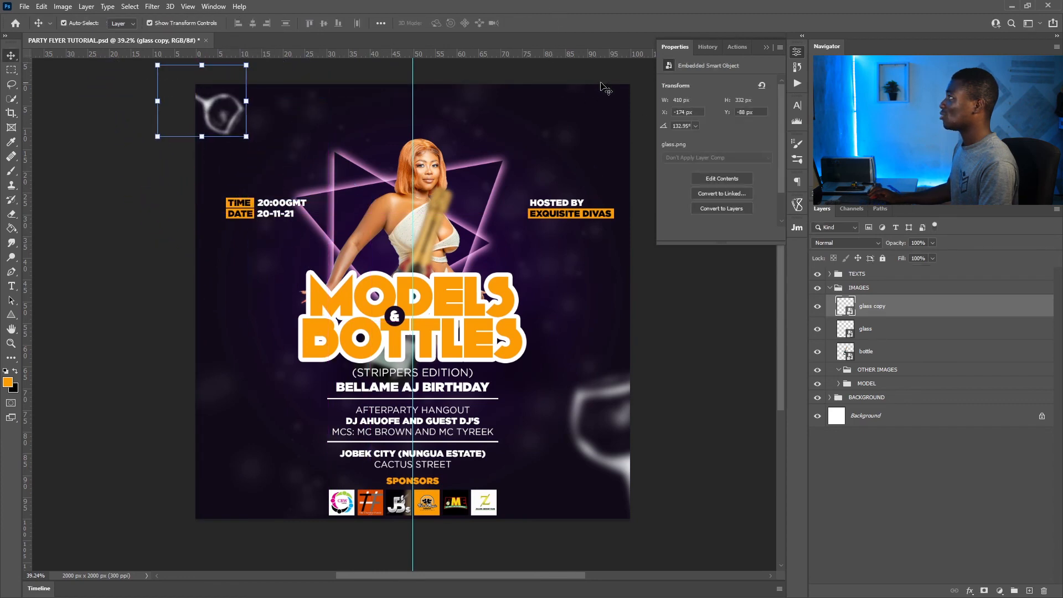
# Move the bottle into the flyer's lower-left corner and place a rotated duplicate of it in the upper-right corner
pyautogui.click(901, 351)
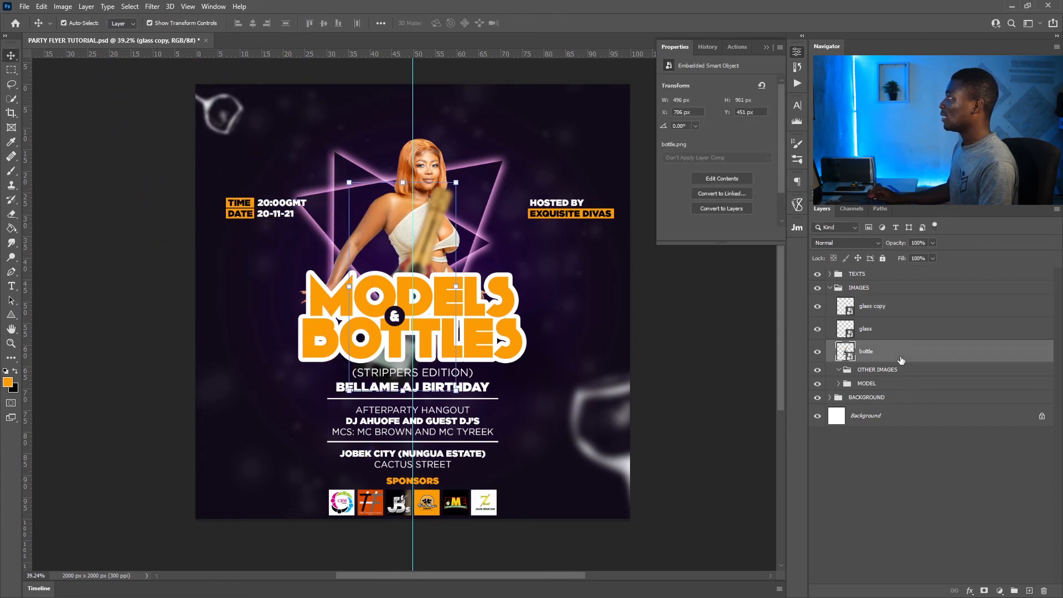
pyautogui.moveTo(505, 239); pyautogui.dragTo(78, 514)
pyautogui.hotkey('ctrl', 't')
pyautogui.moveTo(118, 479); pyautogui.dragTo(458, 113)
pyautogui.moveTo(525, 224); pyautogui.dragTo(621, 80)
pyautogui.press('Return')
pyautogui.press('z')
pyautogui.moveTo(466, 252); pyautogui.dragTo(449, 255)
pyautogui.click(797, 52)
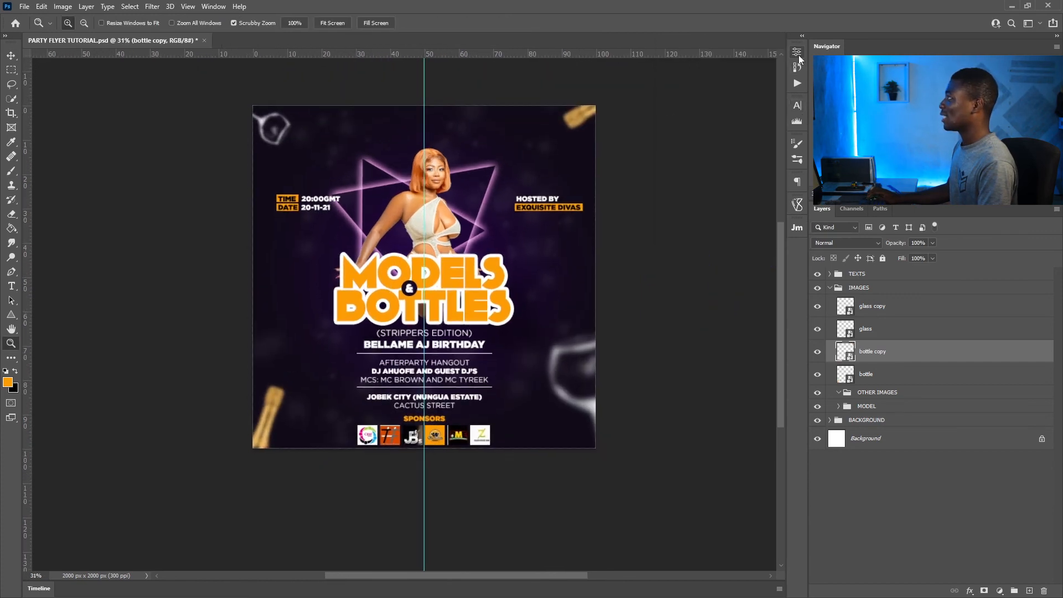
pyautogui.moveTo(544, 114); pyautogui.dragTo(563, 113)
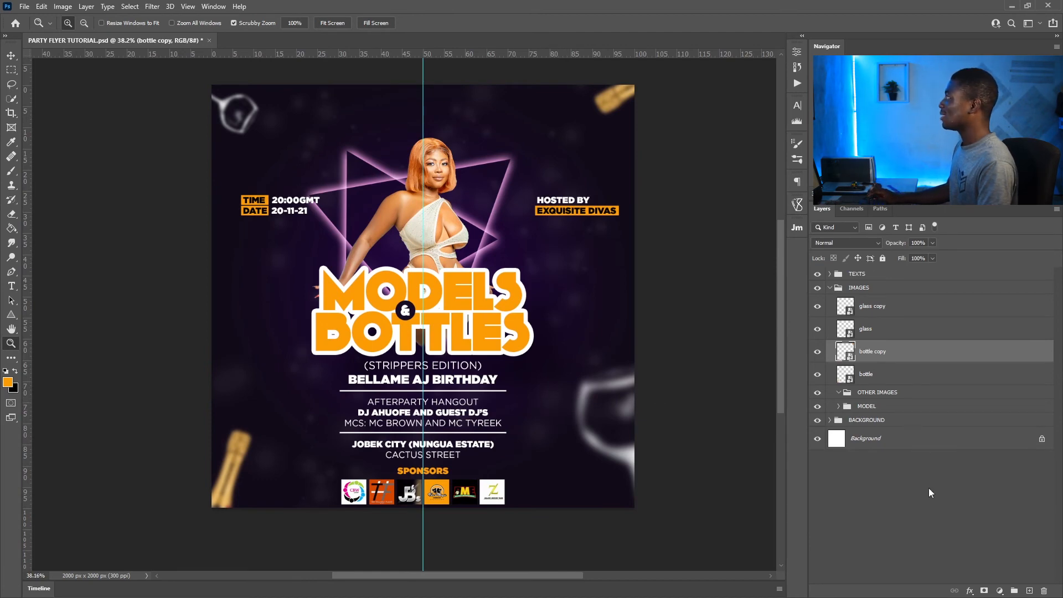
# Create a new layer group above TEXTS and name it EFFECTS
pyautogui.click(830, 286)
pyautogui.click(881, 406)
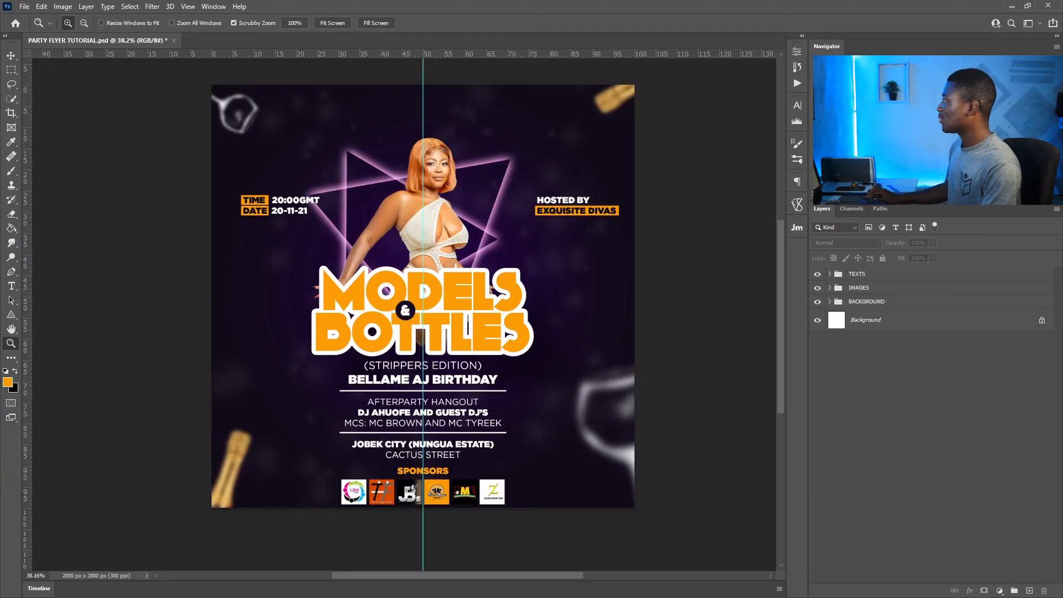
pyautogui.click(1014, 589)
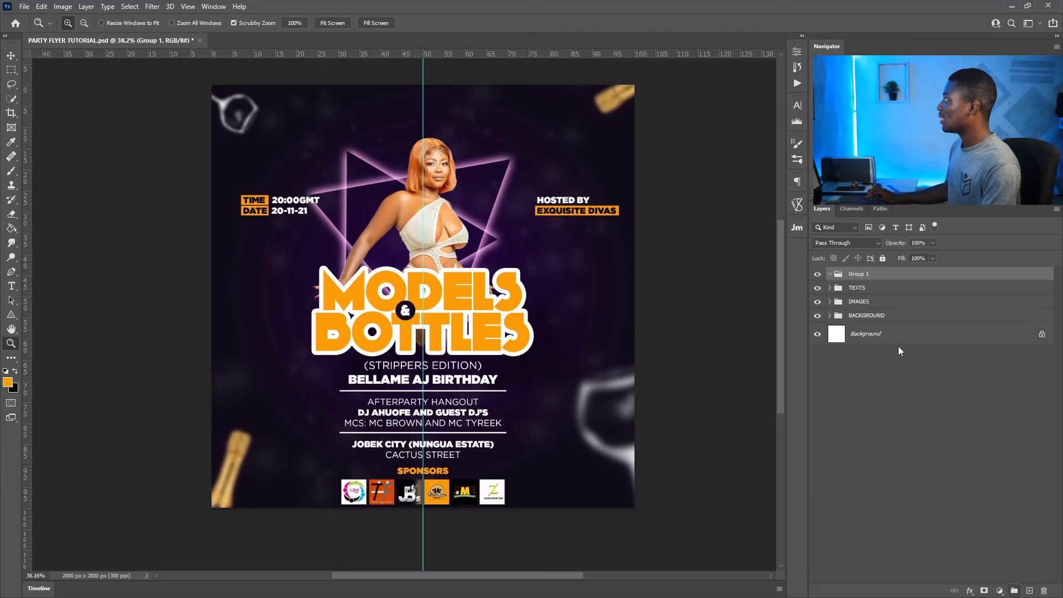
pyautogui.doubleClick(861, 274)
pyautogui.write('EFF')
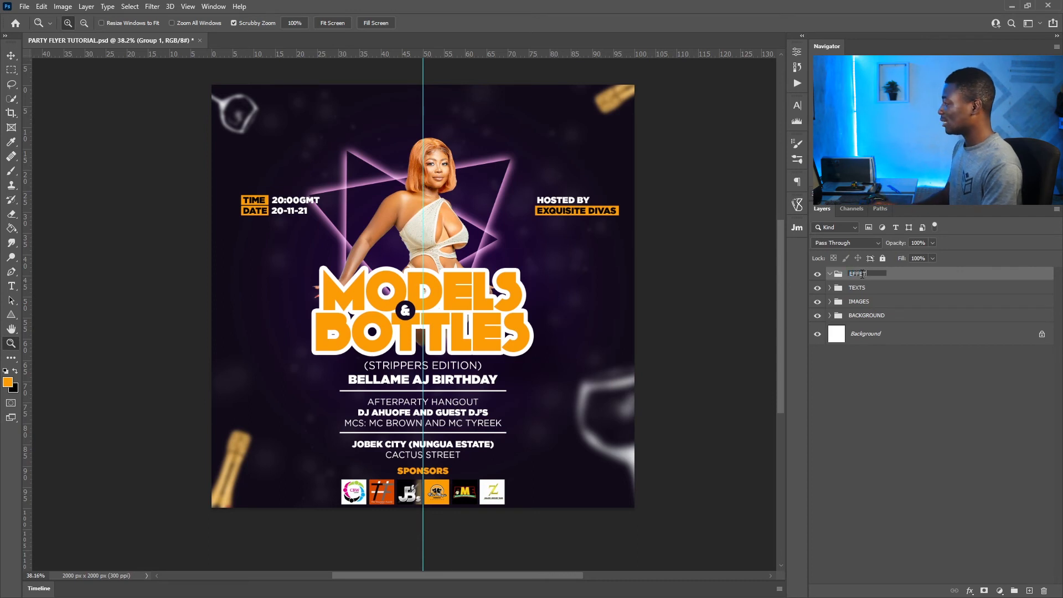
pyautogui.write('ECTS')
pyautogui.press('Return')
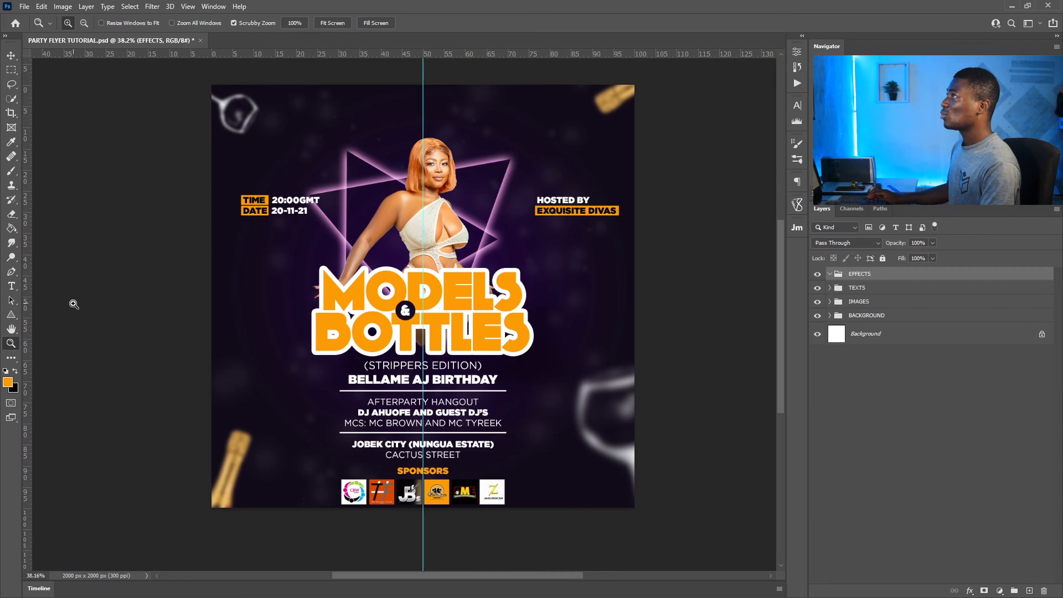
# Select the flyer's lower-right diagonal half as a triangle with the Polygonal Lasso tool
pyautogui.click(11, 84)
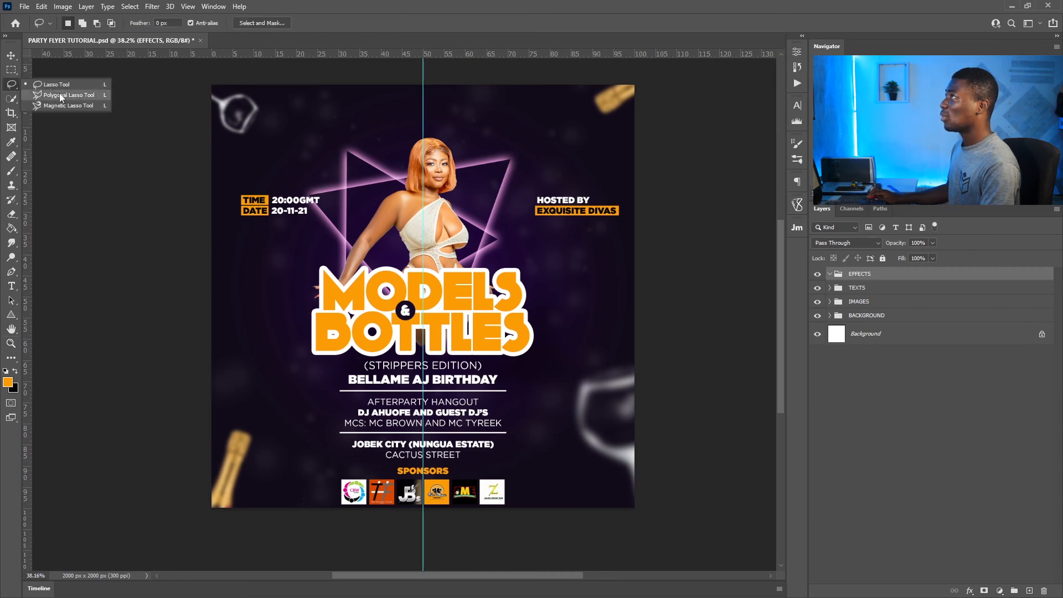
pyautogui.click(94, 95)
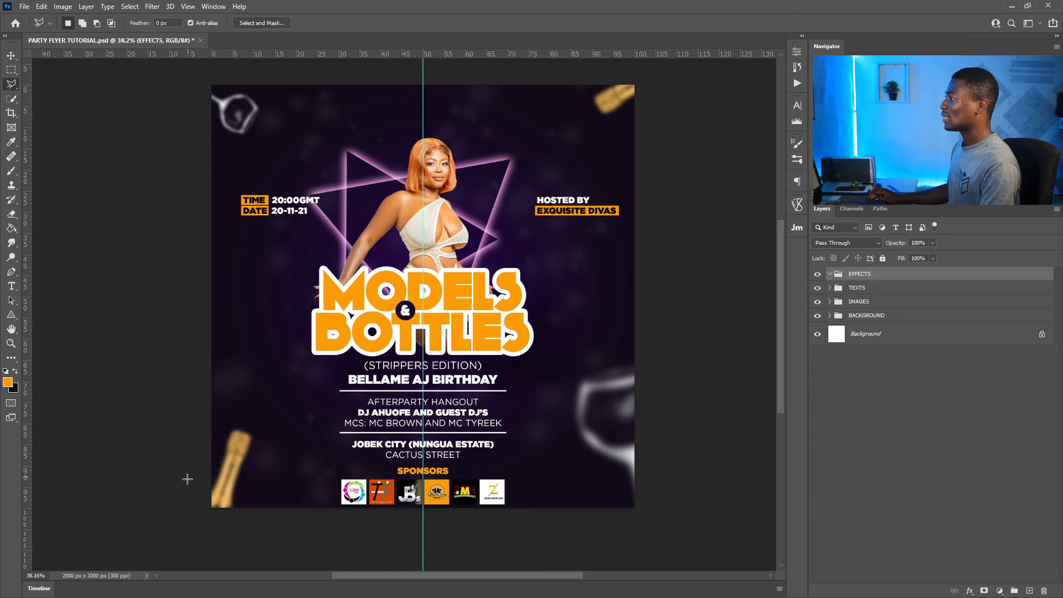
pyautogui.click(208, 508)
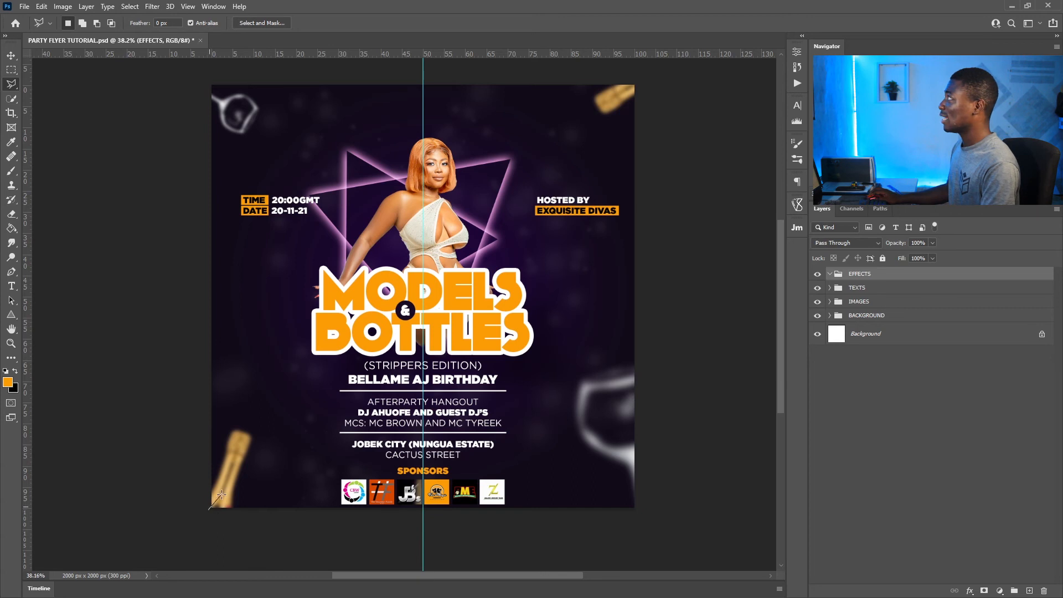
pyautogui.click(643, 76)
pyautogui.doubleClick(643, 537)
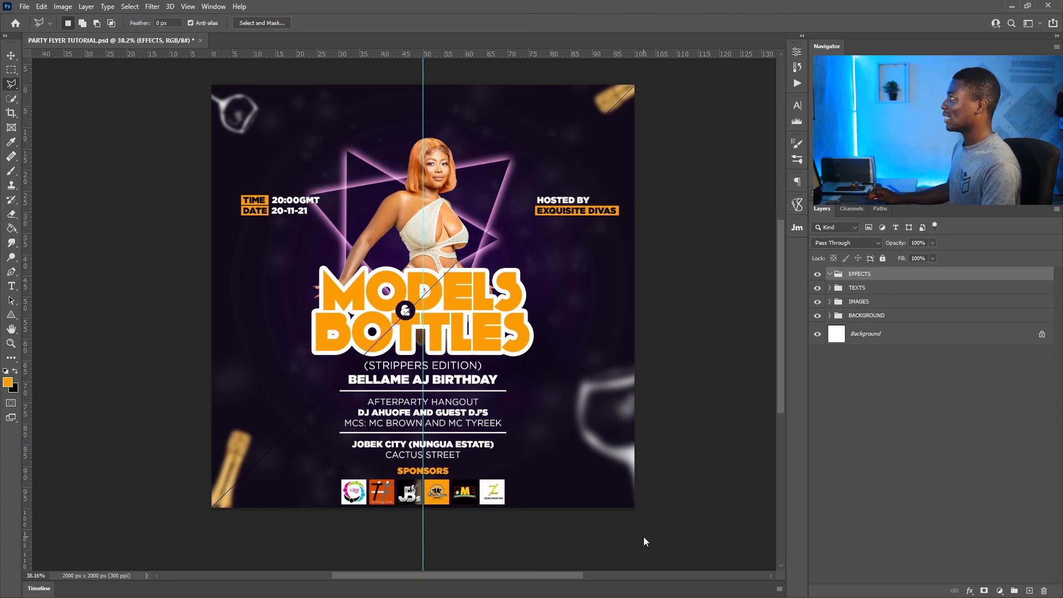
# Add a gradient fill layer to the triangular selection, with both colour stops white and the gradient fading to transparent
pyautogui.click(998, 590)
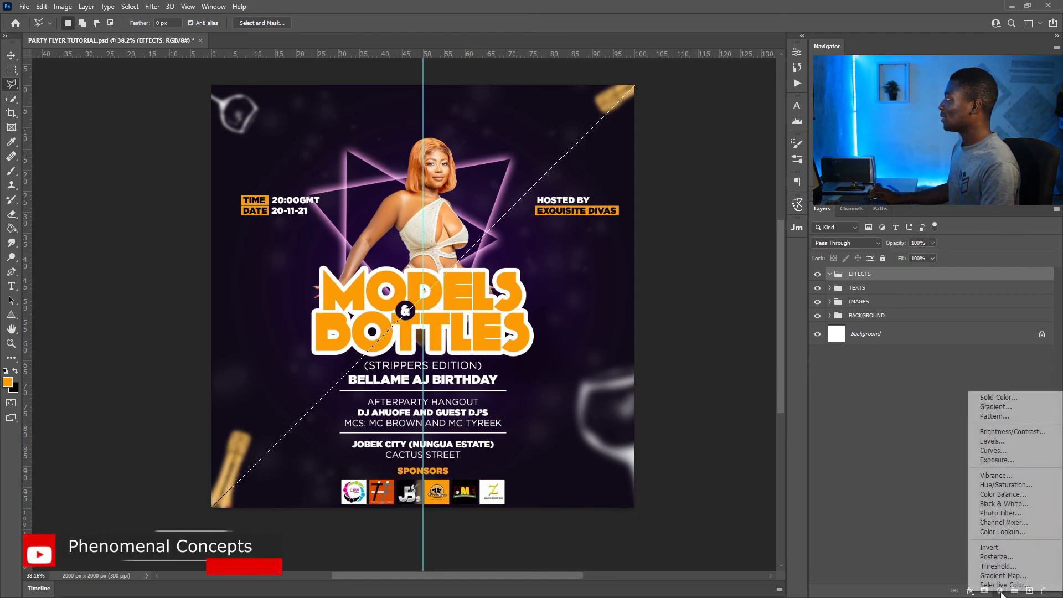
pyautogui.click(1001, 407)
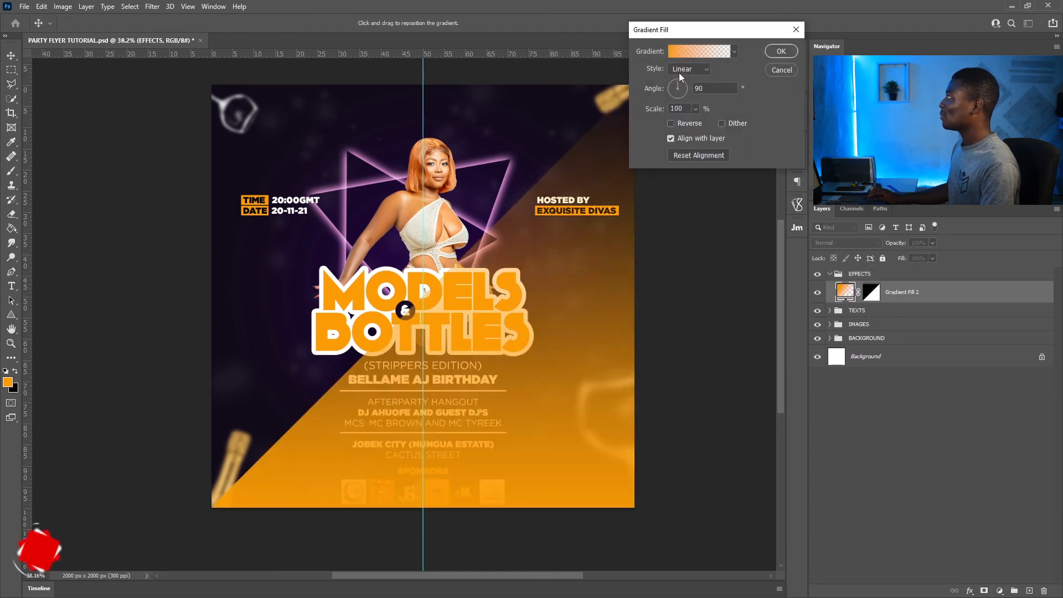
pyautogui.click(674, 52)
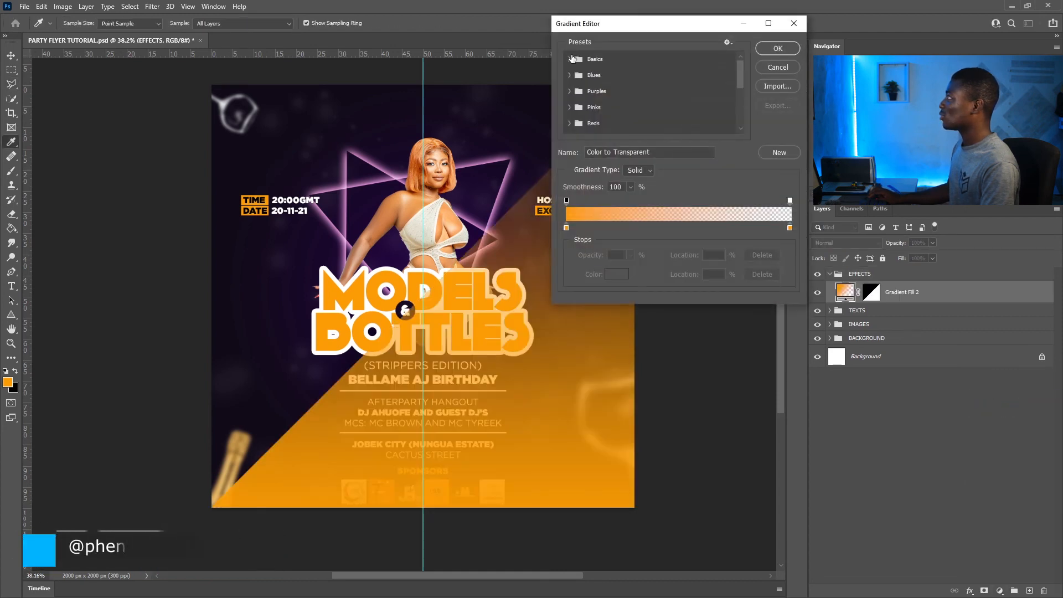
pyautogui.doubleClick(566, 227)
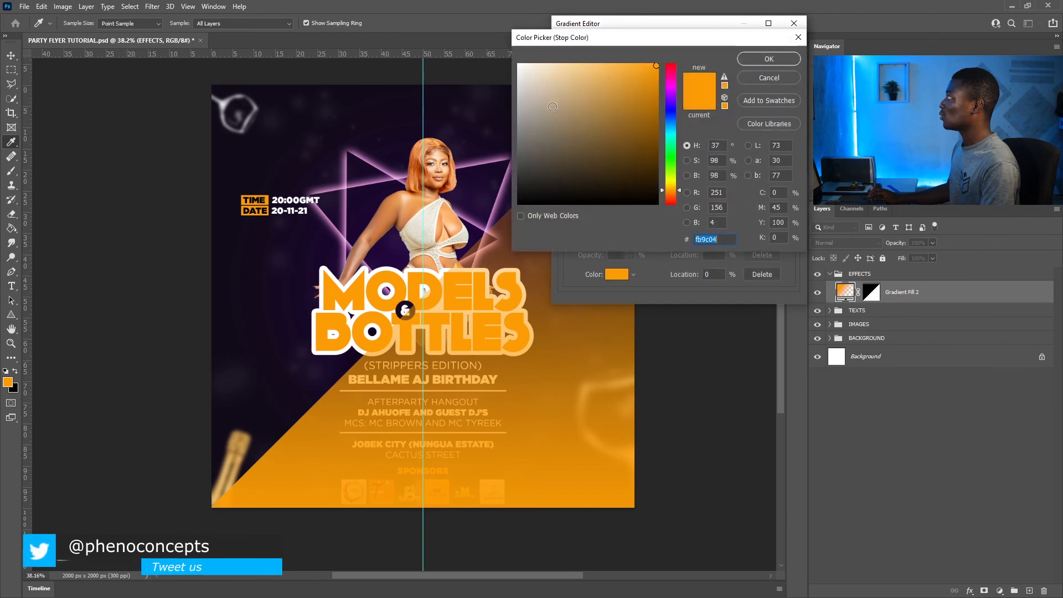
pyautogui.moveTo(549, 107); pyautogui.dragTo(518, 64)
pyautogui.click(781, 58)
pyautogui.doubleClick(790, 228)
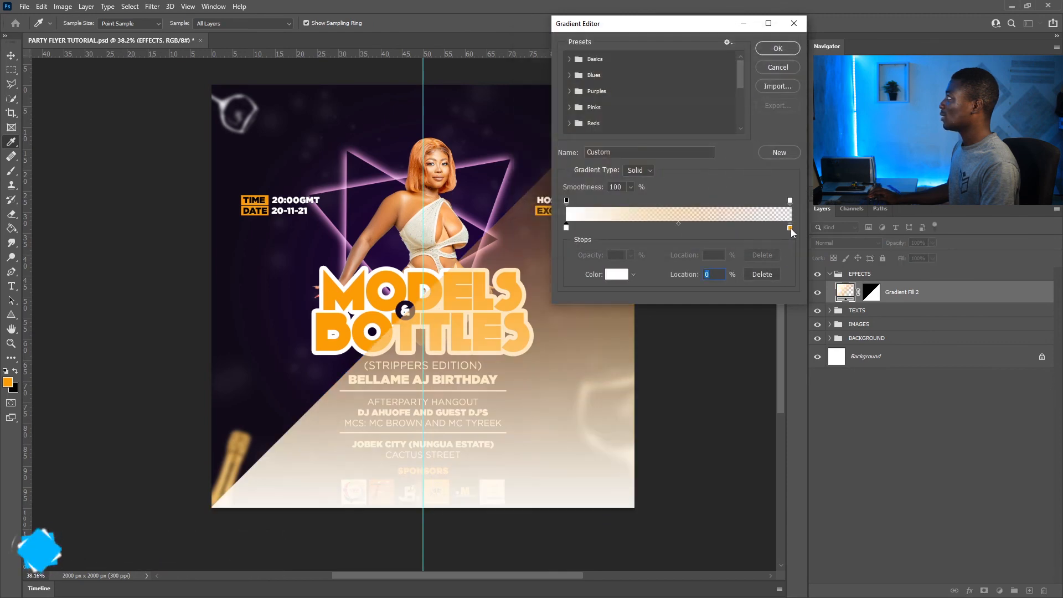
pyautogui.click(781, 59)
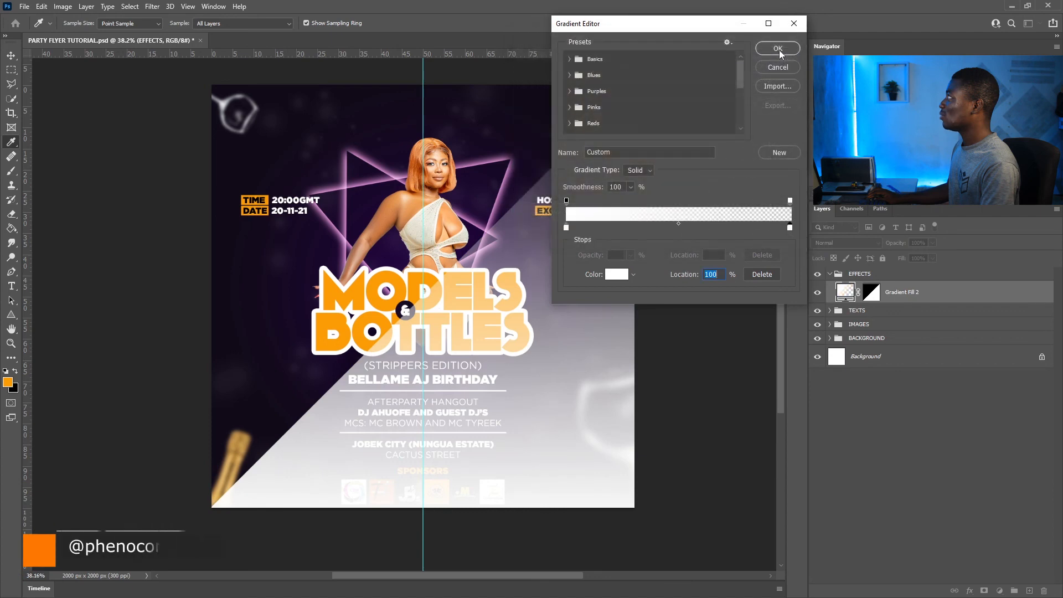
pyautogui.click(779, 50)
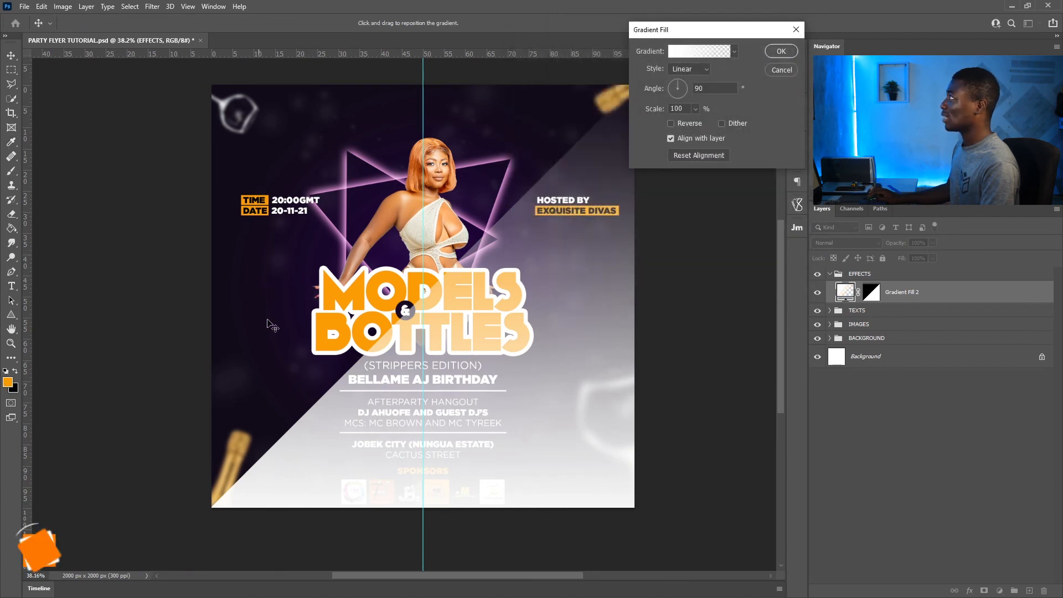
# Set the gradient's angle to 135°, reverse it and shift it so only a faint white sheen remains along the diagonal edge
pyautogui.moveTo(684, 96); pyautogui.dragTo(671, 81)
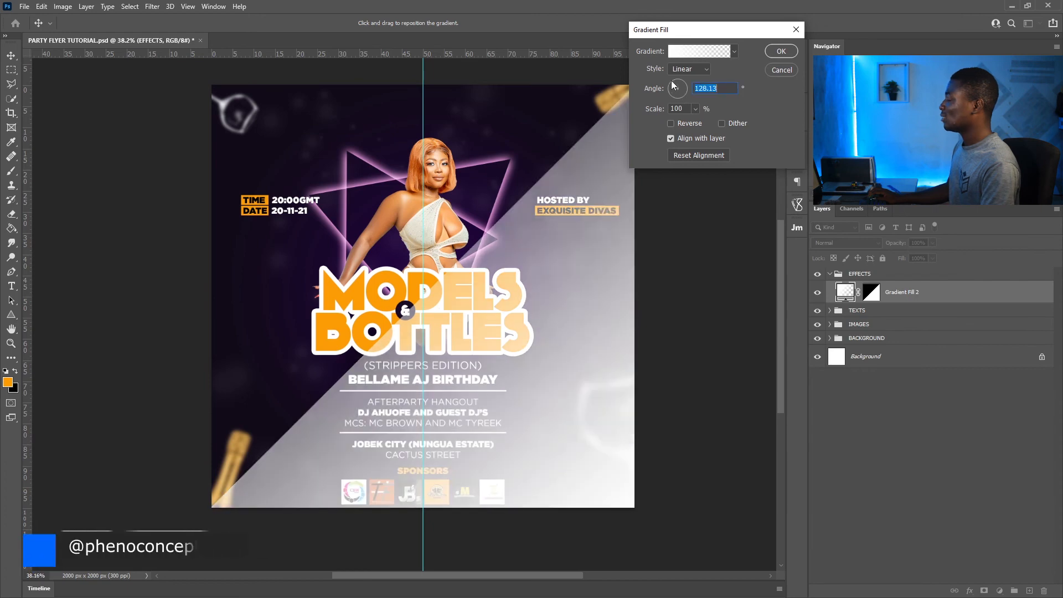
pyautogui.write('135')
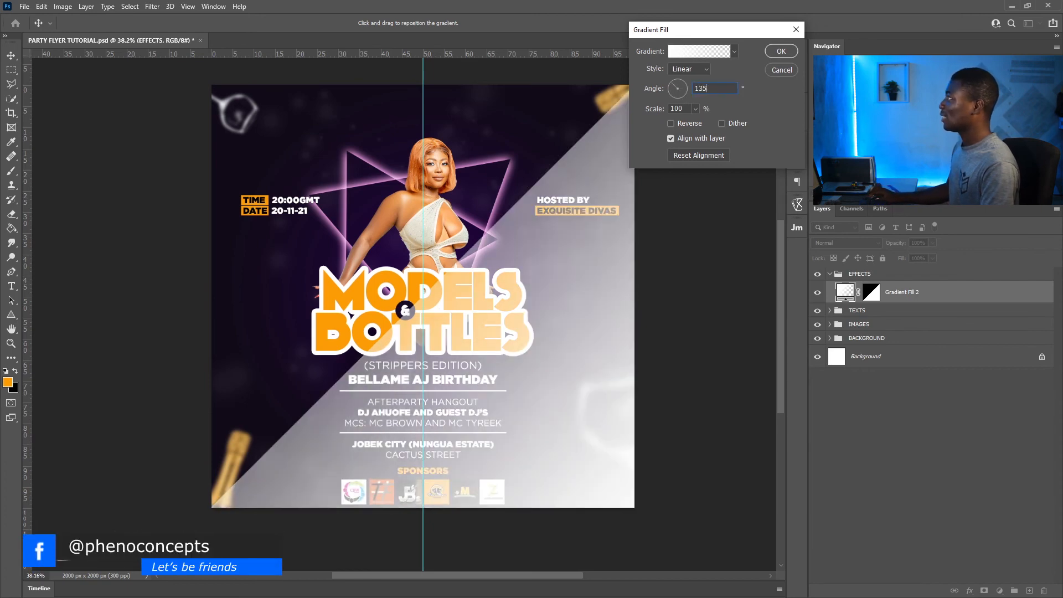
pyautogui.click(671, 123)
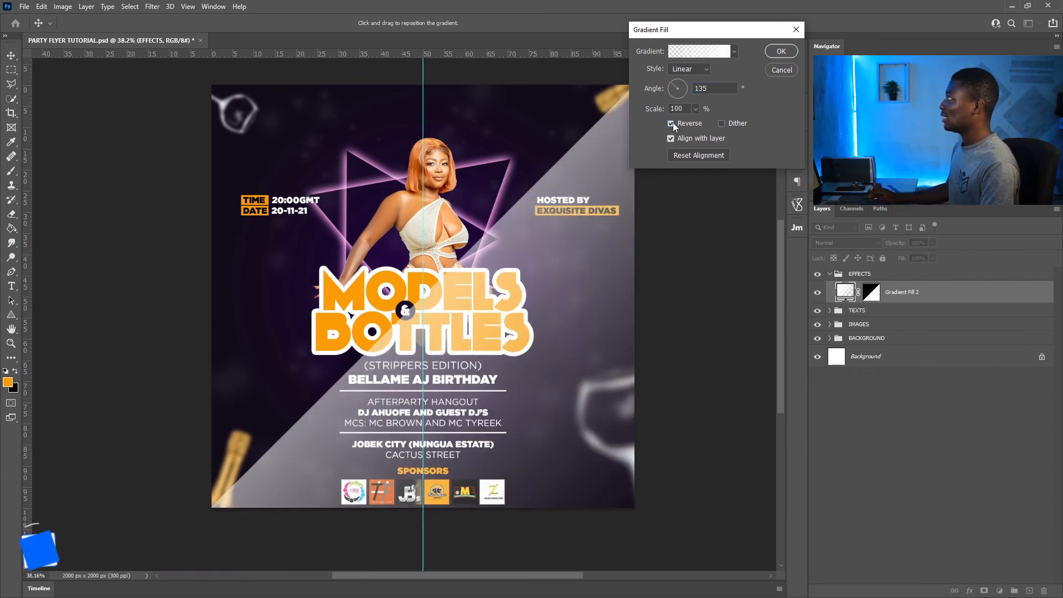
pyautogui.click(672, 124)
pyautogui.click(672, 123)
pyautogui.click(672, 123)
pyautogui.click(672, 123)
pyautogui.moveTo(558, 410); pyautogui.dragTo(459, 328)
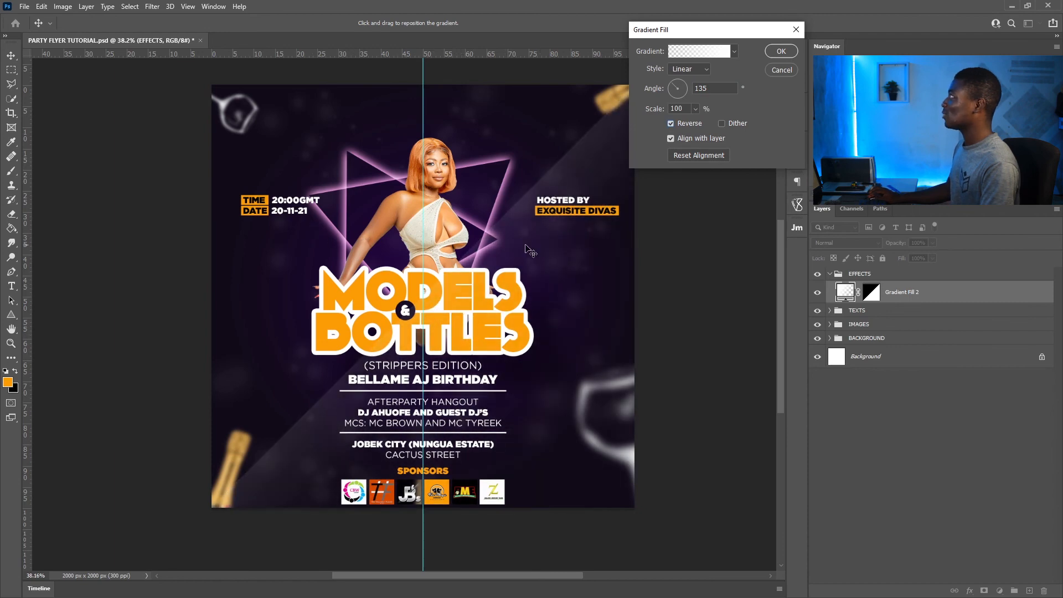
pyautogui.click(786, 52)
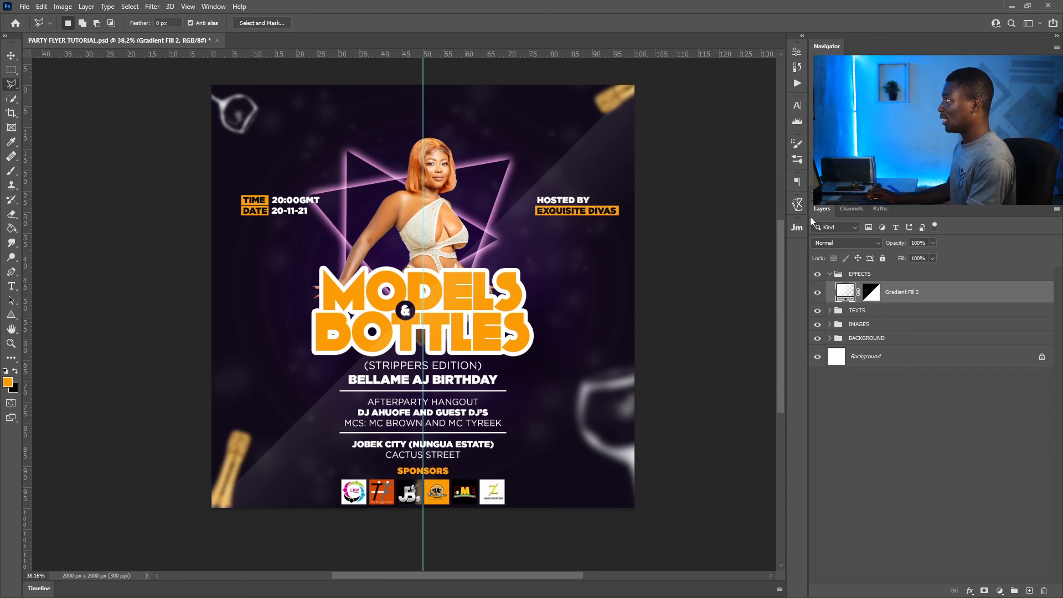
# Duplicate the gradient fill layer twice and offset the copies toward the lower-right corner to form parallel diagonal light bands
pyautogui.hotkey('ctrl', 'j')
pyautogui.press('v')
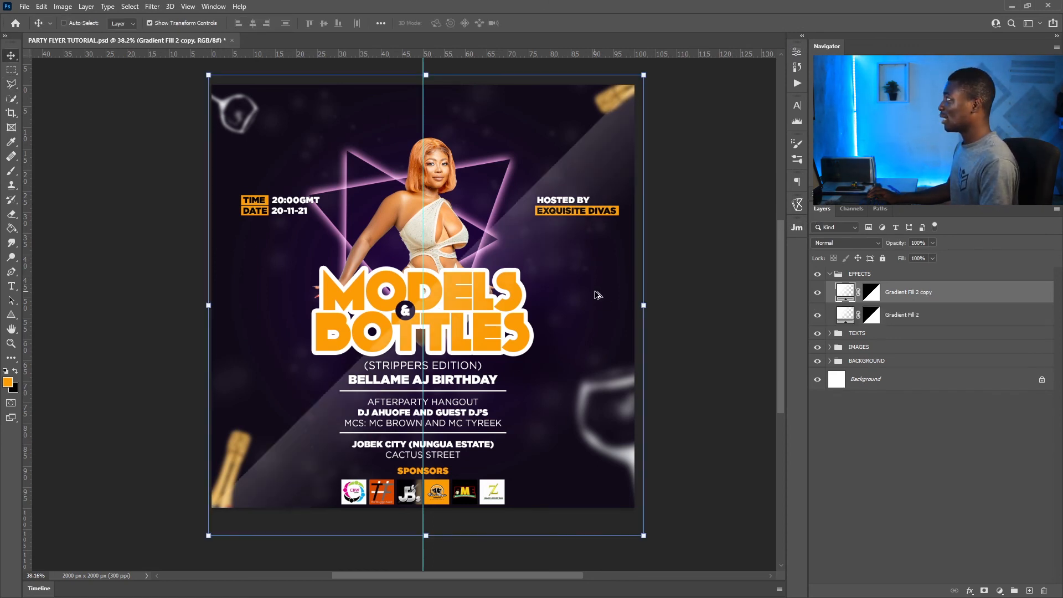
pyautogui.moveTo(478, 281); pyautogui.dragTo(621, 351)
pyautogui.click(927, 316)
pyautogui.press('z')
pyautogui.moveTo(552, 355); pyautogui.dragTo(539, 351)
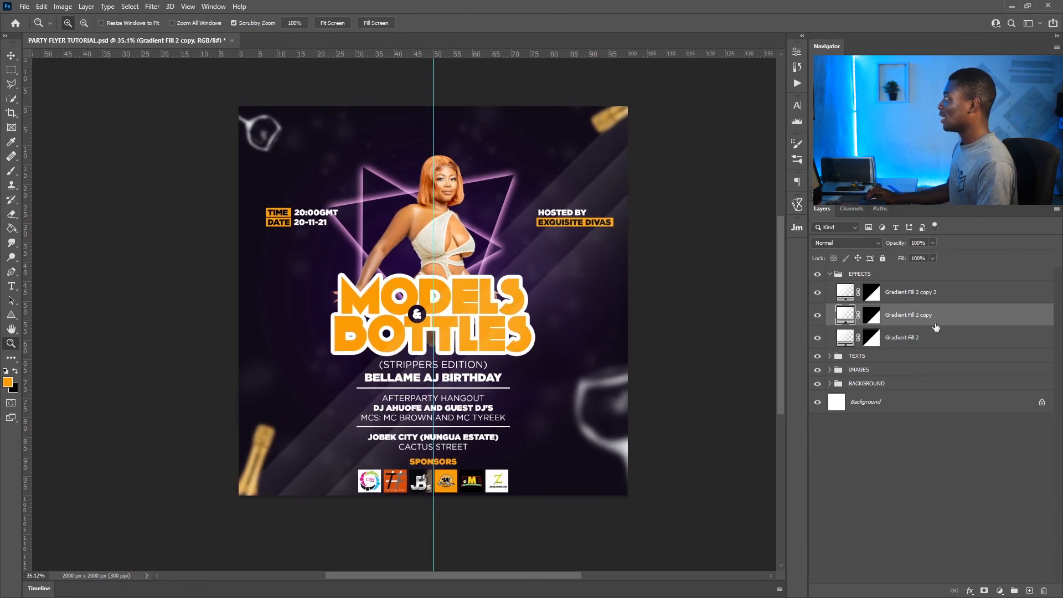
# Create a new empty layer above the gradient fills in the EFFECTS group and set its blend mode to Screen
pyautogui.click(942, 299)
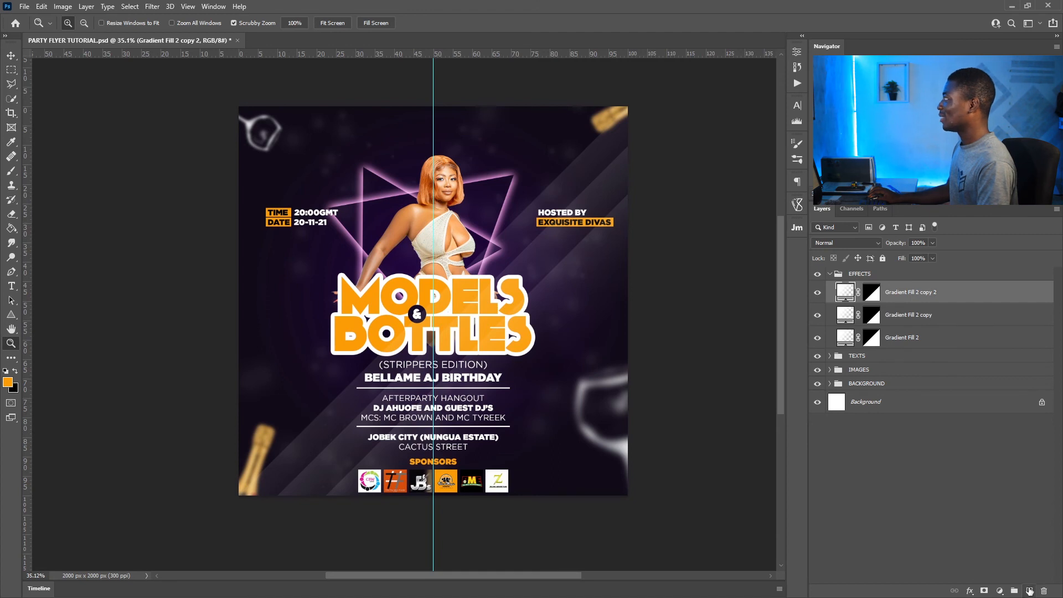
pyautogui.click(1029, 591)
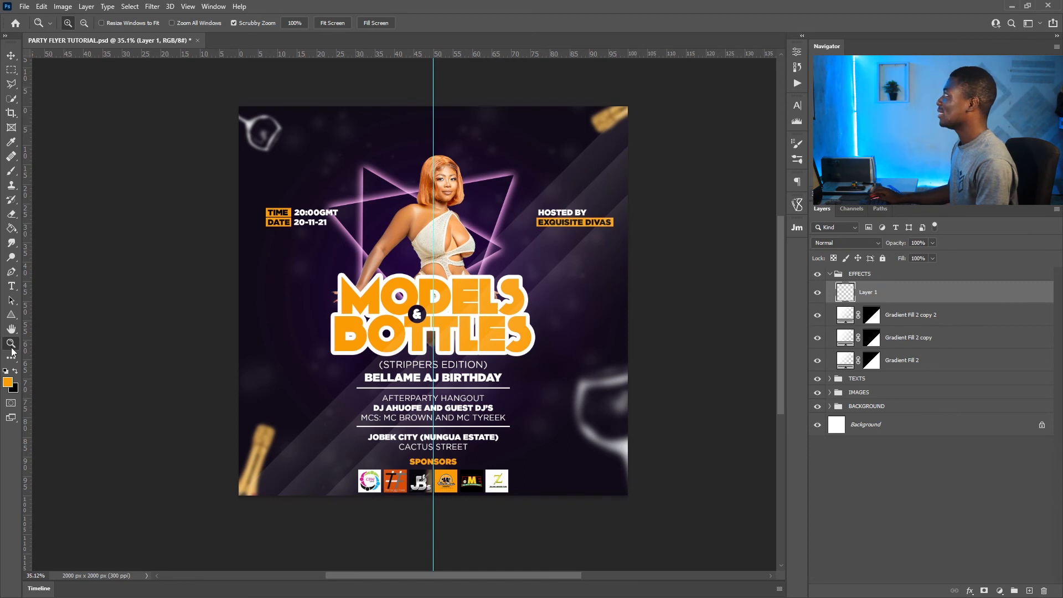
pyautogui.click(849, 241)
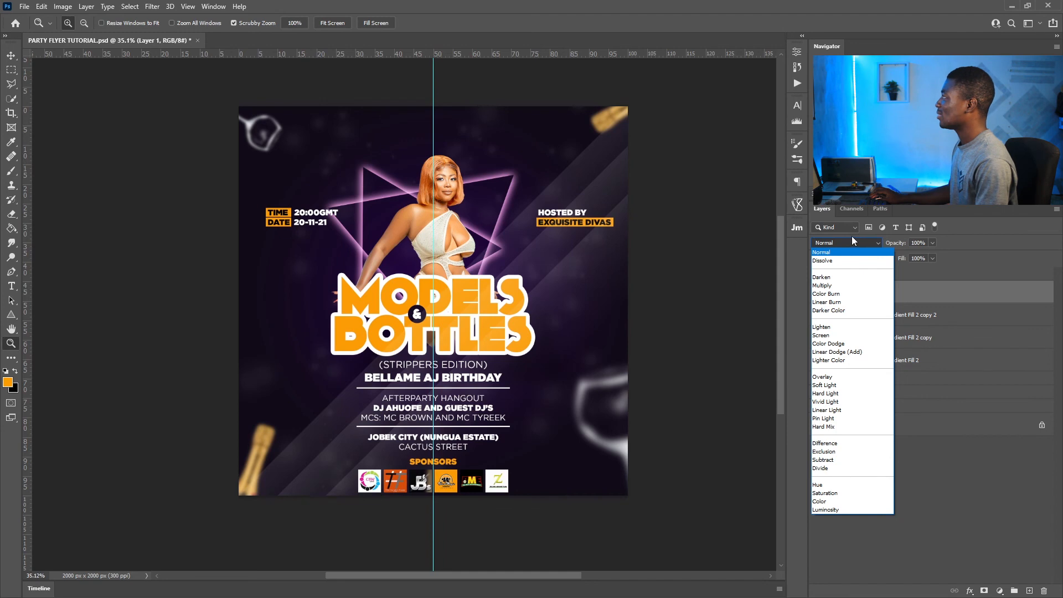
pyautogui.click(828, 335)
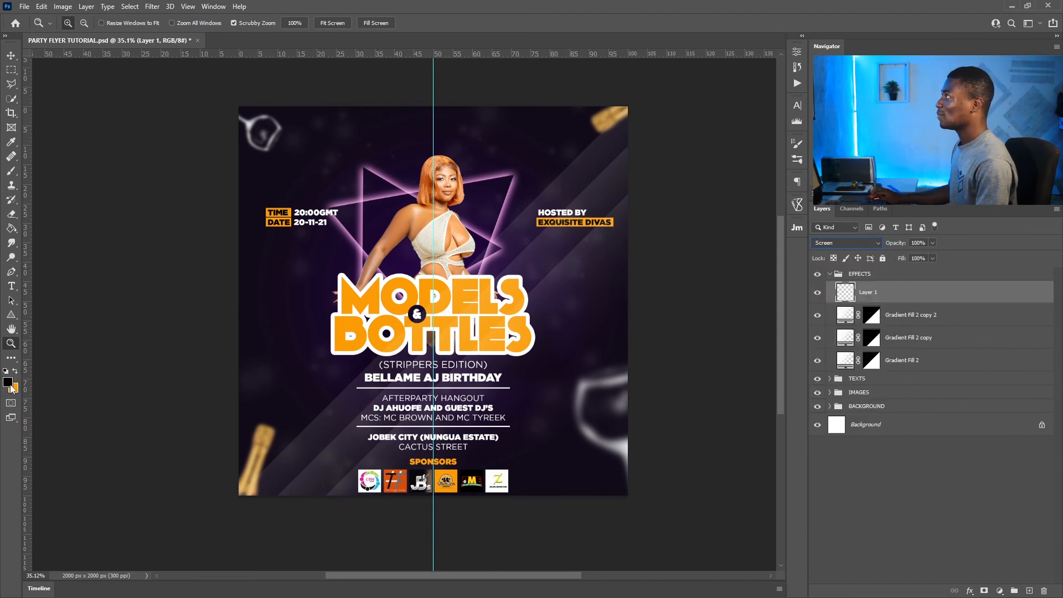
# Set the foreground colour to a brighter version of the background's purple and activate the Brush tool
pyautogui.click(10, 386)
pyautogui.click(377, 218)
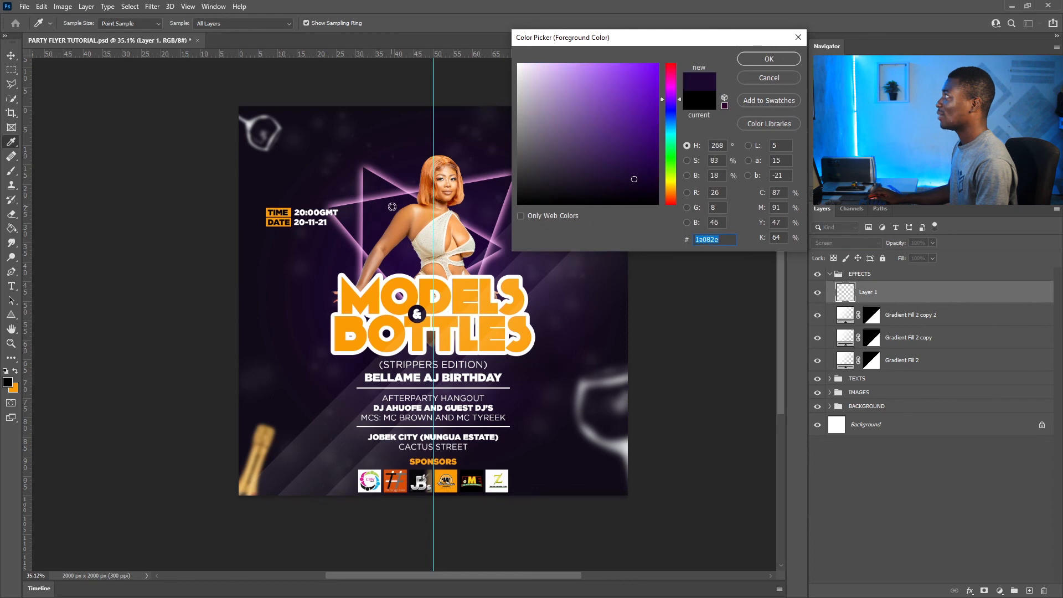
pyautogui.click(638, 115)
pyautogui.click(753, 58)
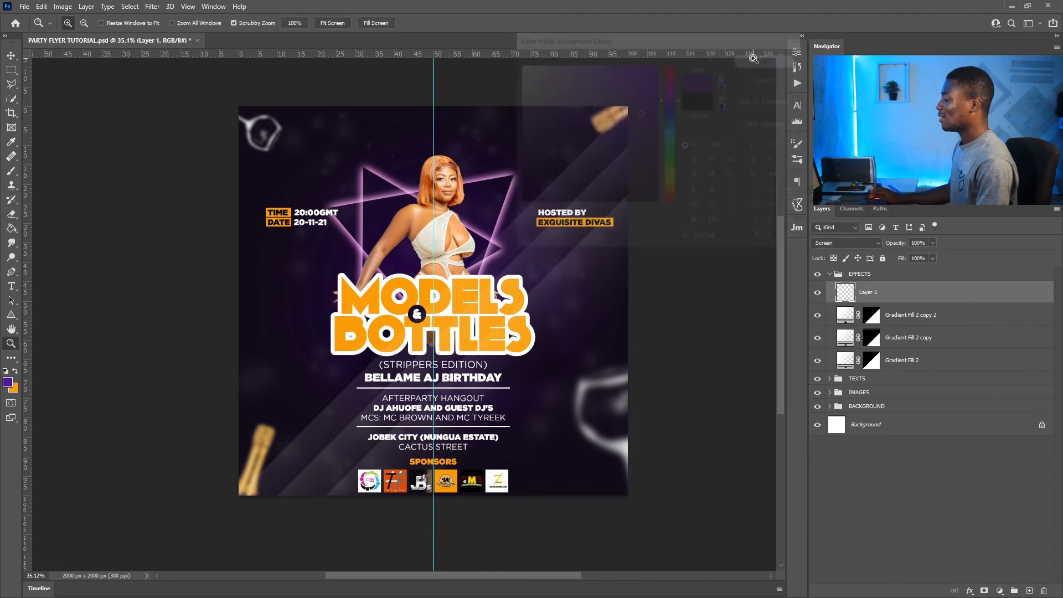
pyautogui.press('b')
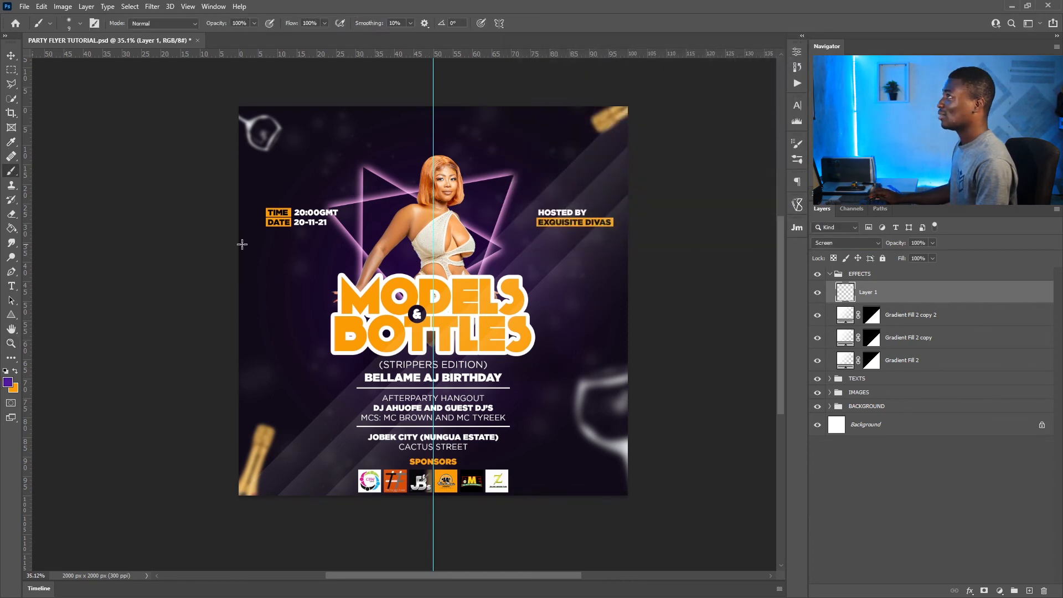
pyautogui.rightClick(10, 172)
pyautogui.click(50, 173)
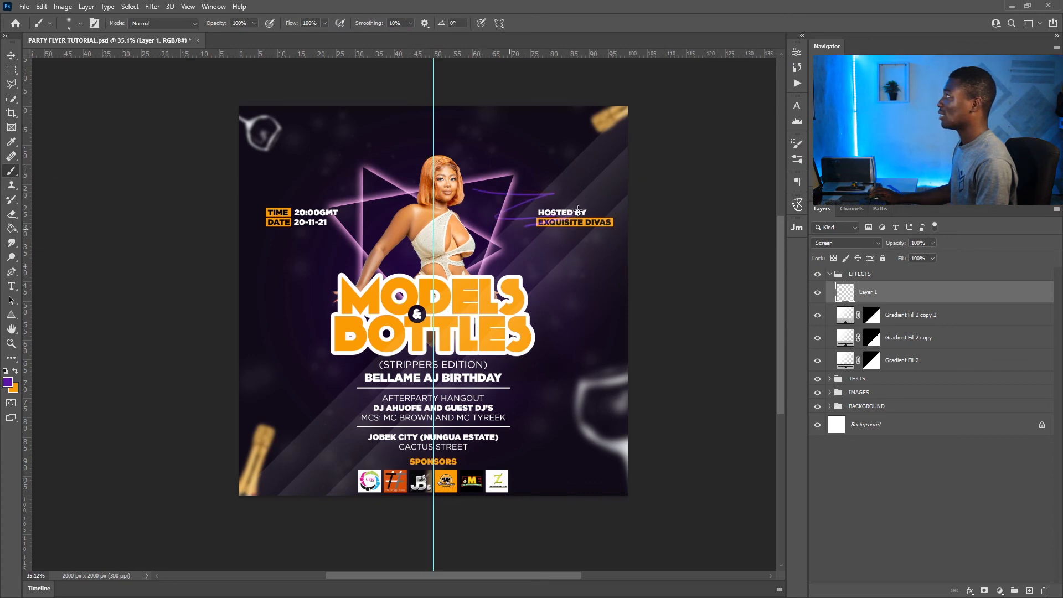
# Try painting purple brush strokes beside the woman's face, and undo them
pyautogui.hotkey('ctrl', 'z')
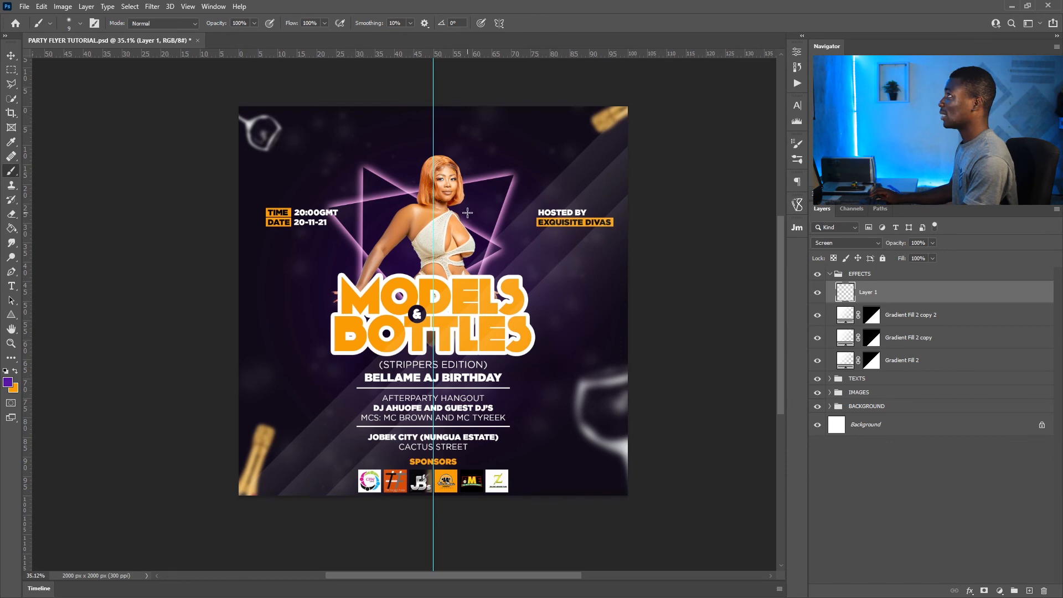
pyautogui.moveTo(501, 219)
pyautogui.mouseDown()
pyautogui.moveTo(412, 185)
pyautogui.moveTo(487, 205)
pyautogui.moveTo(461, 206)
pyautogui.mouseUp()
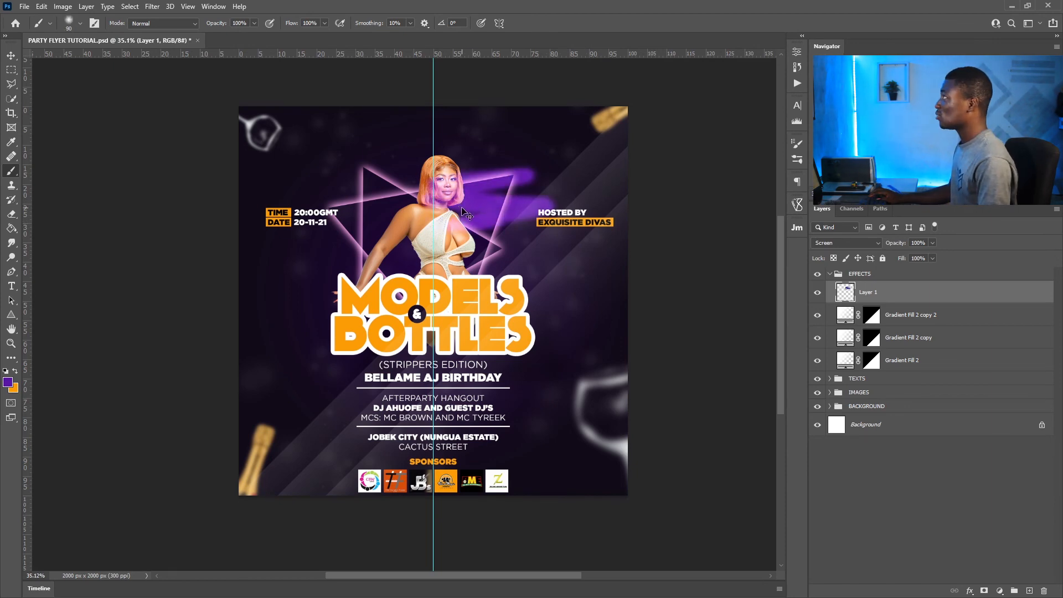
pyautogui.hotkey('ctrl', 'z')
# Set the Soft Round brush size to 500 px
pyautogui.rightClick(435, 215)
pyautogui.moveTo(531, 252)
pyautogui.mouseDown()
pyautogui.moveTo(551, 252)
pyautogui.moveTo(526, 238)
pyautogui.mouseUp()
pyautogui.write('500')
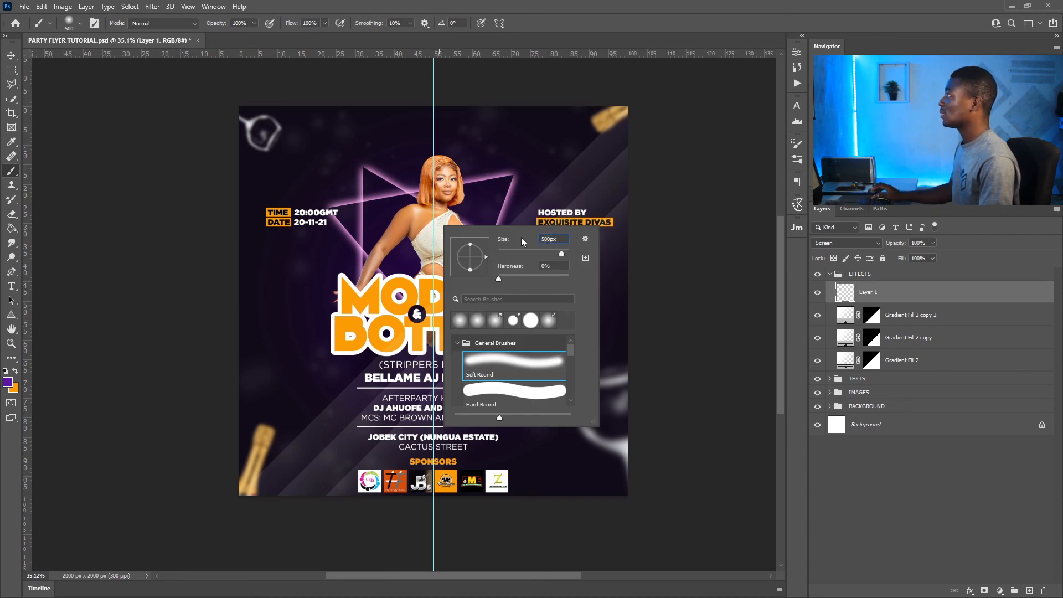
pyautogui.press('Return')
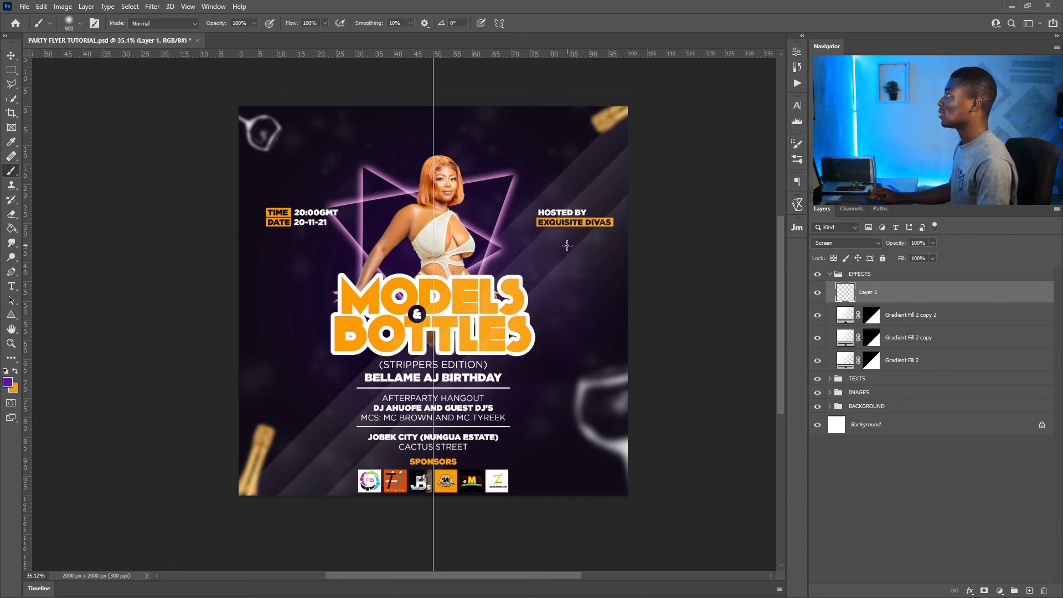
# Try a single purple glow dab over the edge of the woman's face, and undo it
pyautogui.press('z')
pyautogui.click(461, 188)
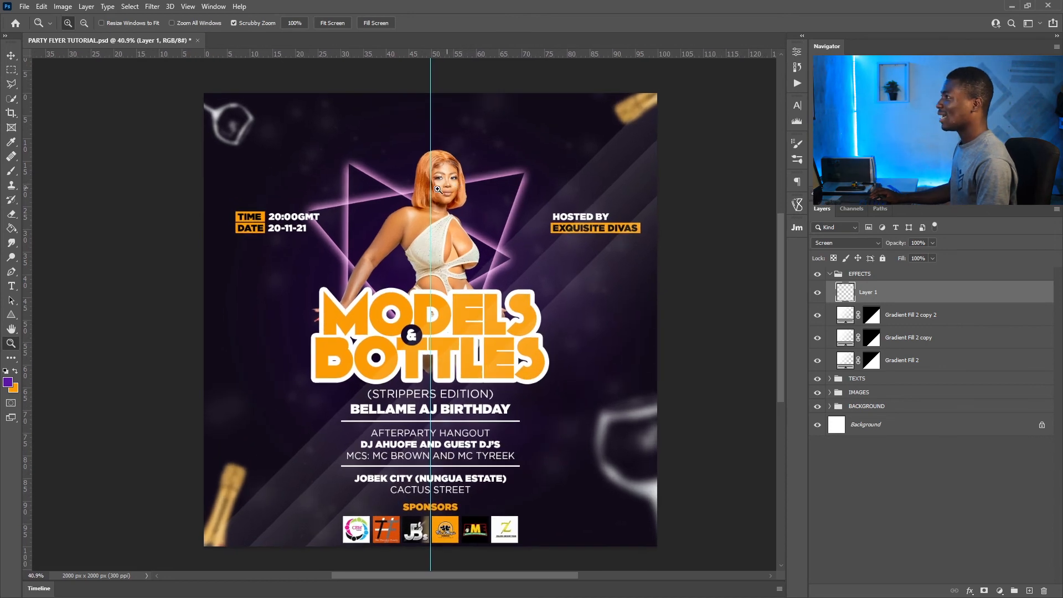
pyautogui.press('b')
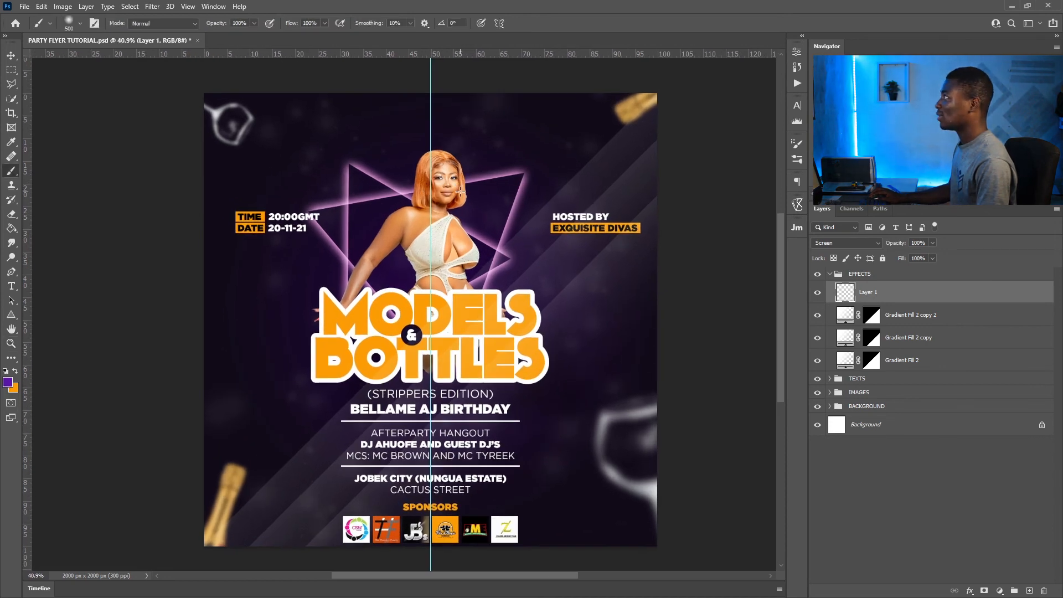
pyautogui.click(460, 192)
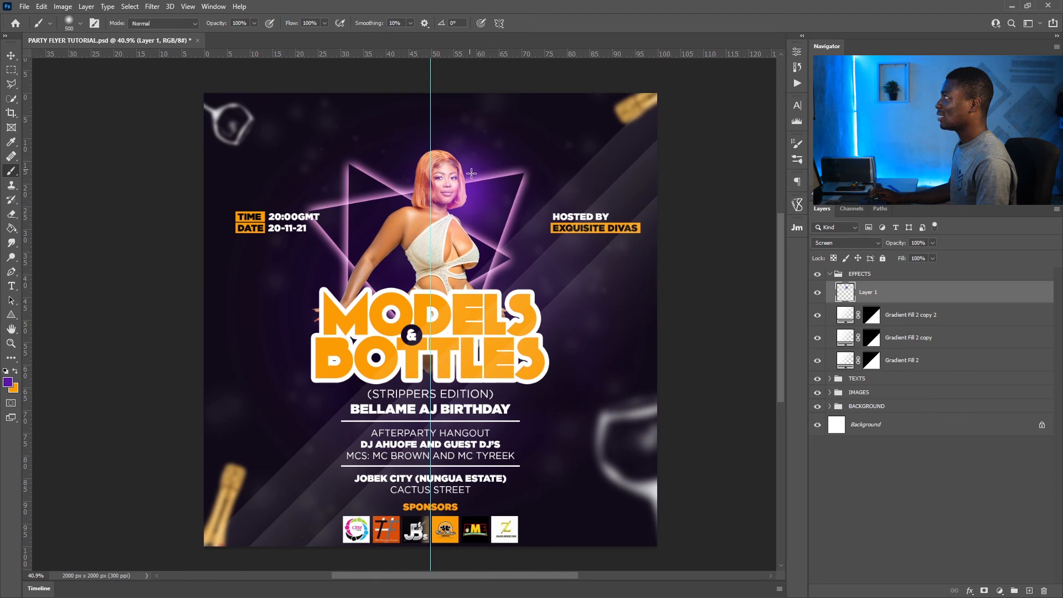
pyautogui.hotkey('ctrl', 'z')
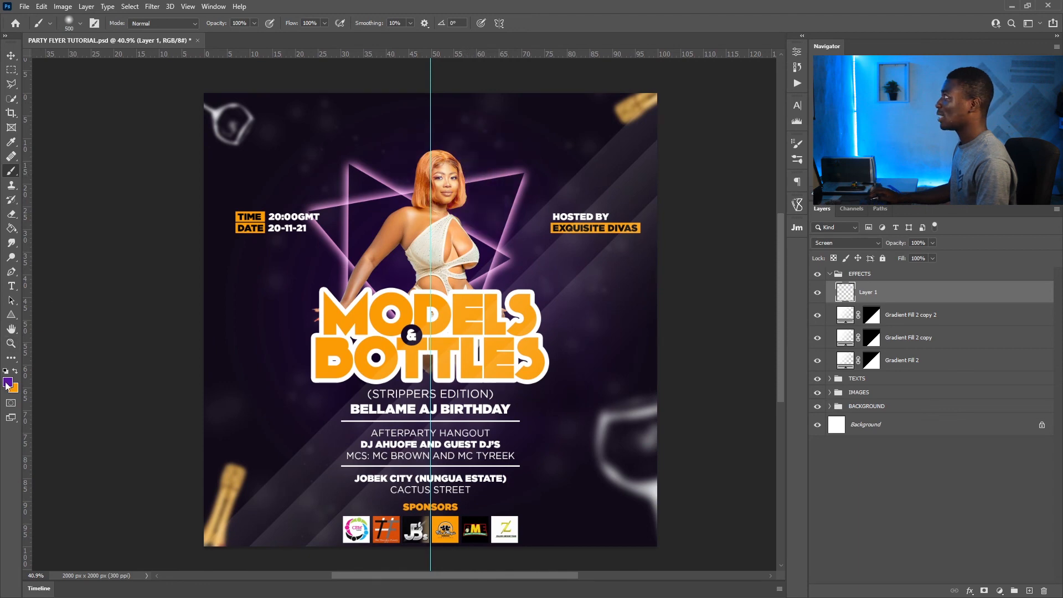
# Darken the foreground purple to #3a0e6b and paint one soft dab beside the woman's face, inside the neon triangle
pyautogui.click(8, 382)
pyautogui.moveTo(637, 127); pyautogui.dragTo(639, 145)
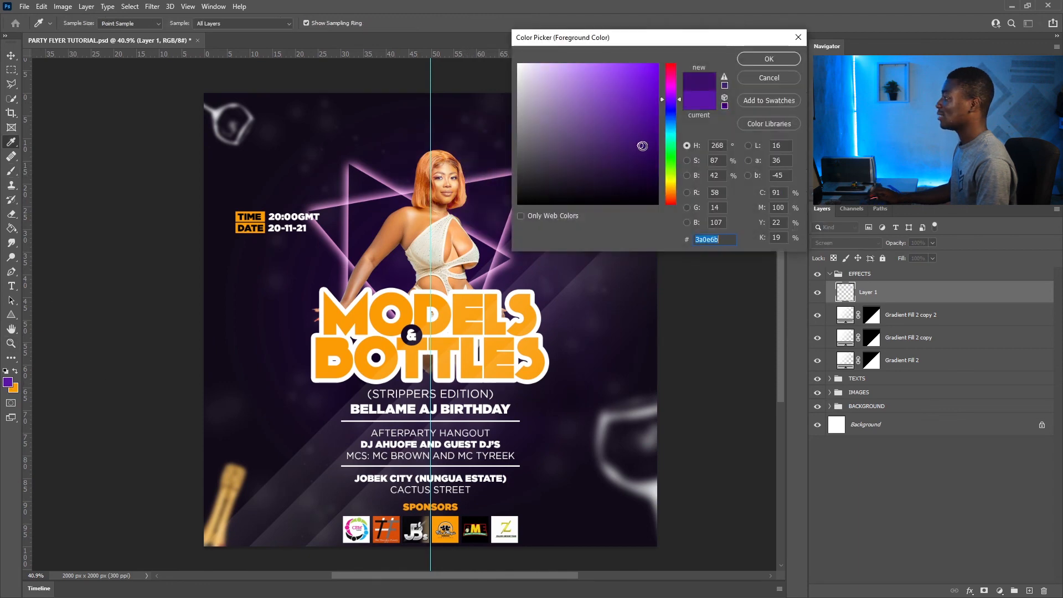
pyautogui.click(769, 59)
pyautogui.click(492, 203)
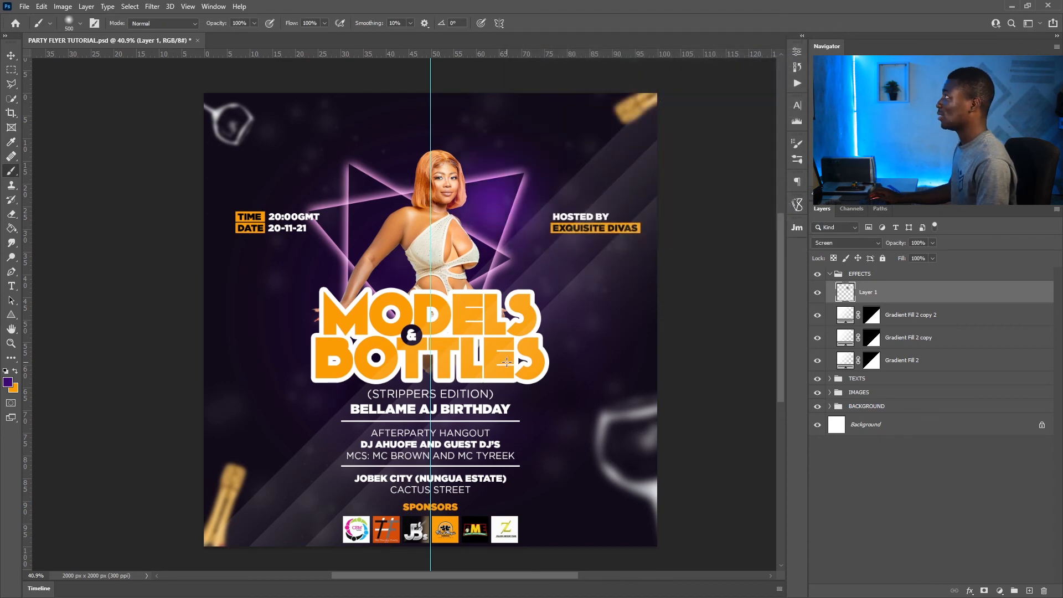
# Move the purple glow to the other side of the woman's head and place duplicates over the title's upper-right and lower-left parts
pyautogui.press('v')
pyautogui.moveTo(498, 198); pyautogui.dragTo(413, 200)
pyautogui.press('ctrl')
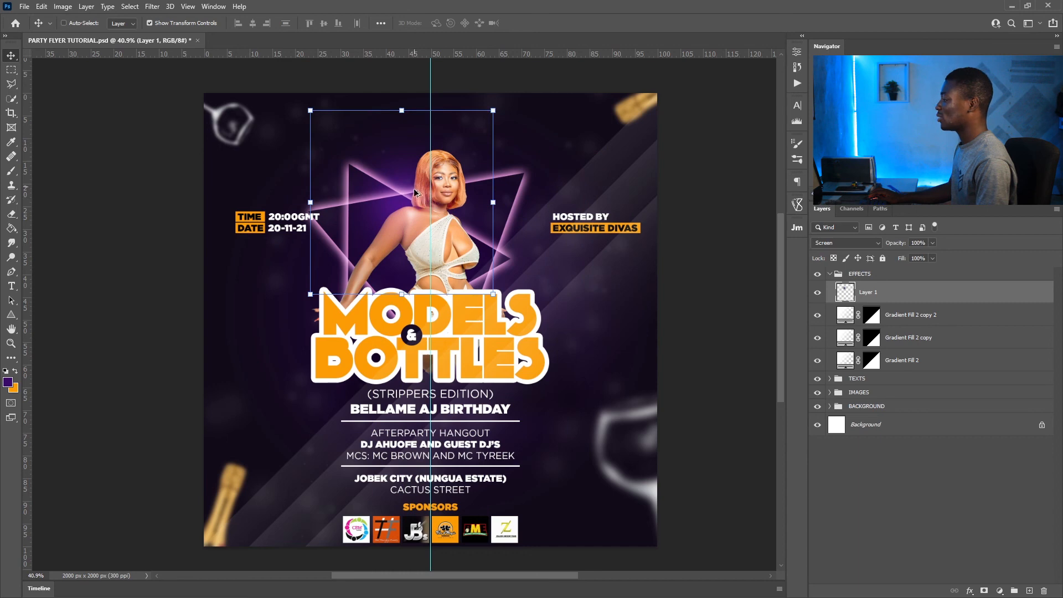
pyautogui.moveTo(413, 192); pyautogui.dragTo(537, 280)
pyautogui.moveTo(538, 278); pyautogui.dragTo(367, 367)
# Compare the flyer with and without the EFFECTS group by switching its visibility off and on
pyautogui.press('z')
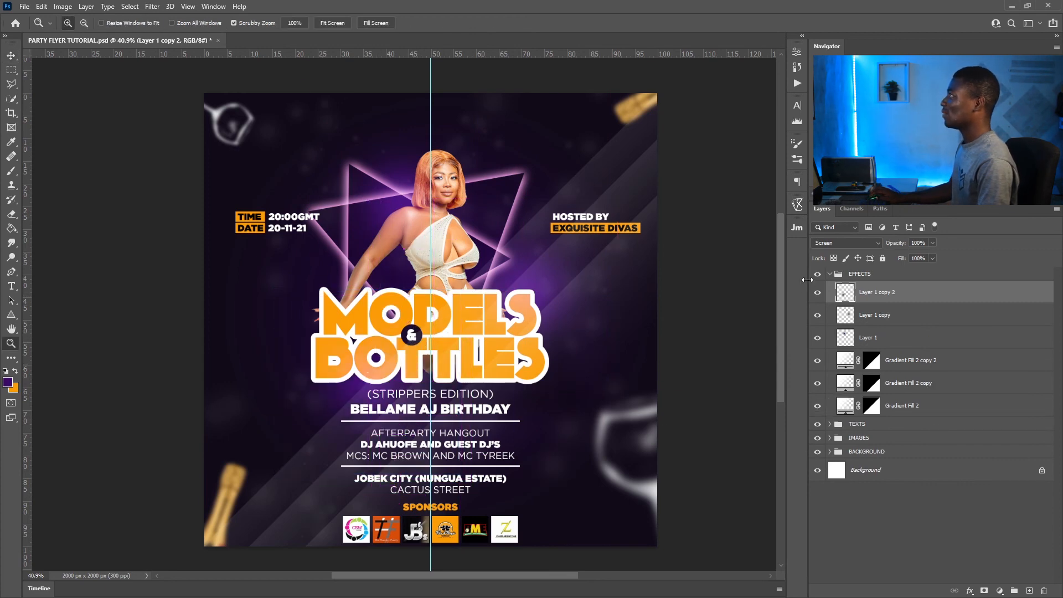
pyautogui.click(817, 275)
pyautogui.click(818, 275)
pyautogui.click(817, 275)
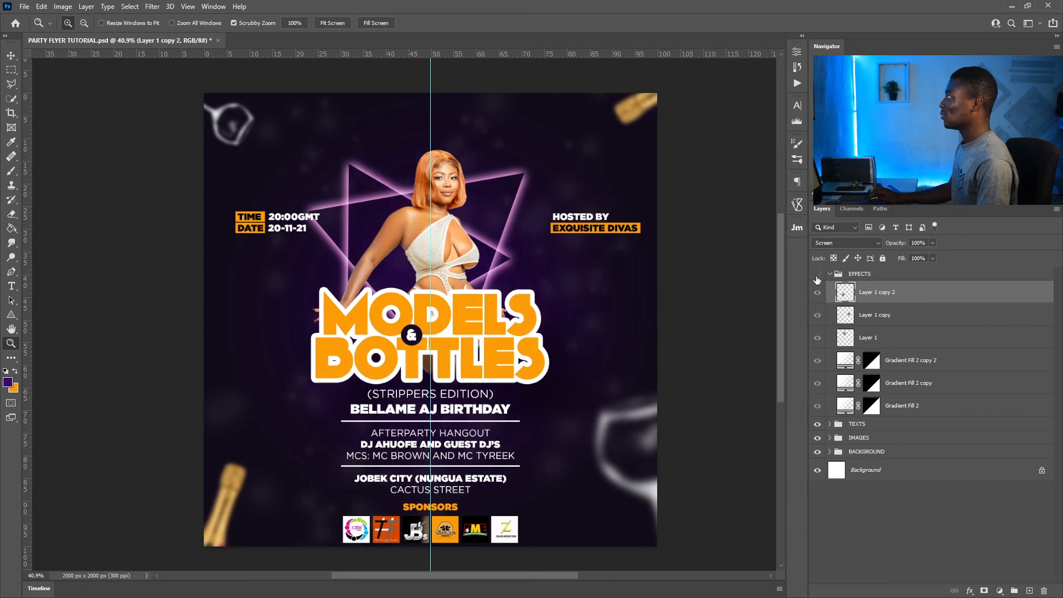
pyautogui.click(818, 276)
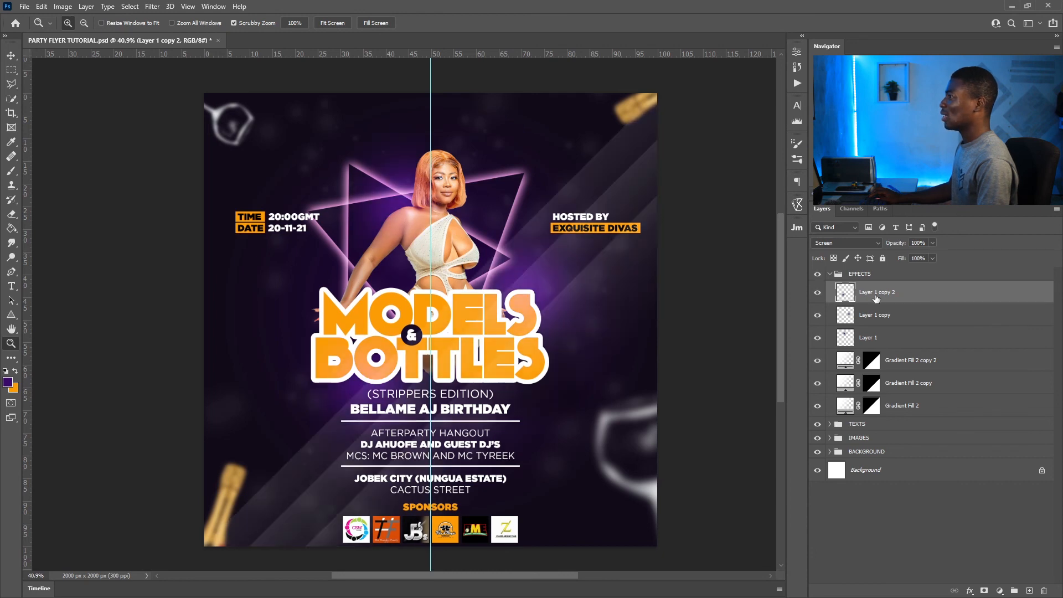
# Set the foreground color to black (#000000)
pyautogui.click(10, 382)
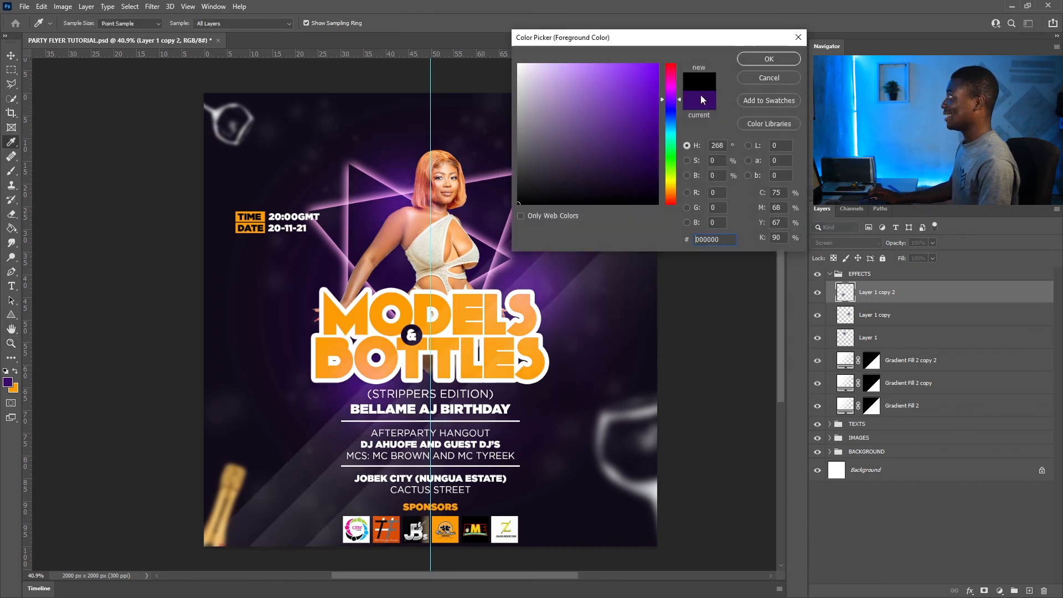
pyautogui.click(767, 58)
pyautogui.press('z')
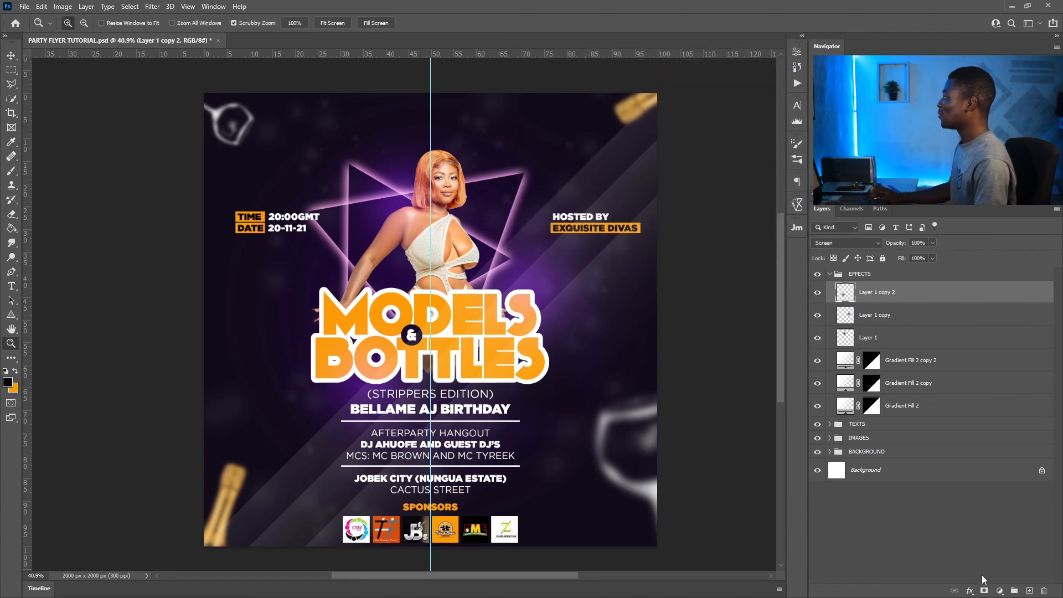
# Add a black-to-transparent Gradient Fill layer above the glow layers, Radial style, reversed, at 1000% scale, and compare the flyer with and without it
pyautogui.click(1000, 591)
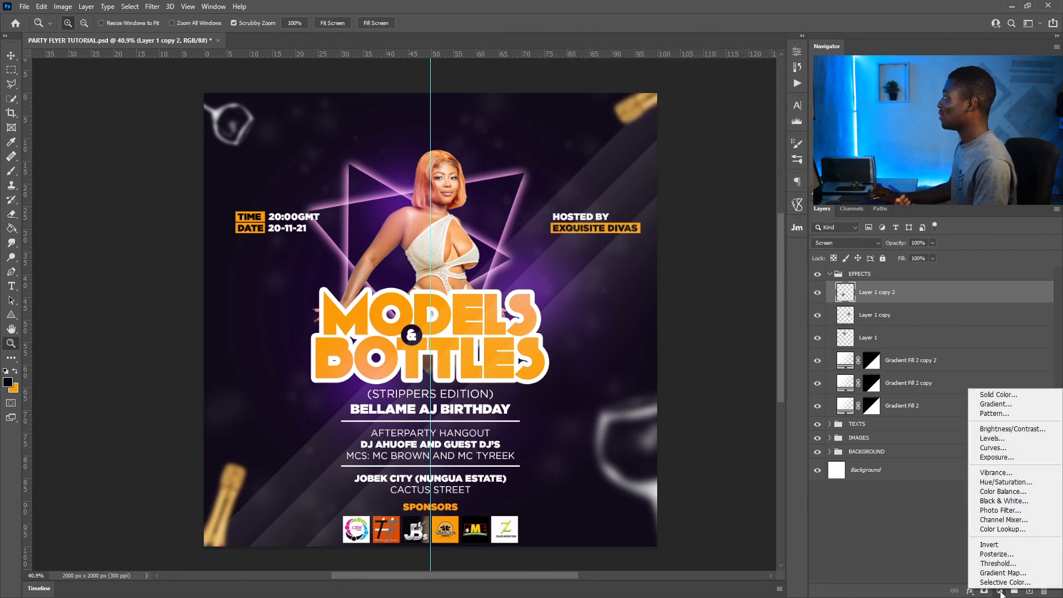
pyautogui.click(995, 404)
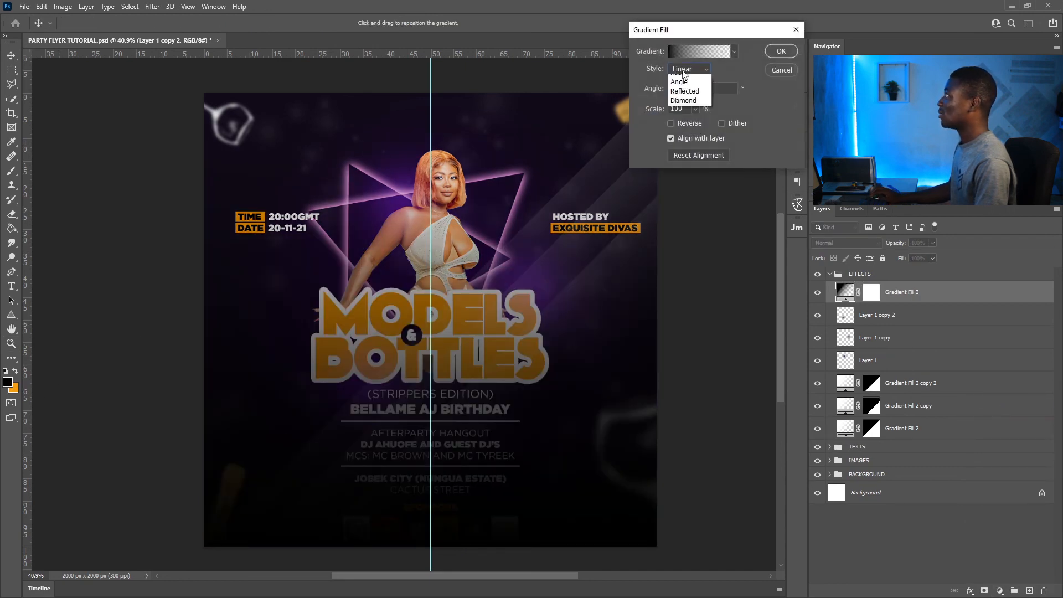
pyautogui.click(679, 89)
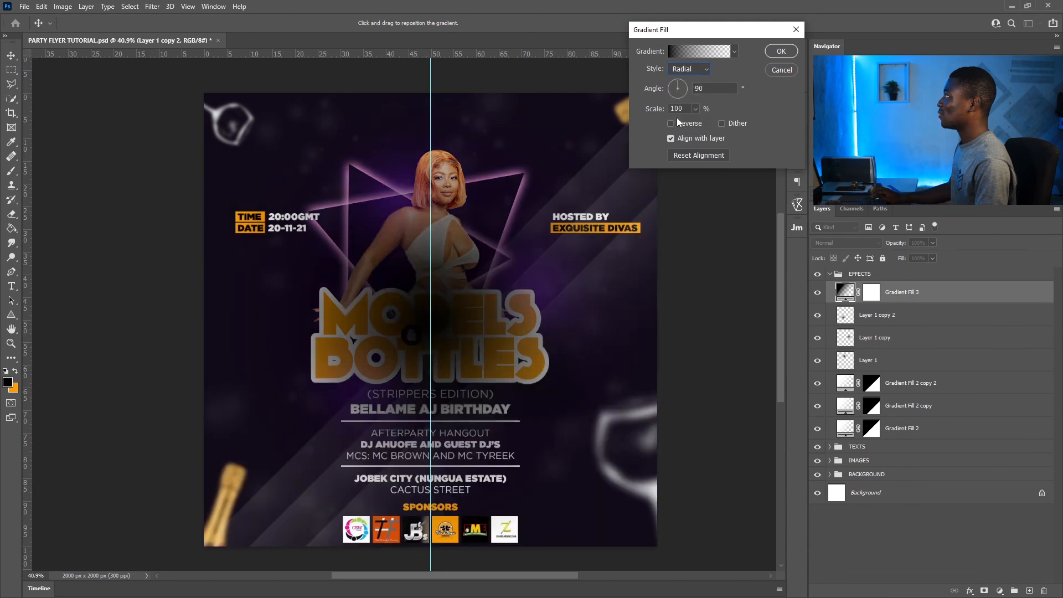
pyautogui.click(671, 123)
pyautogui.click(695, 109)
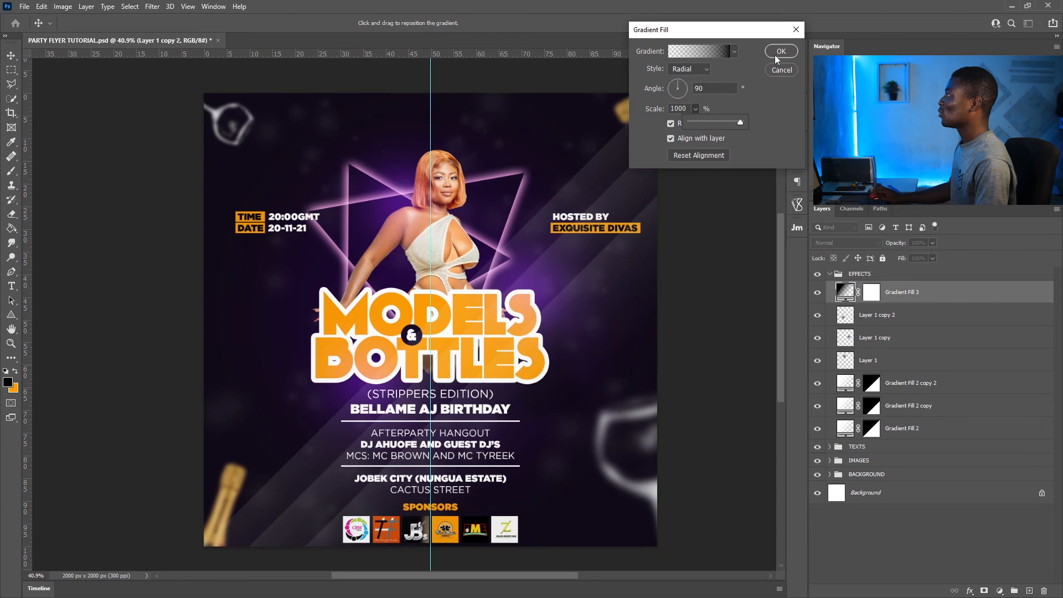
pyautogui.click(775, 54)
pyautogui.press('z')
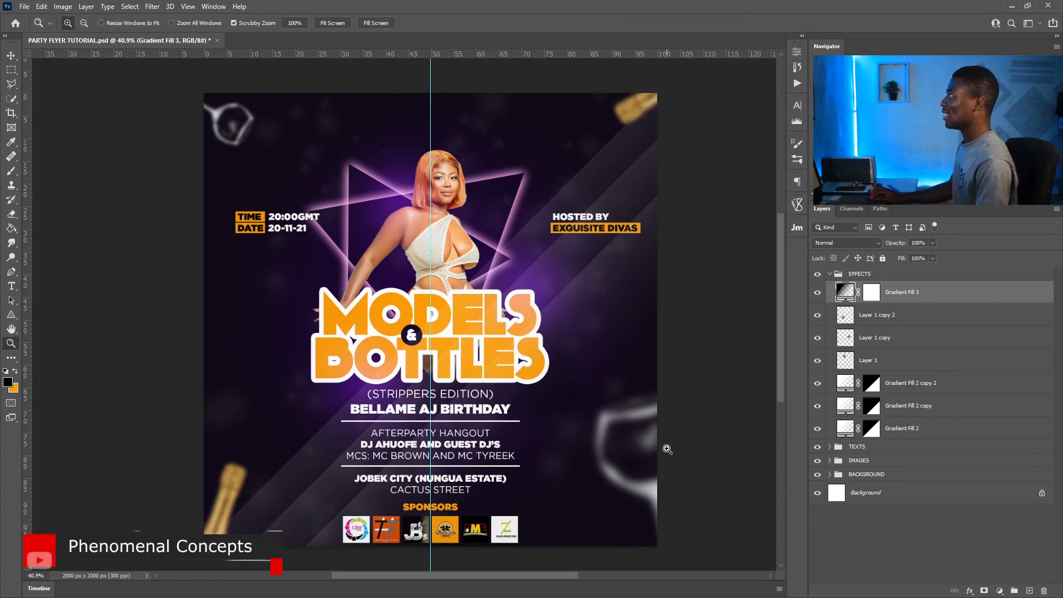
pyautogui.click(817, 293)
pyautogui.click(818, 294)
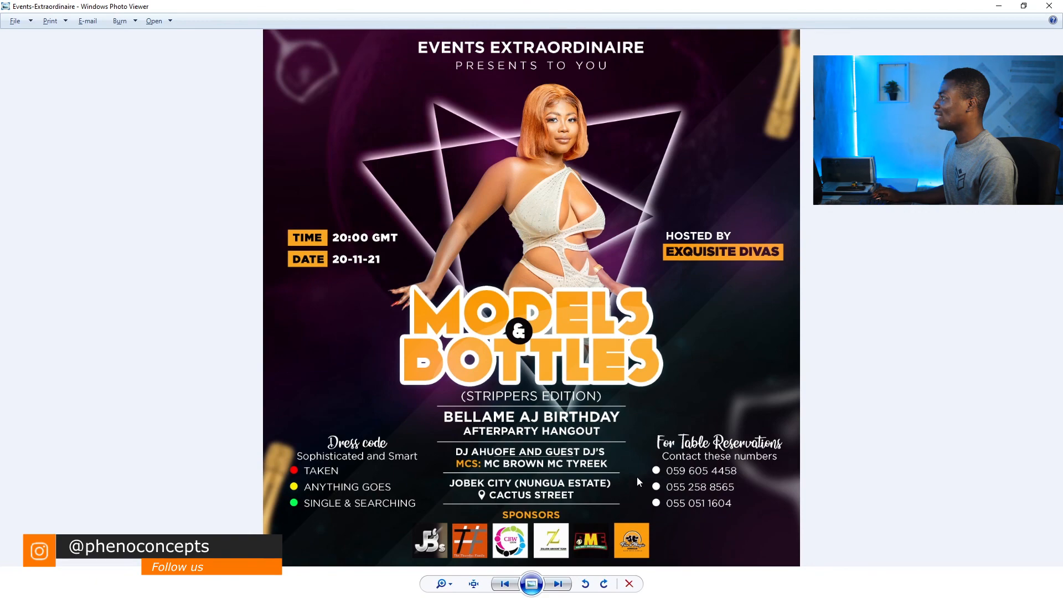
# Examine the lower text details of the finished reference flyer in Windows Photo Viewer and return to the Photoshop document
pyautogui.scroll(5, 381, 496)
pyautogui.moveTo(446, 475); pyautogui.dragTo(696, 502)
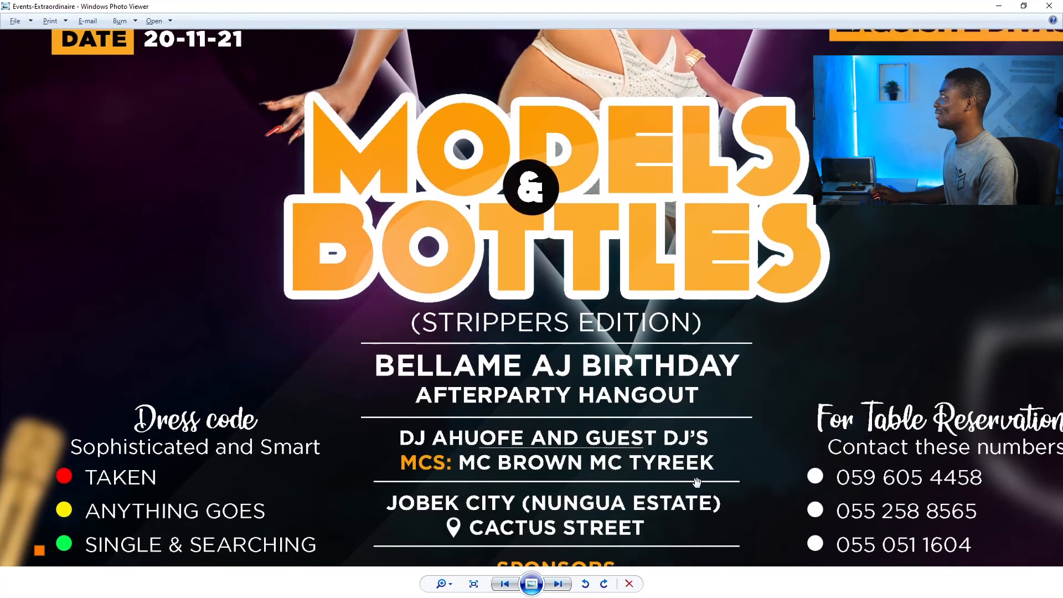
pyautogui.scroll(-4, 696, 482)
pyautogui.scroll(-2, 696, 481)
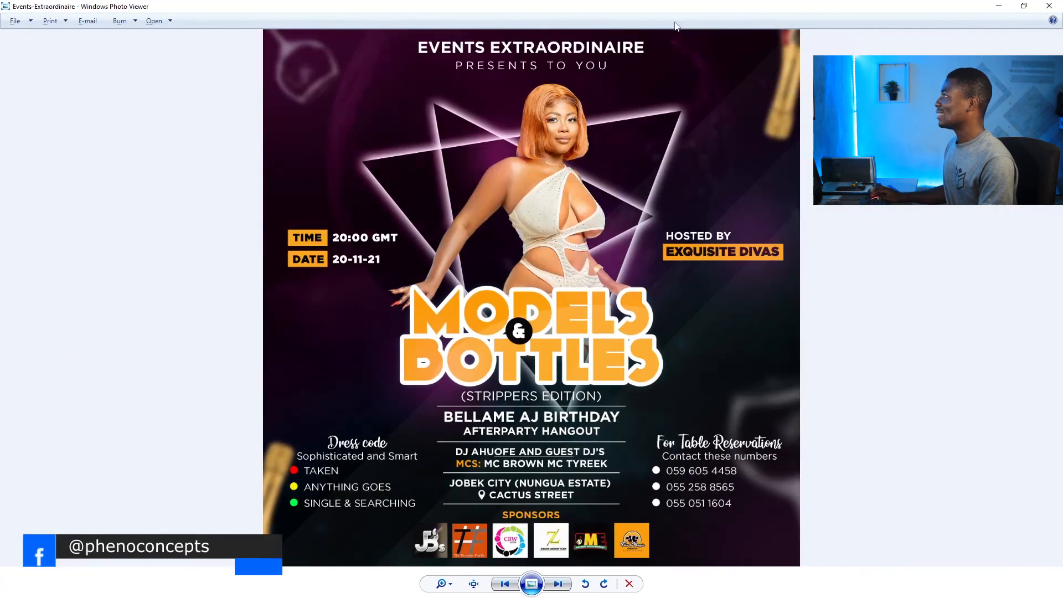
pyautogui.moveTo(641, 13); pyautogui.dragTo(494, 130)
pyautogui.click(818, 129)
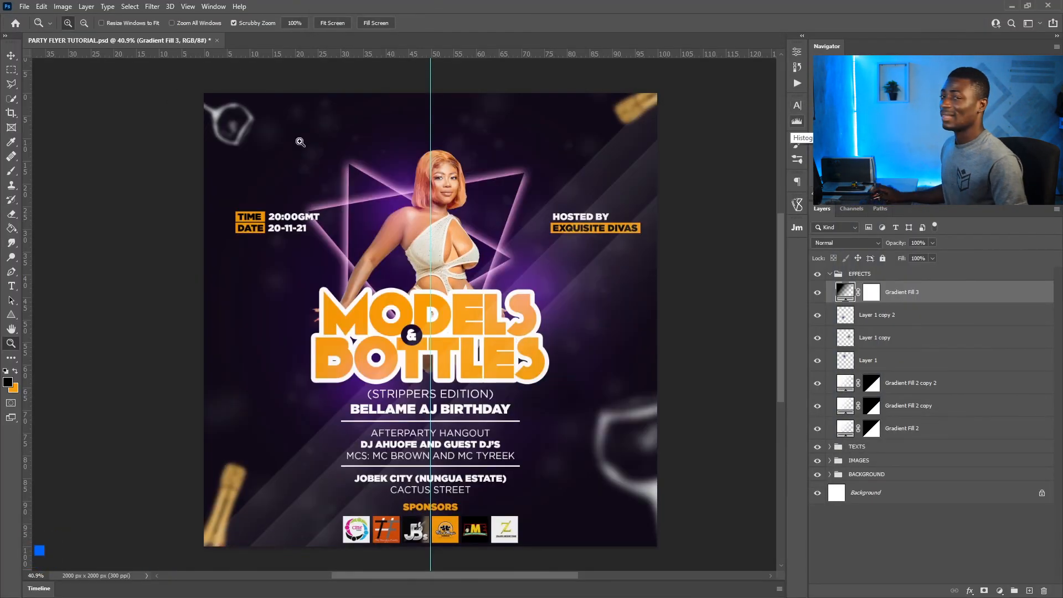